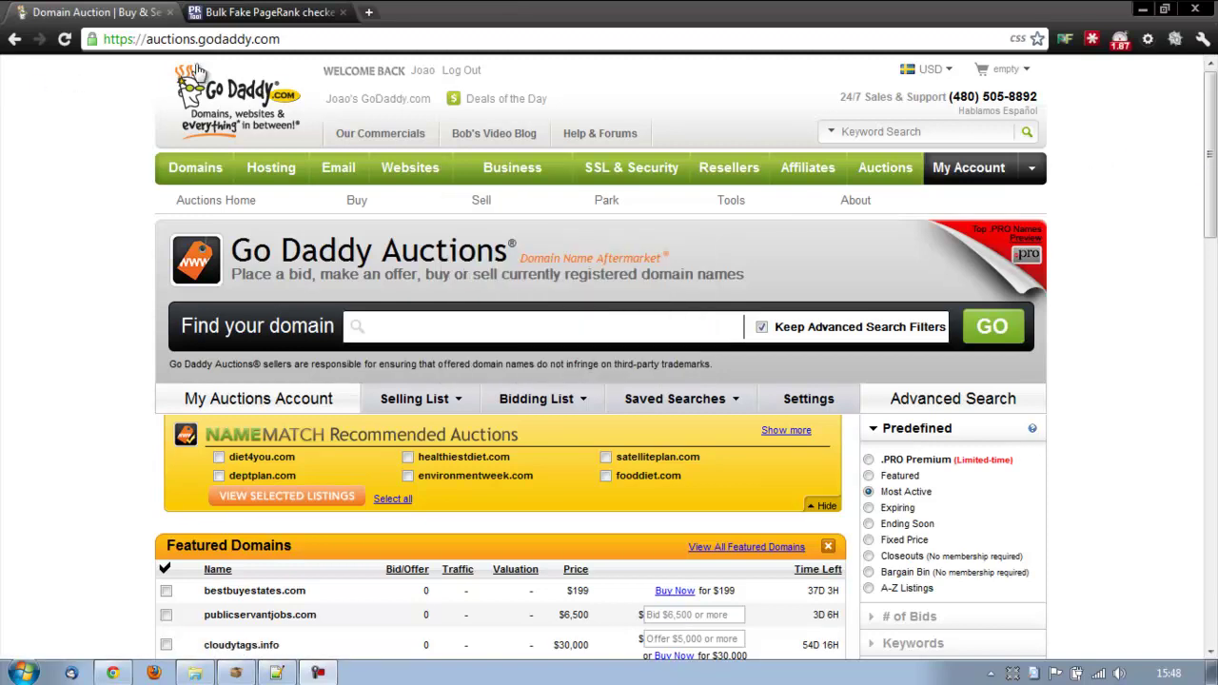
# Examine the recommended, featured and most active domain auctions and the advanced search filters on the auctions home page.
pyautogui.click(150, 42)
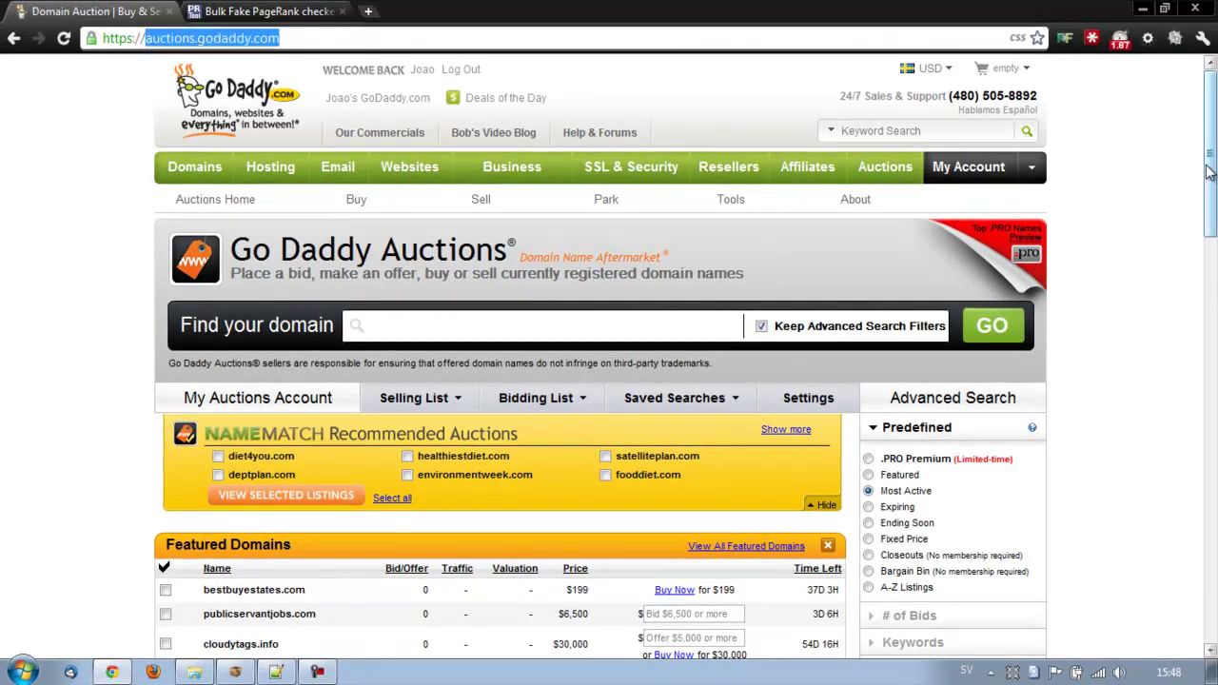
pyautogui.moveTo(1211, 172); pyautogui.dragTo(1213, 354)
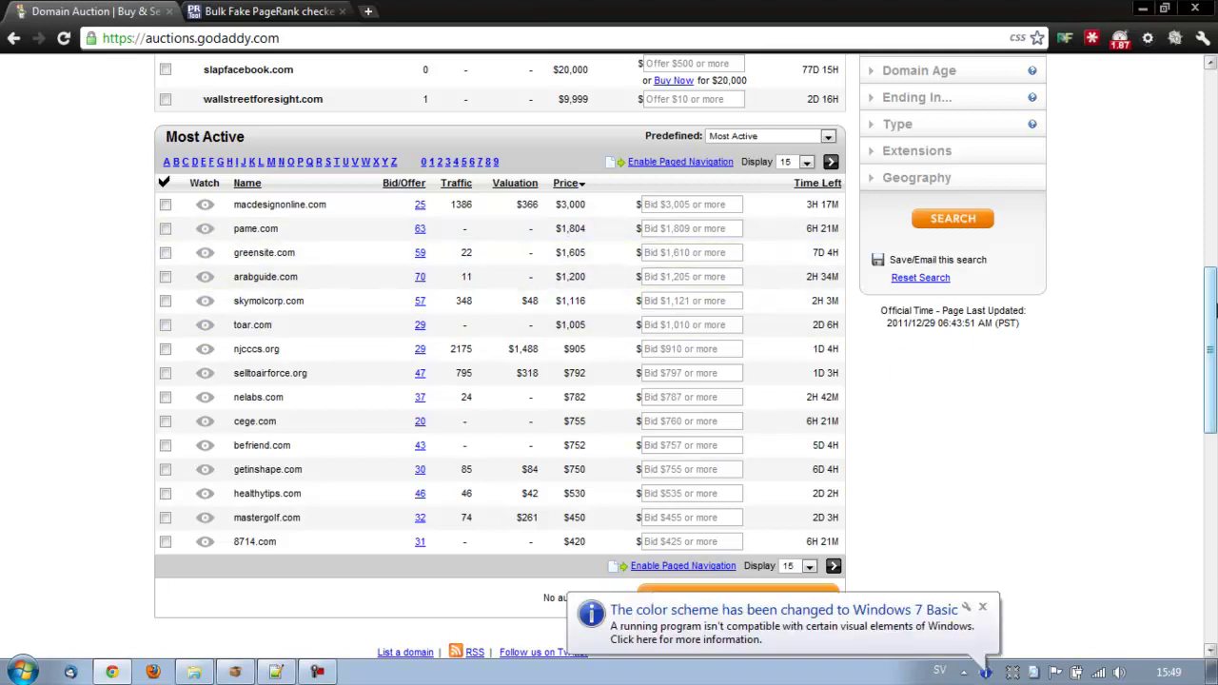
pyautogui.click(982, 606)
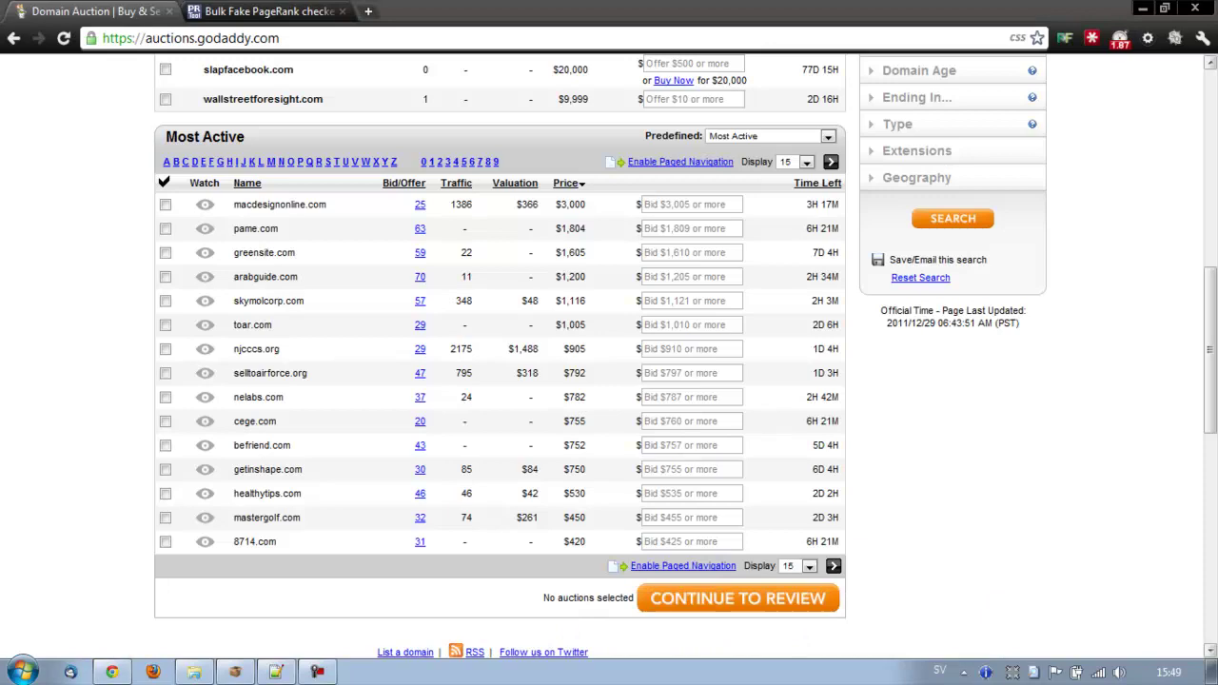
pyautogui.moveTo(1213, 324); pyautogui.dragTo(1213, 280)
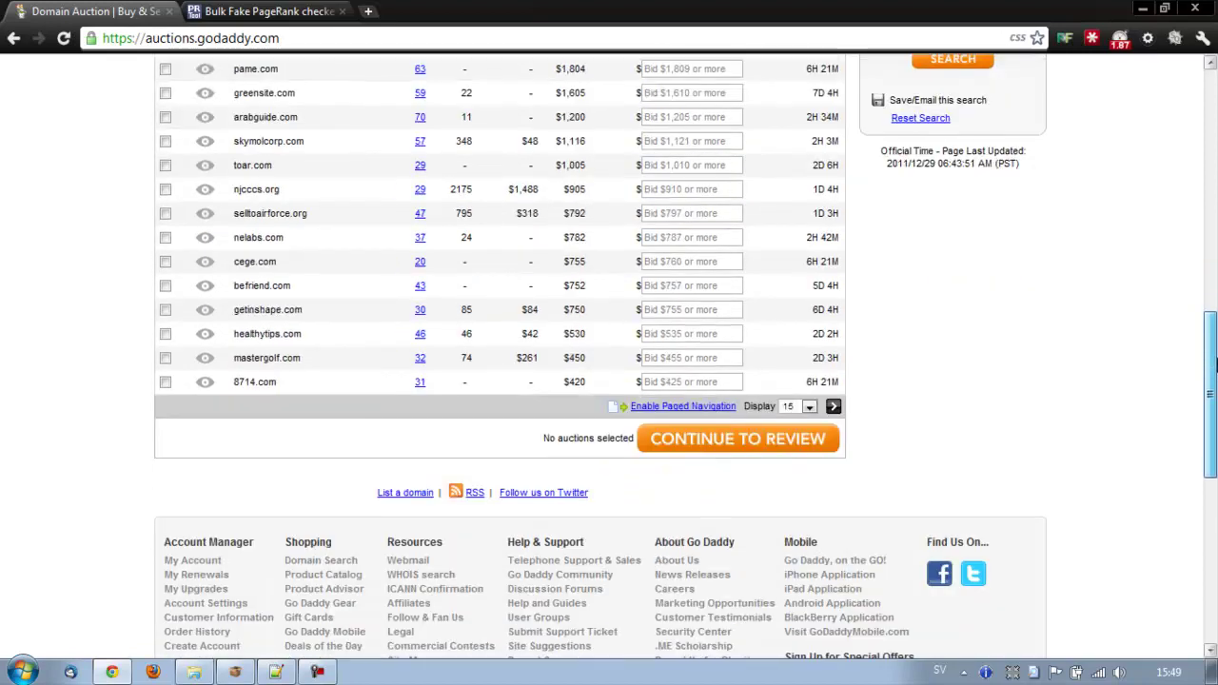
pyautogui.moveTo(1213, 279); pyautogui.dragTo(1214, 364)
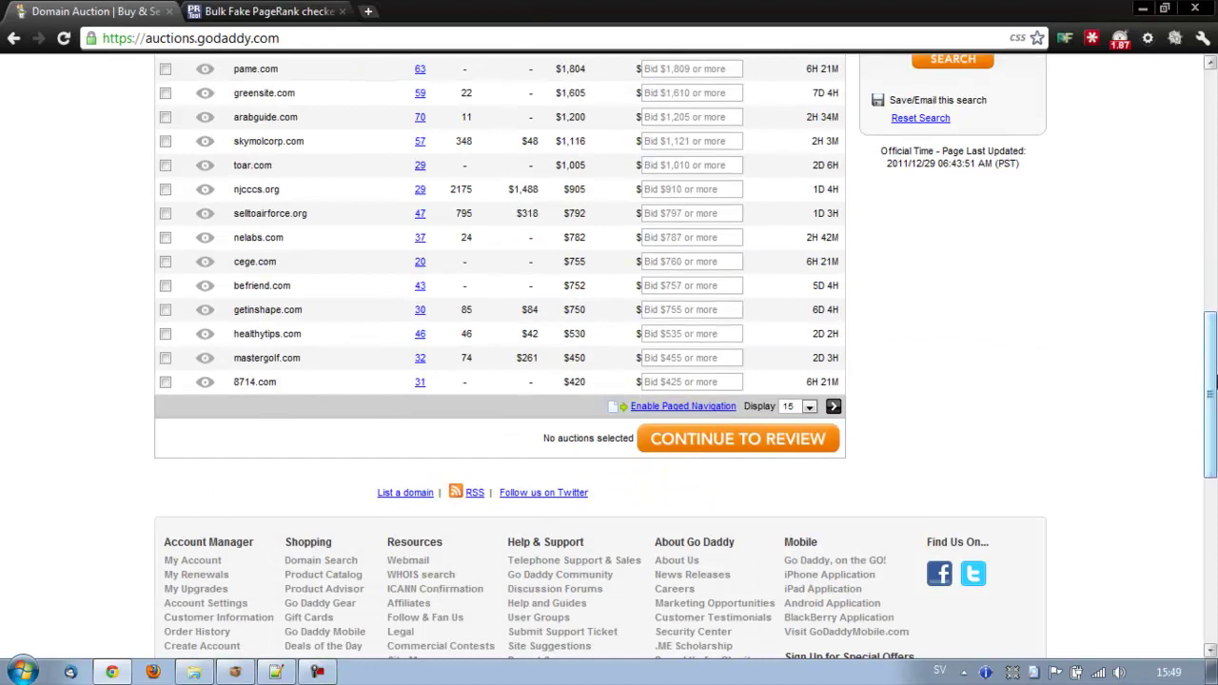
pyautogui.moveTo(1214, 380); pyautogui.dragTo(1213, 244)
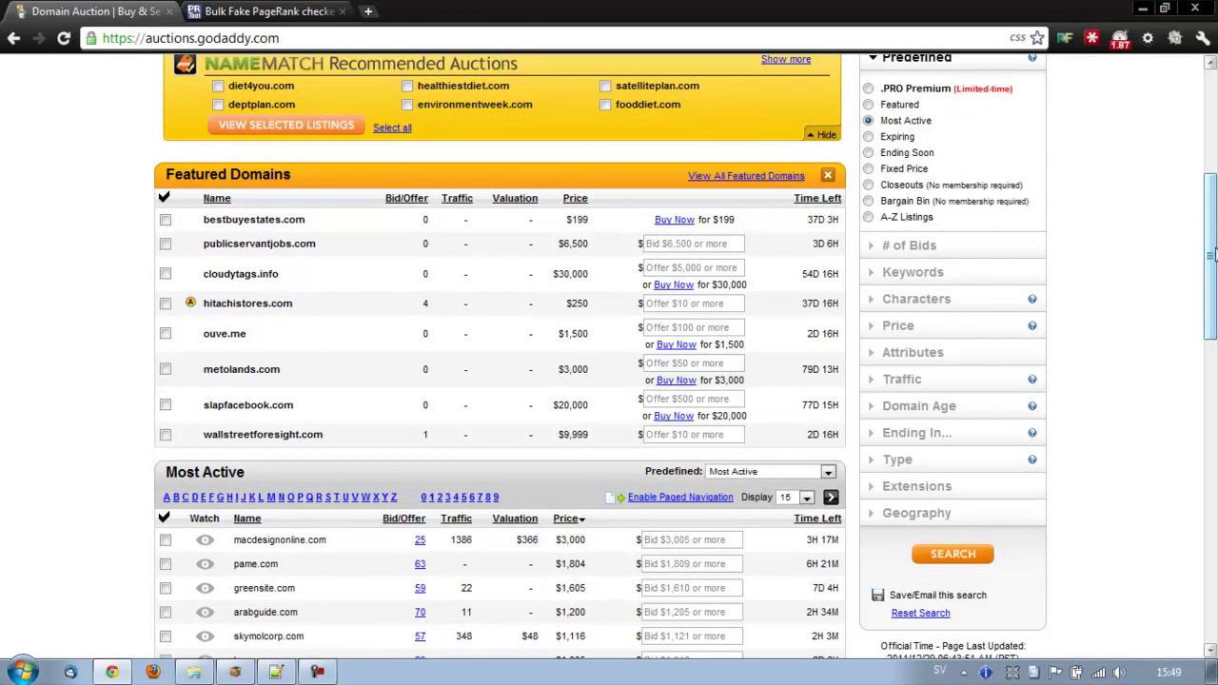
pyautogui.moveTo(1213, 244); pyautogui.dragTo(1213, 187)
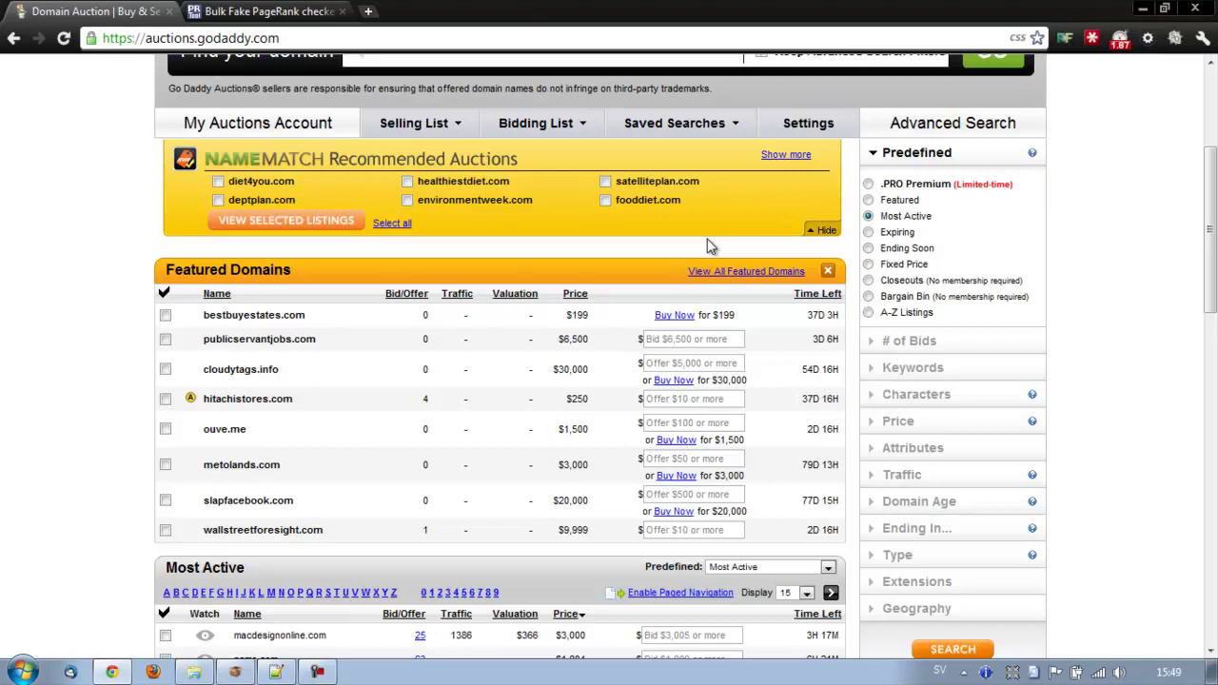
pyautogui.scroll(-3, 1214, 249)
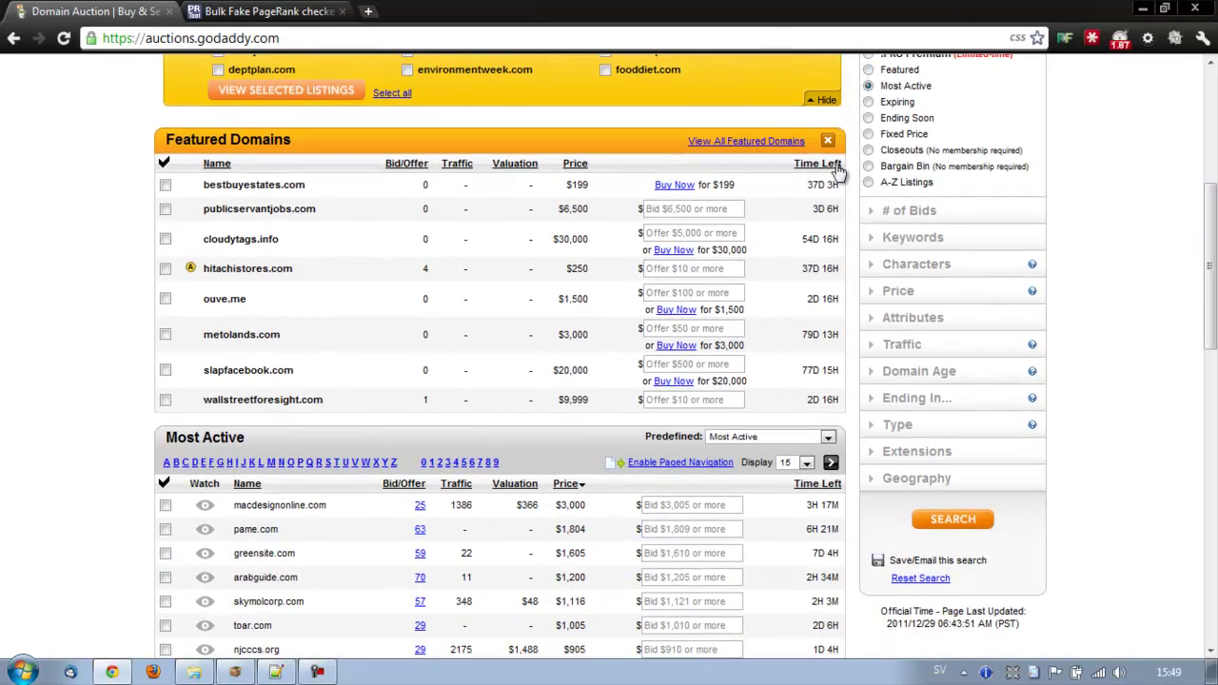
pyautogui.moveTo(1212, 309); pyautogui.dragTo(1214, 236)
pyautogui.scroll(-5, 1214, 236)
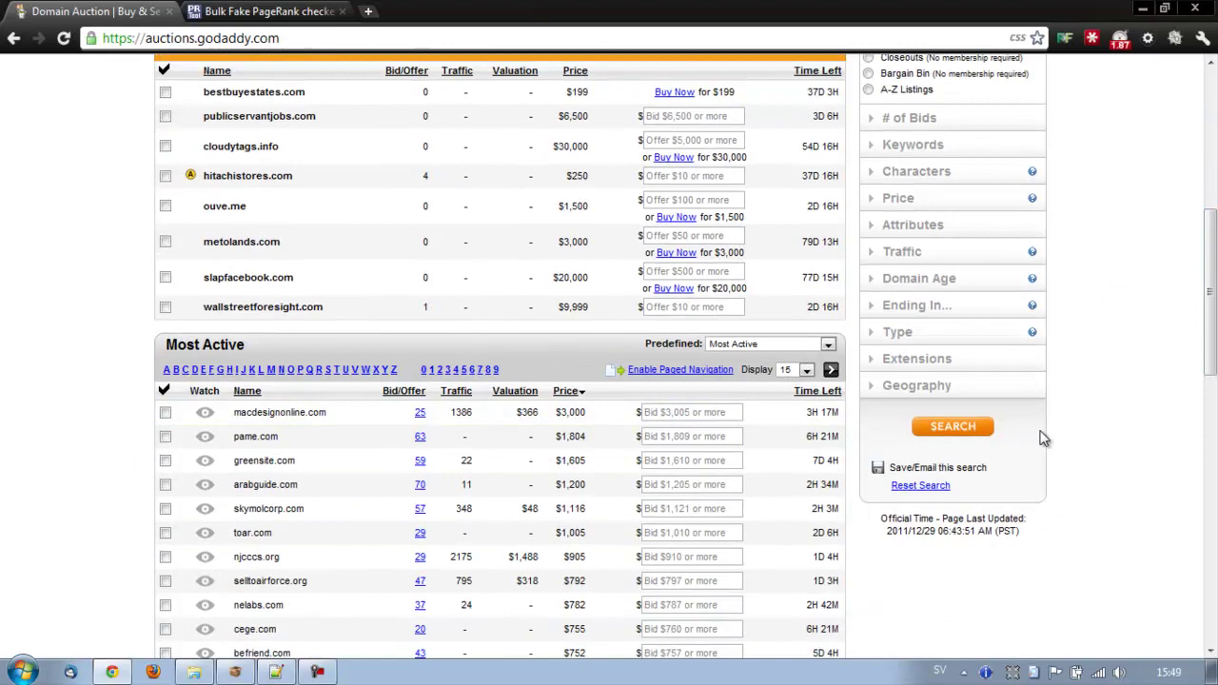
pyautogui.moveTo(1212, 283); pyautogui.dragTo(1213, 250)
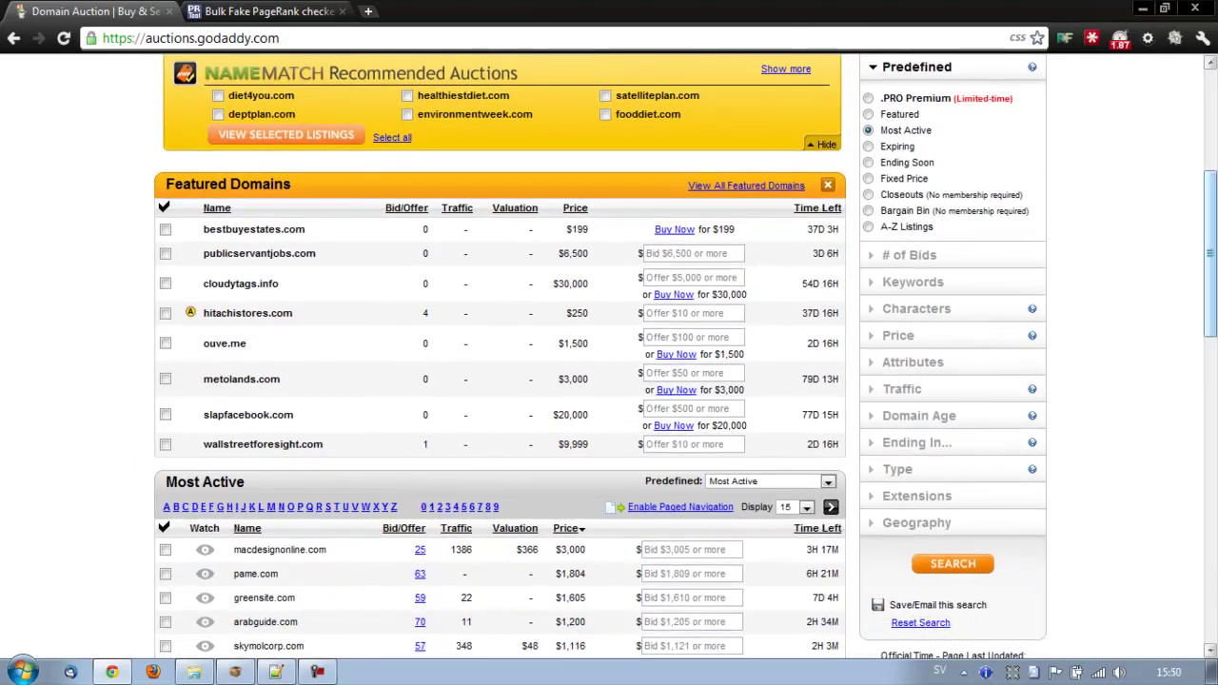
# Limit the advanced search to a maximum price of 200.
pyautogui.moveTo(1214, 198); pyautogui.dragTo(1172, 218)
pyautogui.click(942, 251)
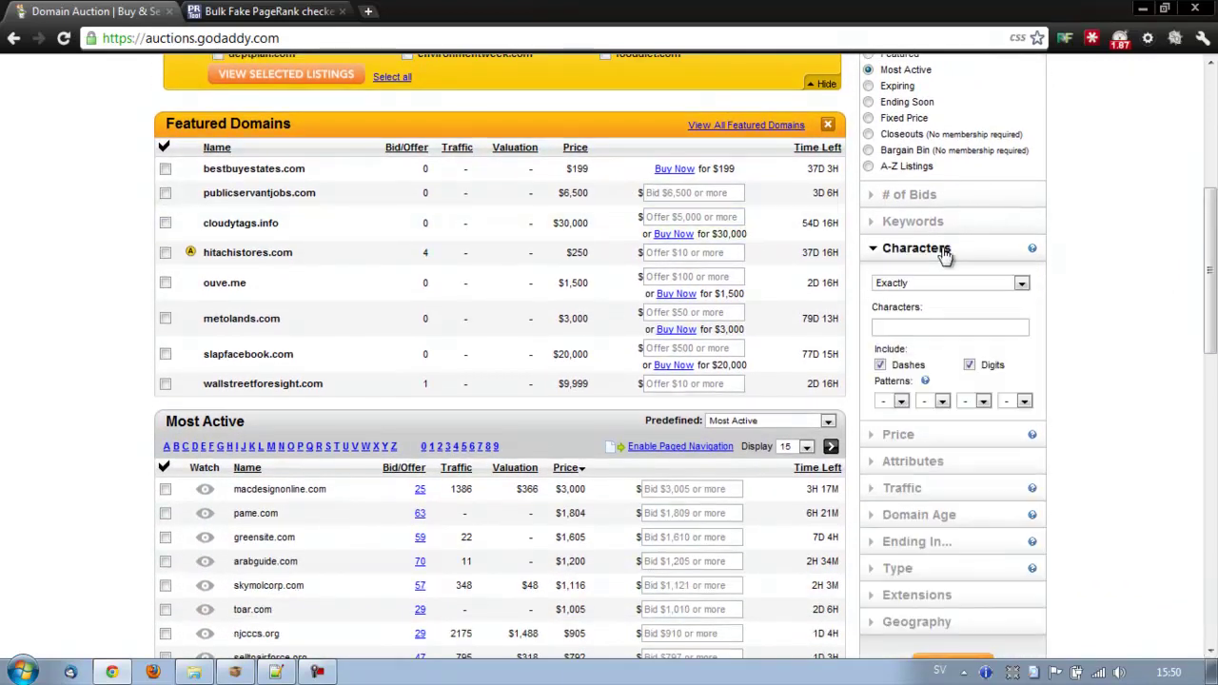
pyautogui.click(944, 255)
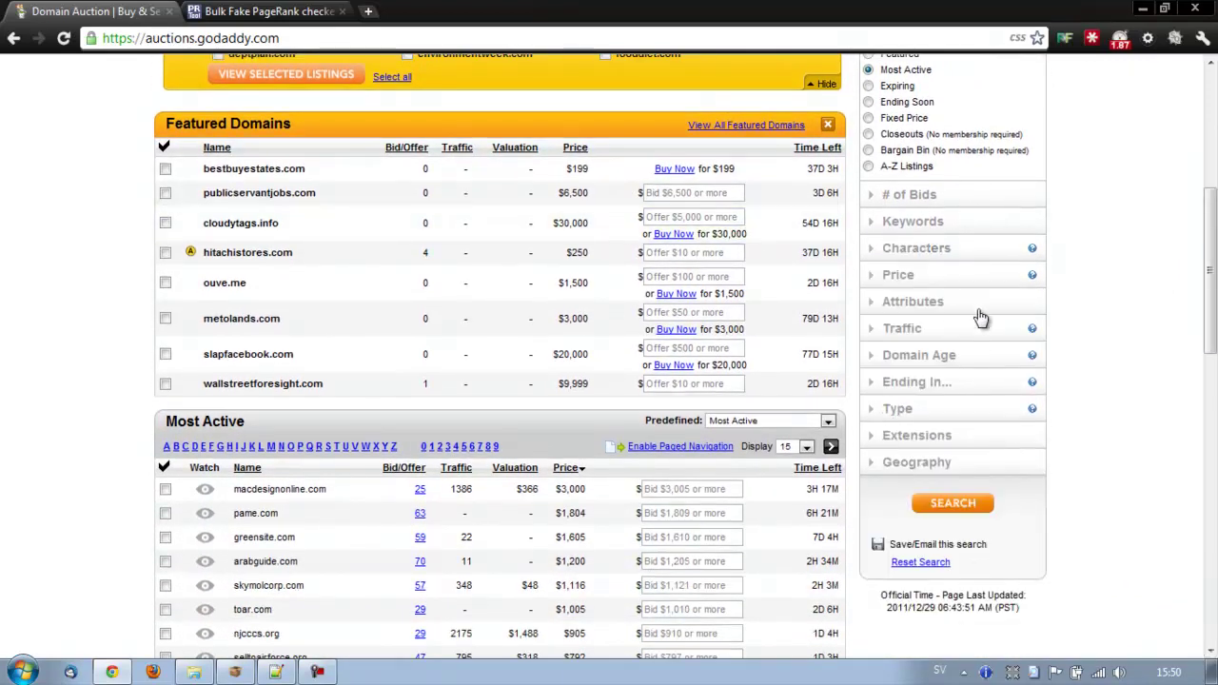
pyautogui.click(975, 282)
pyautogui.click(995, 329)
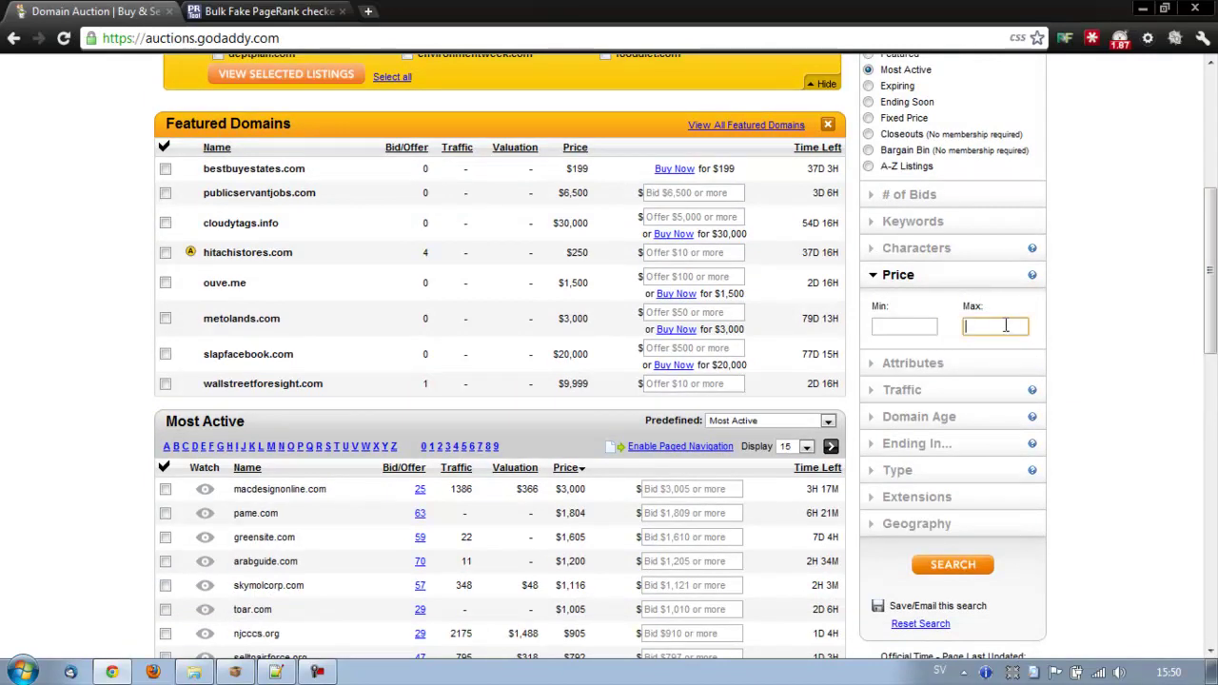
pyautogui.write('200')
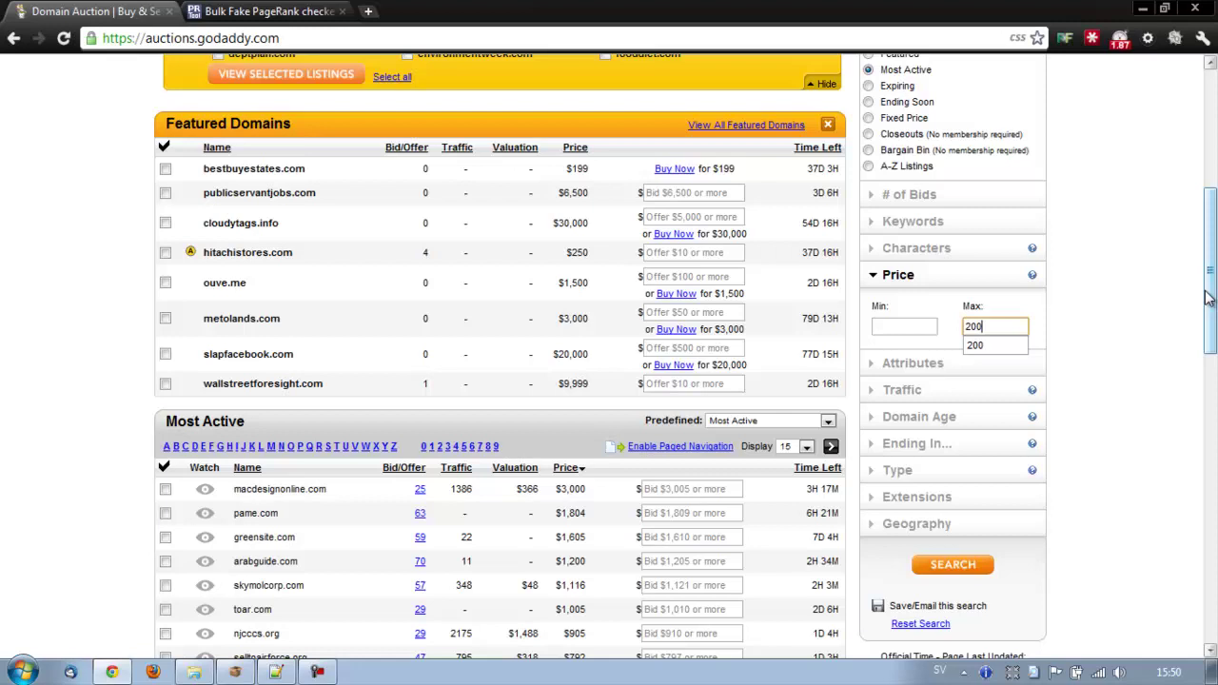
pyautogui.moveTo(1211, 299); pyautogui.dragTo(1213, 262)
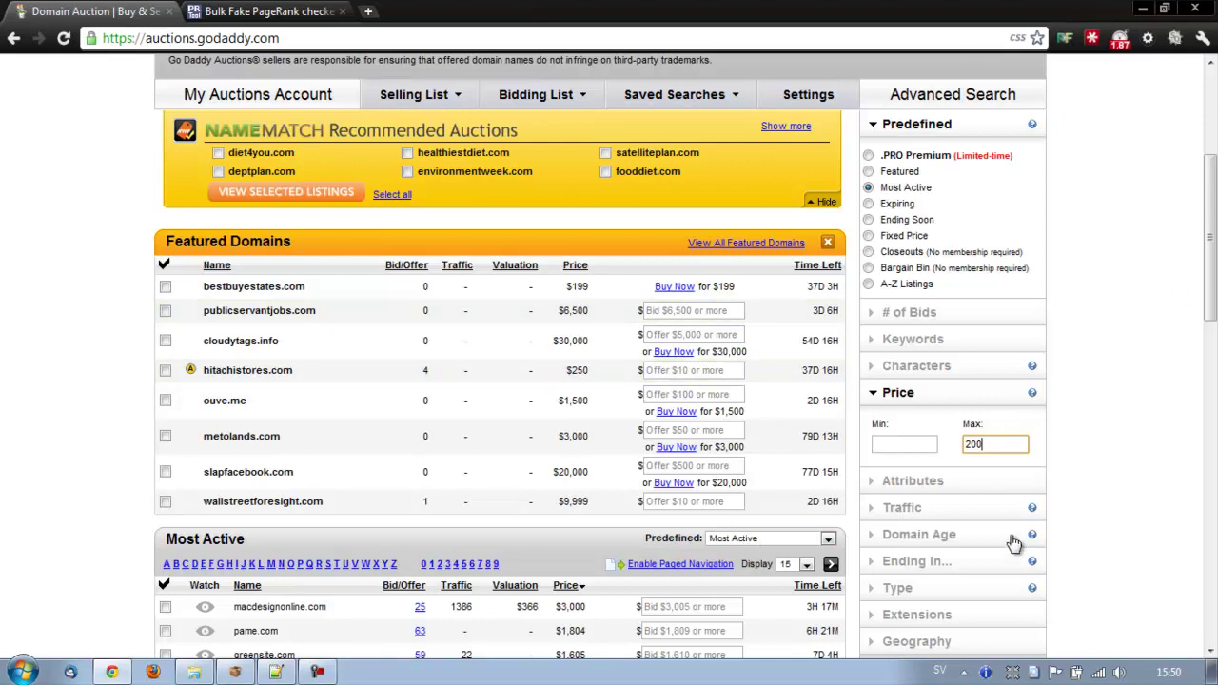
pyautogui.moveTo(1213, 275); pyautogui.dragTo(1213, 331)
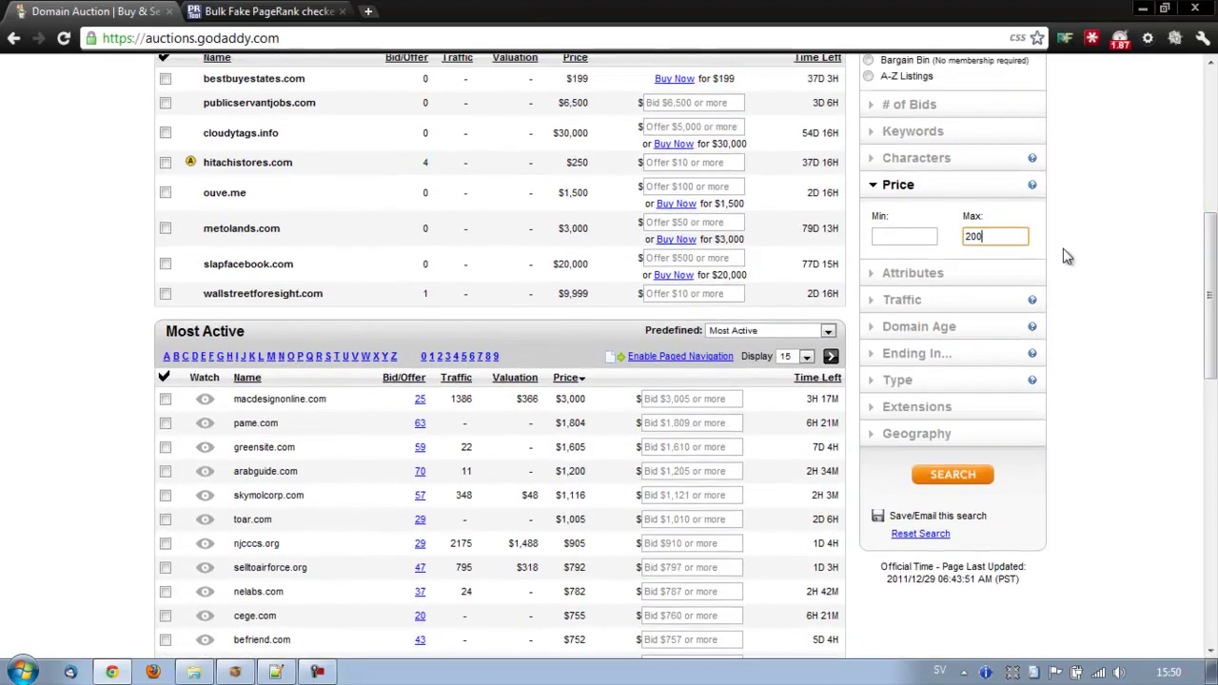
pyautogui.click(999, 236)
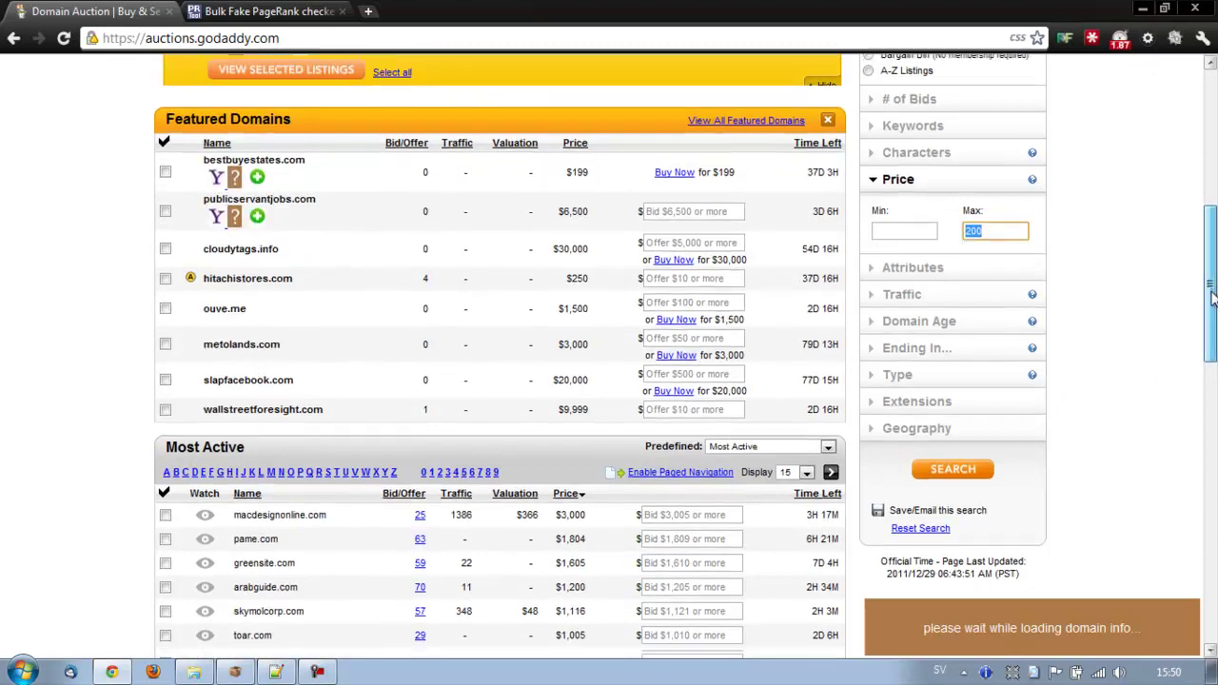
pyautogui.moveTo(1214, 324); pyautogui.dragTo(1214, 338)
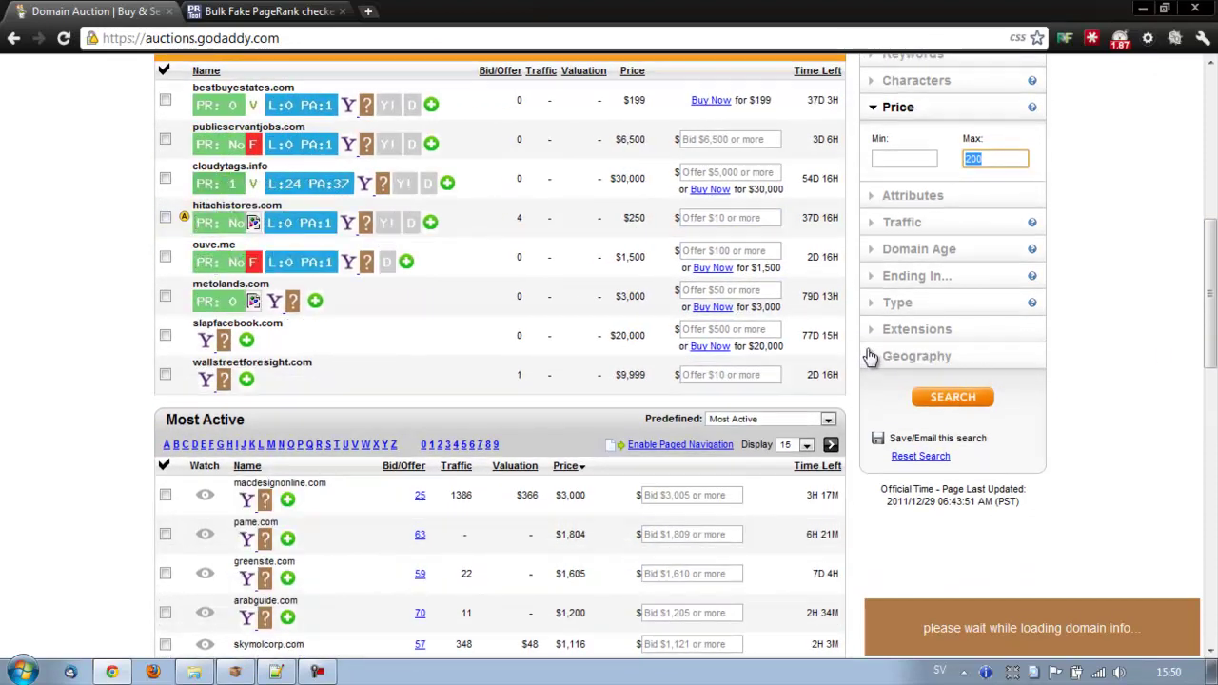
# Restrict the advanced search to the COM, NET and ORG extensions and run the search.
pyautogui.click(870, 330)
pyautogui.scroll(-1, 873, 329)
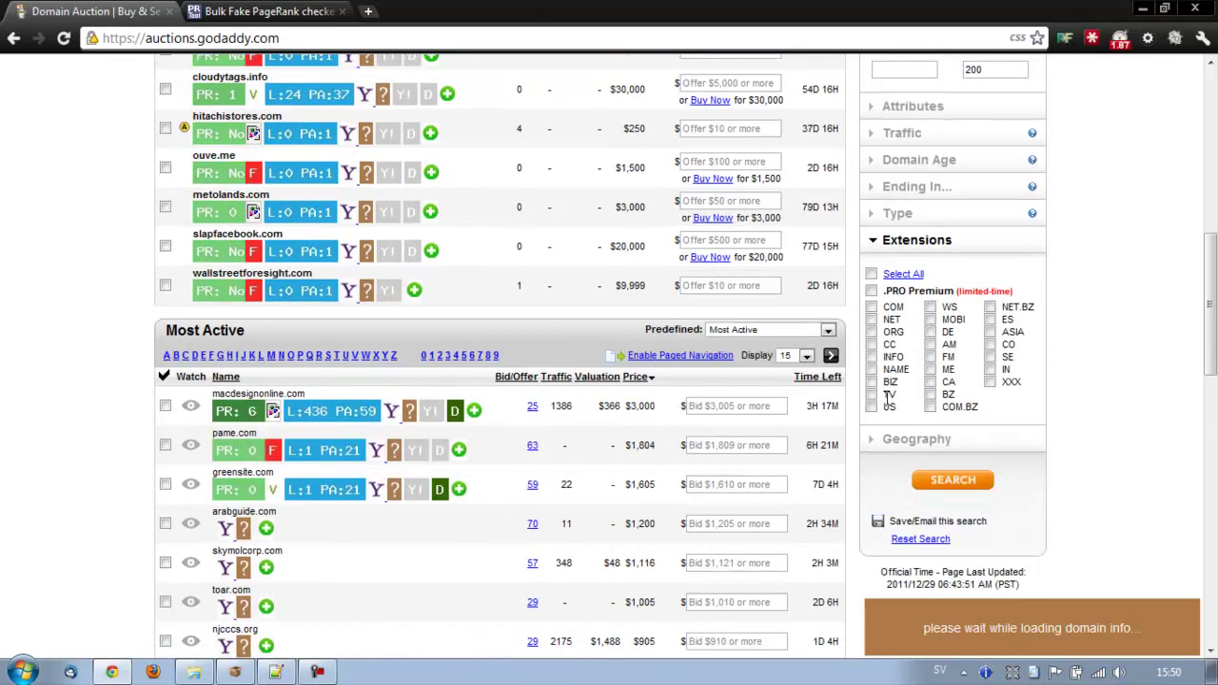
pyautogui.click(870, 307)
pyautogui.click(870, 320)
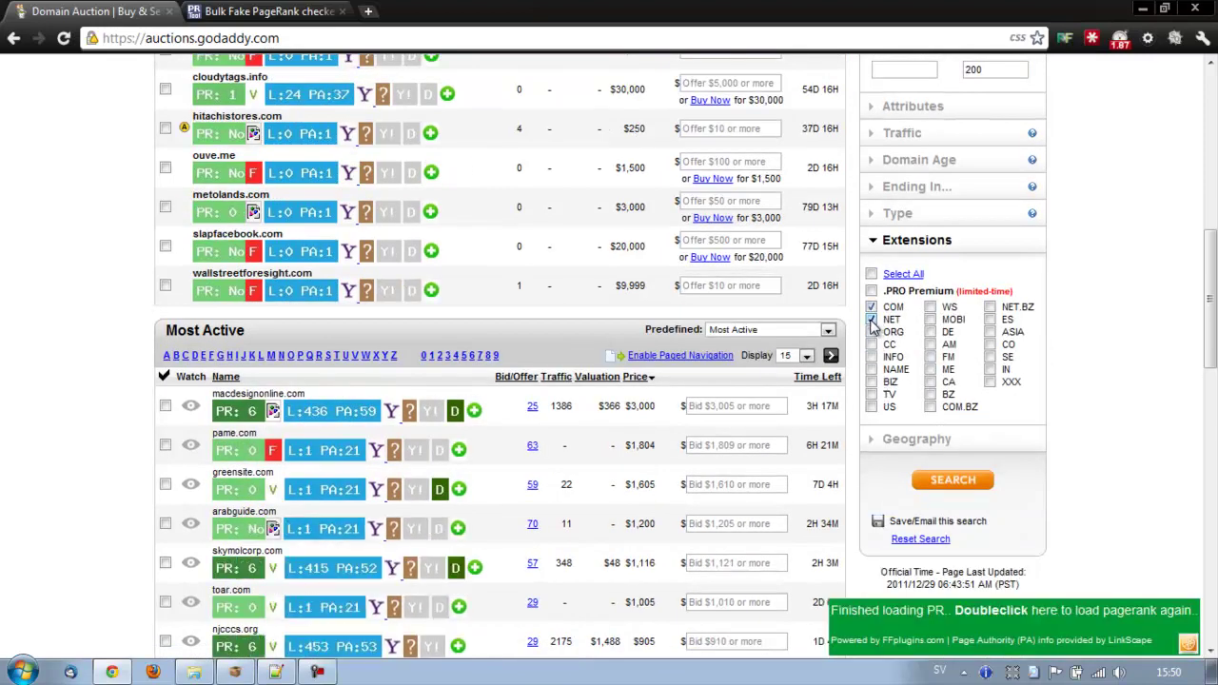
pyautogui.click(871, 332)
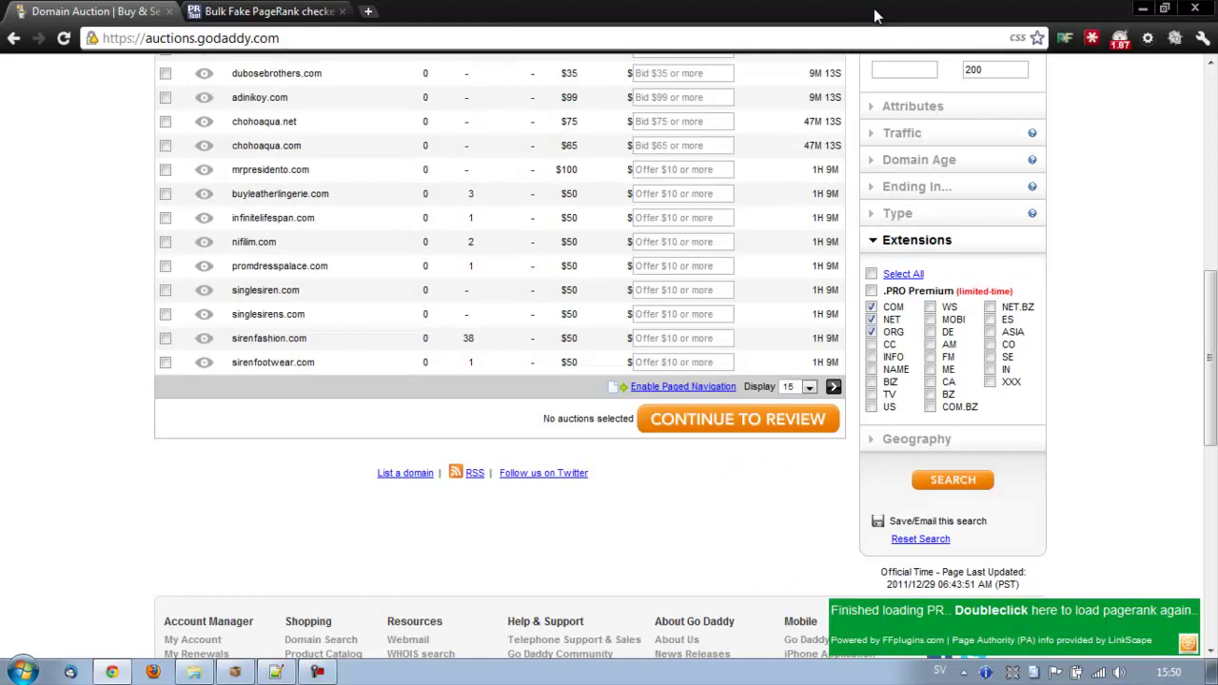
# Switch the search results to paged navigation and display 500 results per page.
pyautogui.click(807, 388)
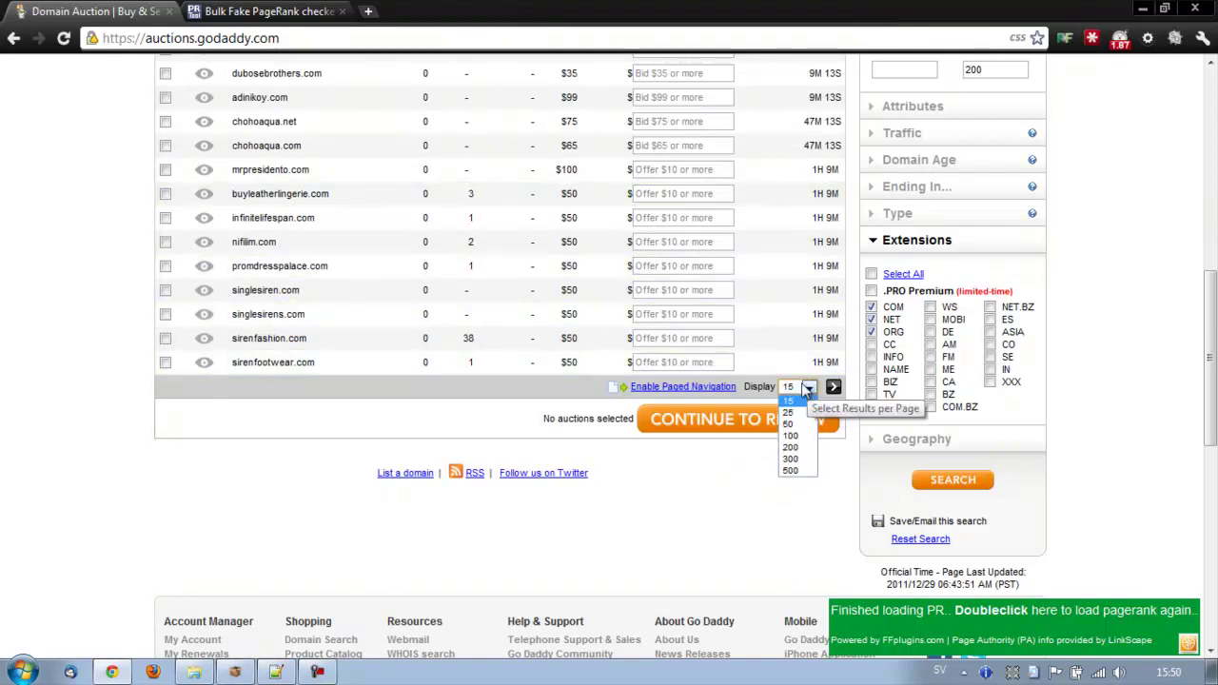
pyautogui.click(789, 470)
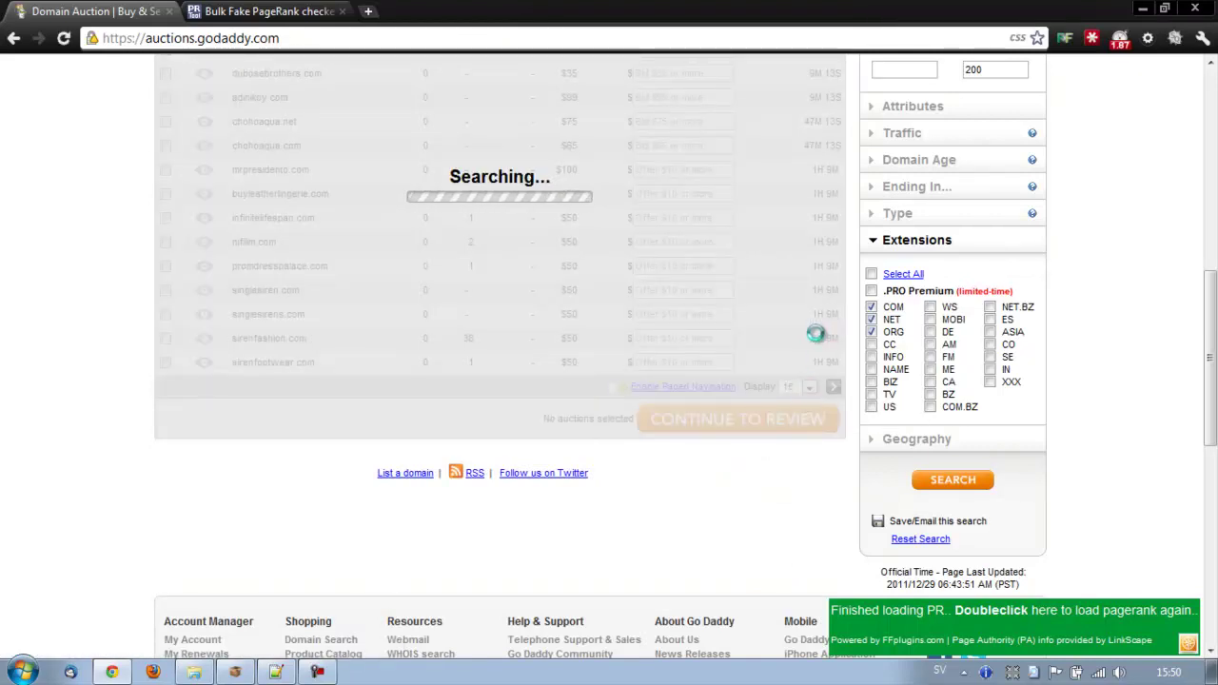
pyautogui.click(728, 387)
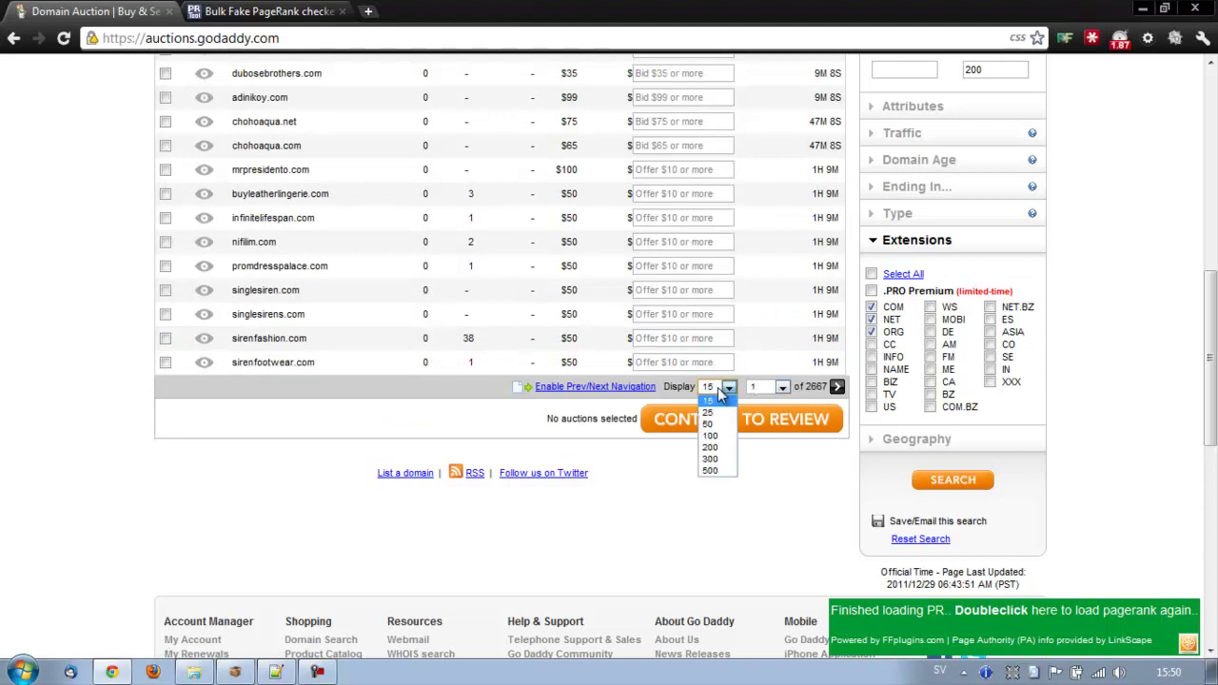
pyautogui.click(727, 470)
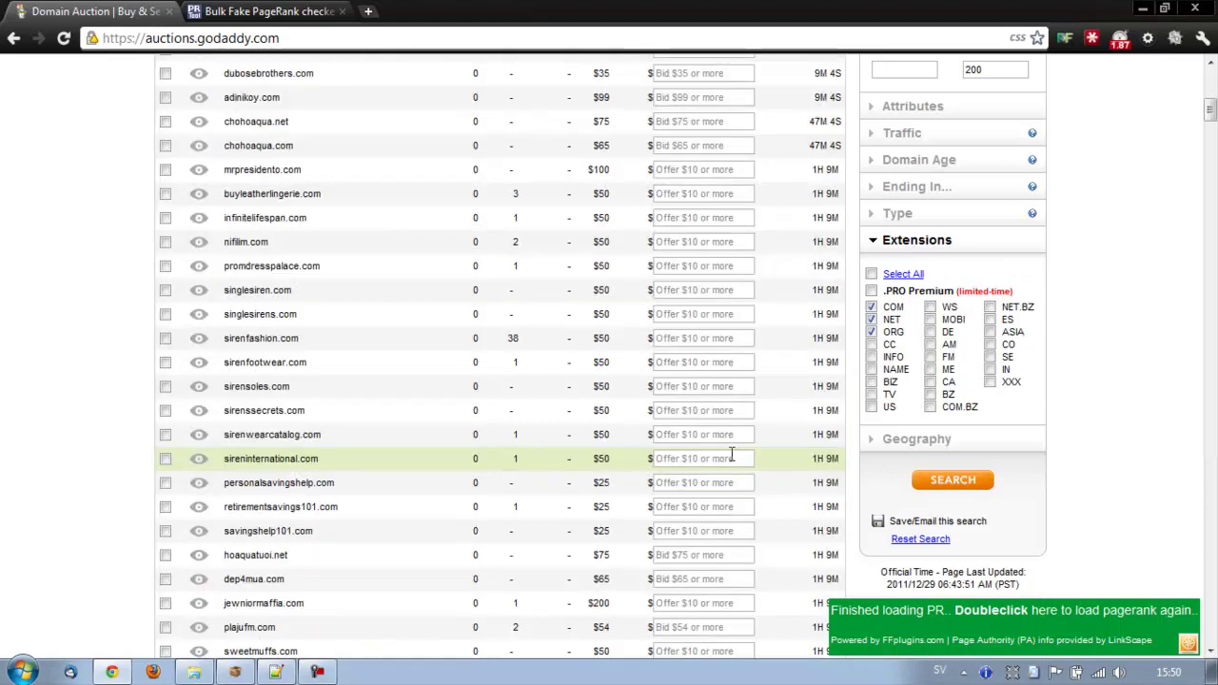
# Check the list of page numbers available for the advanced search results.
pyautogui.moveTo(1210, 113); pyautogui.dragTo(1210, 98)
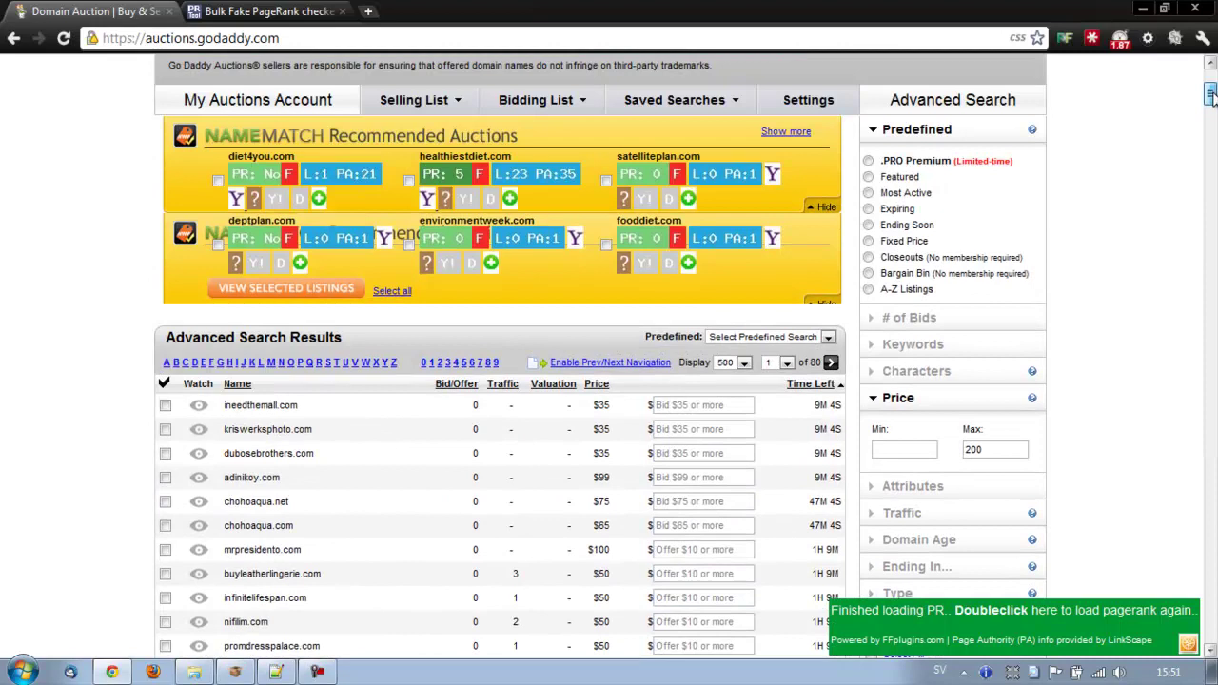
pyautogui.click(787, 363)
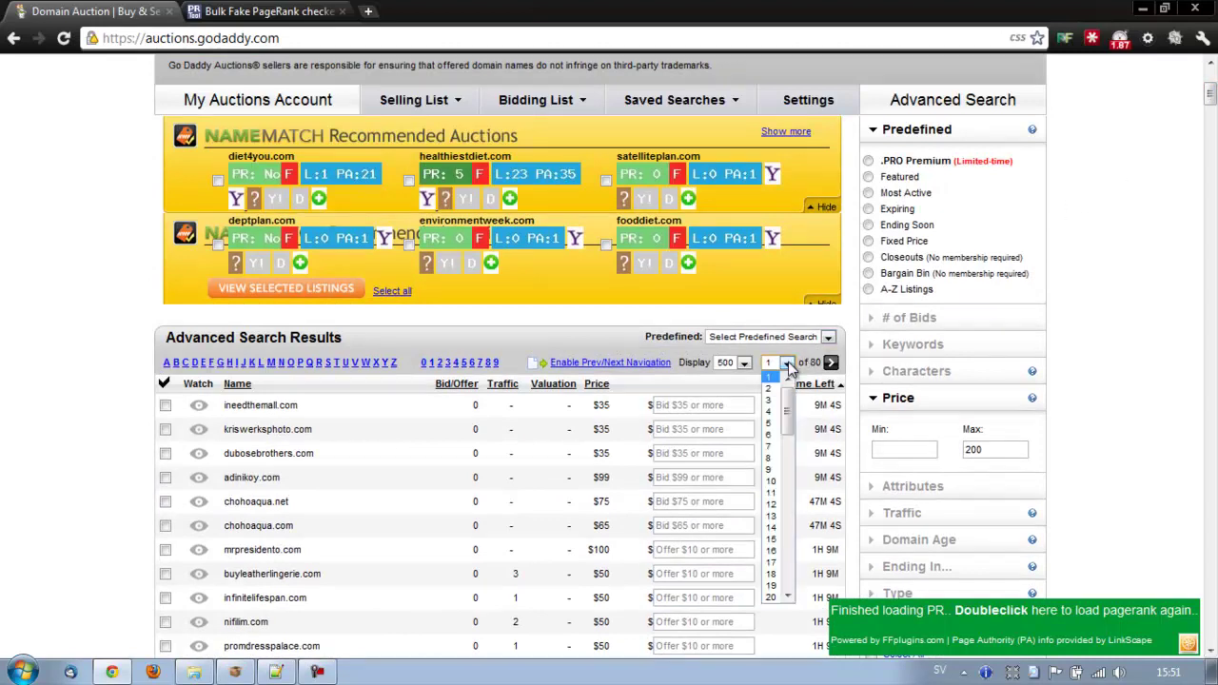
pyautogui.click(787, 363)
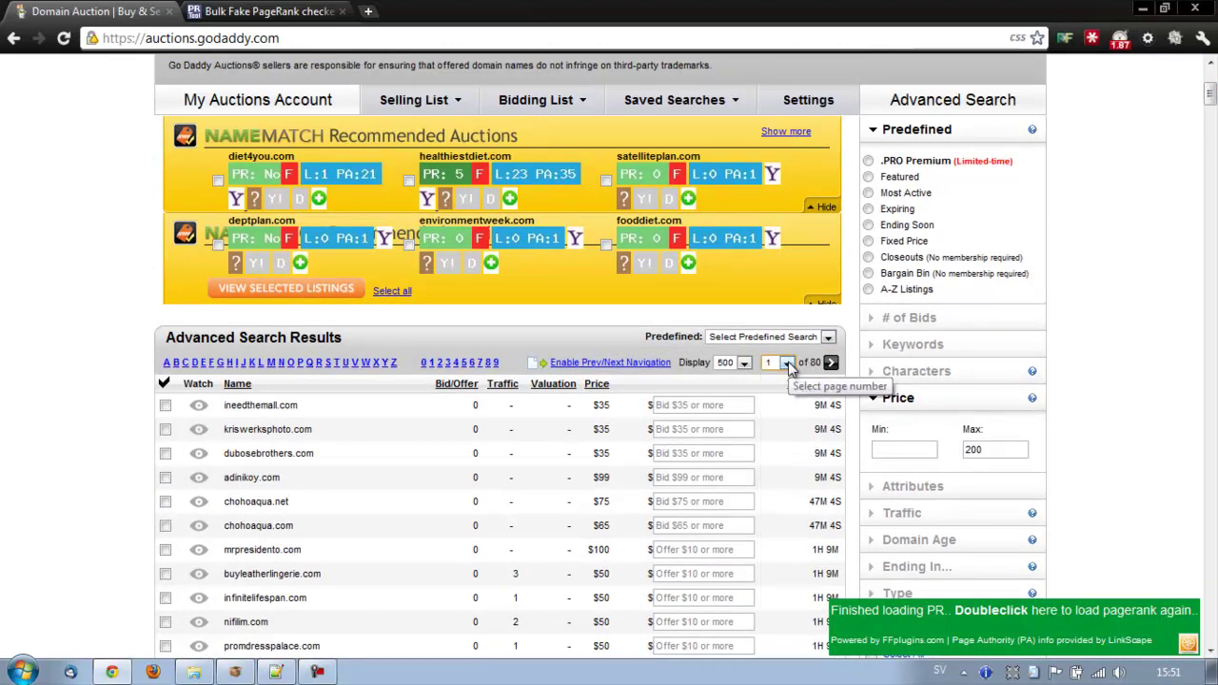
pyautogui.click(786, 363)
pyautogui.click(787, 363)
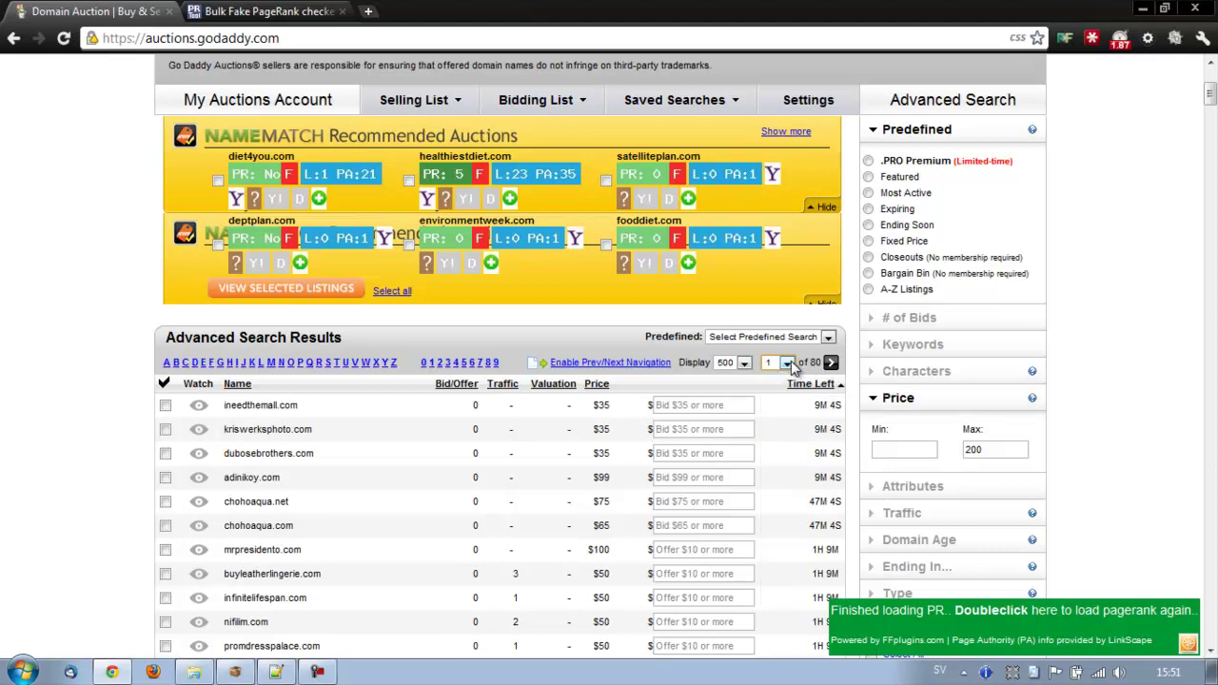
pyautogui.click(786, 364)
pyautogui.moveTo(787, 407)
pyautogui.mouseDown()
pyautogui.moveTo(795, 574)
pyautogui.moveTo(794, 385)
pyautogui.mouseUp()
pyautogui.click(787, 364)
# Start saving the current search and name it "200 comnetorg".
pyautogui.moveTo(1209, 98)
pyautogui.mouseDown()
pyautogui.moveTo(1209, 124)
pyautogui.moveTo(1209, 112)
pyautogui.mouseUp()
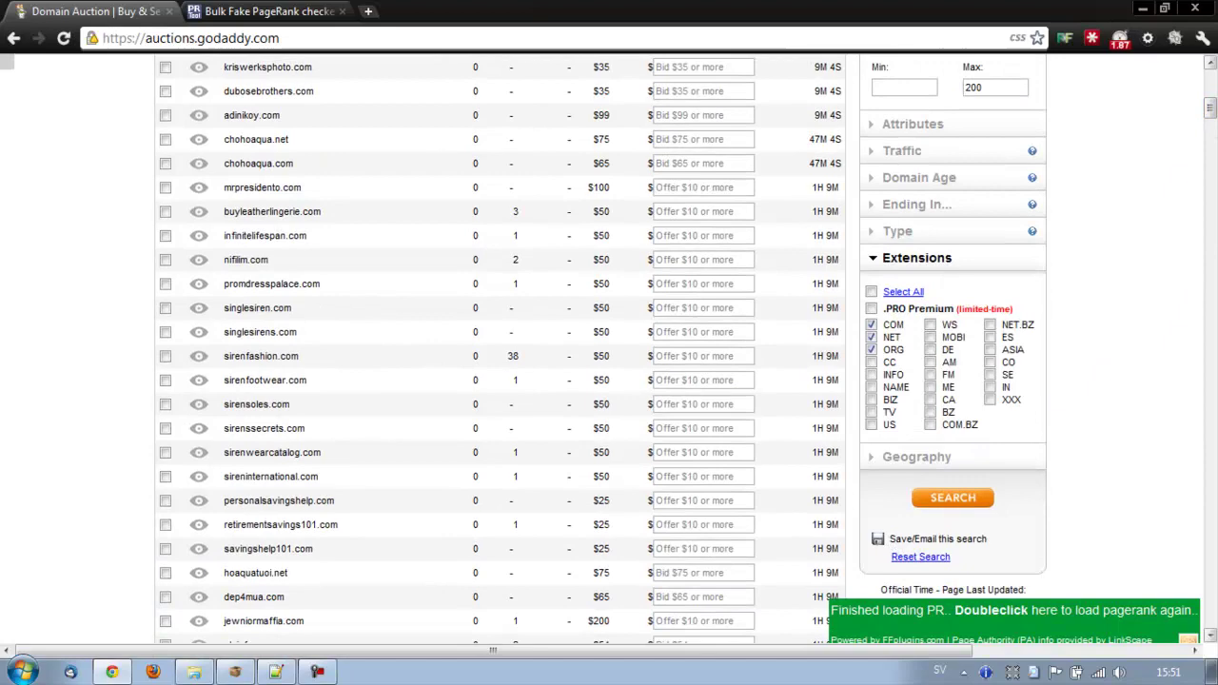
pyautogui.click(893, 539)
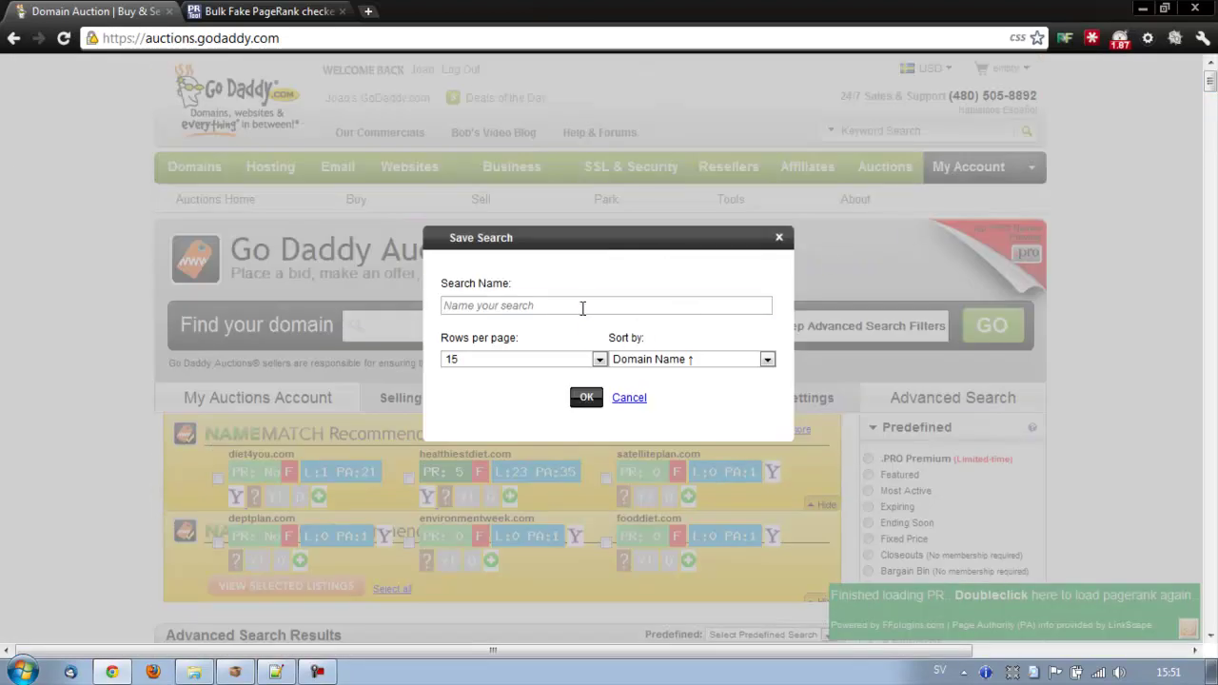
pyautogui.click(583, 304)
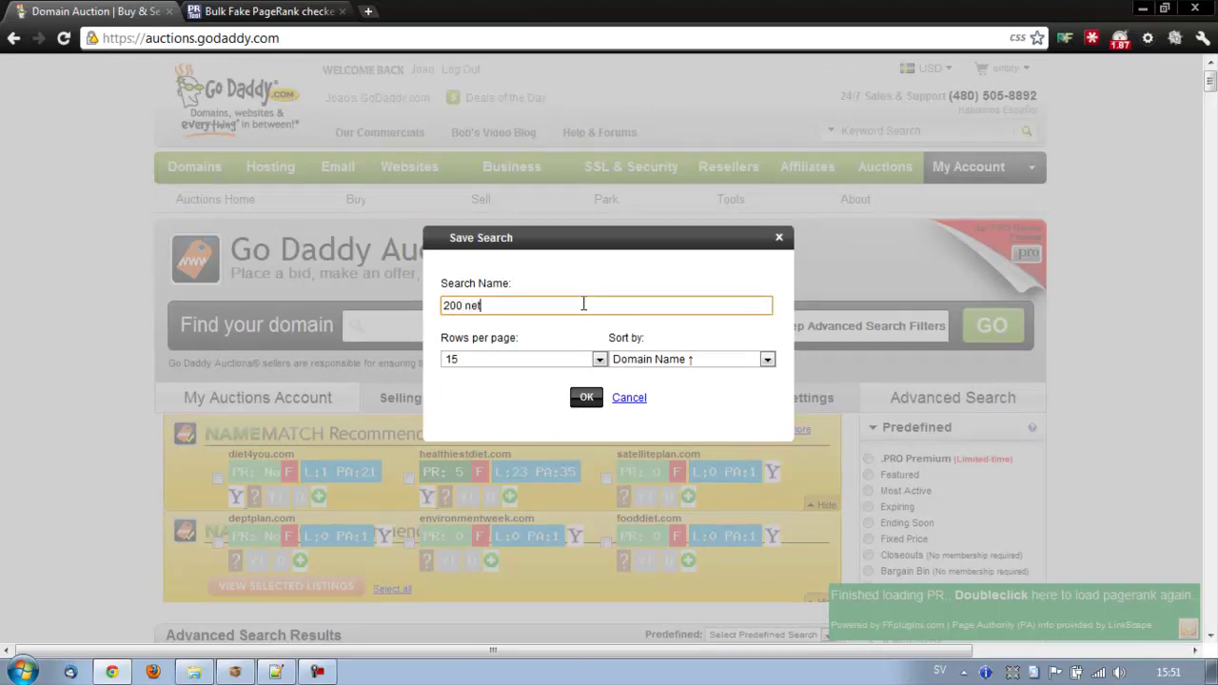
pyautogui.write('200 n')
pyautogui.press('BackSpace')
pyautogui.write('com')
pyautogui.tripleClick(583, 304)
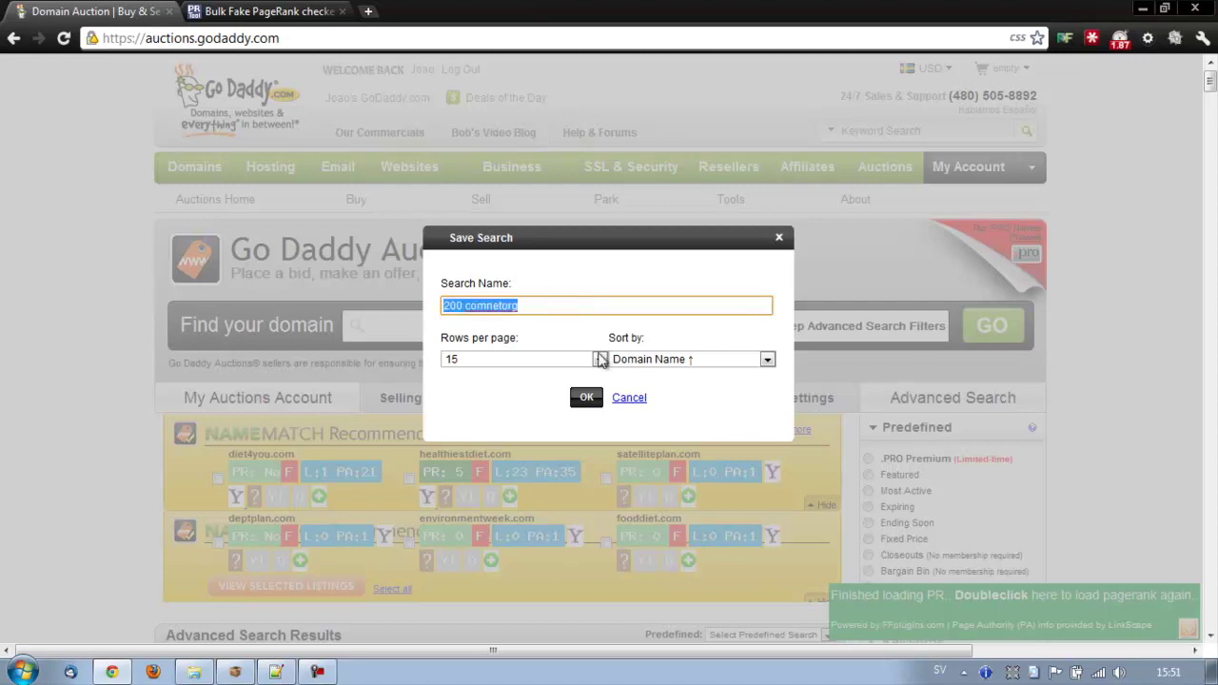
# Set the search being saved to 500 rows per page.
pyautogui.click(656, 361)
pyautogui.click(662, 374)
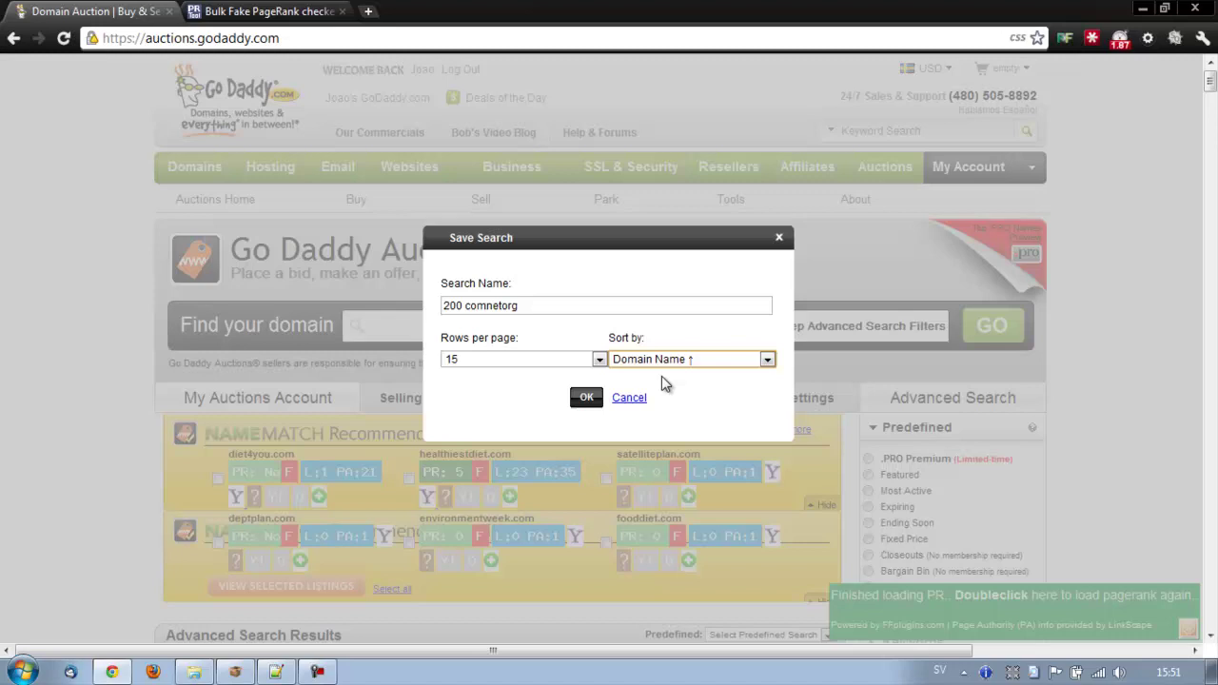
pyautogui.click(521, 360)
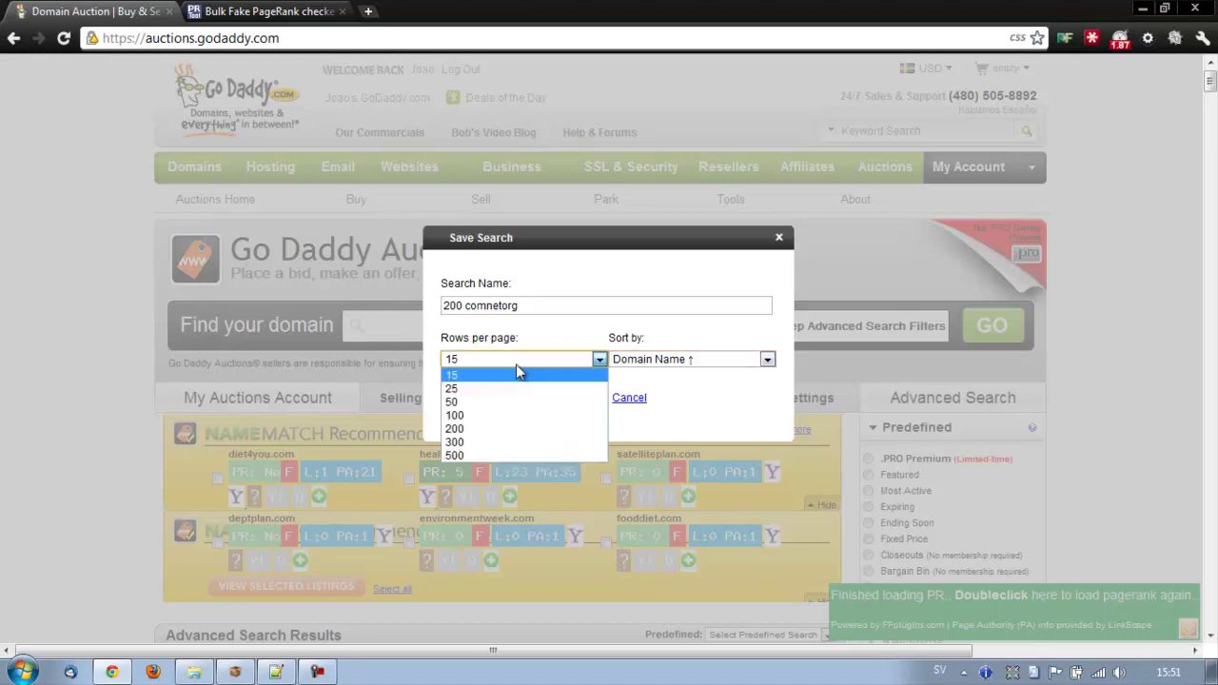
pyautogui.click(512, 453)
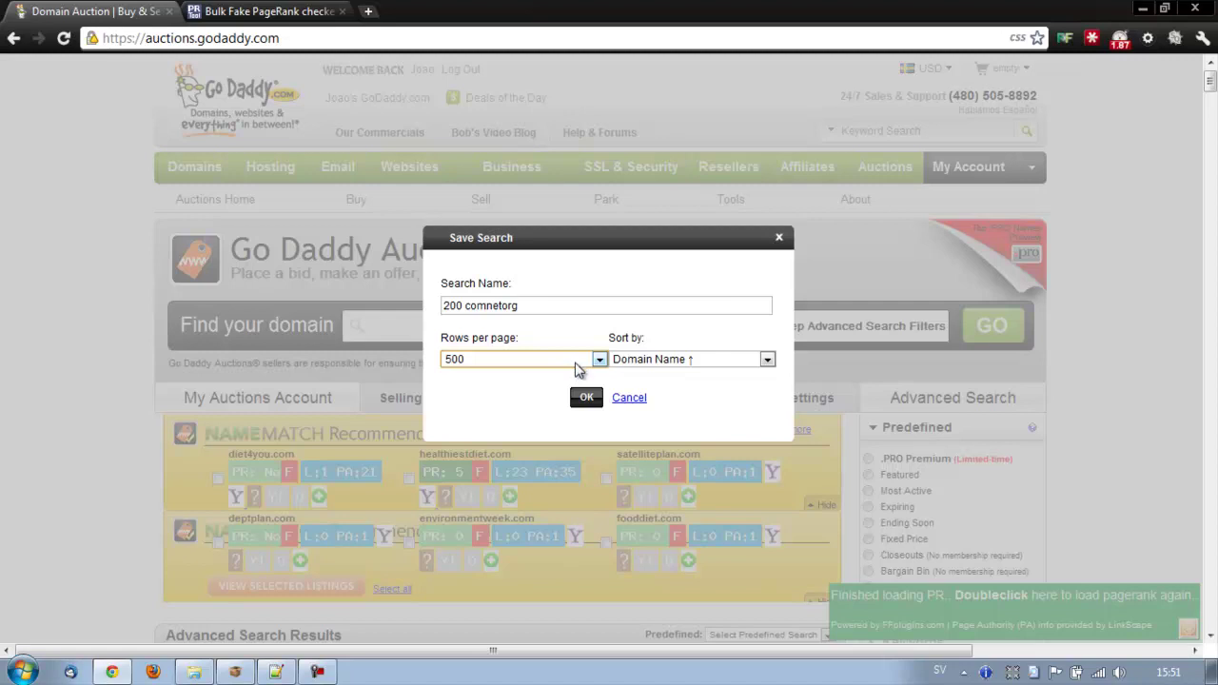
# Rename the search "200usd comnetorg" and save it sorted by ascending domain name.
pyautogui.tripleClick(463, 305)
pyautogui.press('BackSpace')
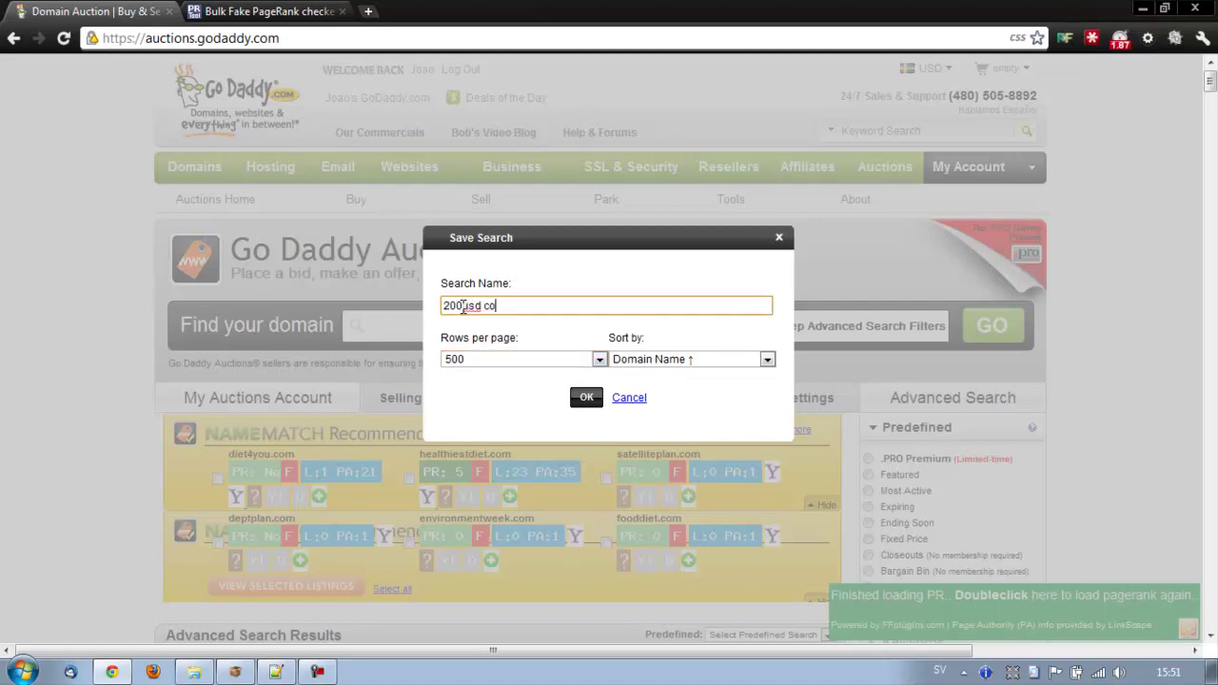
pyautogui.write('200usd comnetorg')
pyautogui.tripleClick(462, 306)
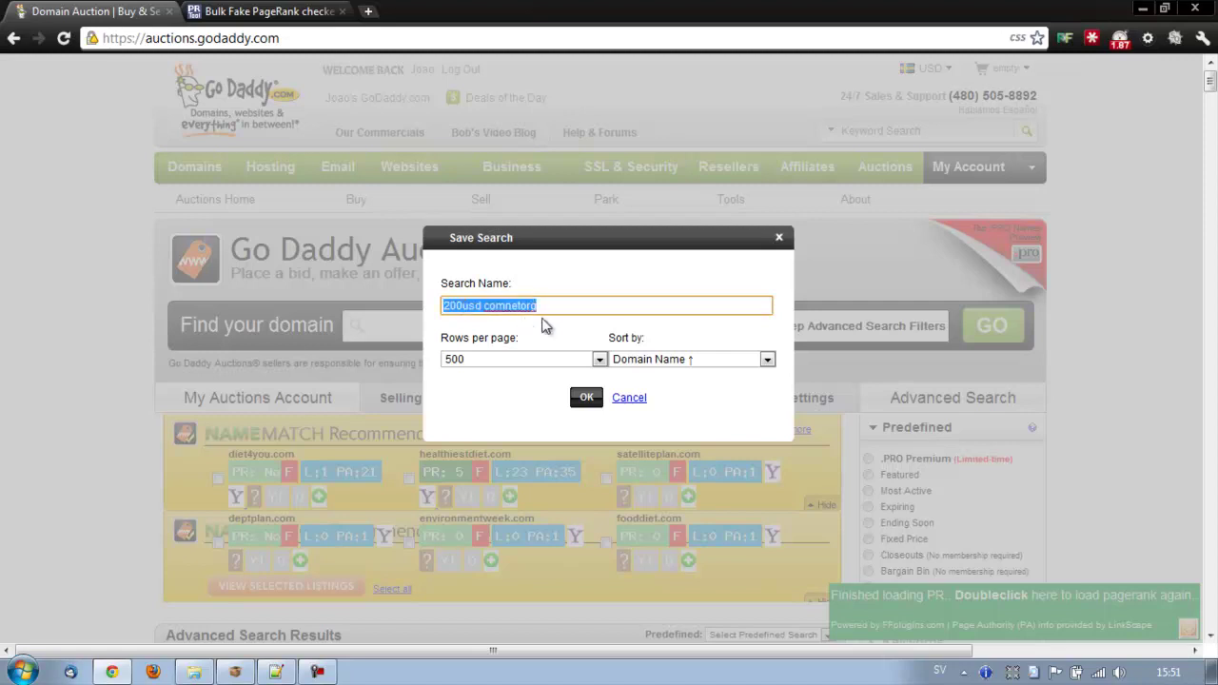
pyautogui.click(677, 358)
pyautogui.click(677, 358)
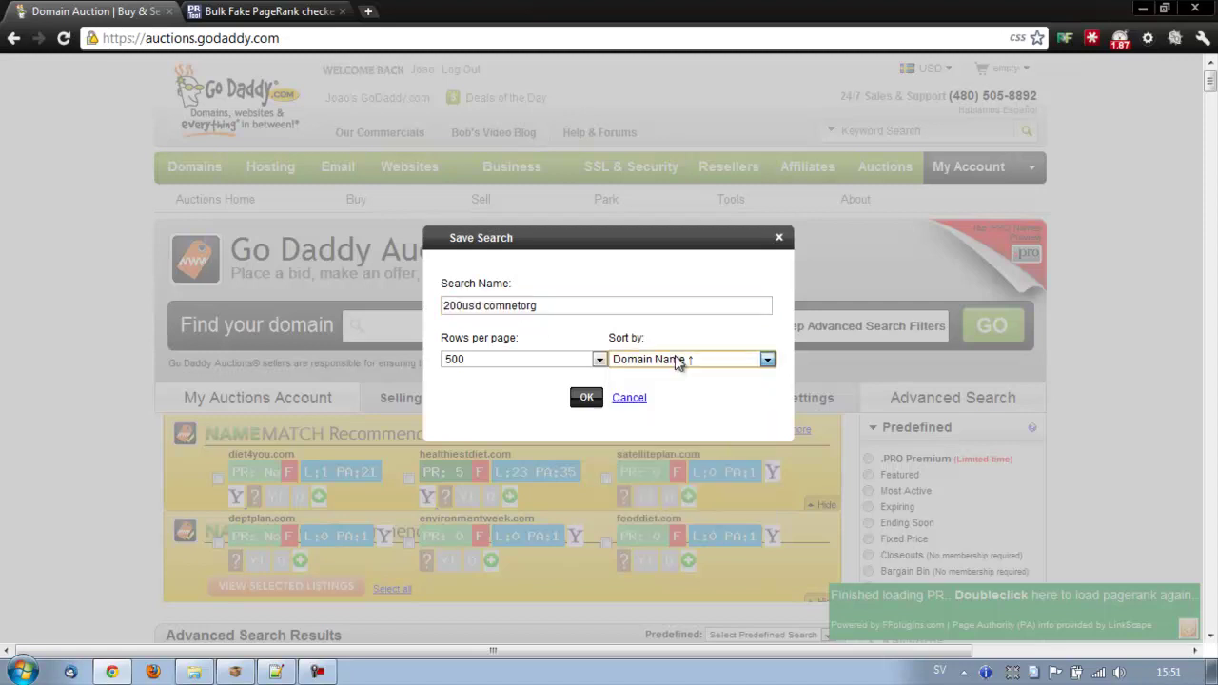
pyautogui.click(581, 400)
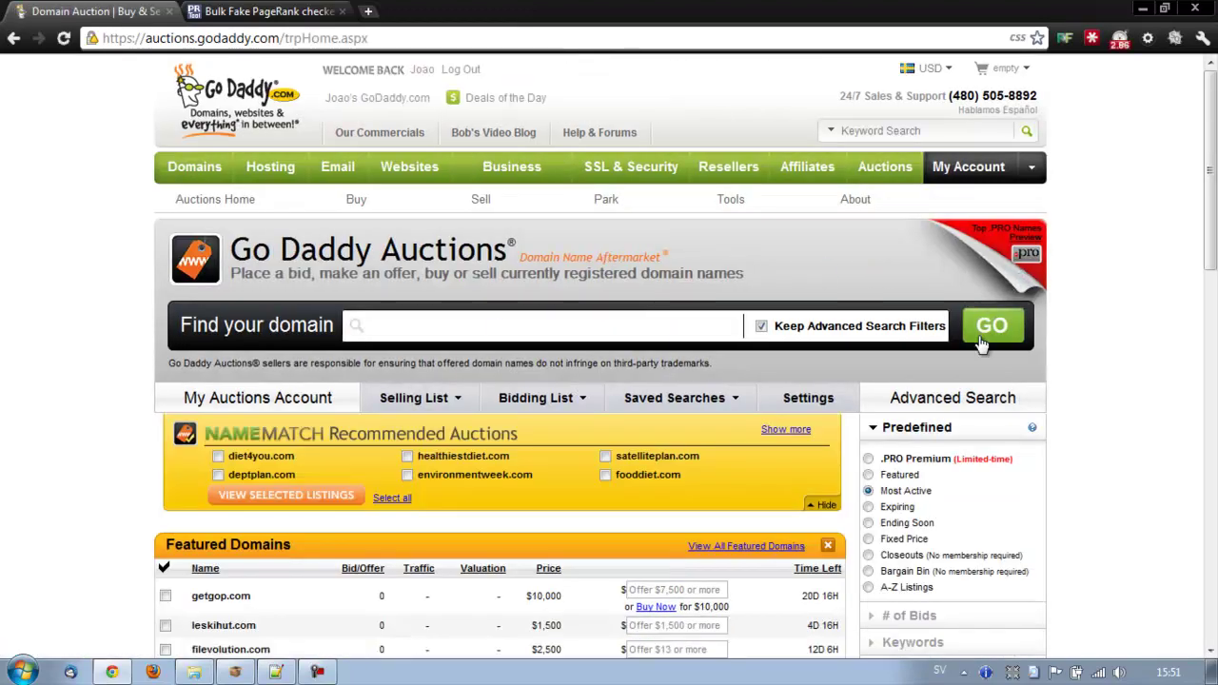
# Start saving a second search and name it "200usd comnetorg rev".
pyautogui.scroll(-3, 982, 345)
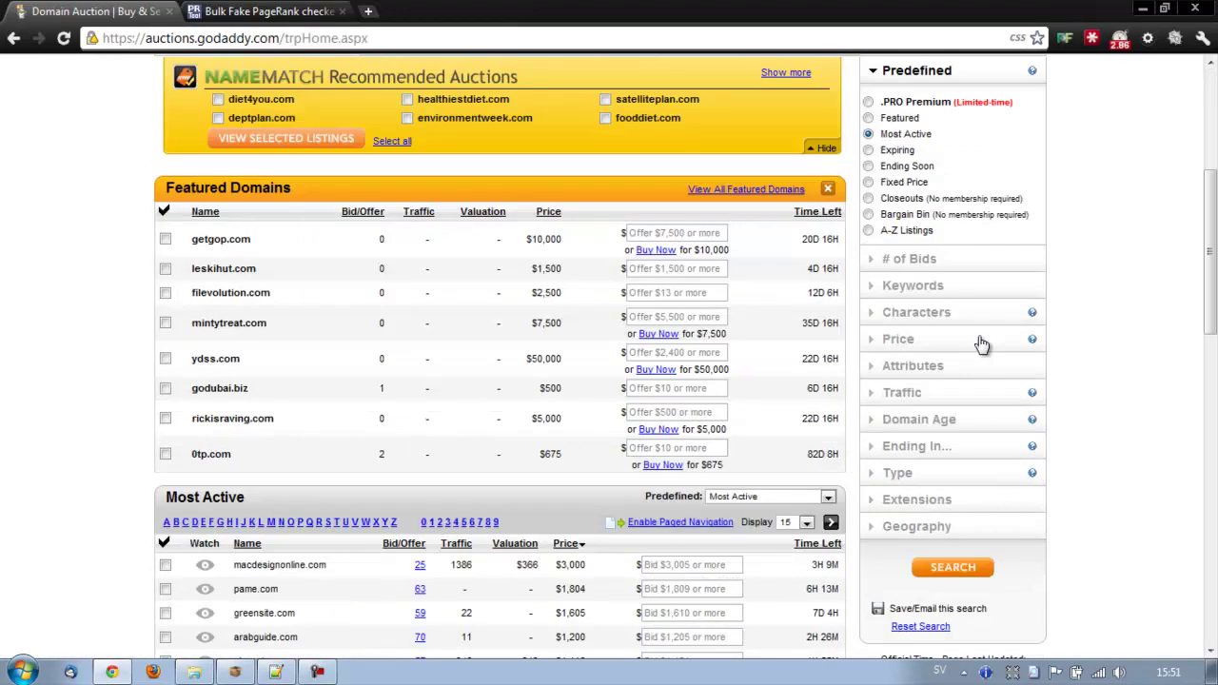
pyautogui.click(972, 609)
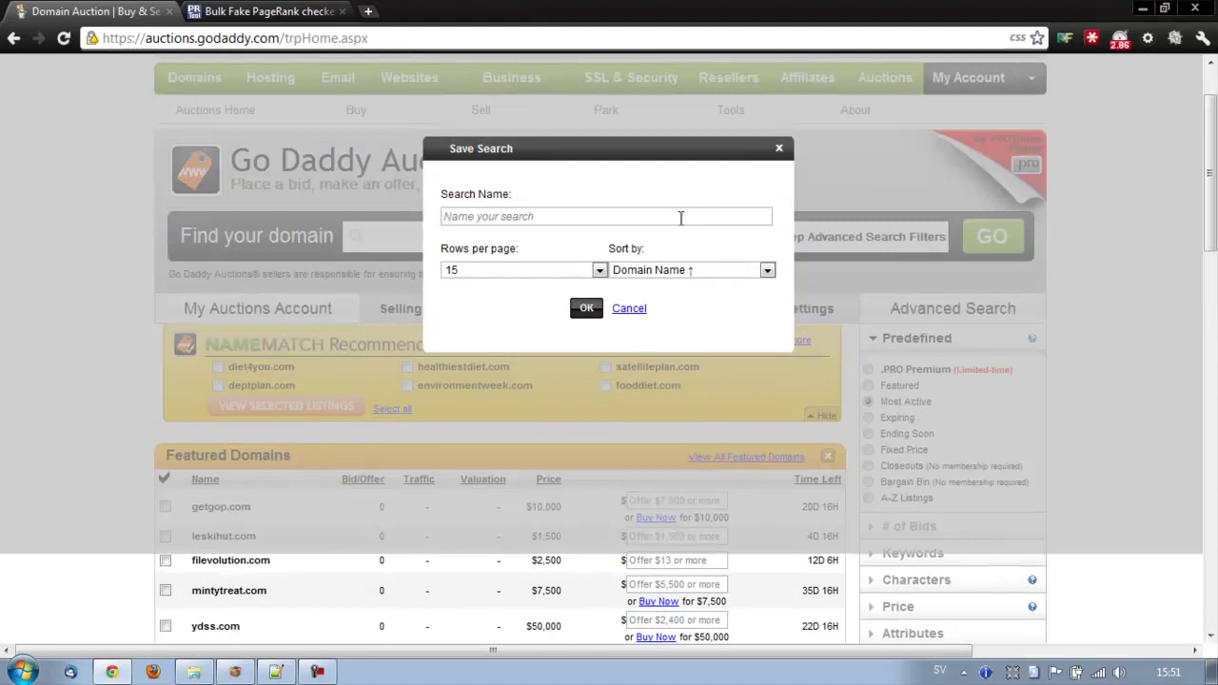
pyautogui.click(653, 217)
pyautogui.write('200usd comnetorg rev')
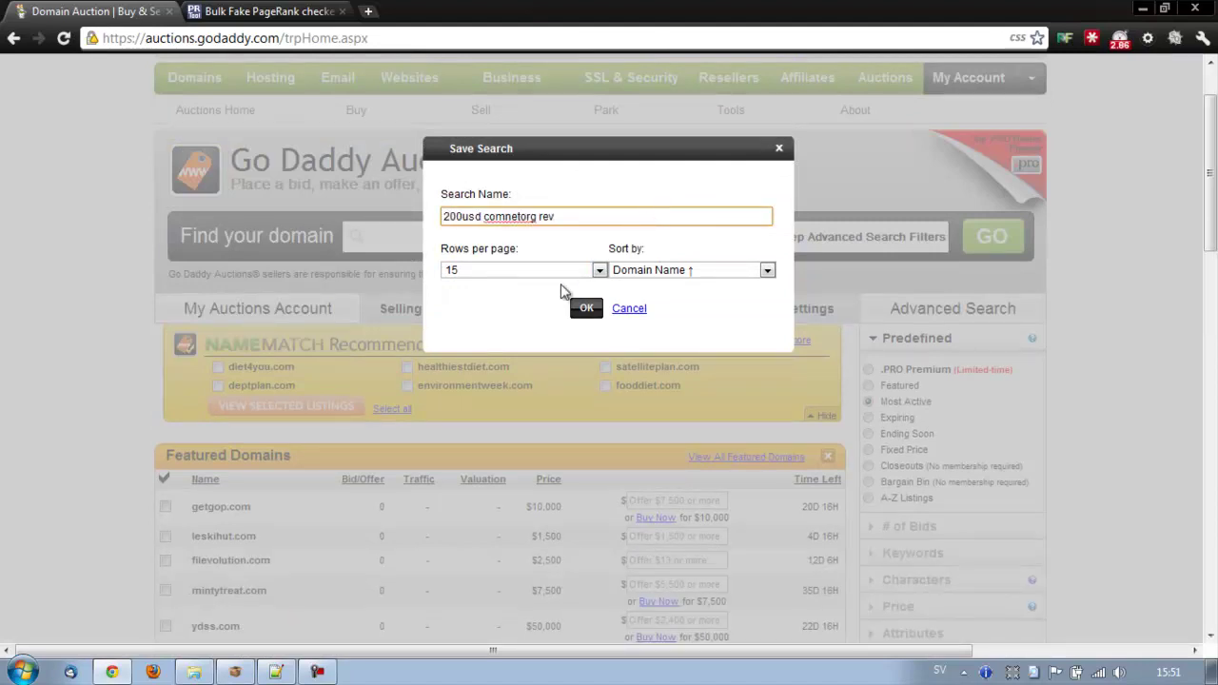
# Set the second search to 500 rows per page sorted by descending domain name, and save it.
pyautogui.click(561, 271)
pyautogui.click(556, 359)
pyautogui.click(669, 271)
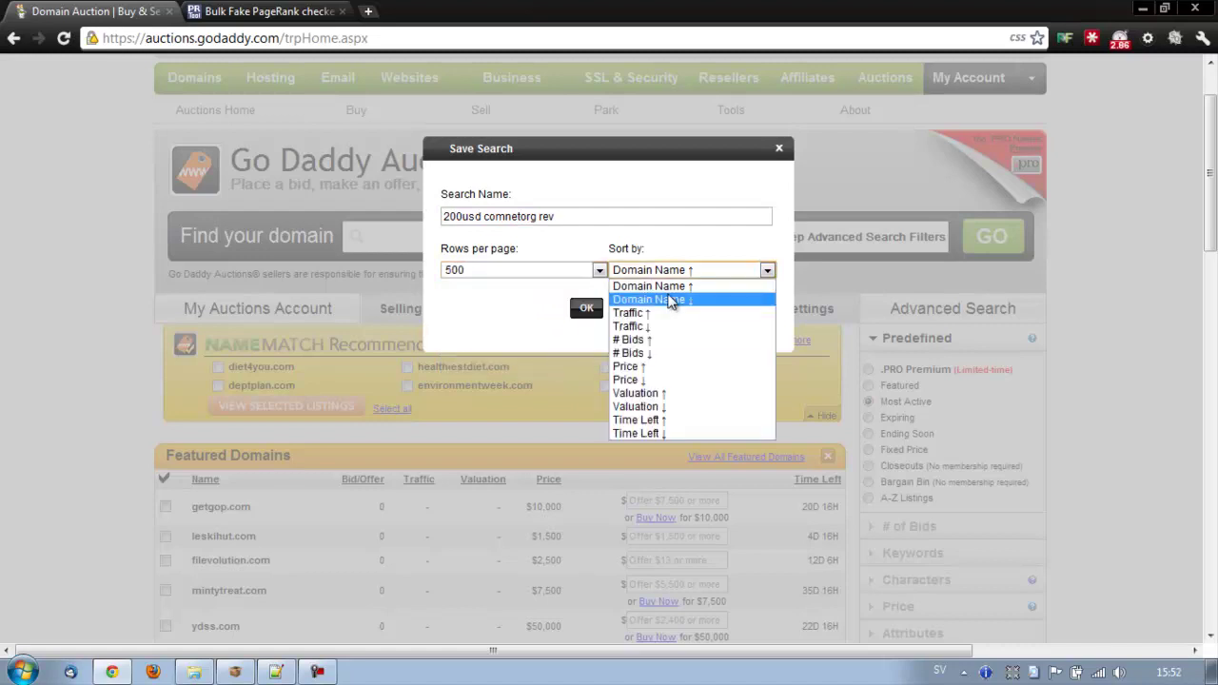
pyautogui.click(671, 301)
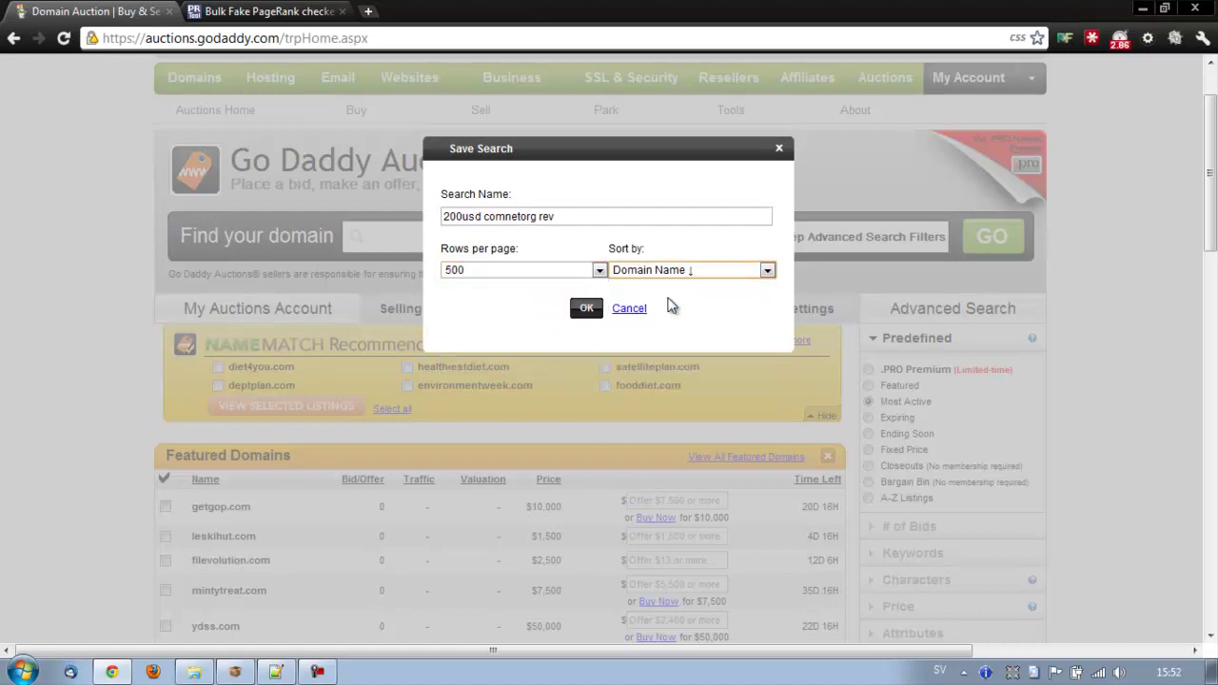
pyautogui.click(587, 312)
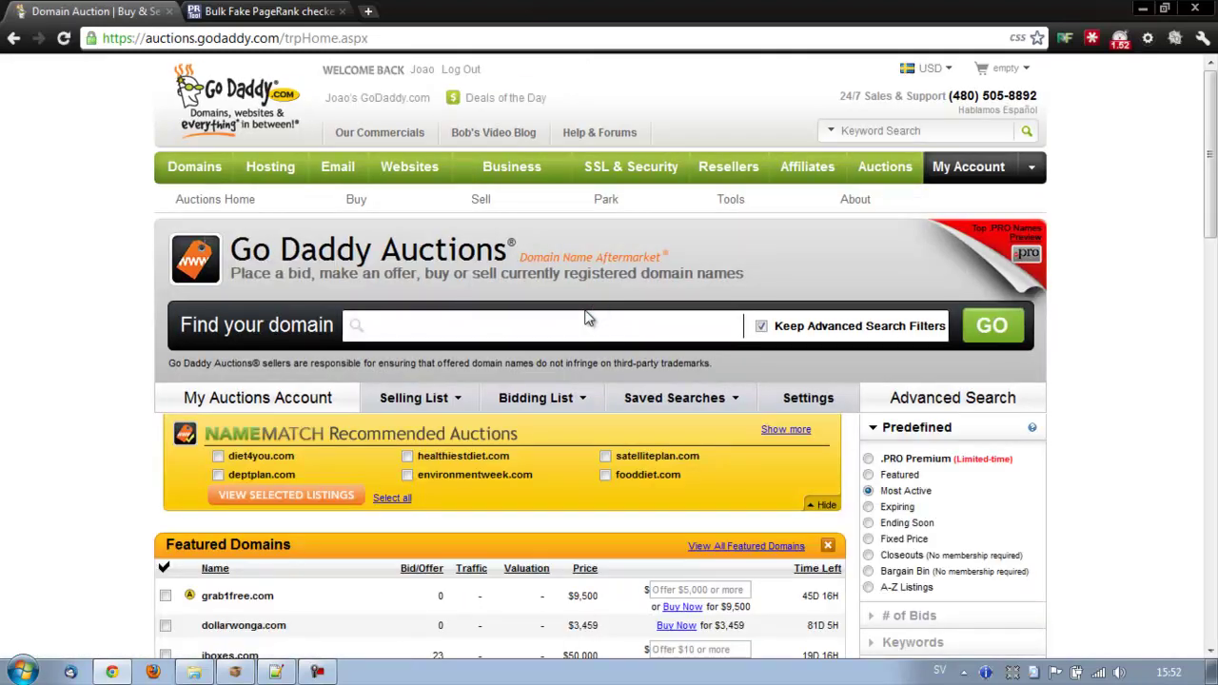
# Open the management page for saved searches.
pyautogui.scroll(-1, 773, 326)
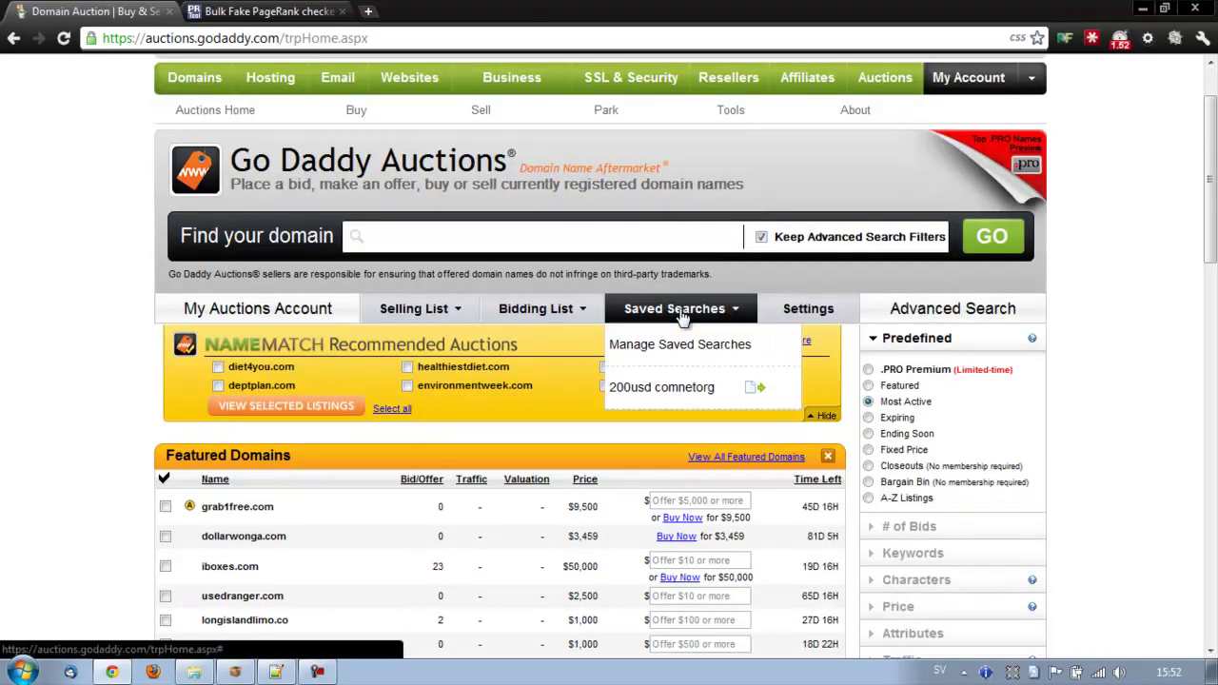
pyautogui.click(683, 356)
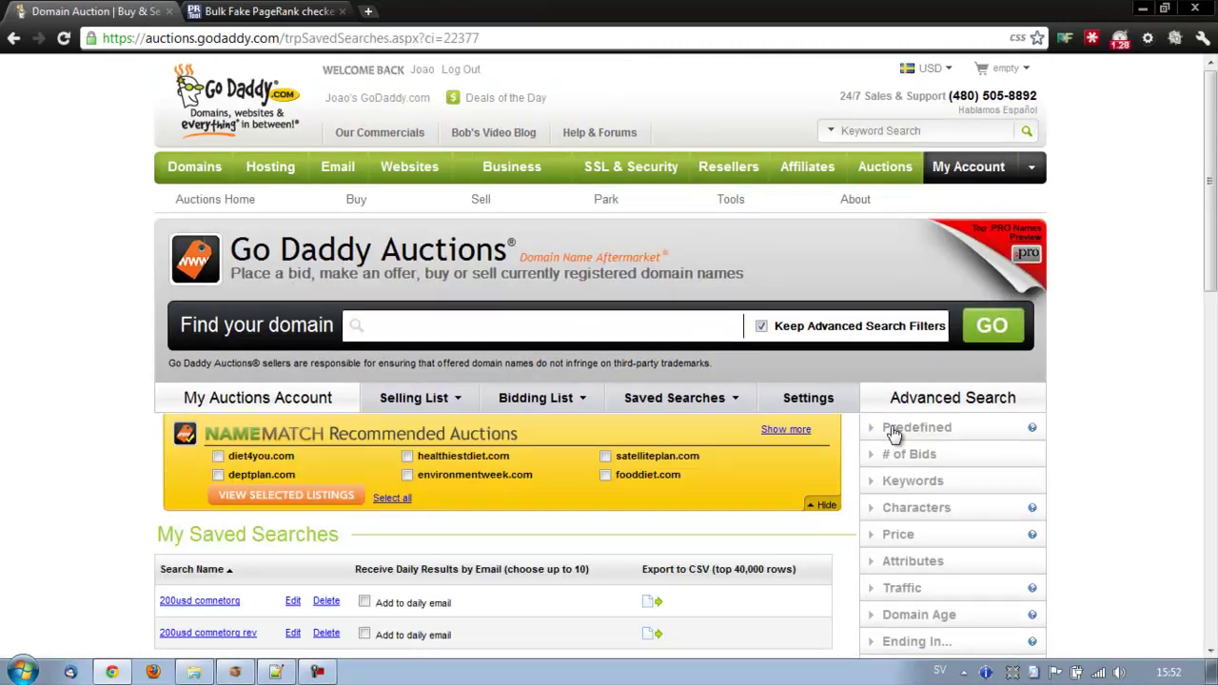
pyautogui.moveTo(715, 397)
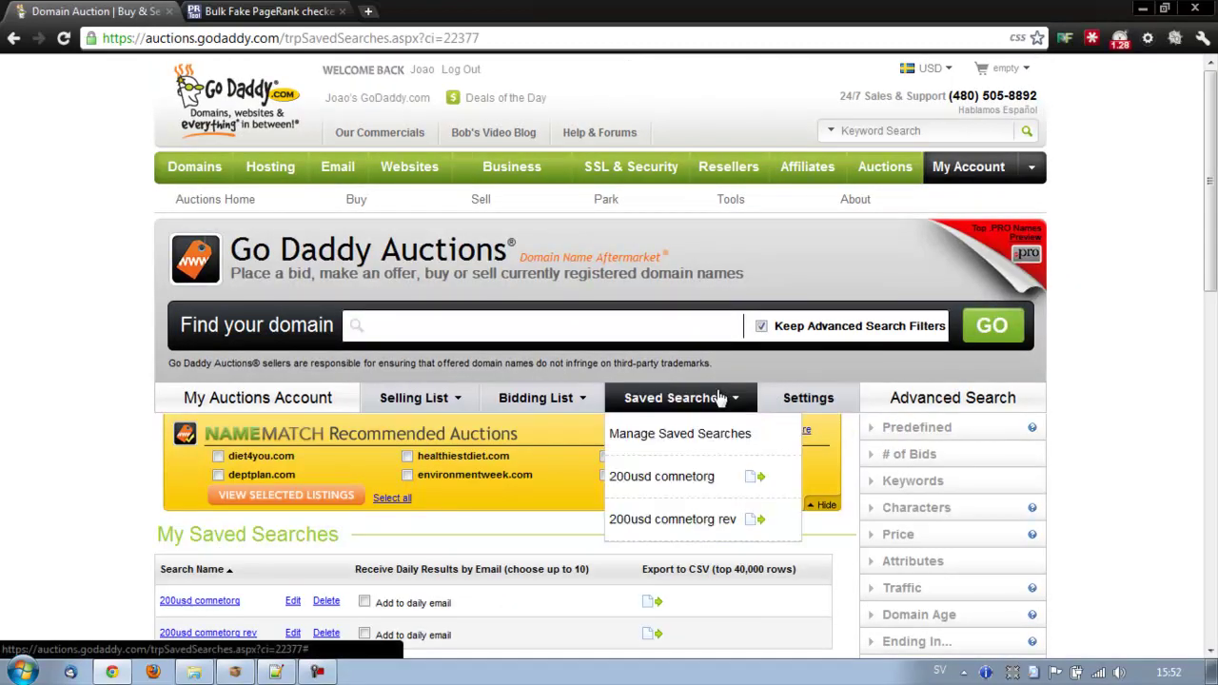
pyautogui.scroll(-2, 720, 398)
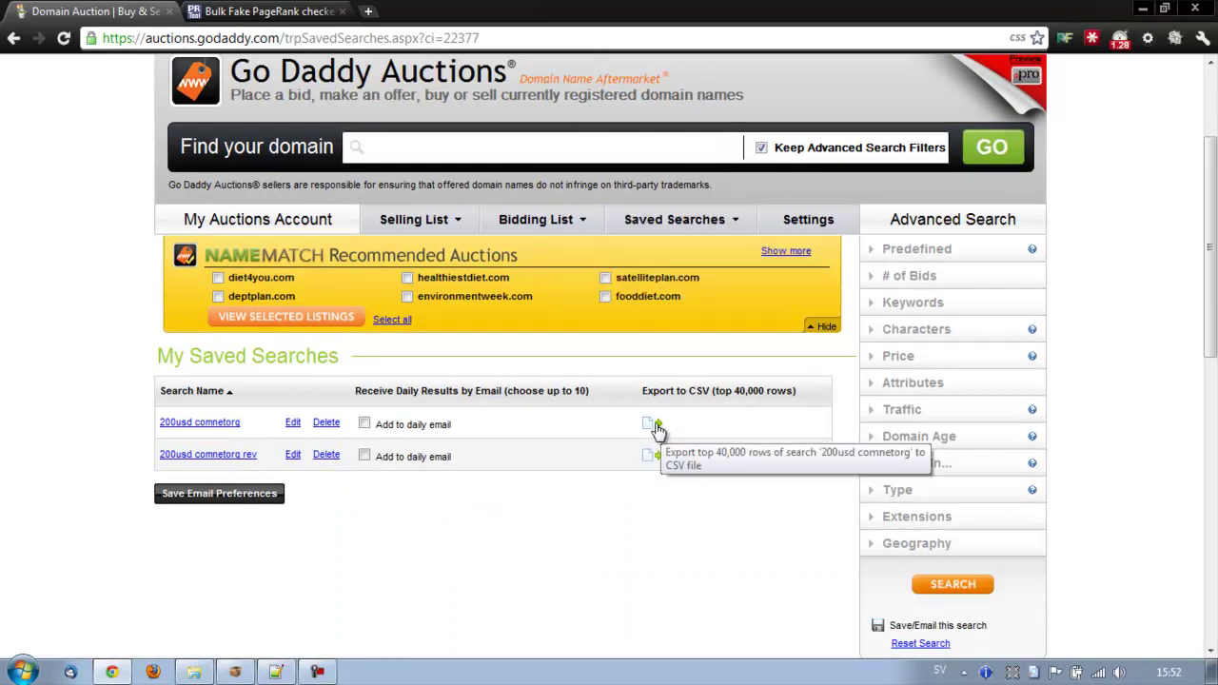
# Export both saved searches to CSV and place the downloaded Export (9).csv in the Video Materials folder.
pyautogui.click(657, 427)
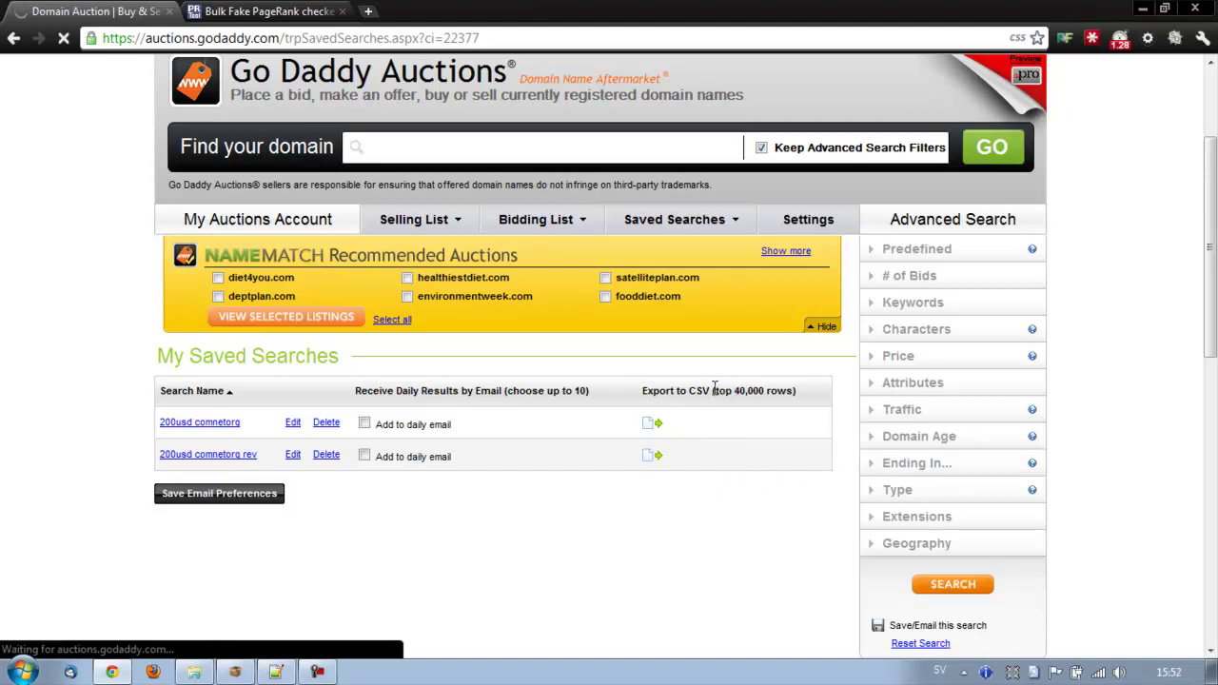
pyautogui.moveTo(715, 390); pyautogui.dragTo(801, 390)
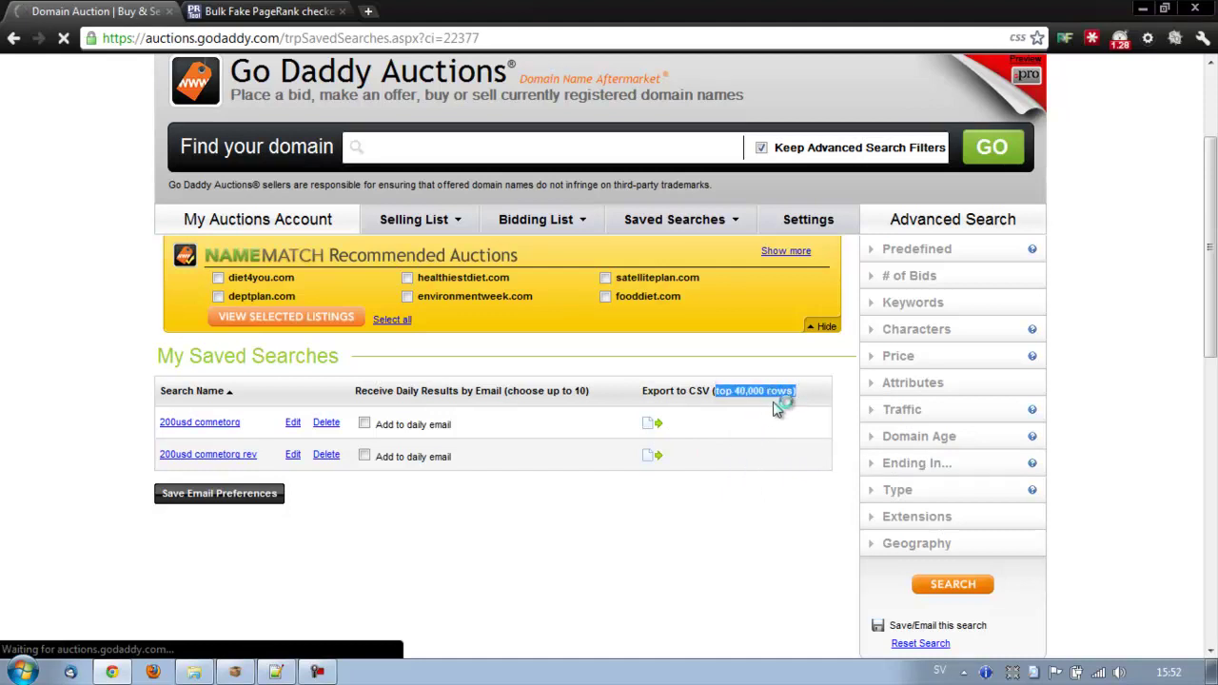
pyautogui.click(654, 457)
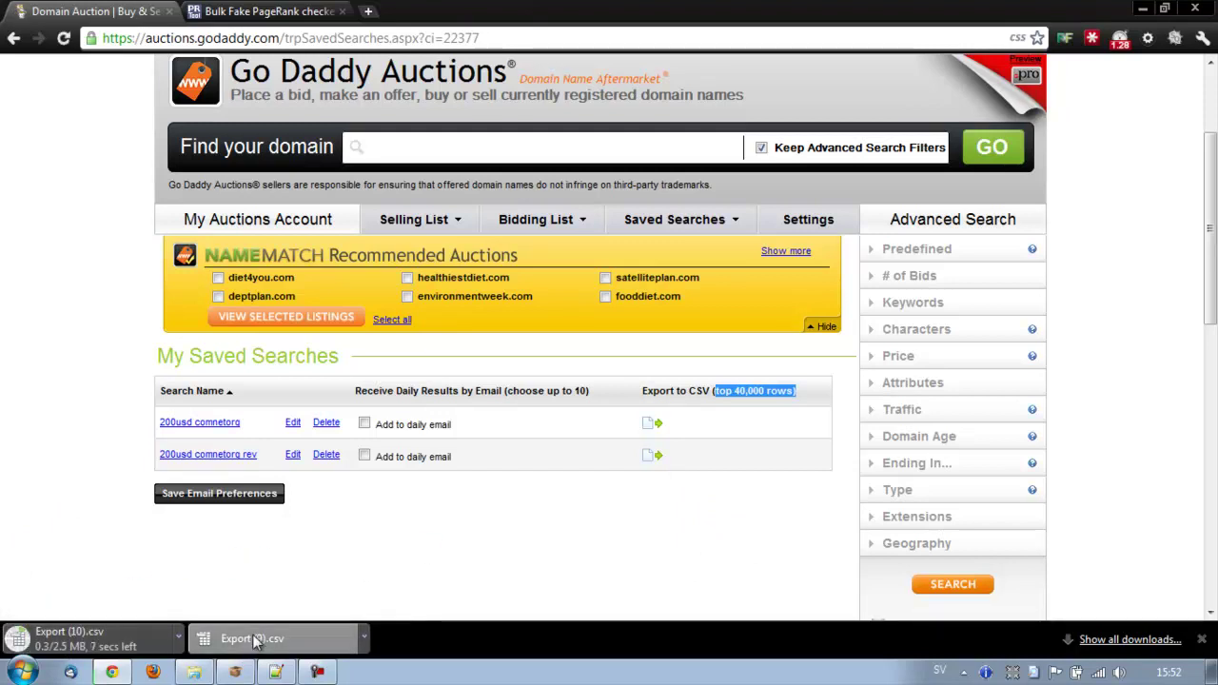
pyautogui.moveTo(255, 640); pyautogui.dragTo(875, 252)
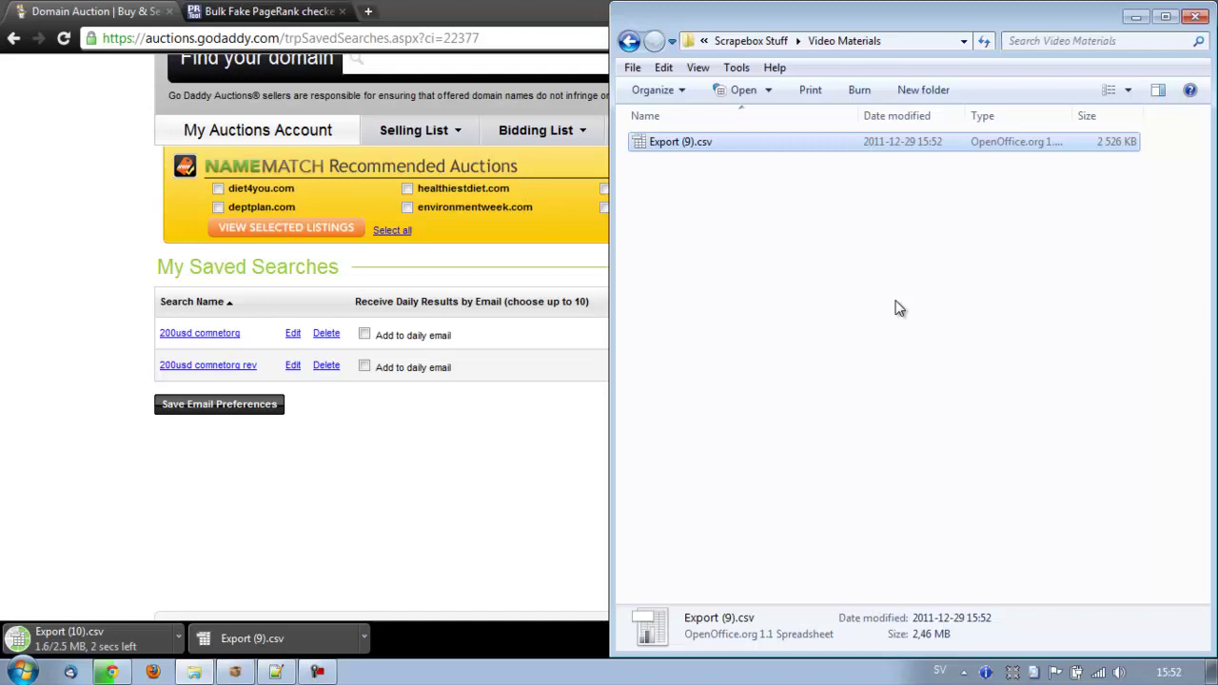
# Switch to ScrapeBox and open its TDNAM Scraper addon.
pyautogui.click(235, 671)
pyautogui.moveTo(381, 23); pyautogui.dragTo(637, 24)
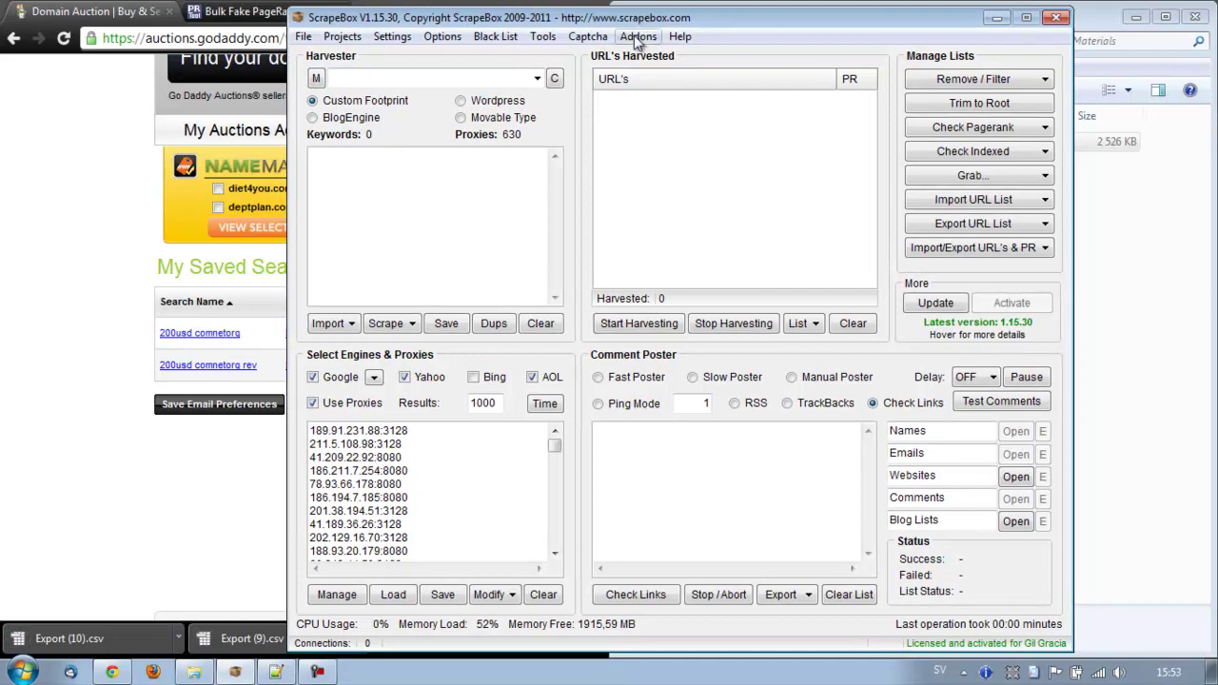
pyautogui.click(637, 39)
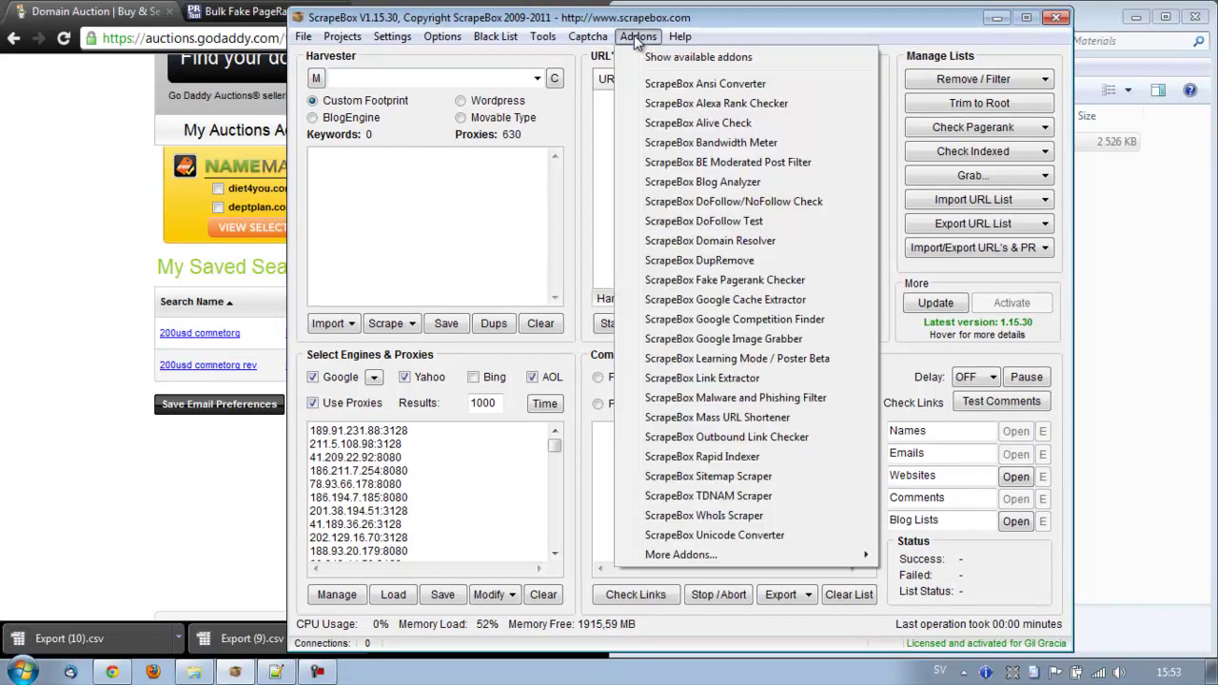
pyautogui.click(785, 499)
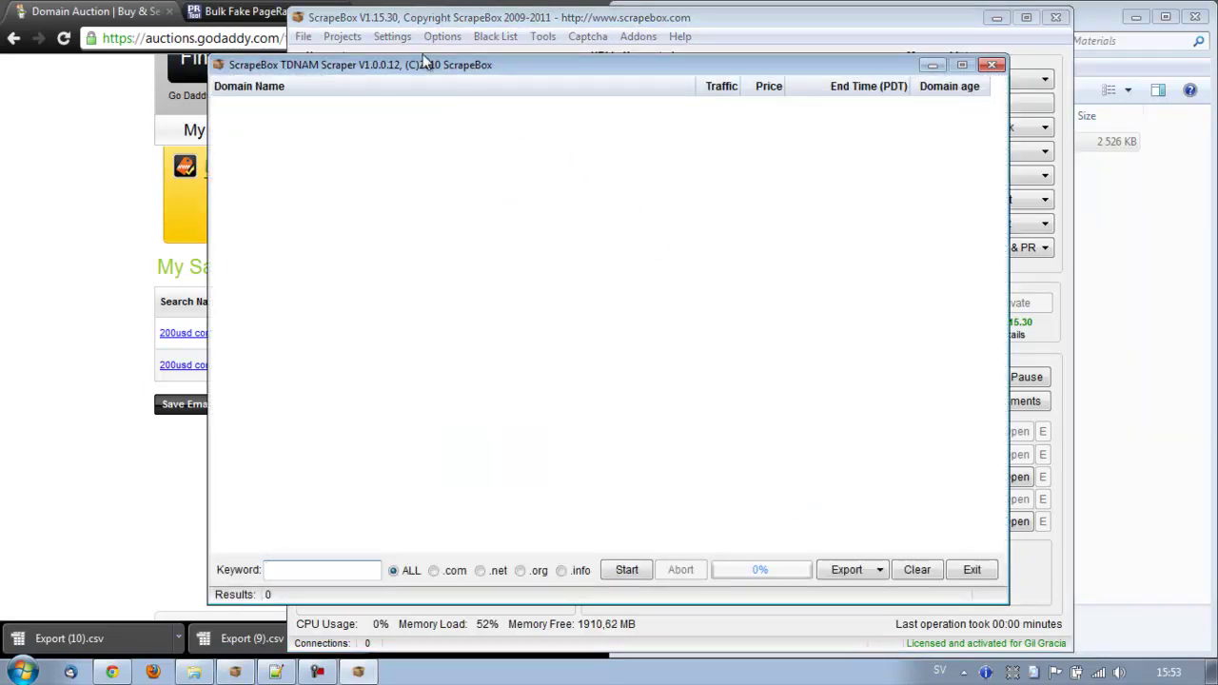
pyautogui.moveTo(438, 65); pyautogui.dragTo(516, 43)
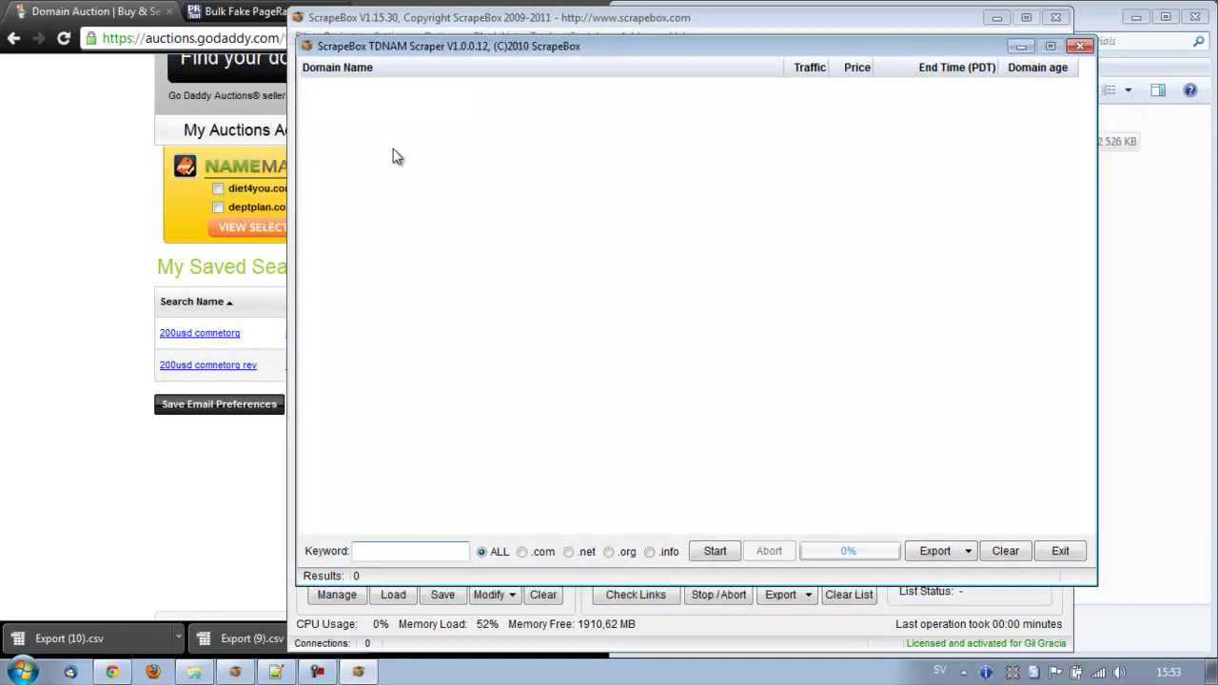
pyautogui.moveTo(442, 55)
pyautogui.mouseDown()
pyautogui.moveTo(485, 52)
pyautogui.moveTo(444, 61)
pyautogui.mouseUp()
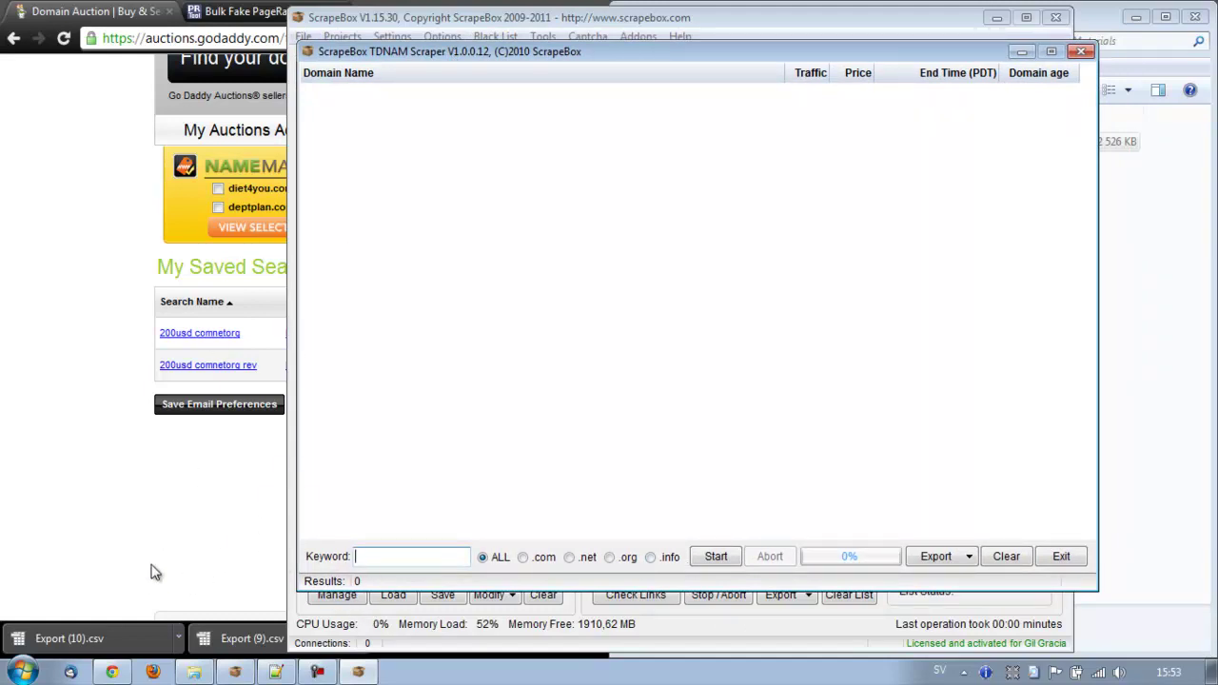
# Place the downloaded Export (10).csv in the Video Materials folder and minimize the screen recorder window.
pyautogui.click(88, 639)
pyautogui.click(317, 672)
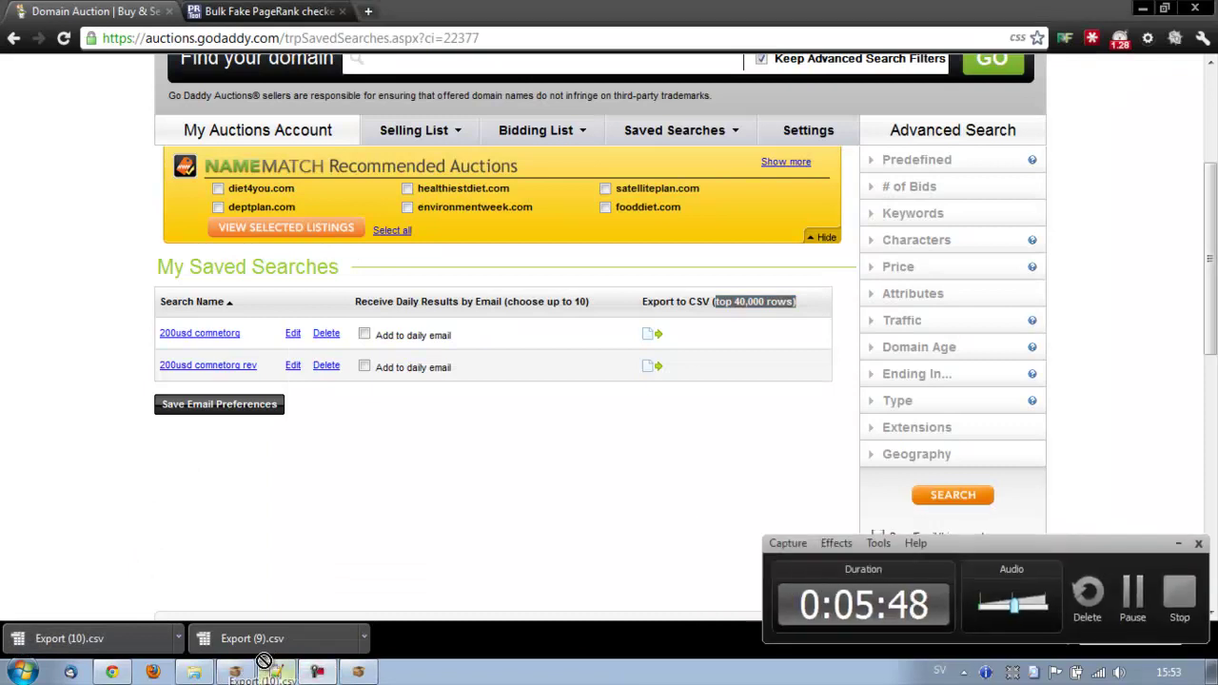
pyautogui.click(200, 673)
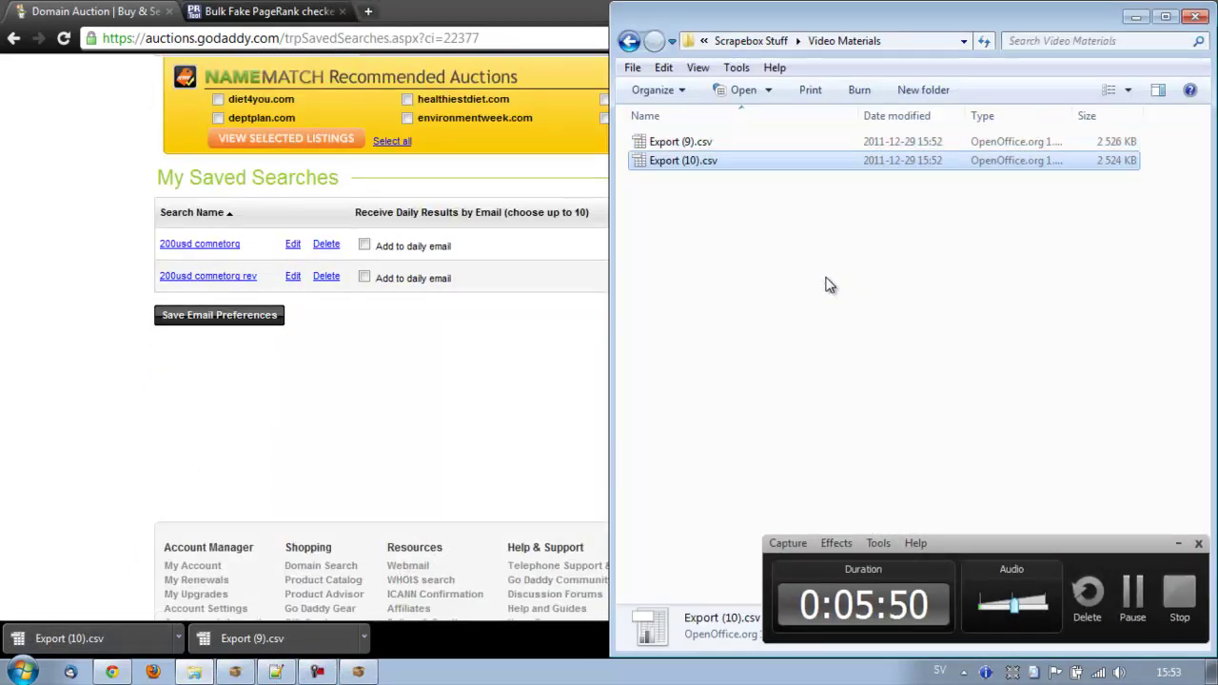
pyautogui.click(1177, 543)
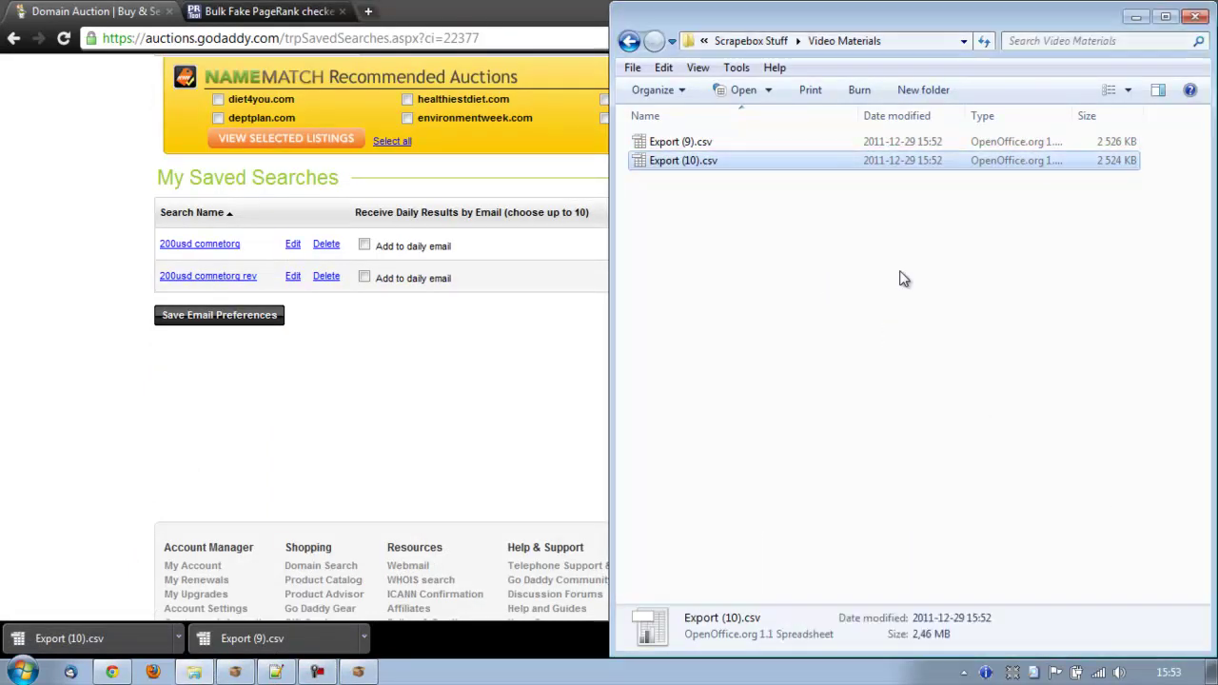
# Bring the TDNAM Scraper window back to the front and reposition it over the browser.
pyautogui.click(357, 672)
pyautogui.moveTo(708, 57); pyautogui.dragTo(3, 78)
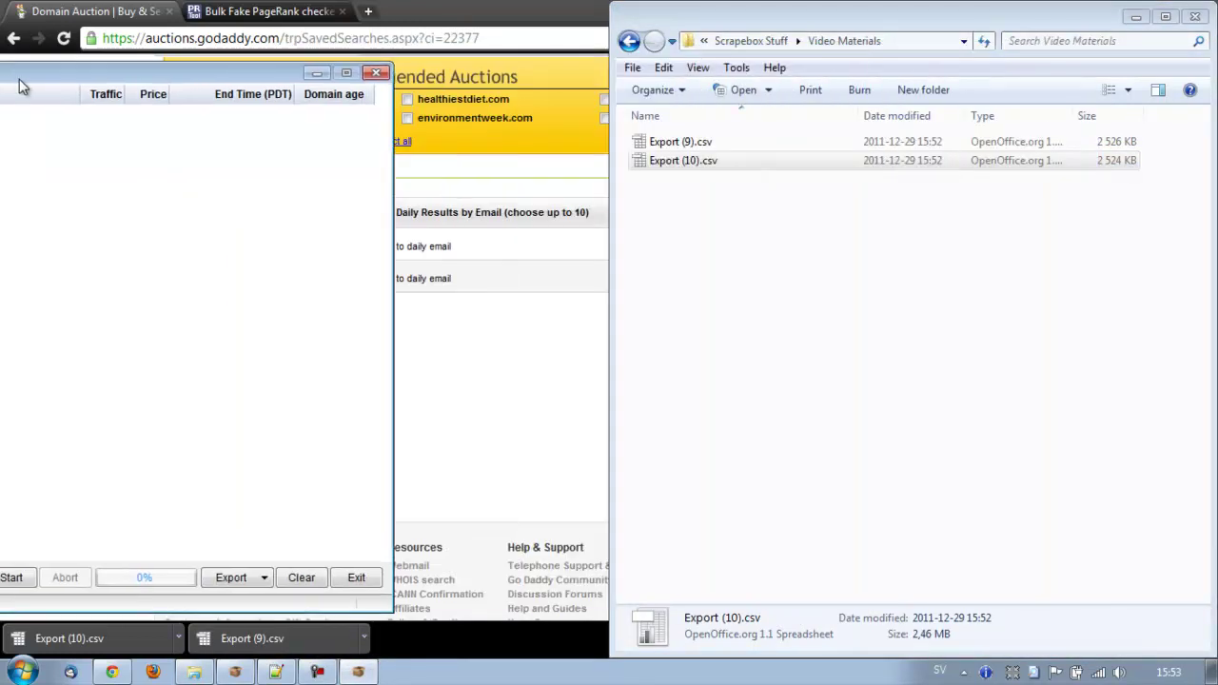
pyautogui.moveTo(740, 238)
pyautogui.mouseDown()
pyautogui.moveTo(689, 140)
pyautogui.moveTo(726, 255)
pyautogui.mouseUp()
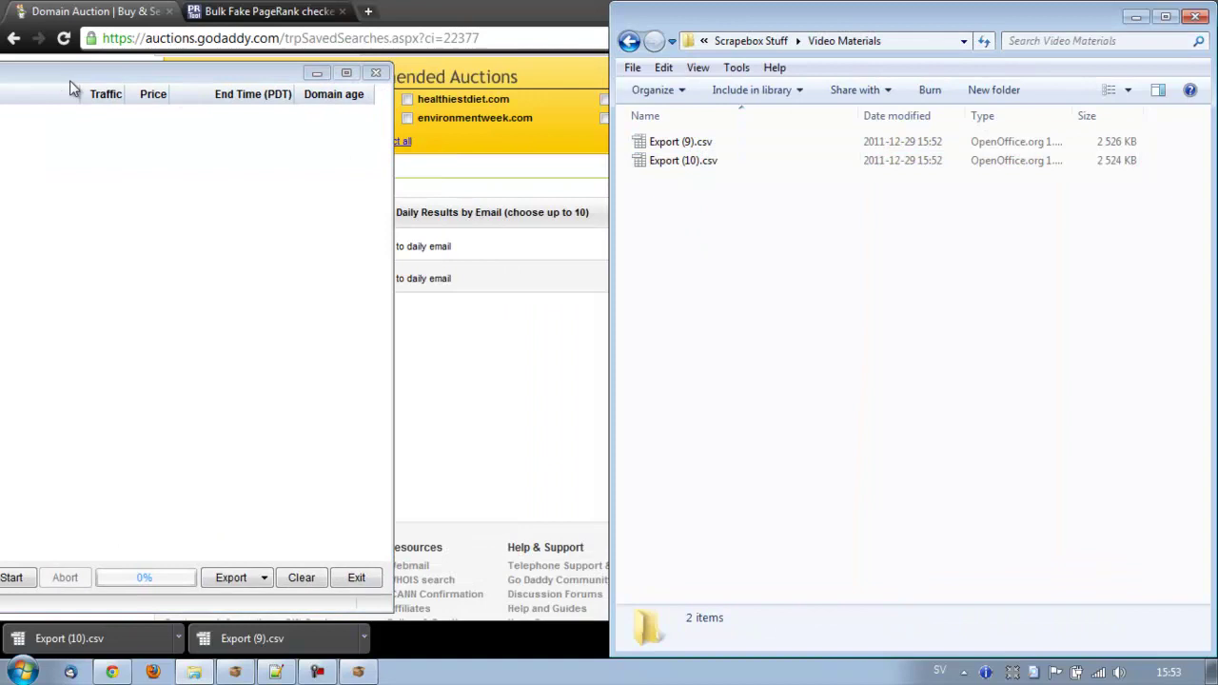
pyautogui.moveTo(72, 77); pyautogui.dragTo(616, 67)
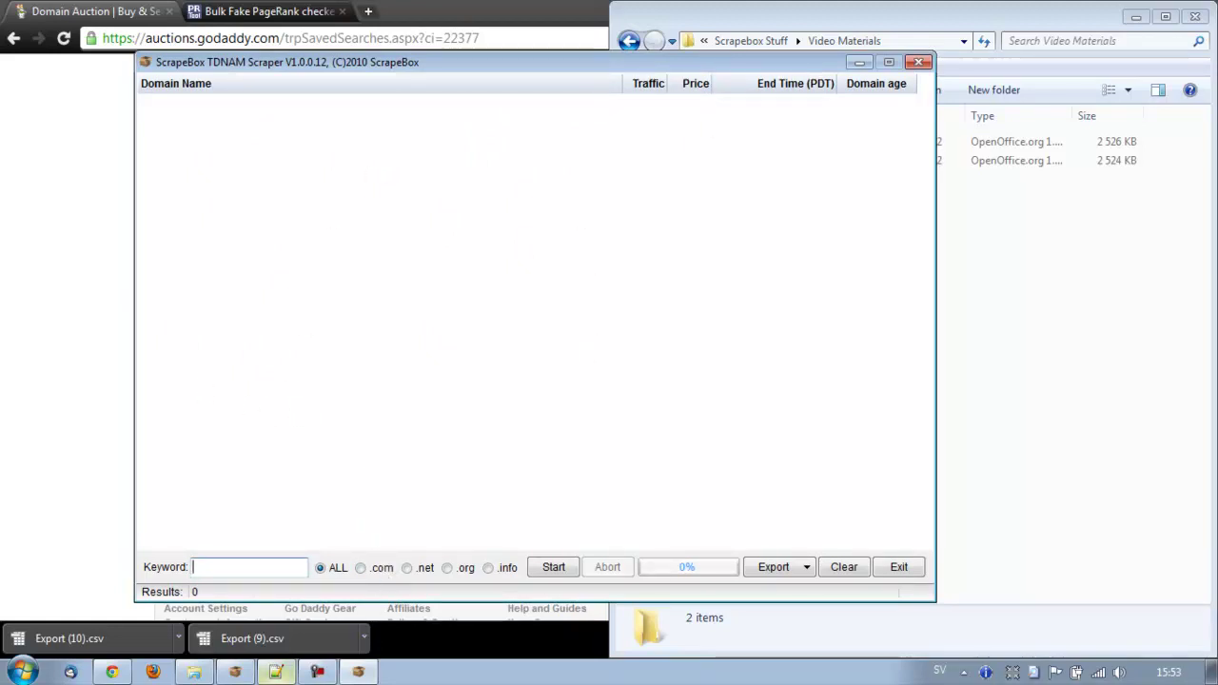
# Scrape auction domains with the keyword "a" across all extensions and look through the results to the end of the list.
pyautogui.moveTo(235, 674)
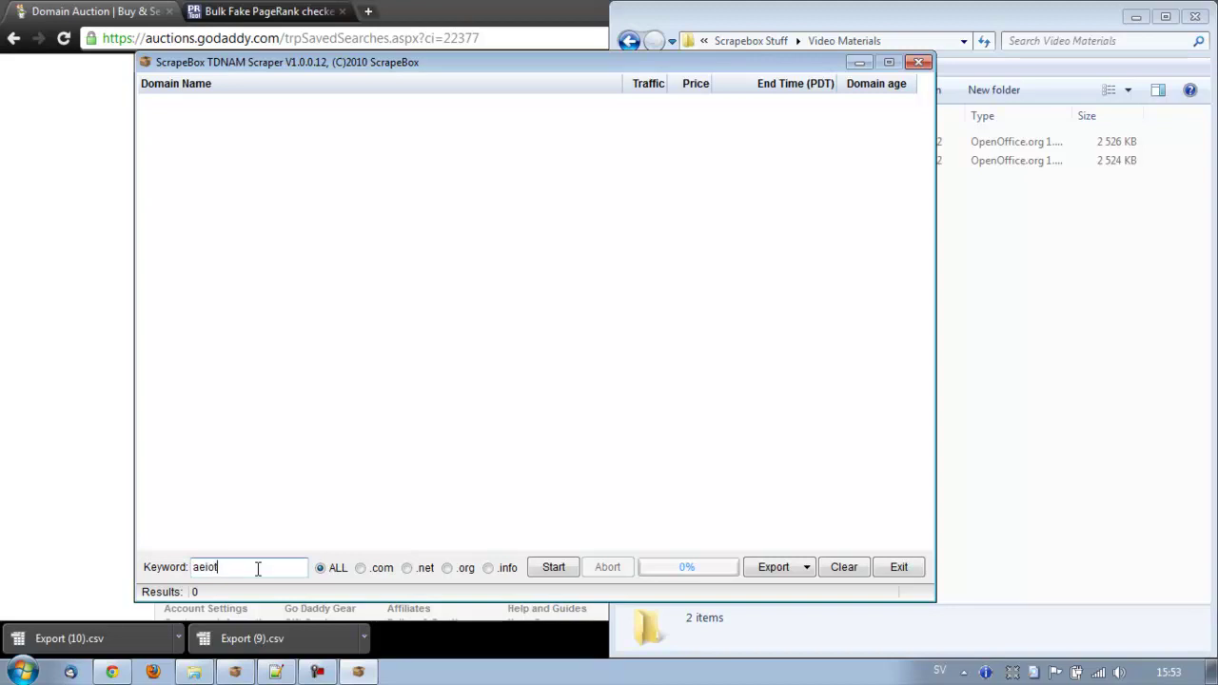
pyautogui.doubleClick(257, 568)
pyautogui.press('BackSpace')
pyautogui.click(557, 568)
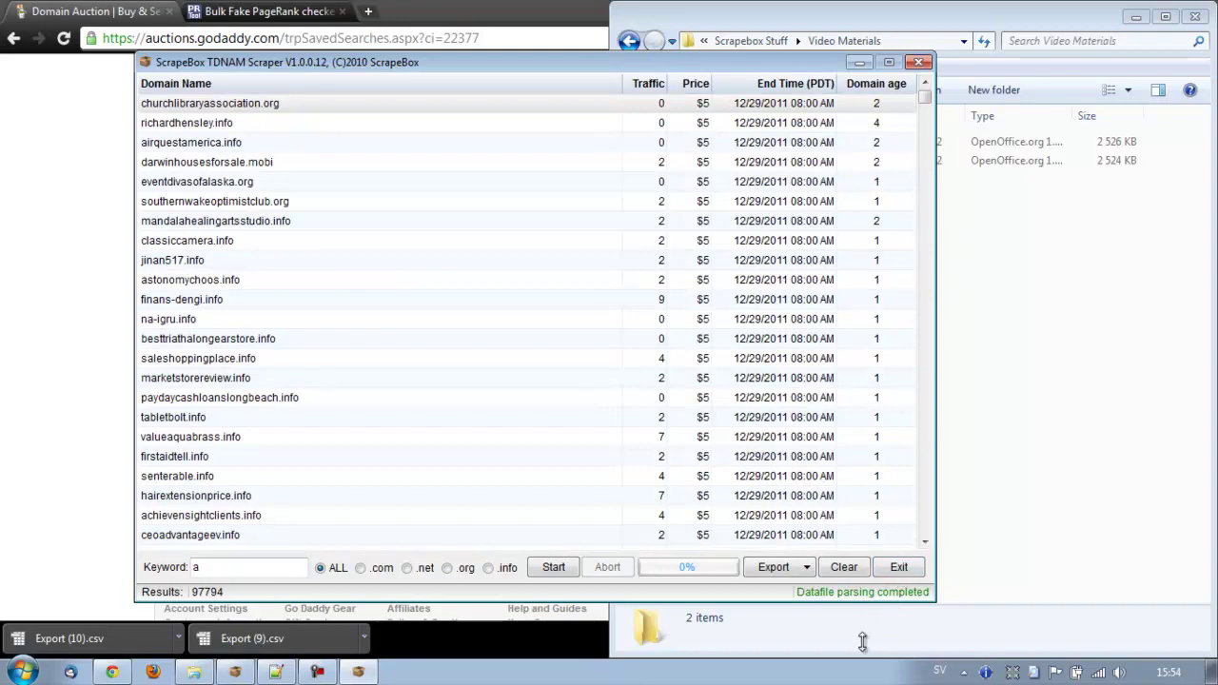
pyautogui.moveTo(924, 96); pyautogui.dragTo(929, 539)
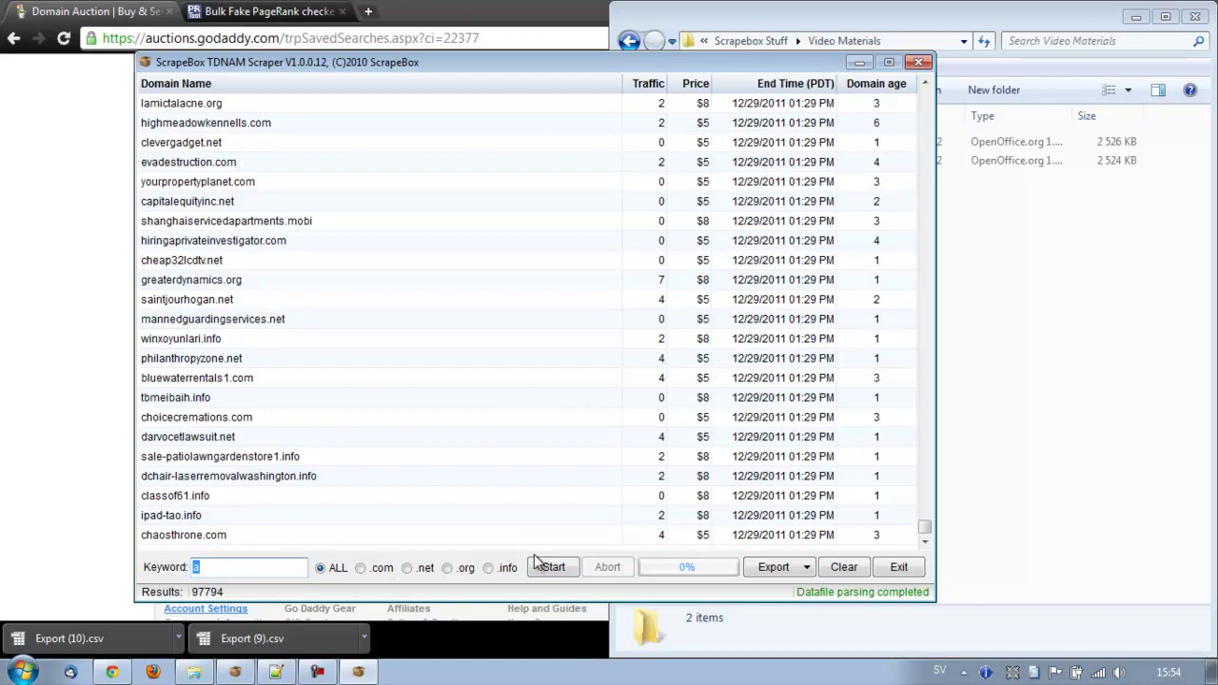
# Try other single letters as the scraper keyword, ending with "e".
pyautogui.write('eiotn')
pyautogui.doubleClick(244, 567)
# Export the scraped domains to a comma-separated file, choosing the Video Materials folder in Scrapebox Stuff as the save location.
pyautogui.click(773, 568)
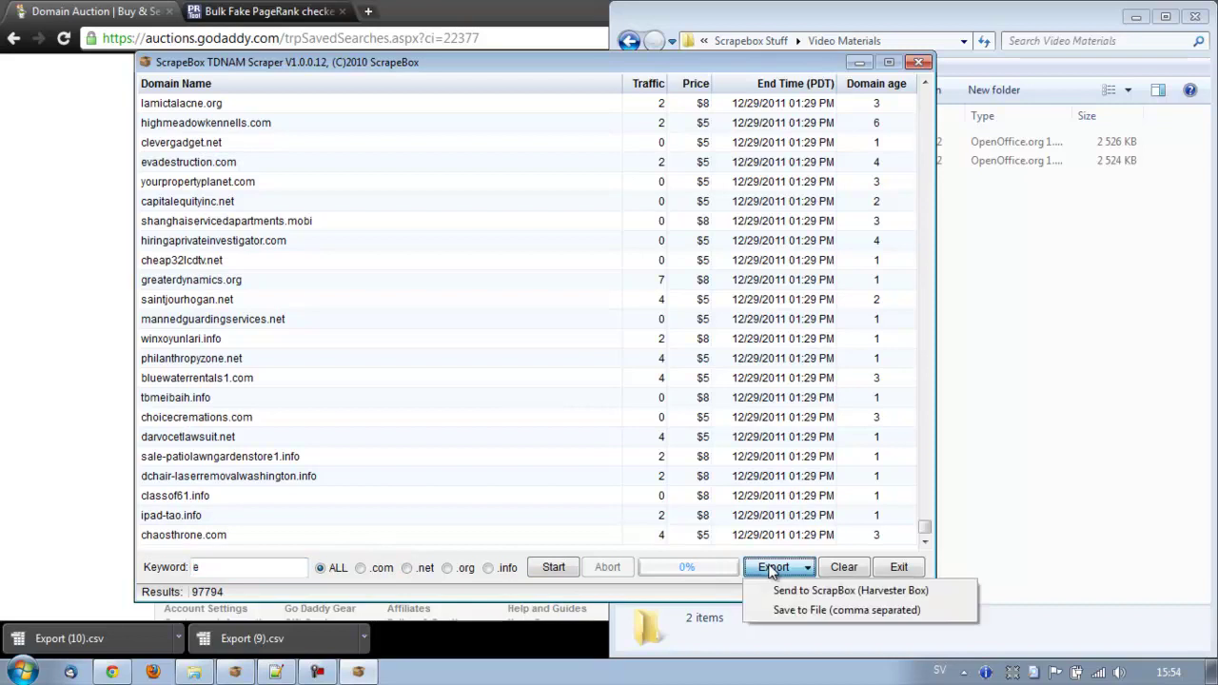
pyautogui.click(818, 609)
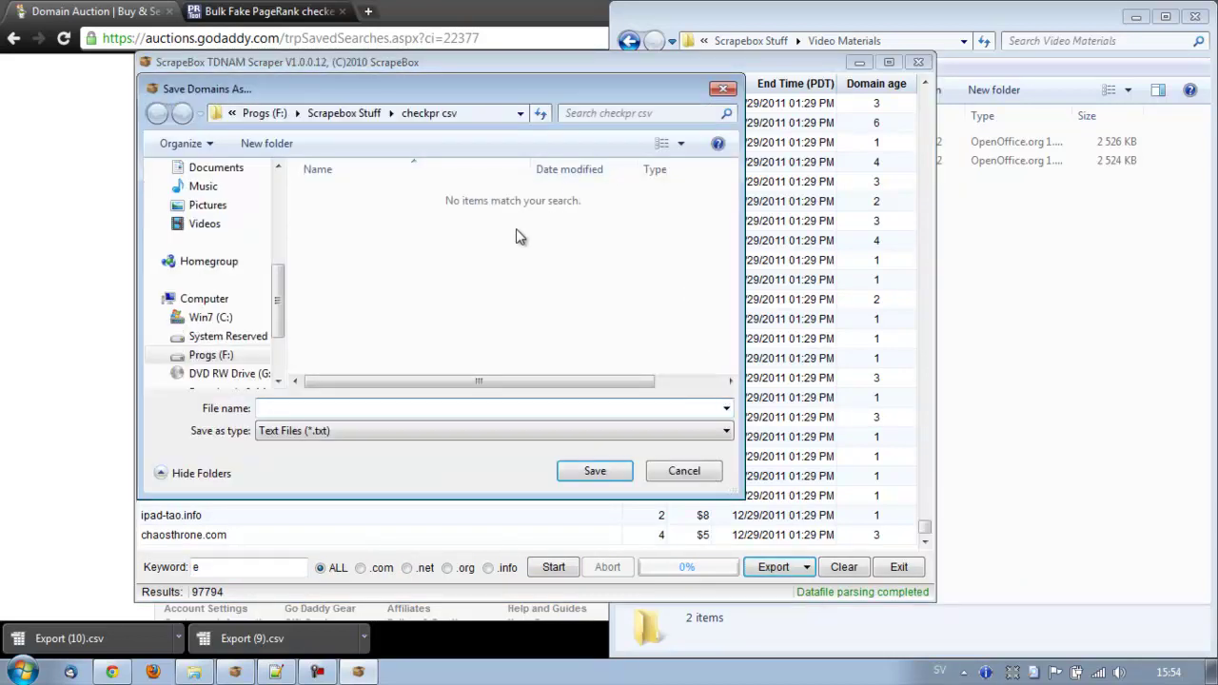
pyautogui.click(365, 116)
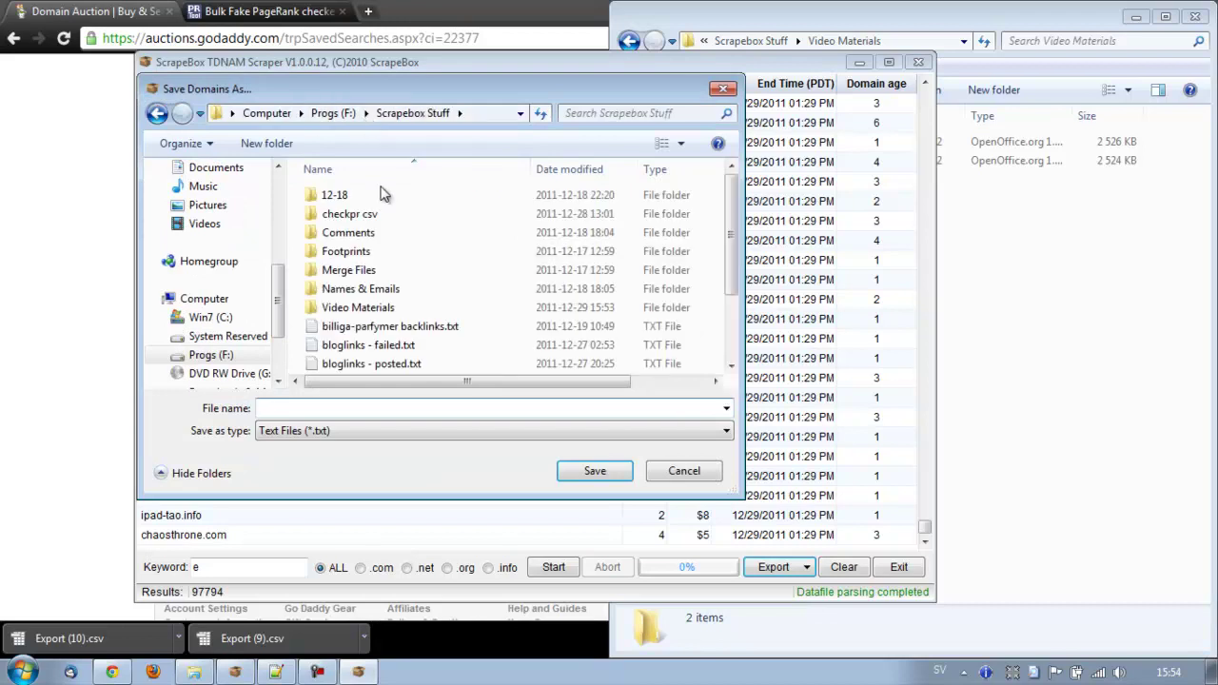
pyautogui.doubleClick(391, 311)
# Name the export "tdnam scraper", keep the Text Files type and save it.
pyautogui.click(324, 407)
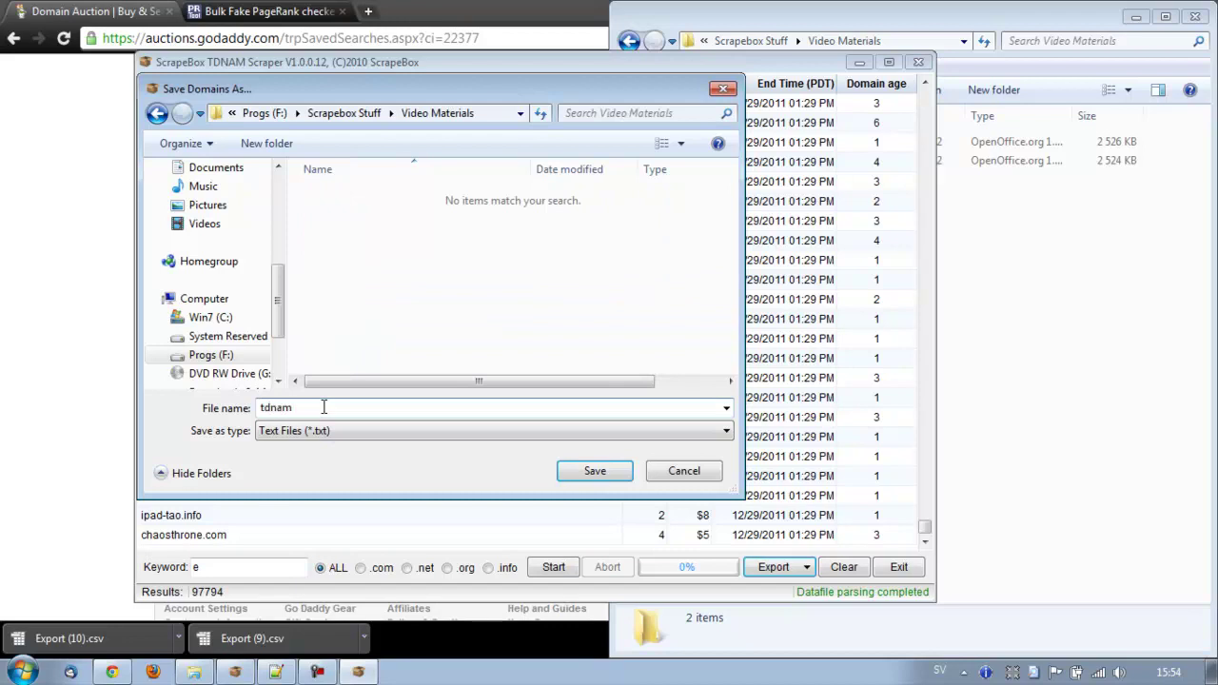
pyautogui.write('tdnam scraper')
pyautogui.press('Tab')
pyautogui.hotkey('alt', 'Down')
pyautogui.press('Return')
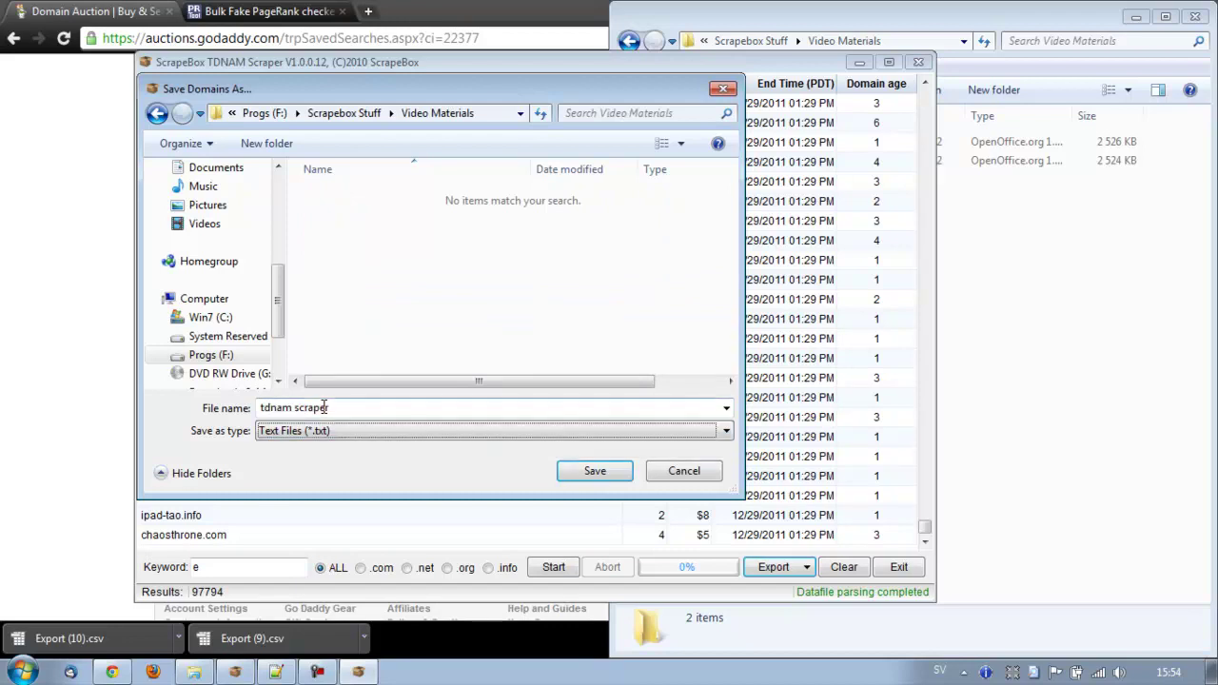
pyautogui.click(590, 469)
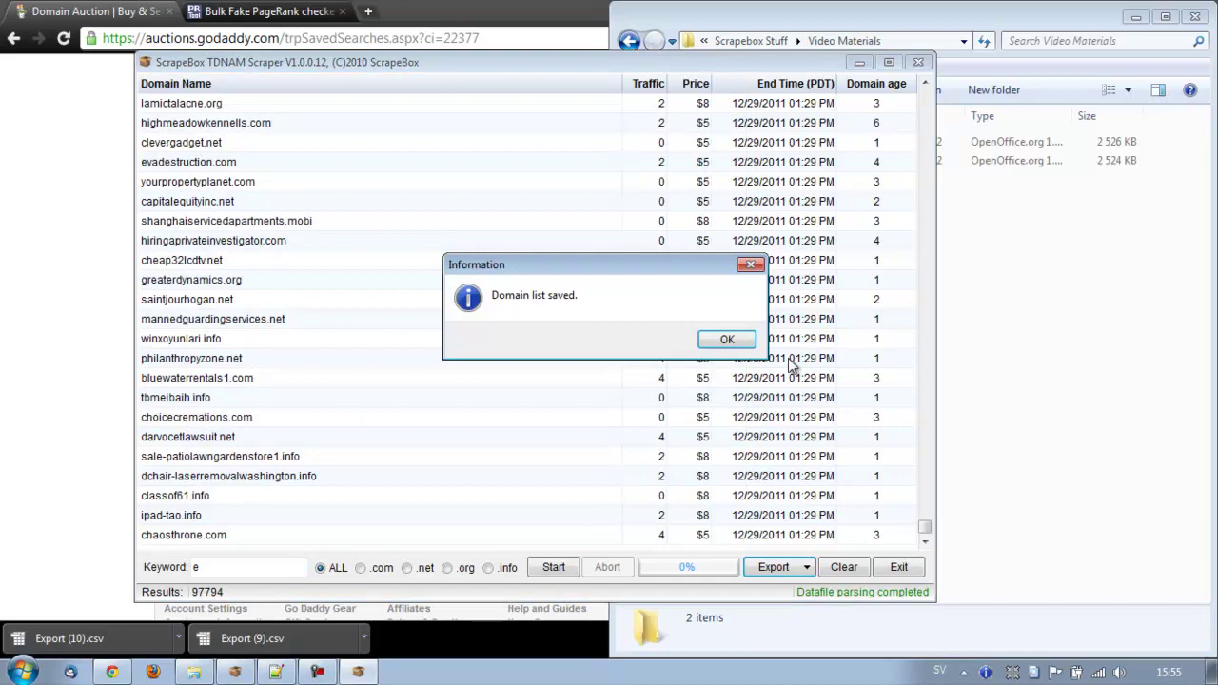
pyautogui.click(728, 343)
# Change the extension of the saved tdnam scraper file in the Video Materials folder from txt to csv.
pyautogui.click(1143, 265)
pyautogui.click(702, 181)
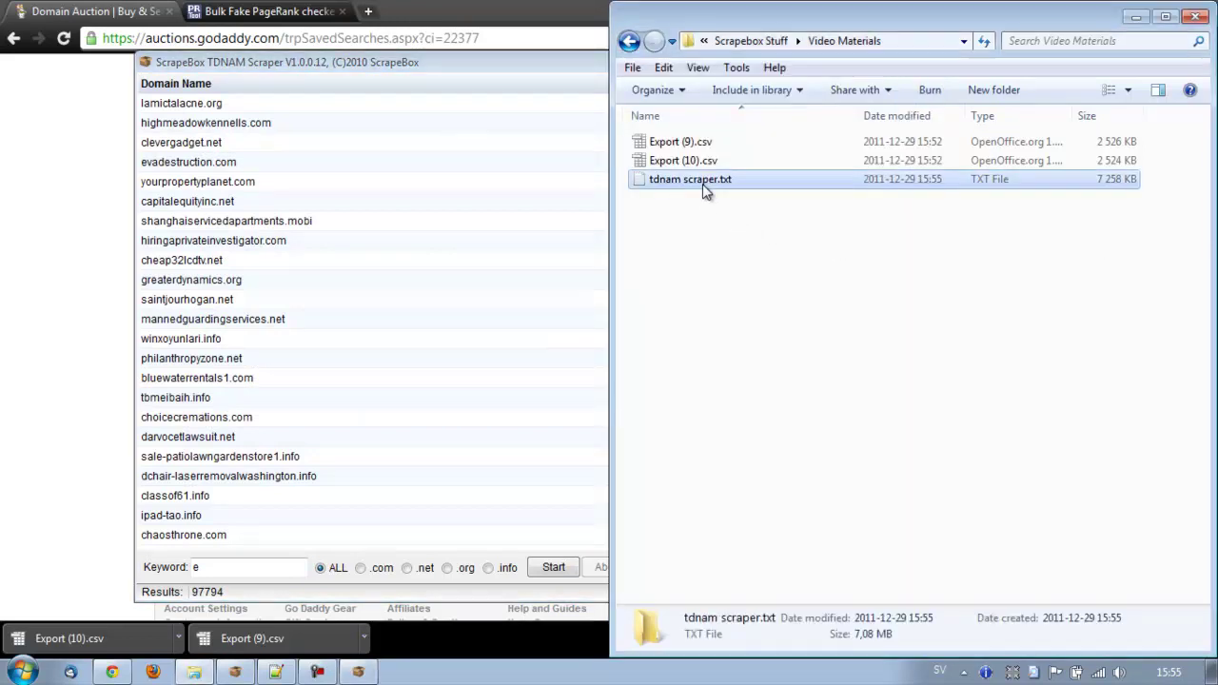
pyautogui.click(702, 181)
pyautogui.click(722, 179)
pyautogui.hotkey('shift', 'End')
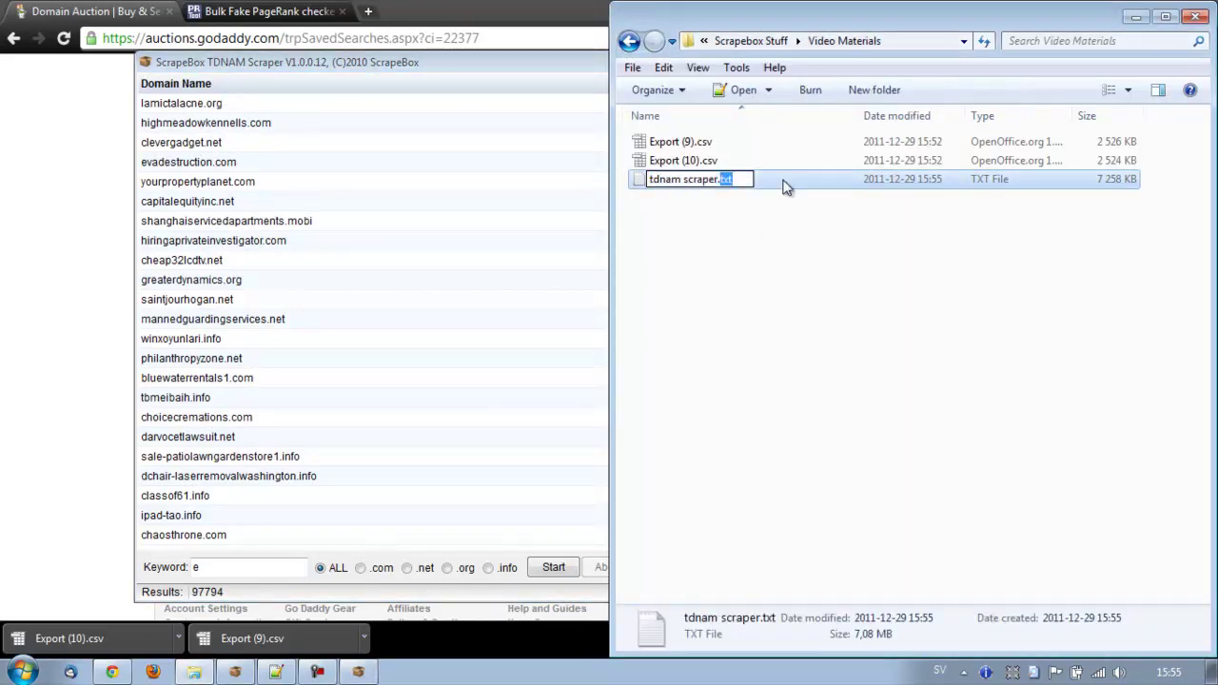
pyautogui.write('csv')
pyautogui.press('Return')
pyautogui.press('Return')
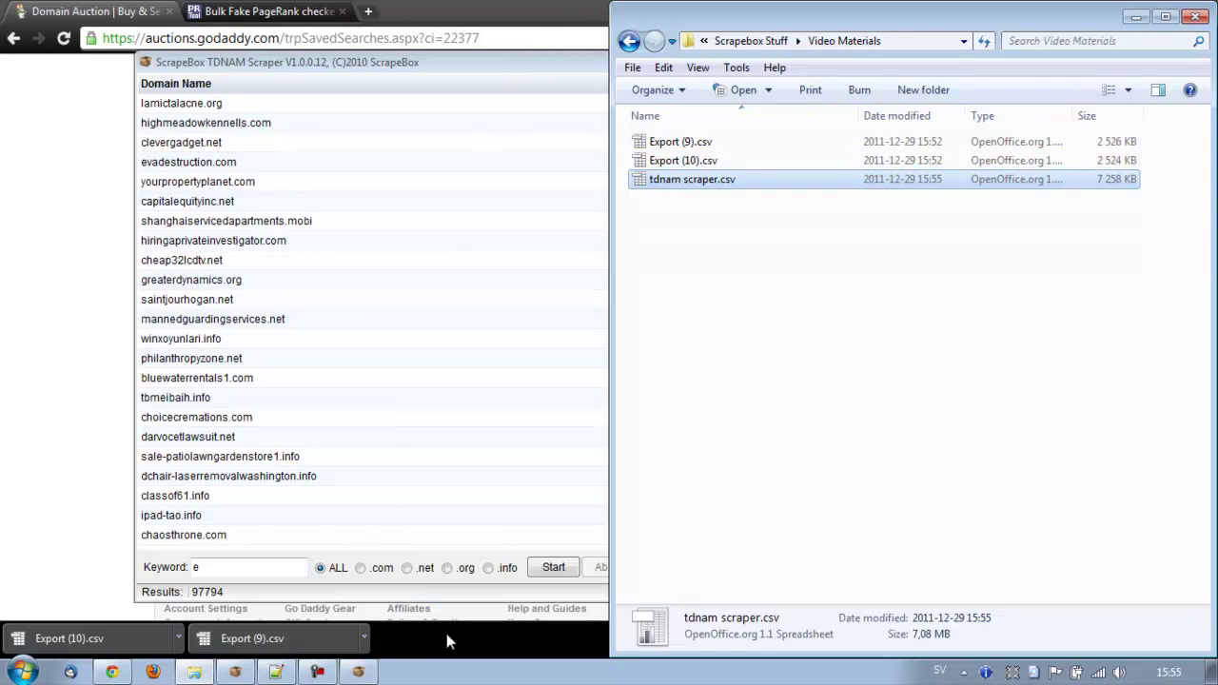
pyautogui.click(359, 672)
pyautogui.doubleClick(247, 567)
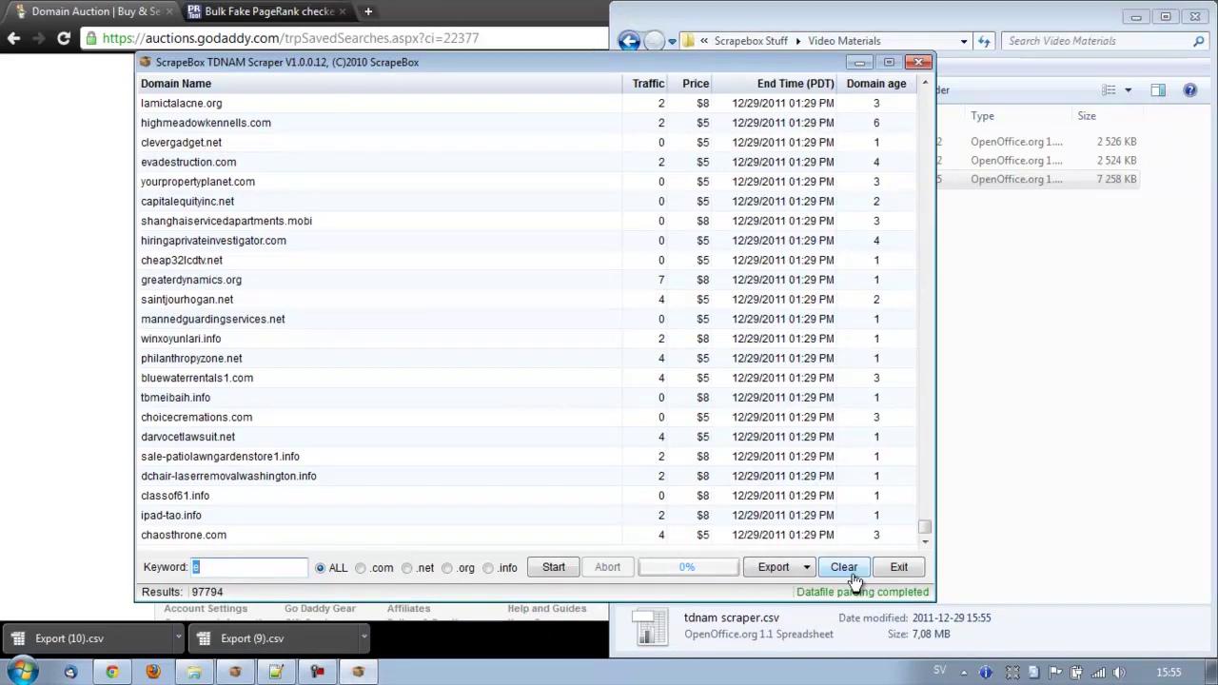
pyautogui.click(1061, 446)
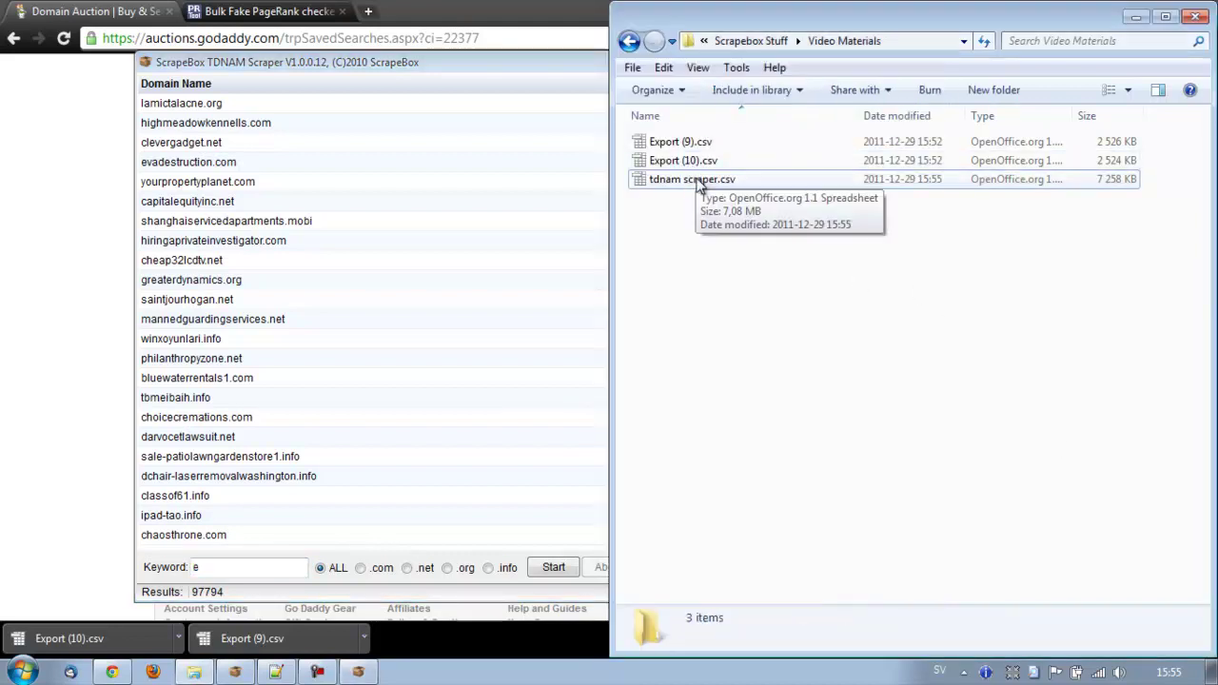
# Dismiss the browser's downloads bar and close the TDNAM Scraper window.
pyautogui.click(441, 626)
pyautogui.click(1203, 641)
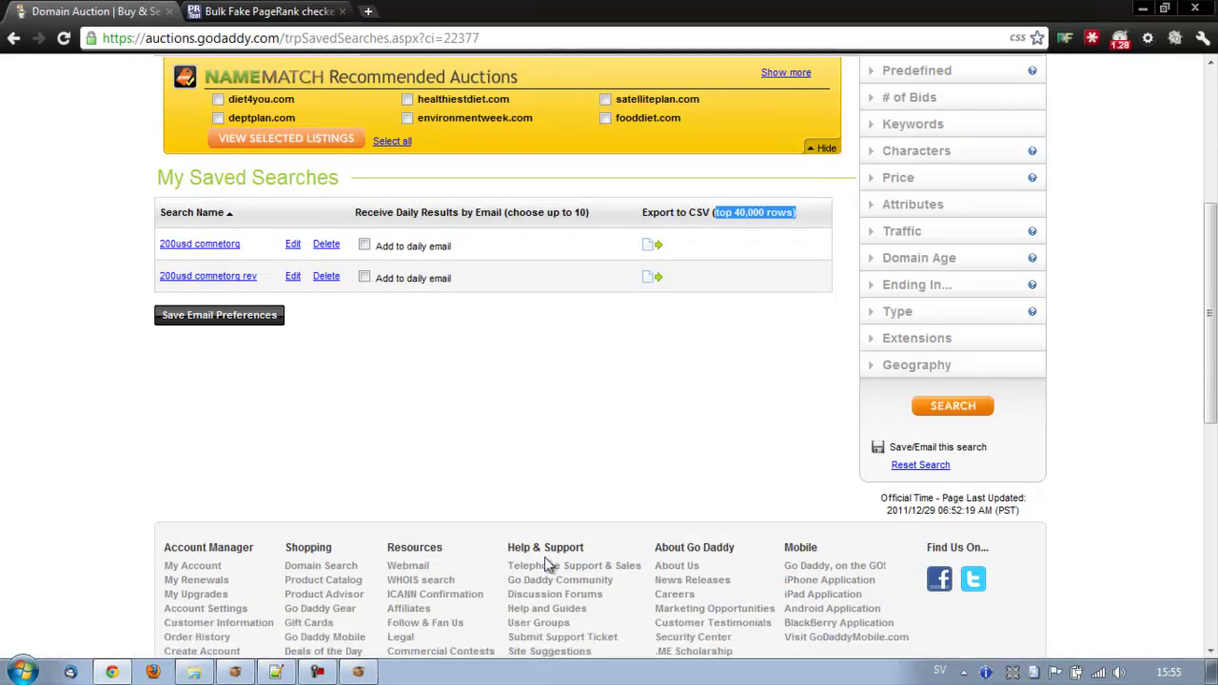
pyautogui.click(358, 671)
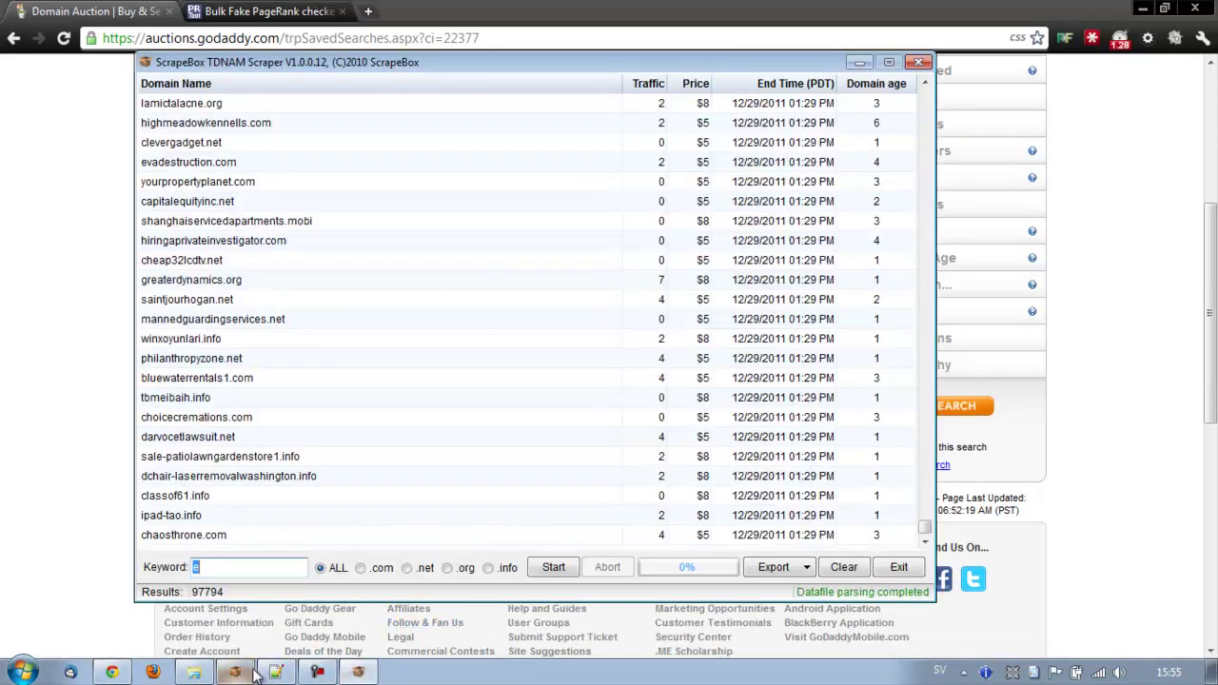
pyautogui.moveTo(208, 669)
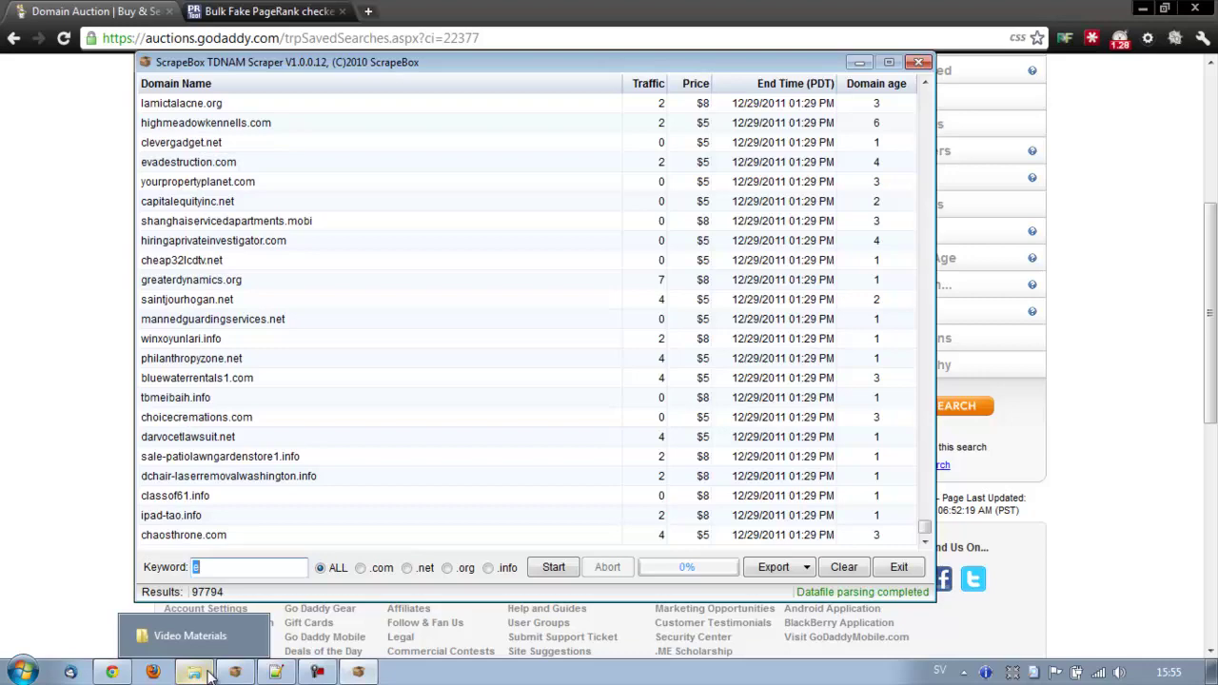
pyautogui.click(919, 63)
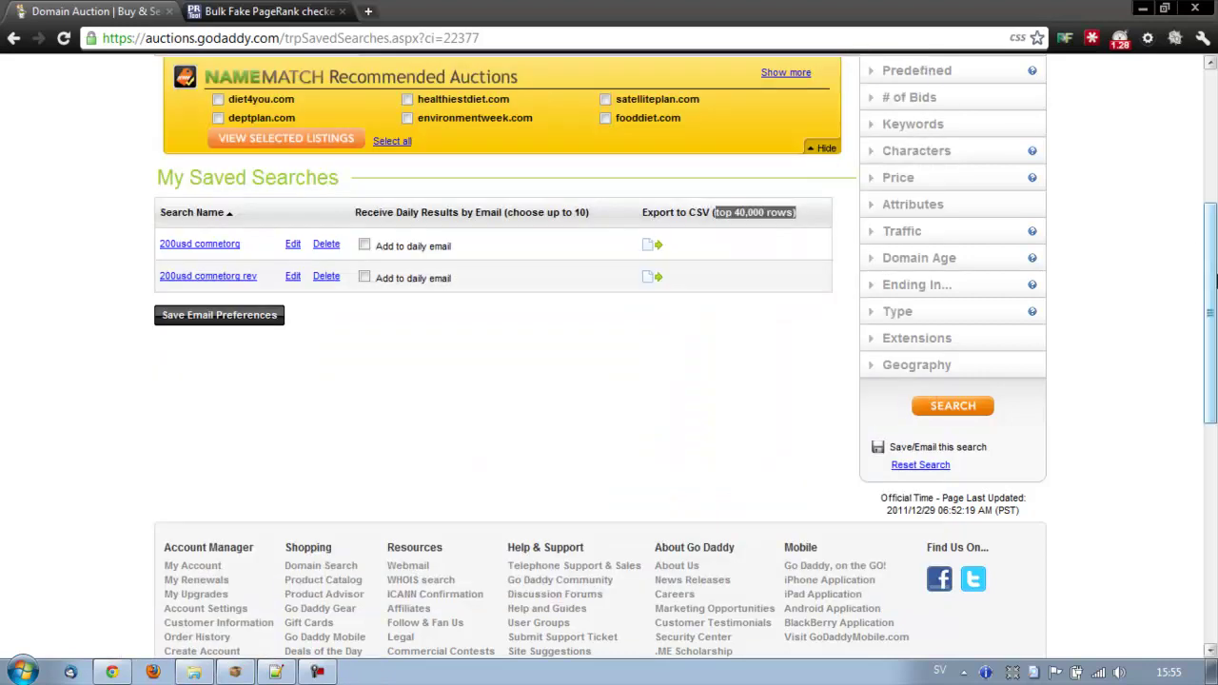
pyautogui.moveTo(1208, 285); pyautogui.dragTo(1197, 231)
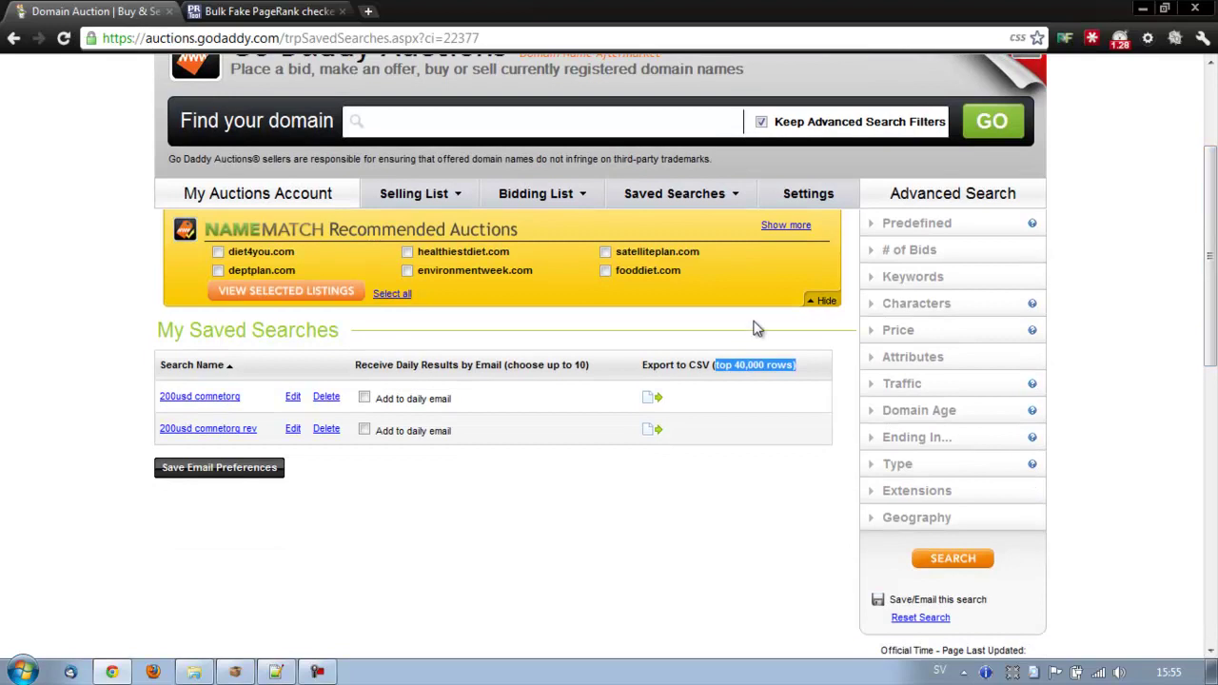
# Switch to Notepad++, place its window beside the Video Materials folder and widen it.
pyautogui.click(190, 673)
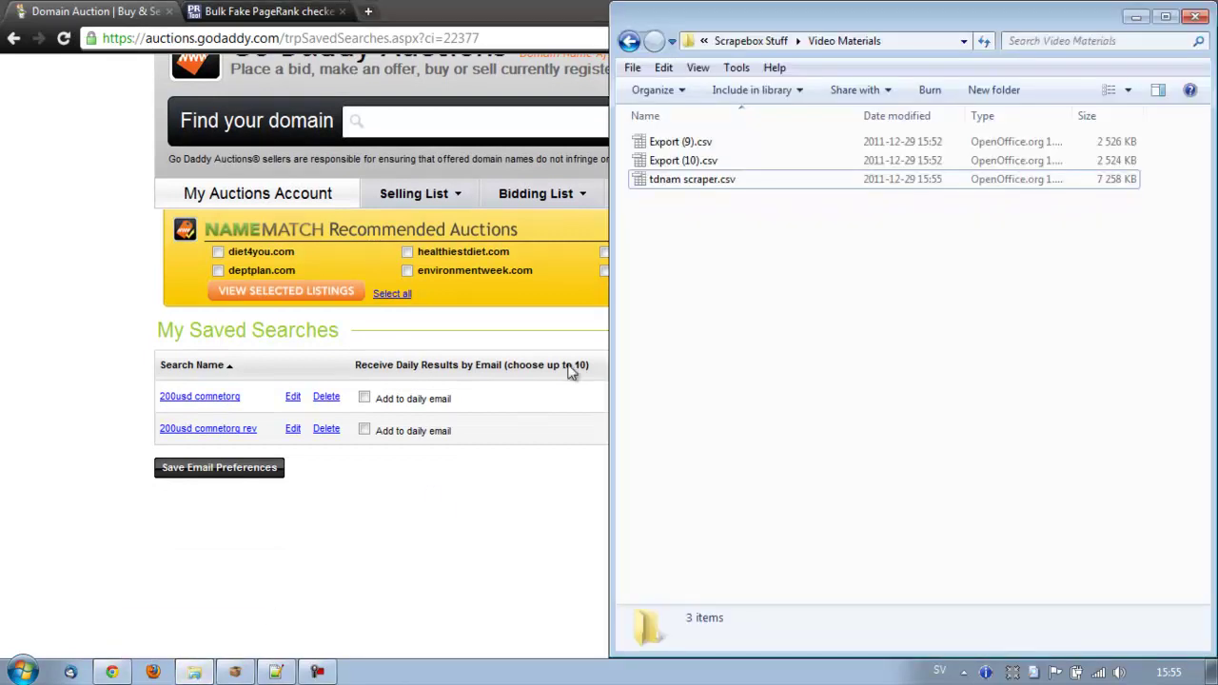
pyautogui.click(276, 673)
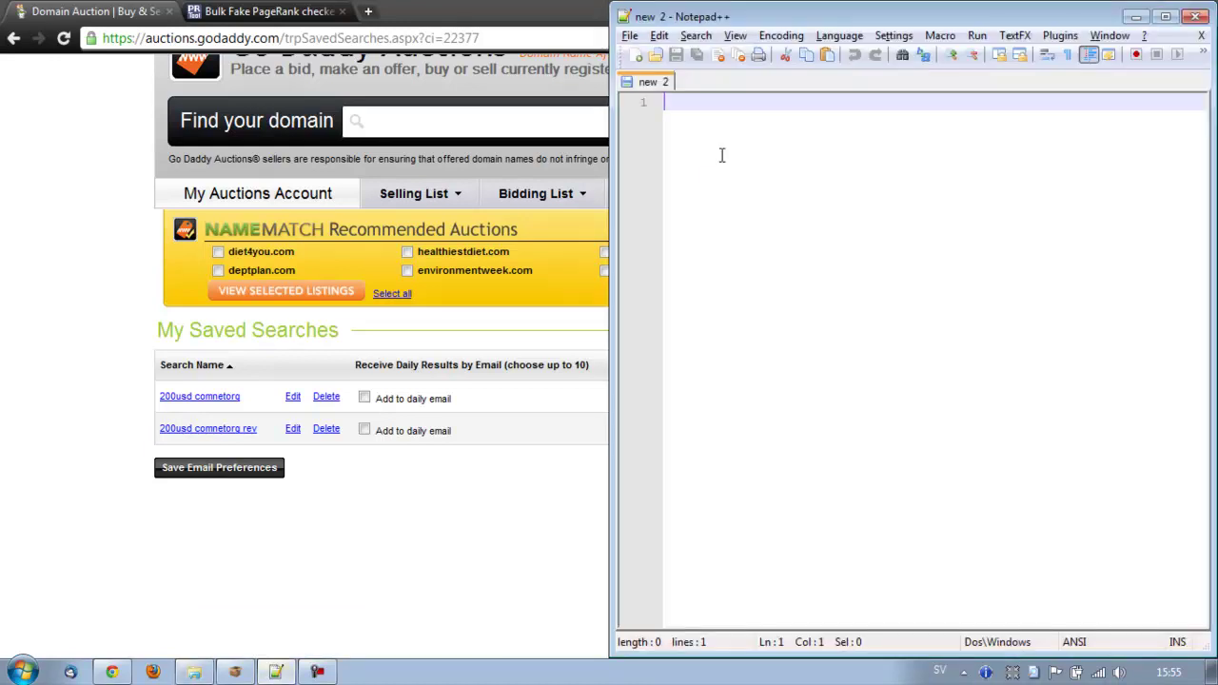
pyautogui.moveTo(802, 17); pyautogui.dragTo(2, 40)
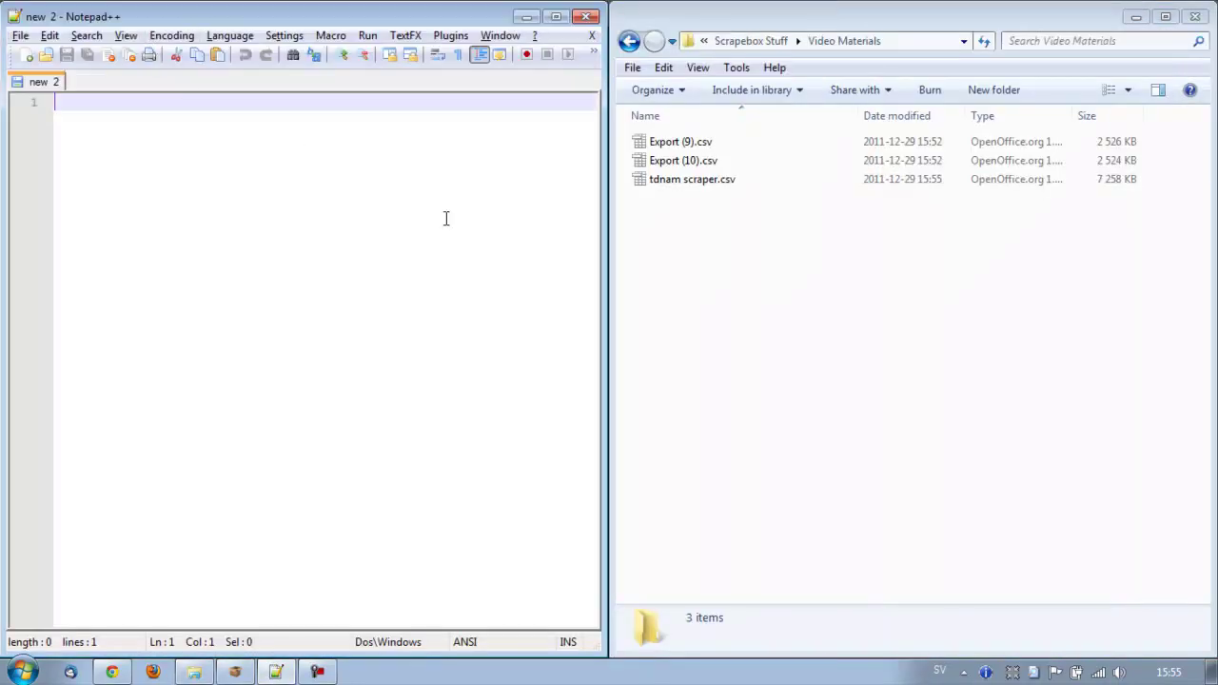
pyautogui.moveTo(604, 203); pyautogui.dragTo(697, 203)
# Examine the TextFX Tools options for sorting lines and outputting only unique lines.
pyautogui.click(404, 35)
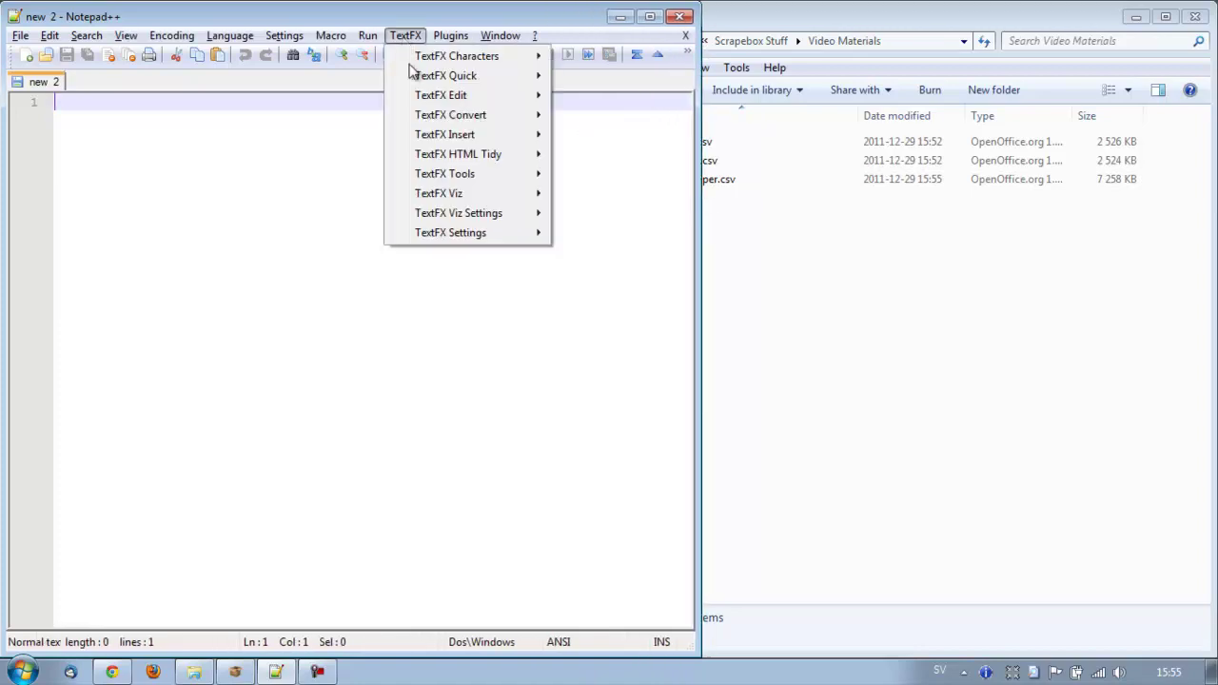
pyautogui.moveTo(473, 203)
pyautogui.moveTo(490, 175)
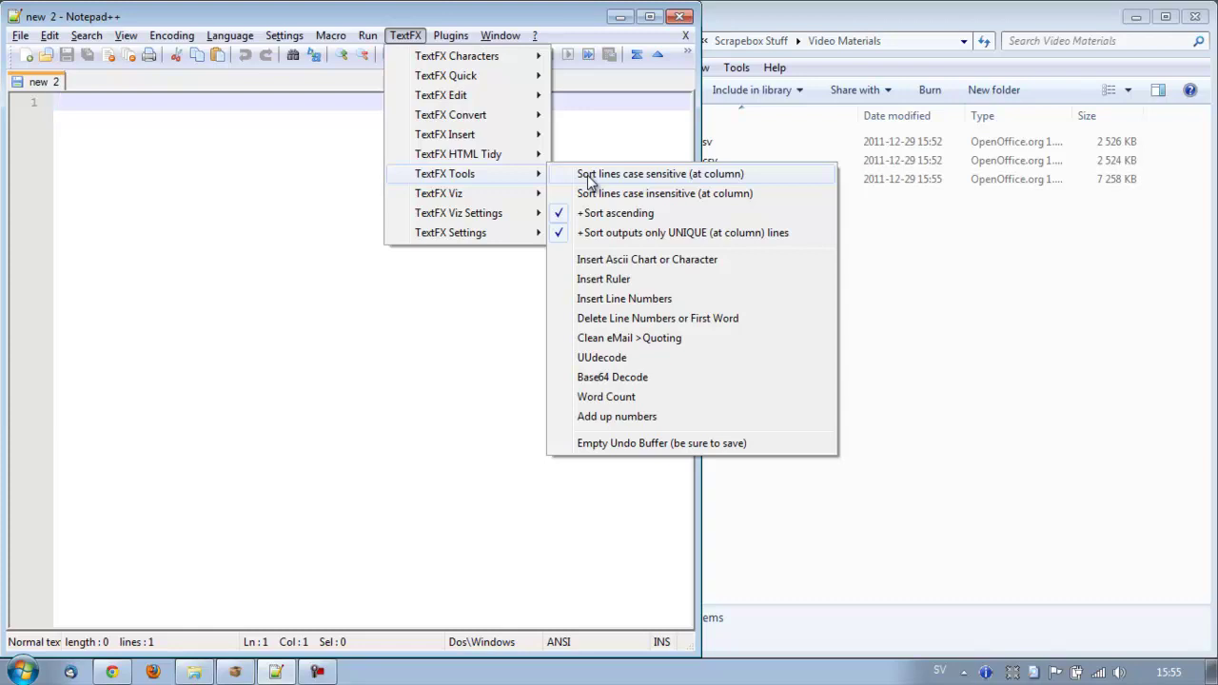
pyautogui.click(231, 176)
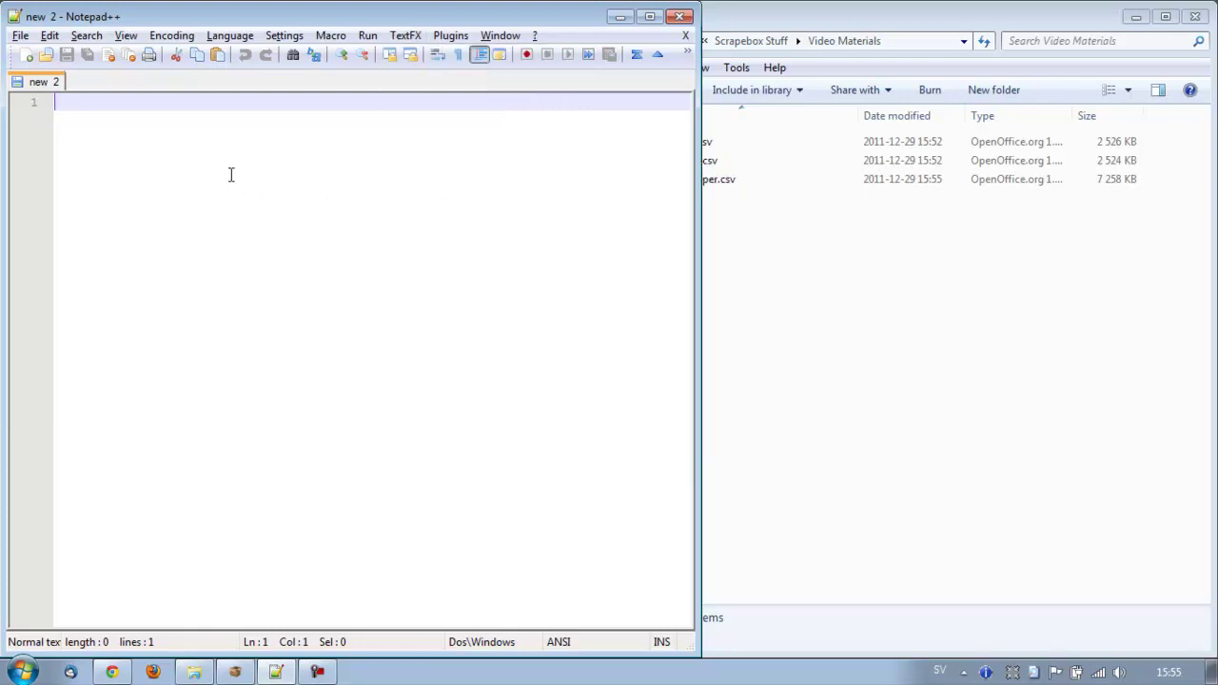
# Open Export (9).csv in OpenOffice.org Calc and copy its domain column B into the blank Notepad++ document.
pyautogui.click(885, 253)
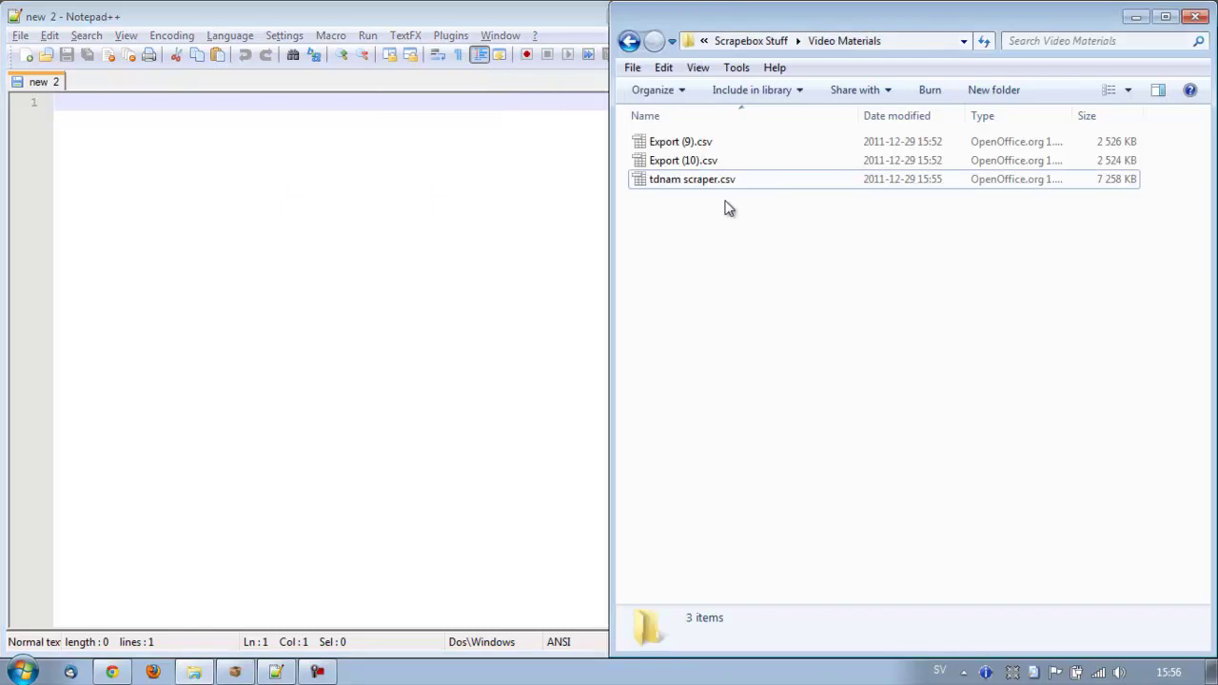
pyautogui.doubleClick(691, 142)
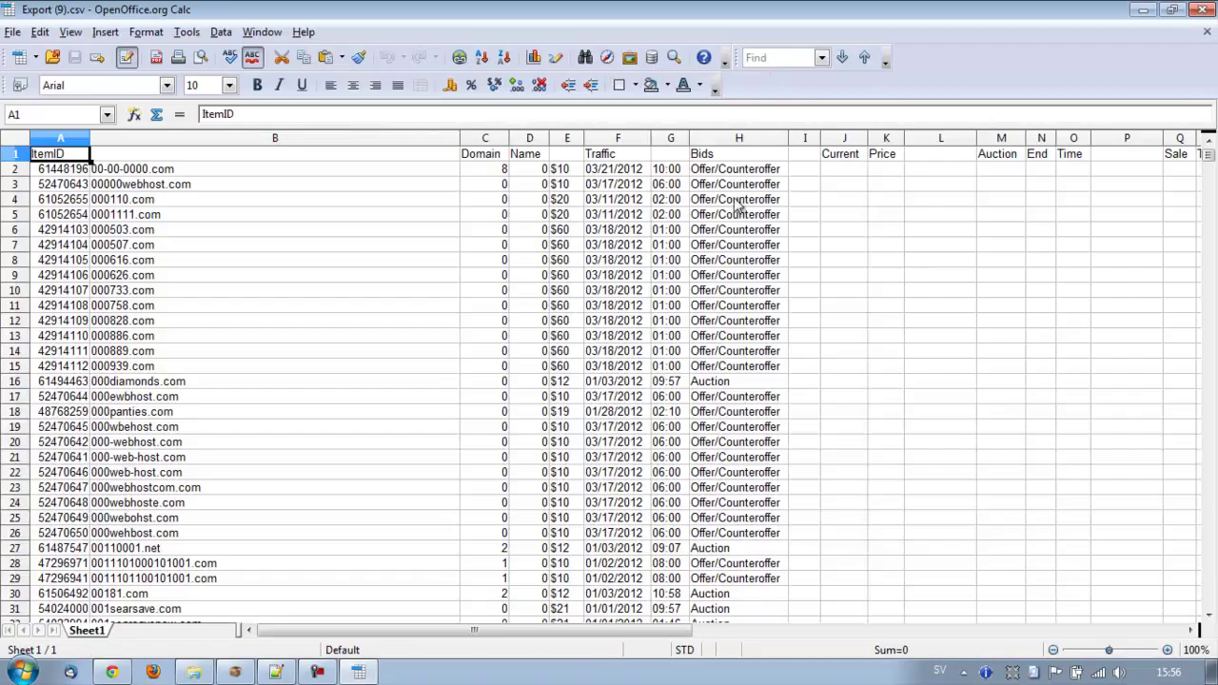
pyautogui.click(307, 139)
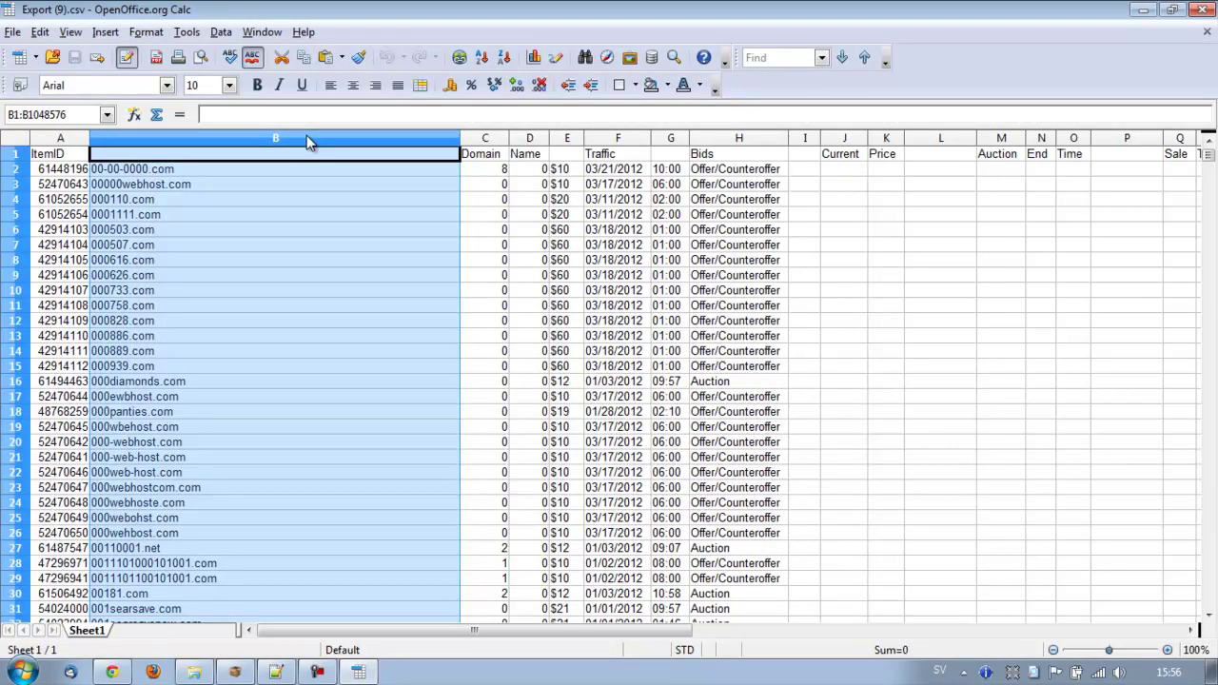
pyautogui.click(279, 671)
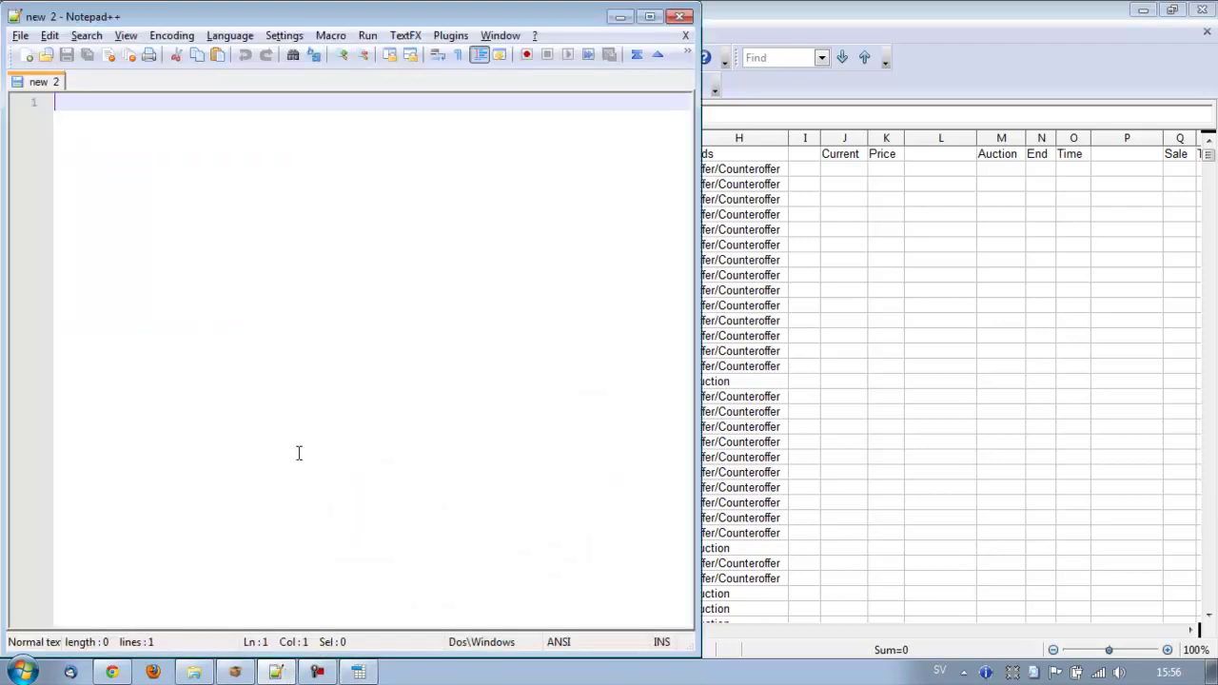
pyautogui.hotkey('ctrl', 'v')
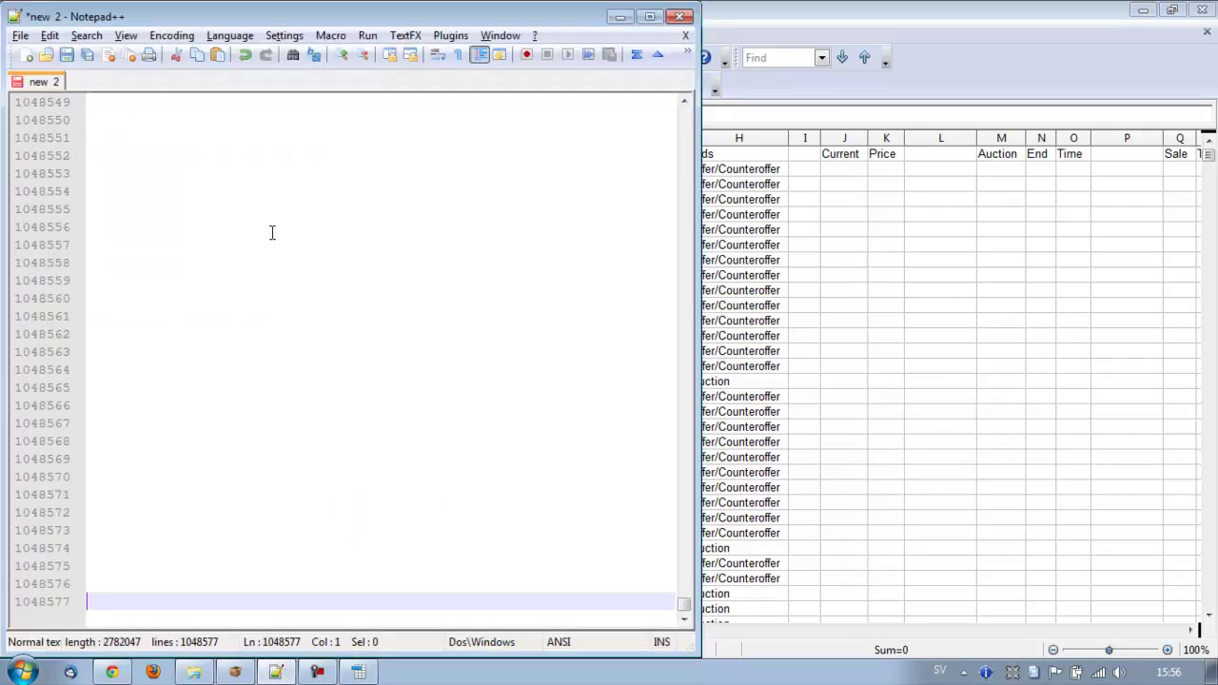
# Open Export (10).csv from the Video Materials folder in OpenOffice.org Calc, accepting comma, semicolon and space as separators.
pyautogui.click(214, 672)
pyautogui.doubleClick(677, 161)
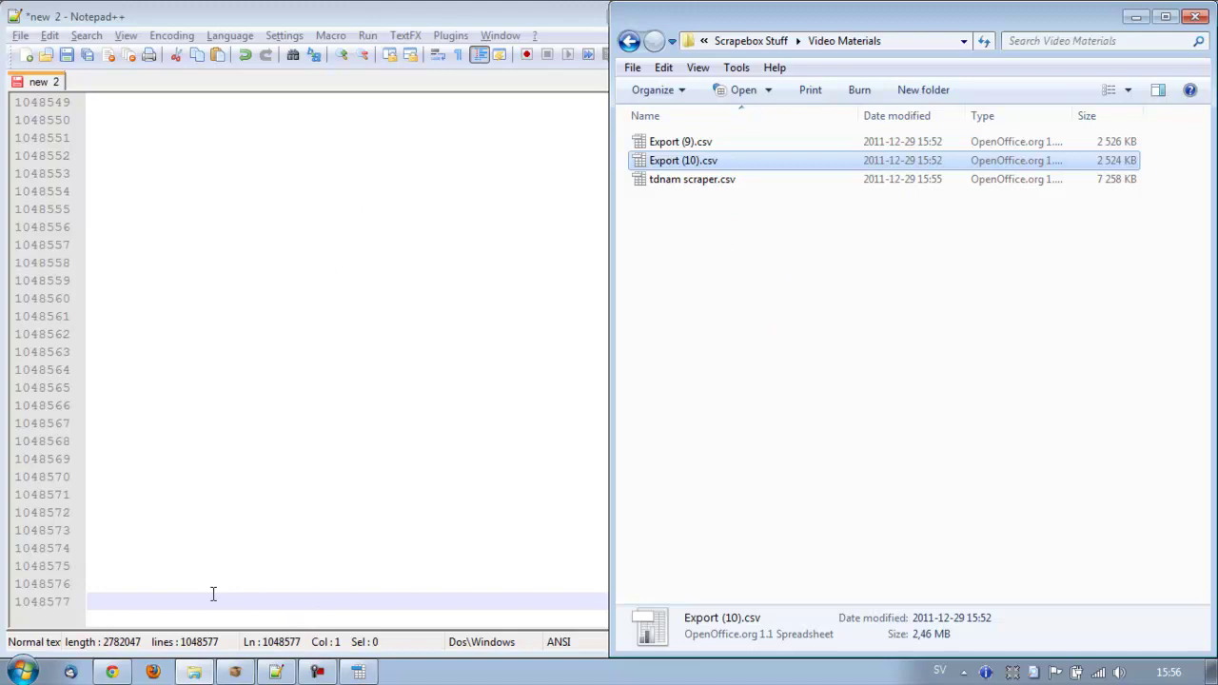
pyautogui.moveTo(246, 673)
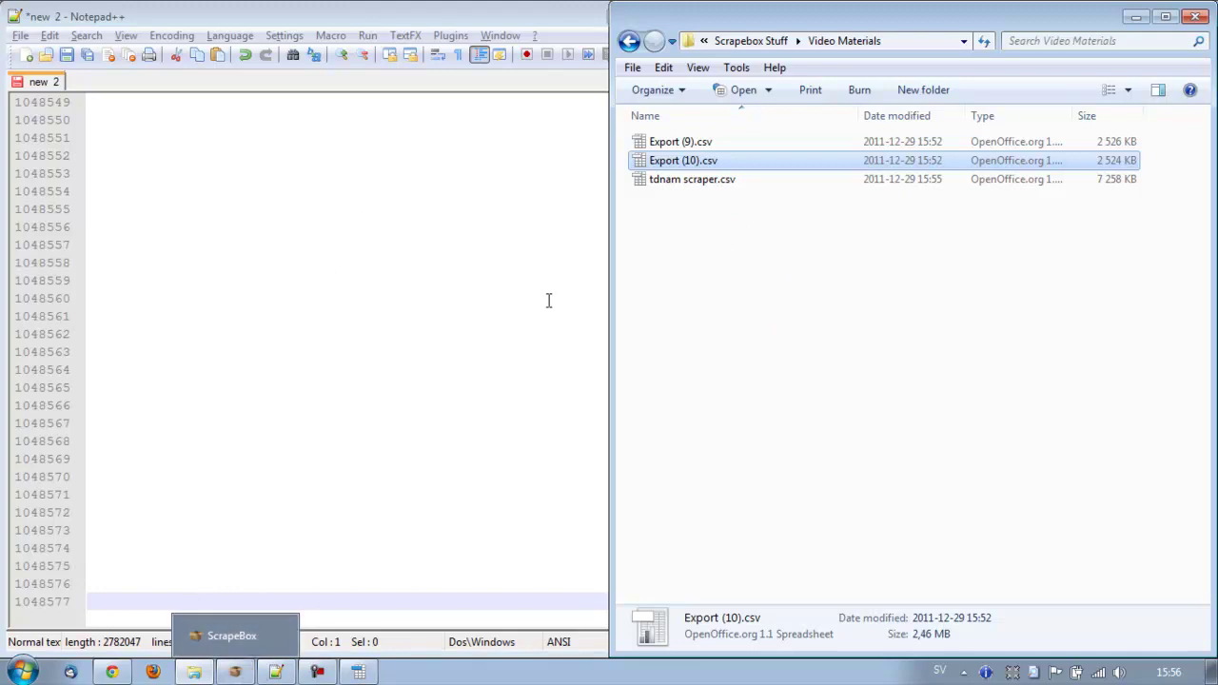
pyautogui.doubleClick(683, 160)
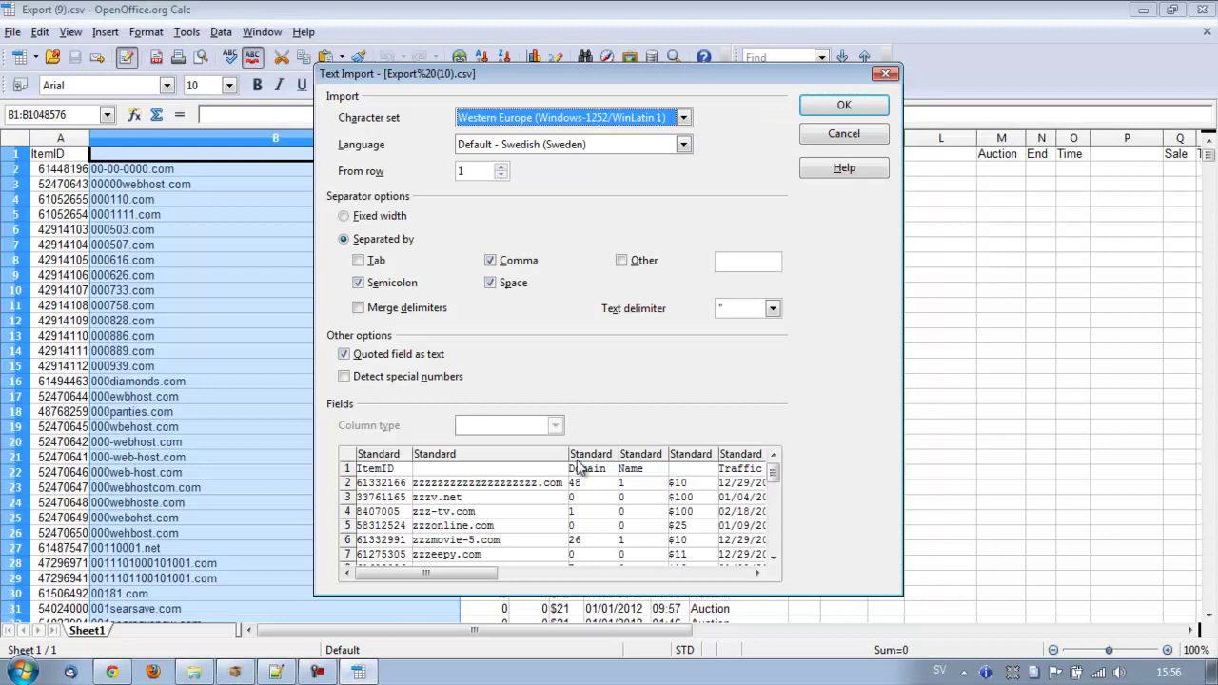
pyautogui.click(841, 104)
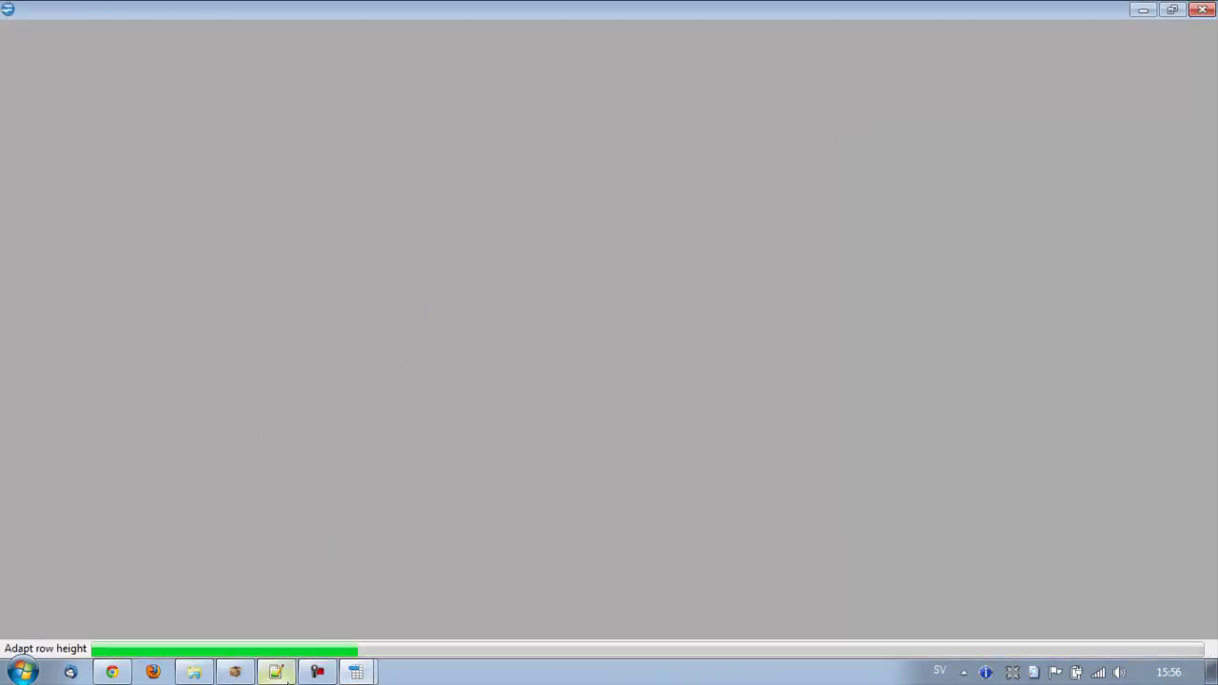
pyautogui.moveTo(288, 675)
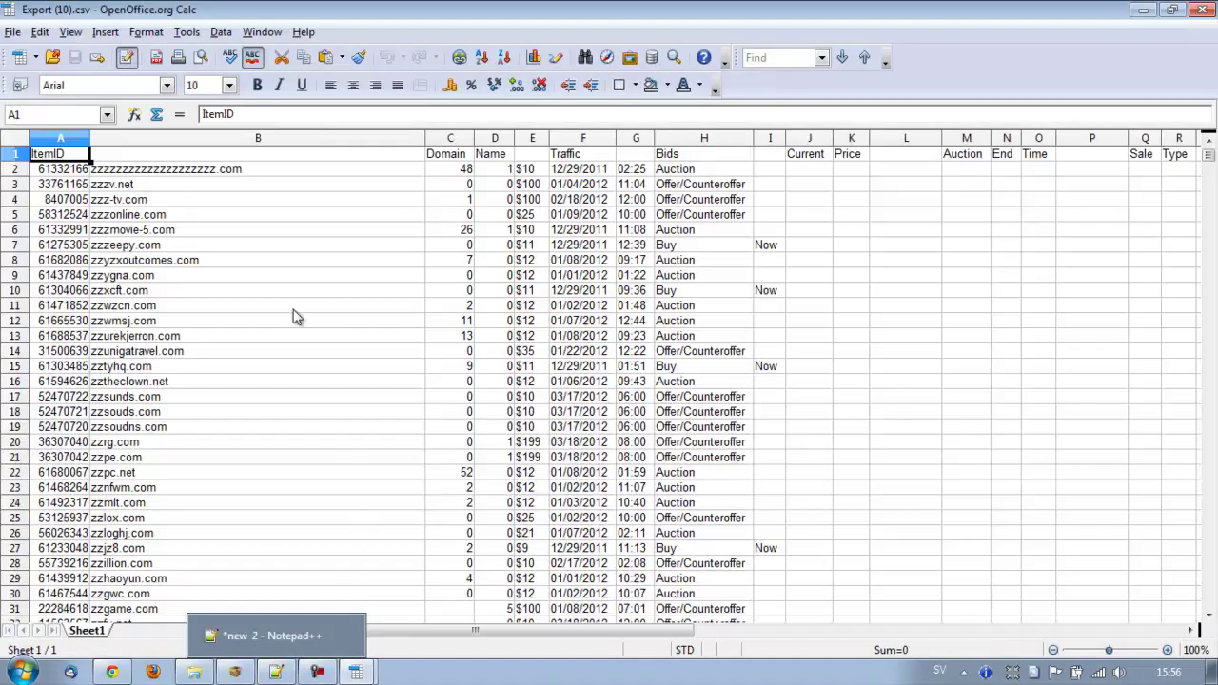
# Copy domain column B of Export (10).csv and paste it at the end of the Notepad++ list.
pyautogui.click(263, 137)
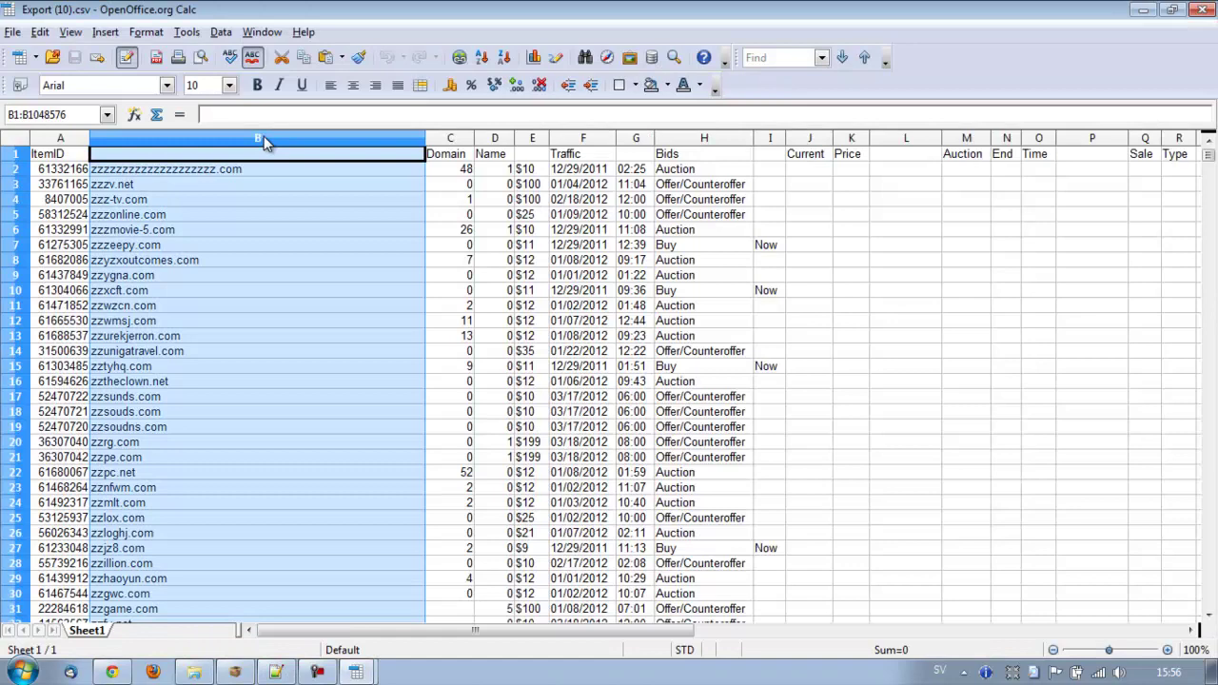
pyautogui.click(194, 673)
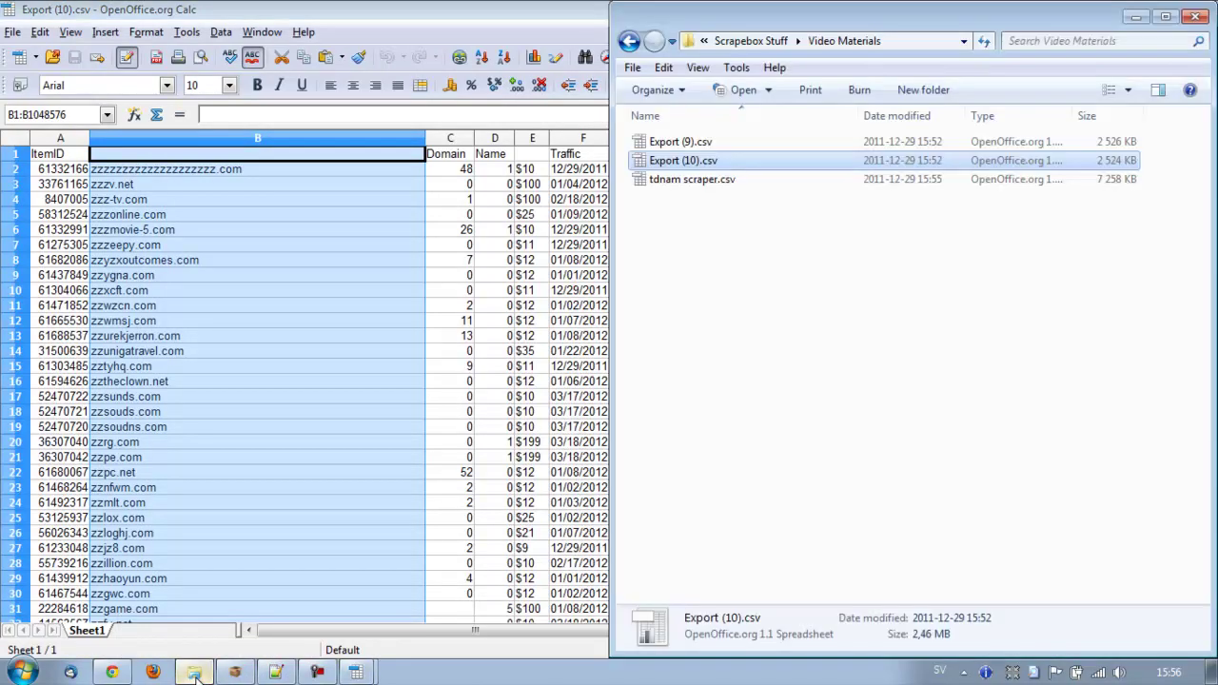
pyautogui.click(276, 672)
pyautogui.click(303, 300)
pyautogui.hotkey('ctrl', 'v')
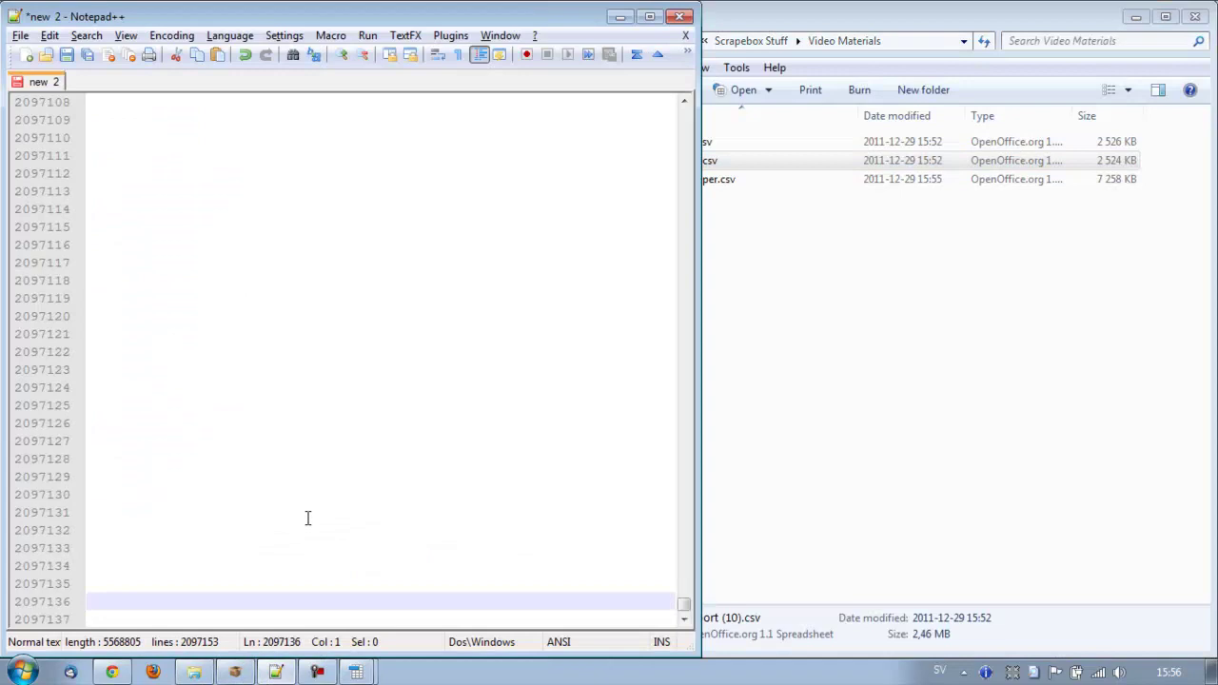
# Open tdnam scraper.csv from the Video Materials folder in OpenOffice.org Calc.
pyautogui.click(739, 394)
pyautogui.moveTo(661, 180); pyautogui.dragTo(586, 188)
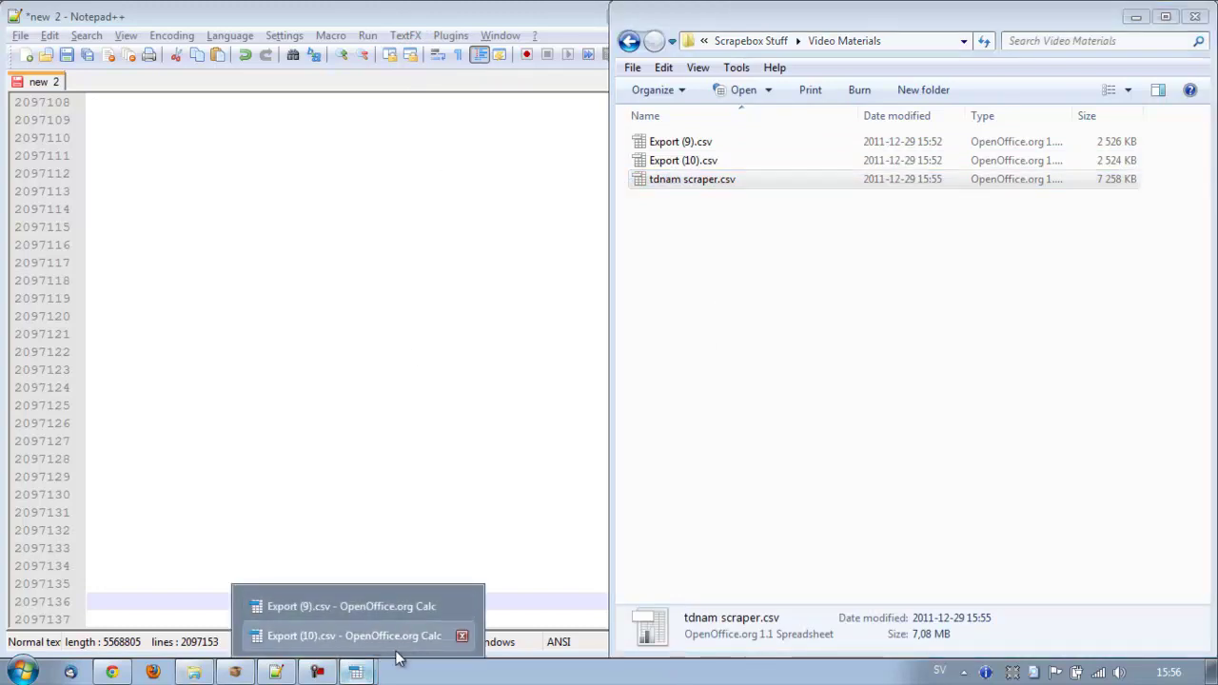
pyautogui.click(392, 639)
pyautogui.click(818, 109)
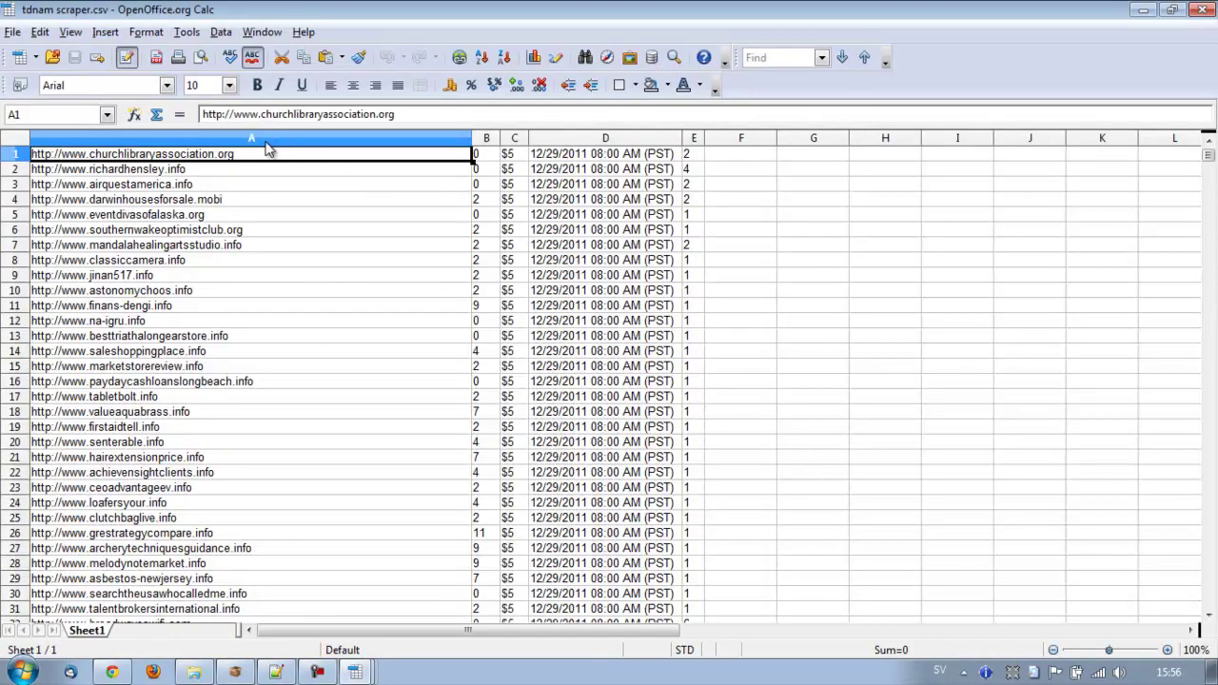
# Copy domain column A of tdnam scraper.csv and paste it at the end of the Notepad++ list.
pyautogui.click(267, 140)
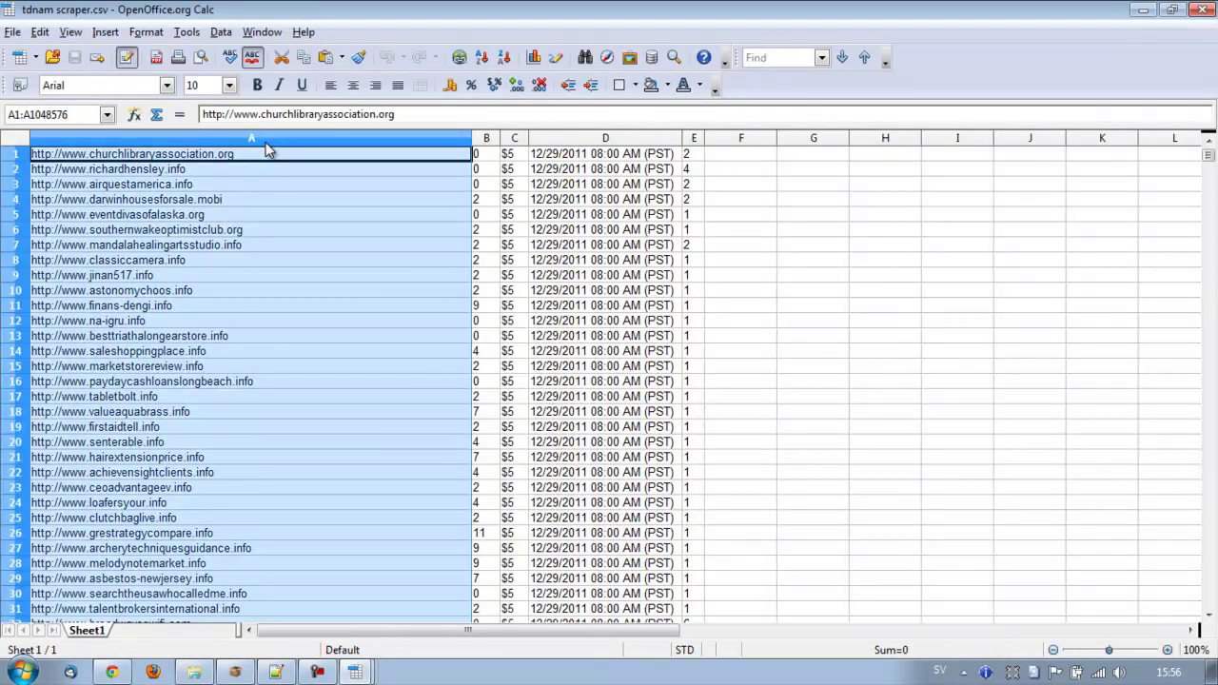
pyautogui.click(235, 672)
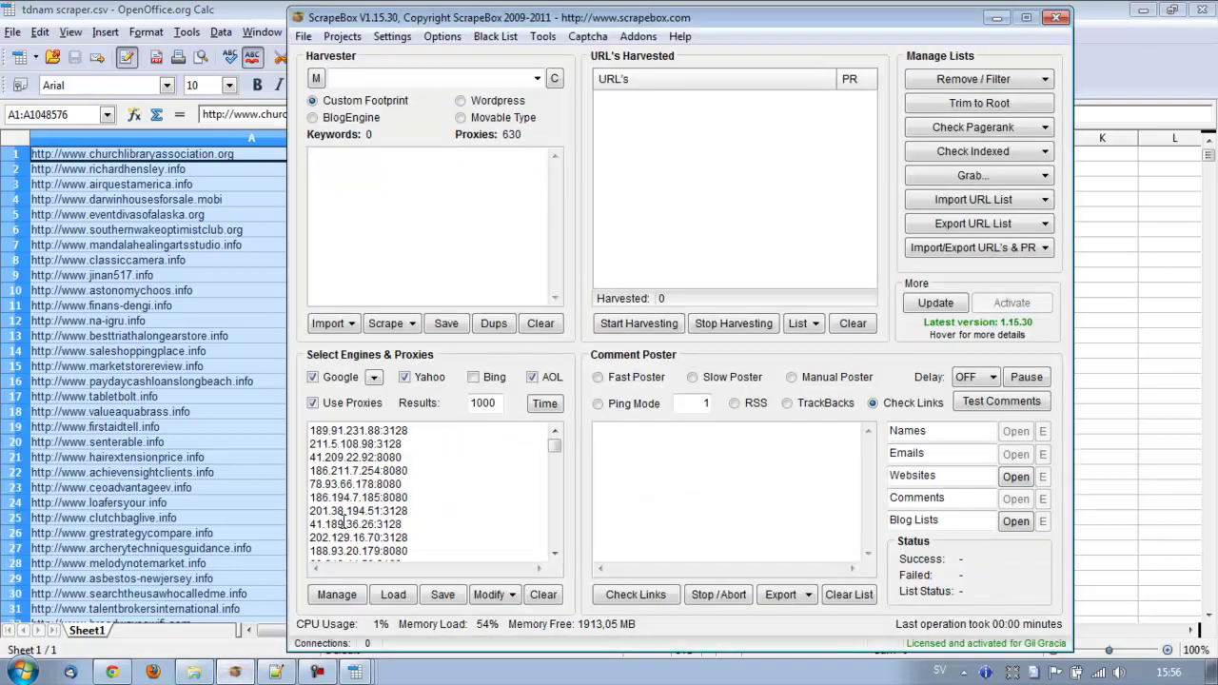
pyautogui.click(275, 671)
pyautogui.click(325, 262)
pyautogui.hotkey('ctrl', 'v')
# Sort all lines of the merged list case sensitively in ascending order, outputting only unique lines with TextFX.
pyautogui.hotkey('ctrl', 'a')
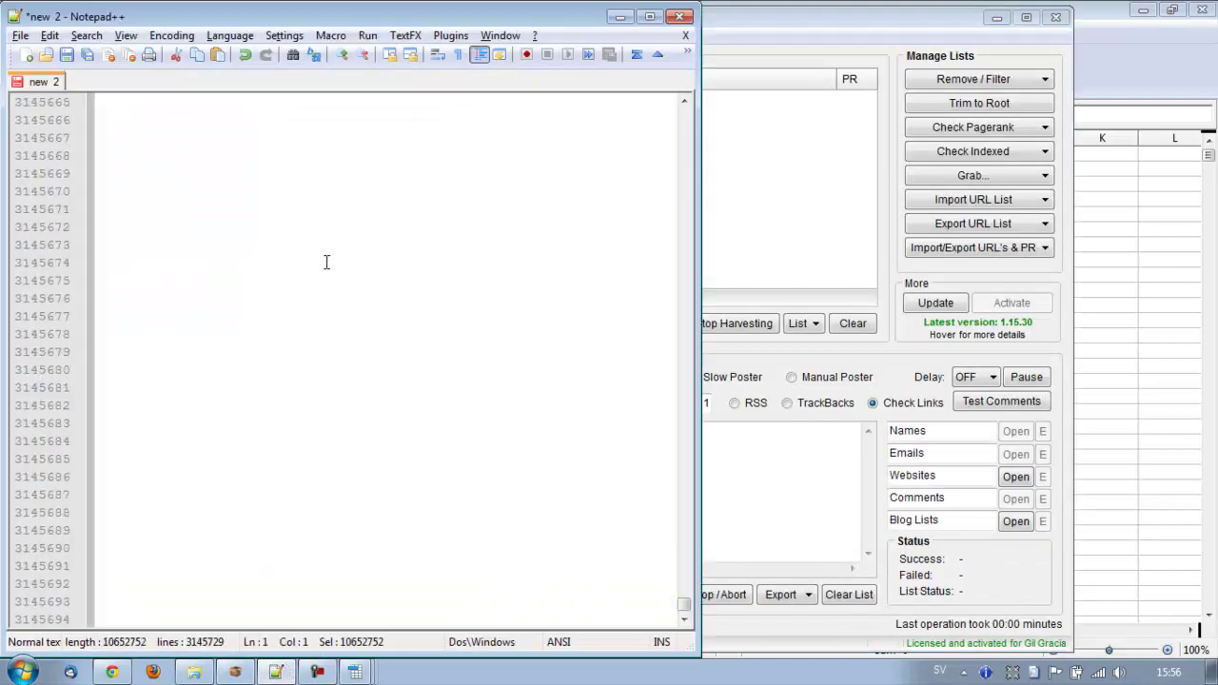
pyautogui.click(405, 35)
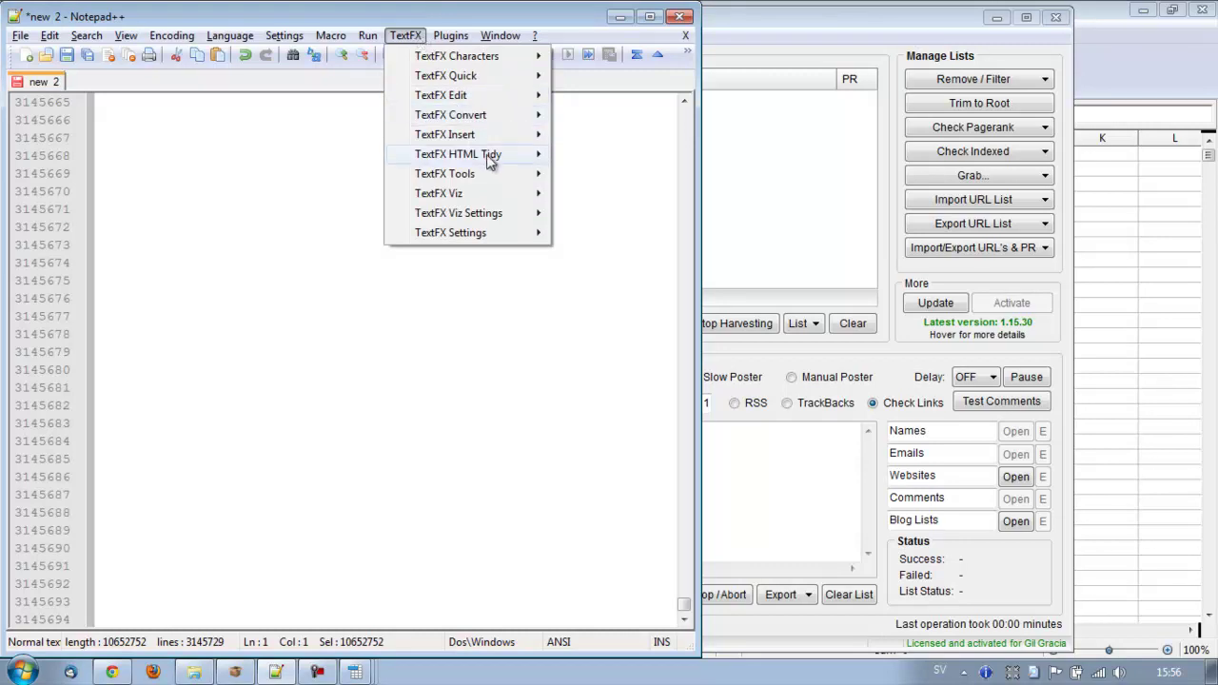
pyautogui.moveTo(504, 181)
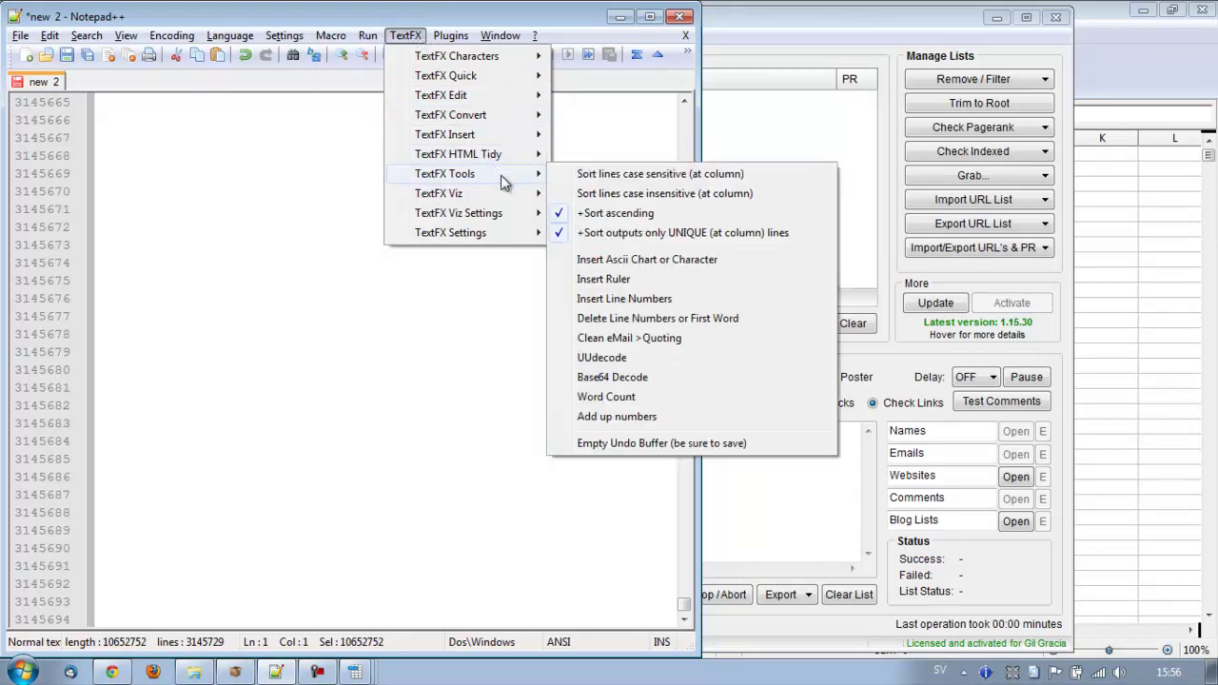
pyautogui.click(635, 179)
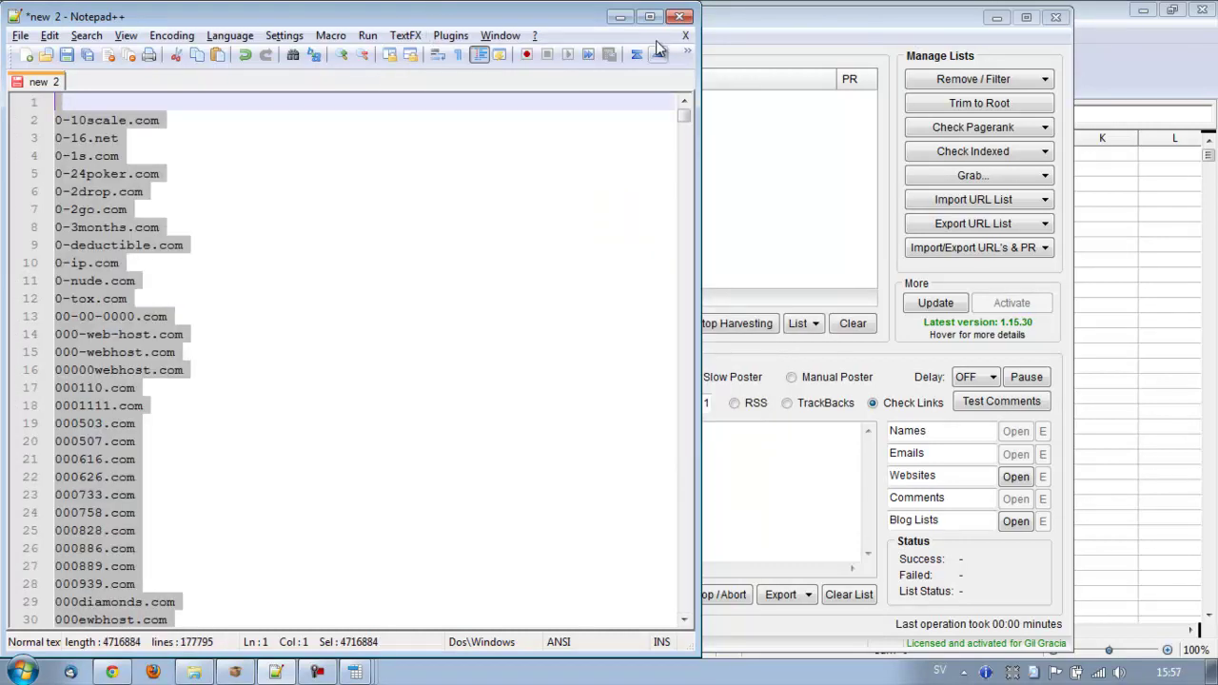
# Maximize the Notepad++ window and delete the empty first line of the sorted list.
pyautogui.press('super+Up')
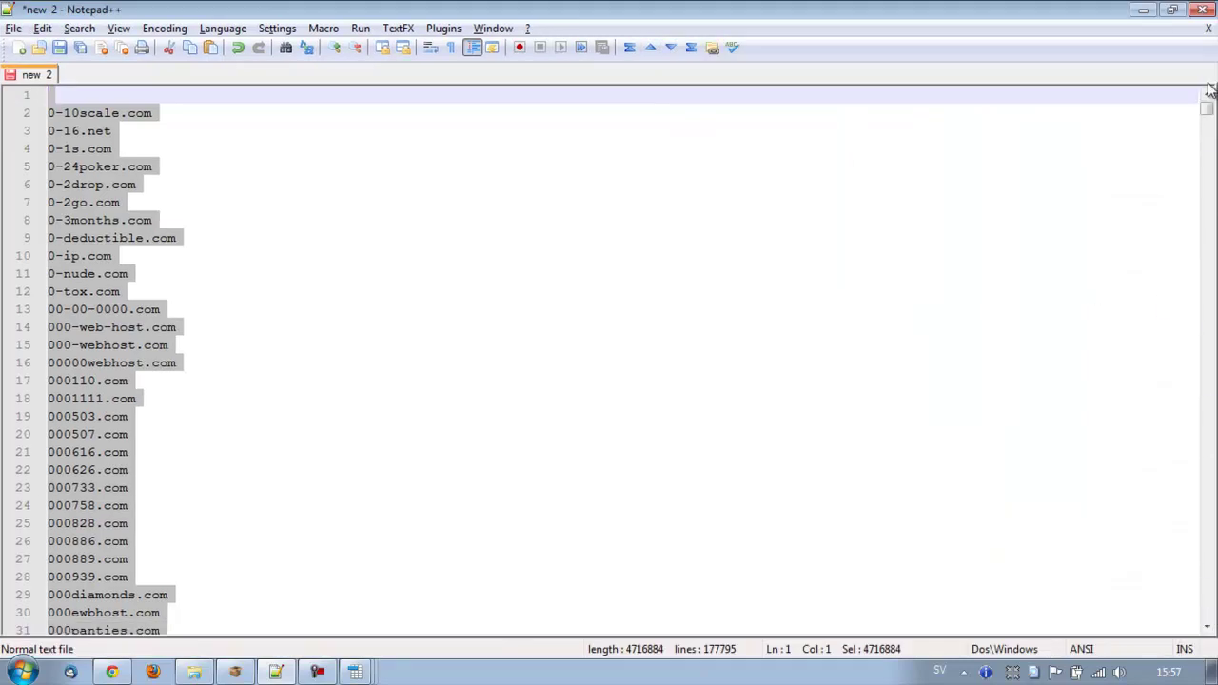
pyautogui.click(187, 221)
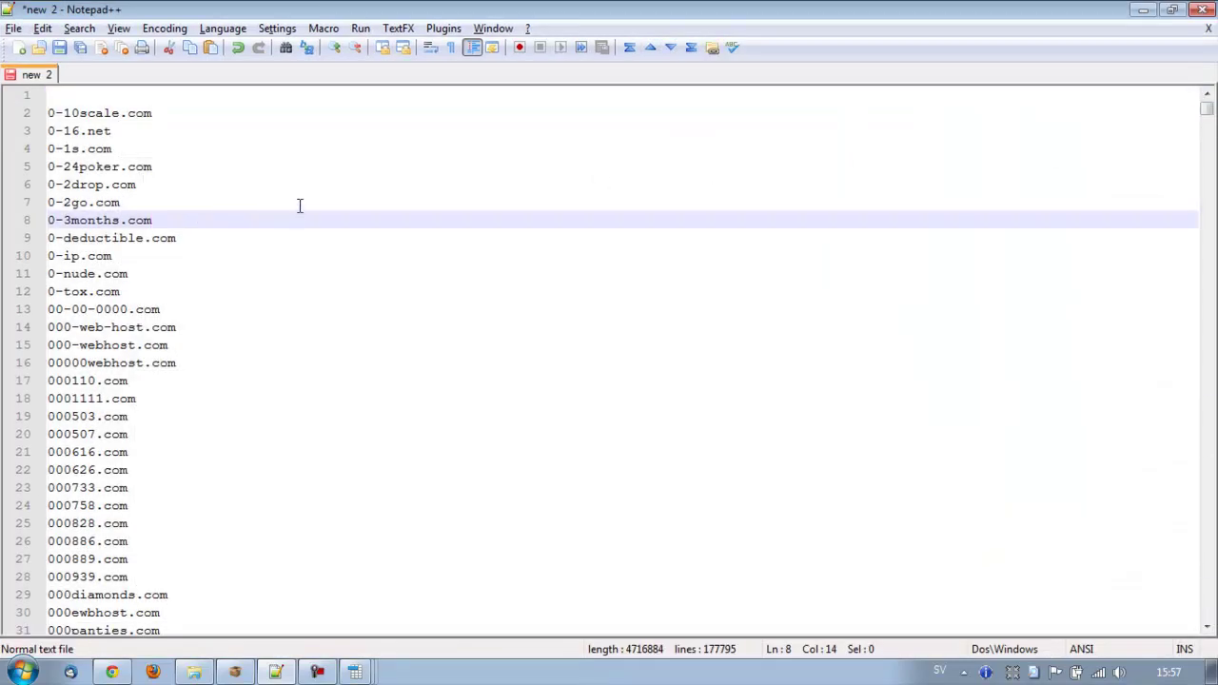
pyautogui.click(127, 99)
pyautogui.press('Delete')
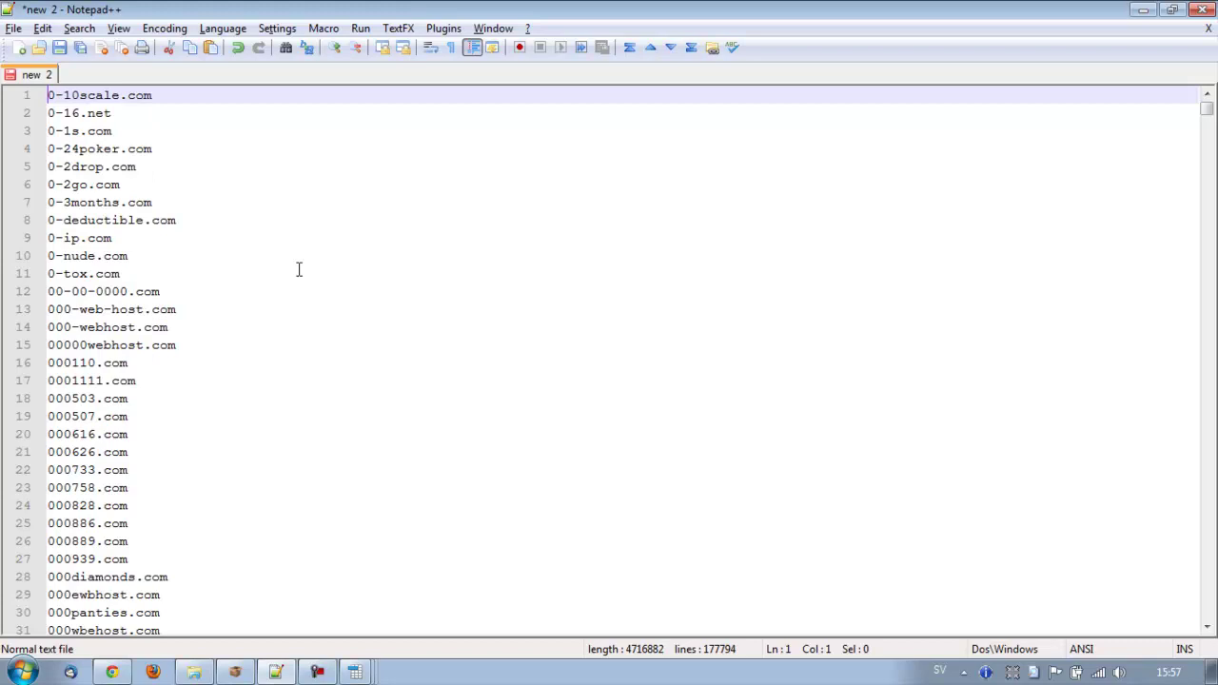
# Examine the sorted domains at the start of the list and their extensions, such as .com and .net.
pyautogui.click(356, 446)
pyautogui.scroll(-11, 356, 447)
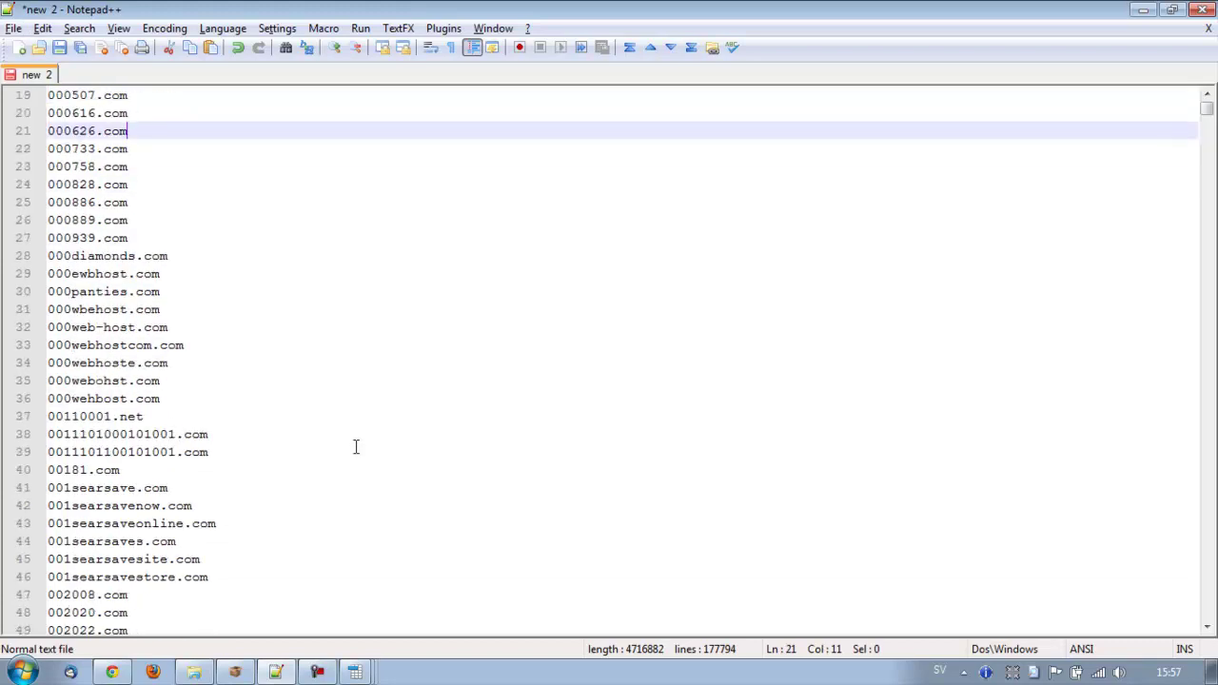
pyautogui.scroll(-4, 356, 446)
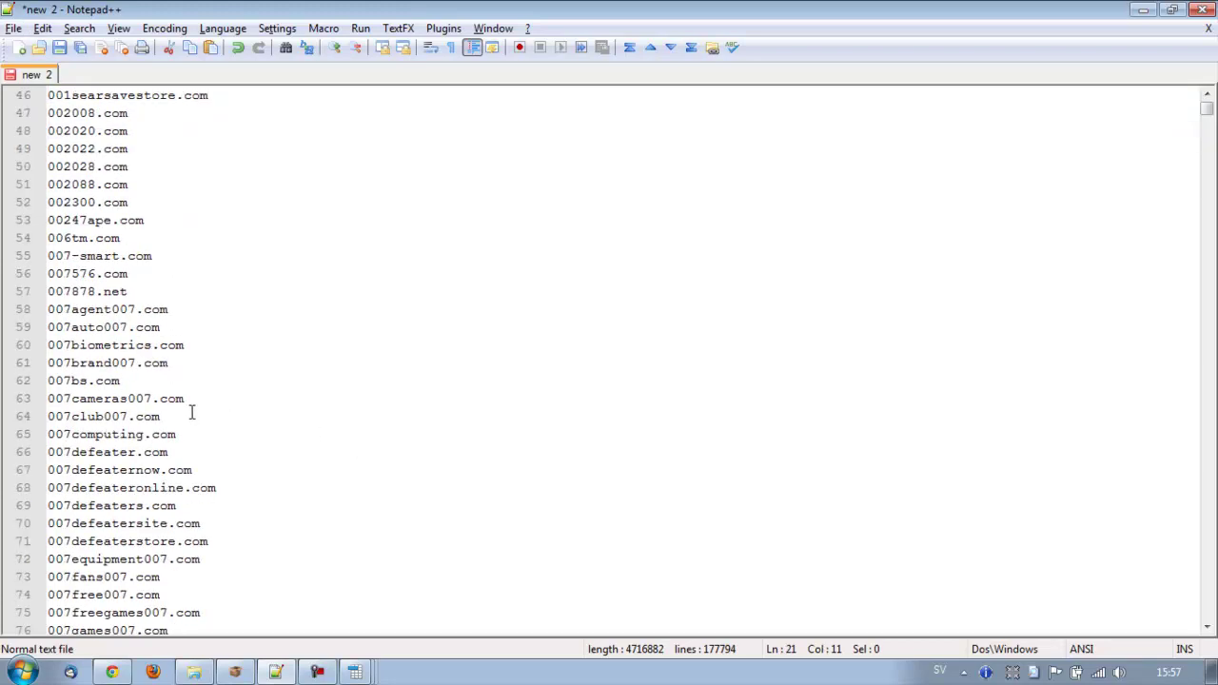
pyautogui.moveTo(191, 411); pyautogui.dragTo(131, 419)
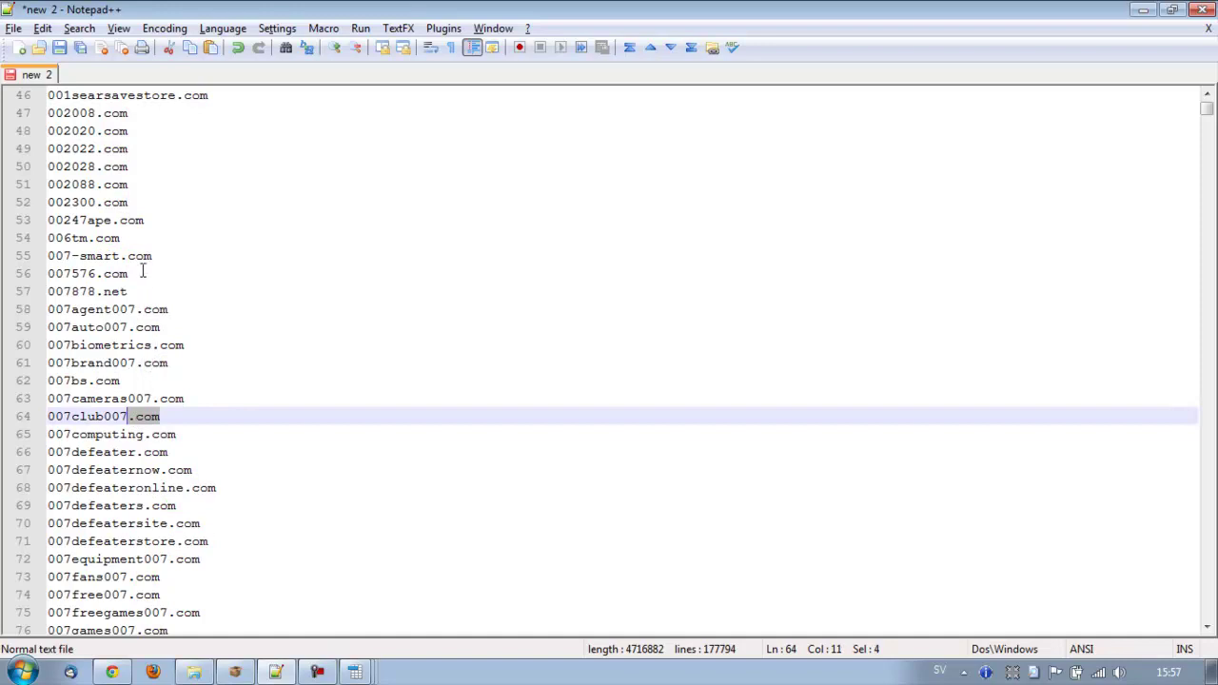
pyautogui.moveTo(140, 288); pyautogui.dragTo(105, 293)
pyautogui.scroll(-10, 254, 387)
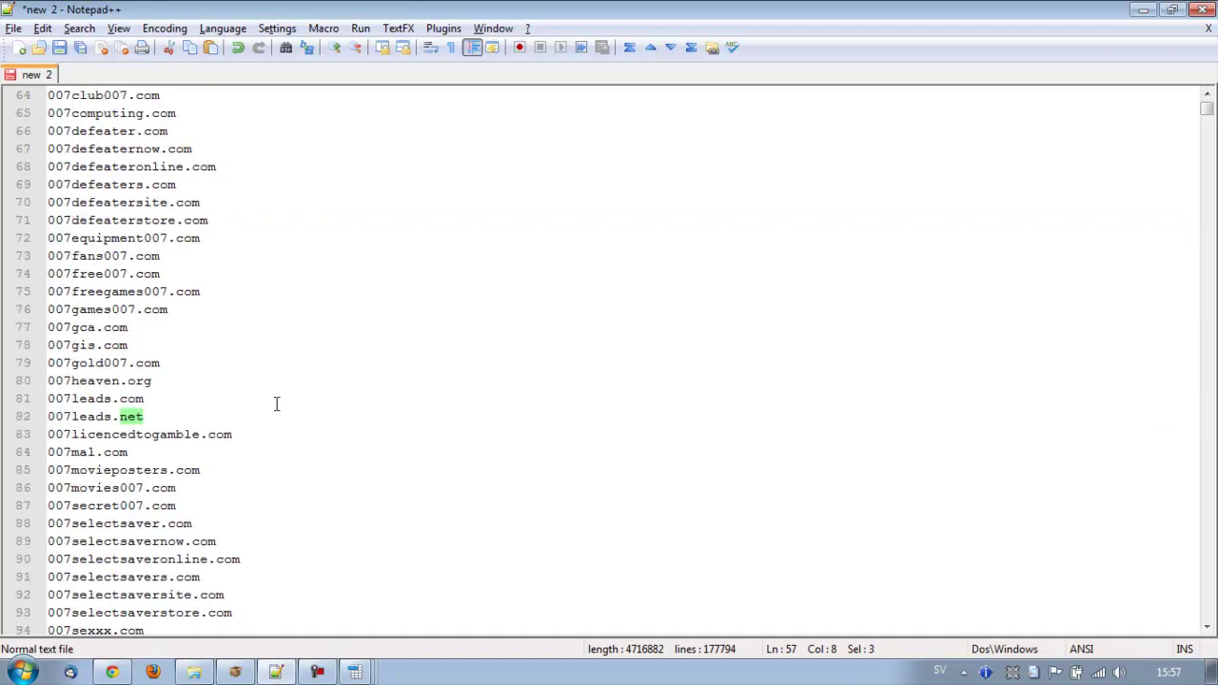
pyautogui.scroll(-6, 276, 404)
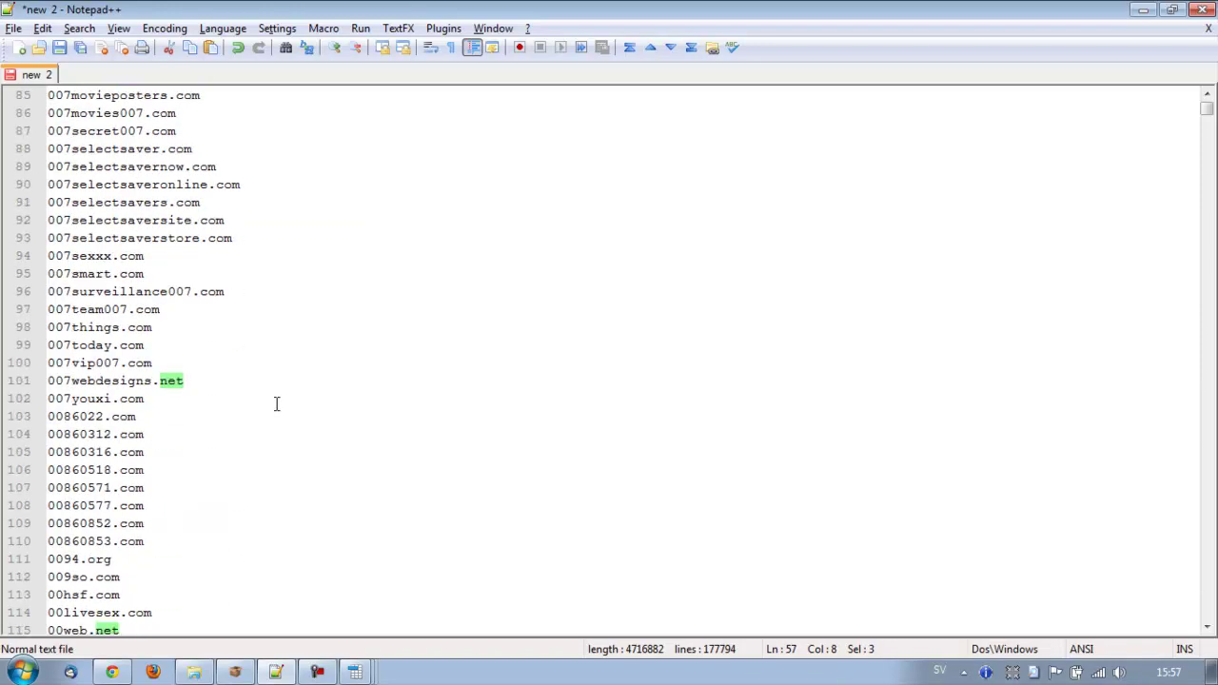
pyautogui.scroll(-6, 276, 404)
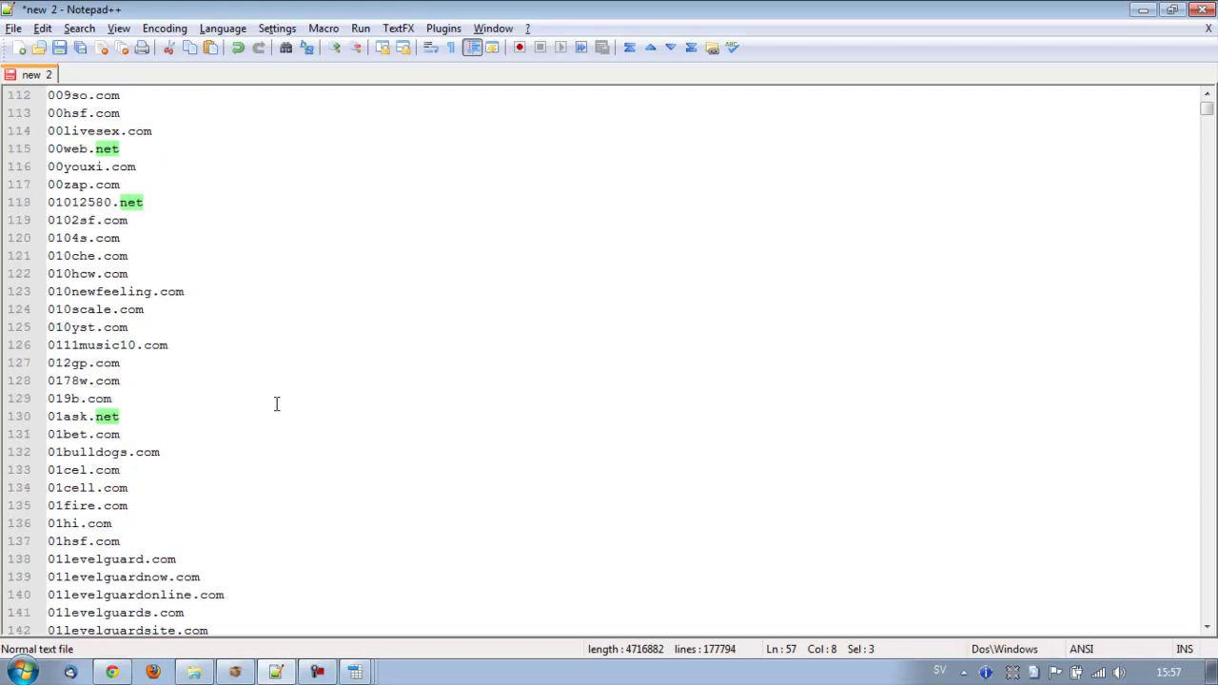
pyautogui.scroll(-9, 276, 404)
pyautogui.scroll(-9, 276, 404)
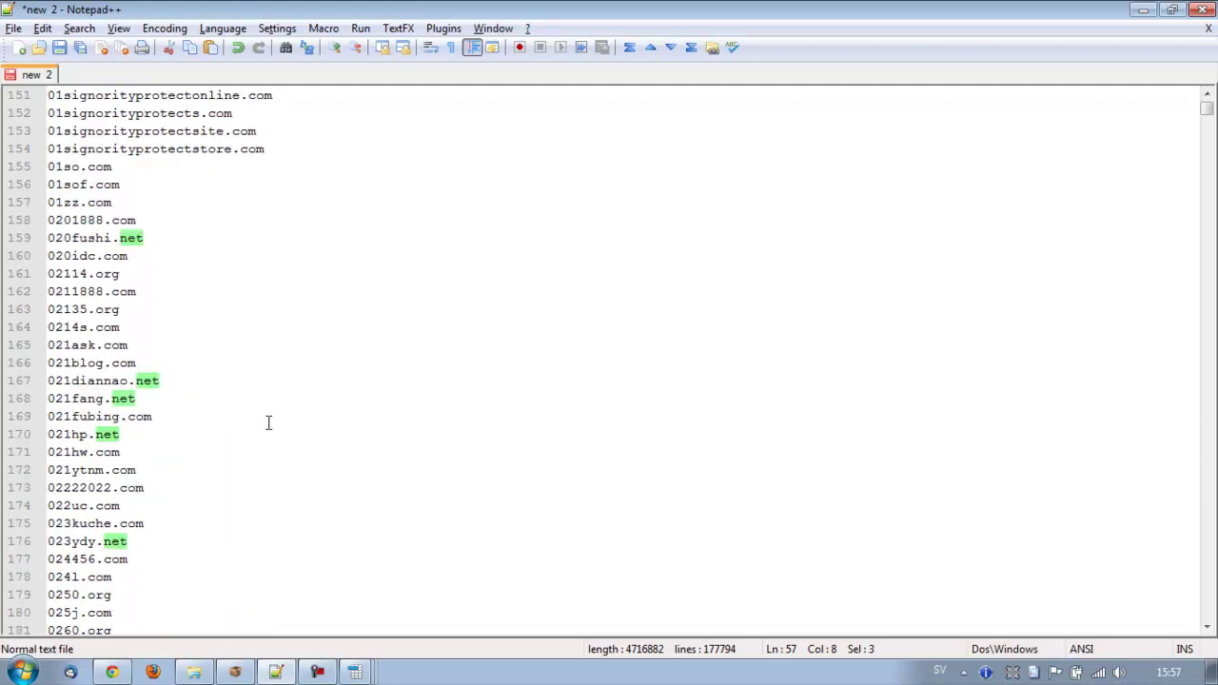
pyautogui.click(271, 425)
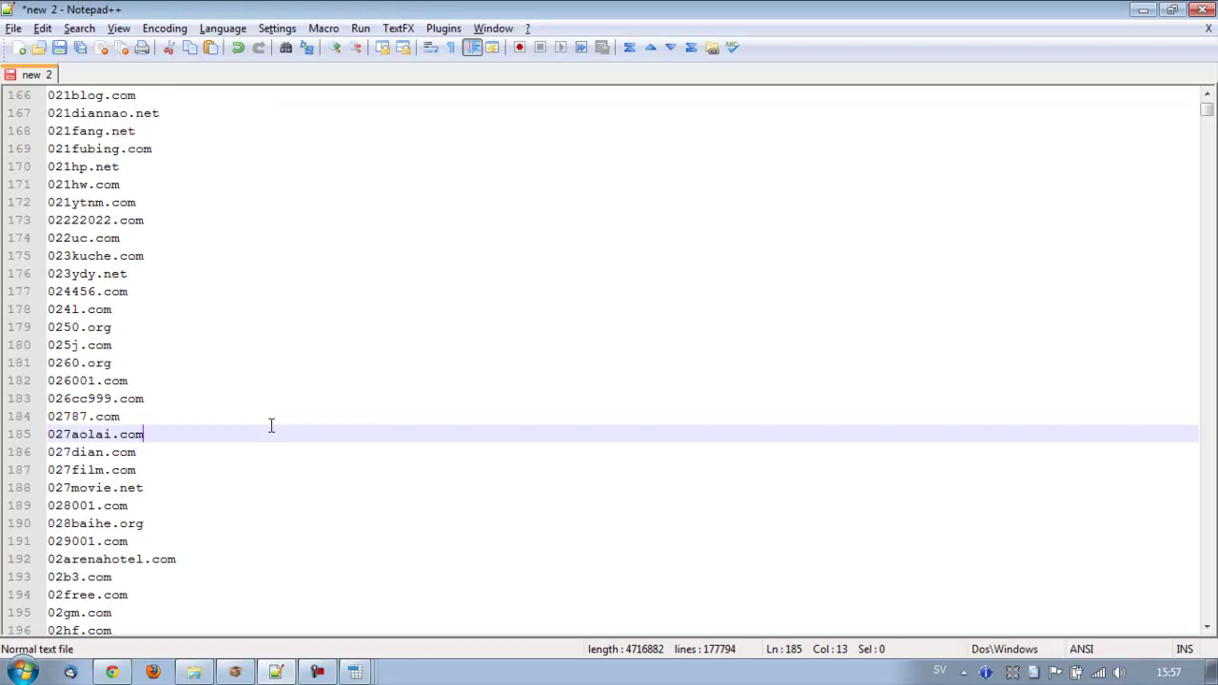
# Search the list for "kbiz" and step through the matches.
pyautogui.hotkey('ctrl', 'f')
pyautogui.write('kbiz')
pyautogui.press('Return')
pyautogui.press('Escape')
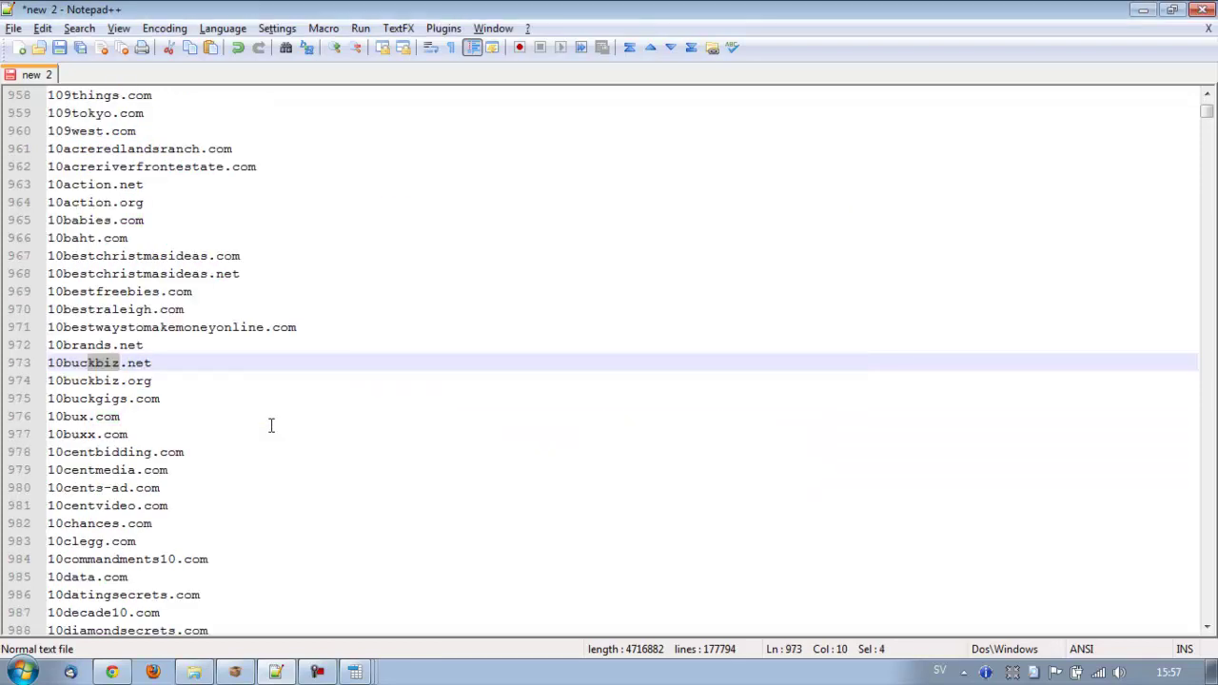
pyautogui.hotkey('ctrl', 'f')
pyautogui.press('Return')
pyautogui.press('Return')
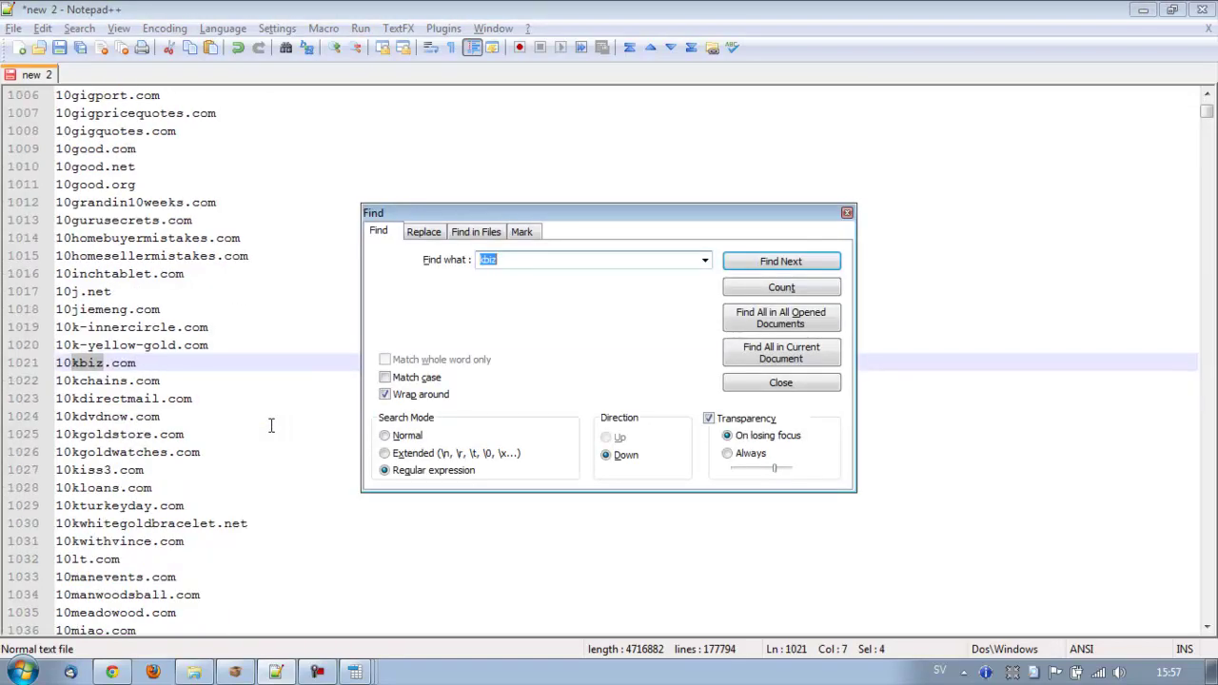
# Search the list for ".biz", switching the search mode from regular expression to Normal.
pyautogui.write('.biz')
pyautogui.press('Return')
pyautogui.press('Return')
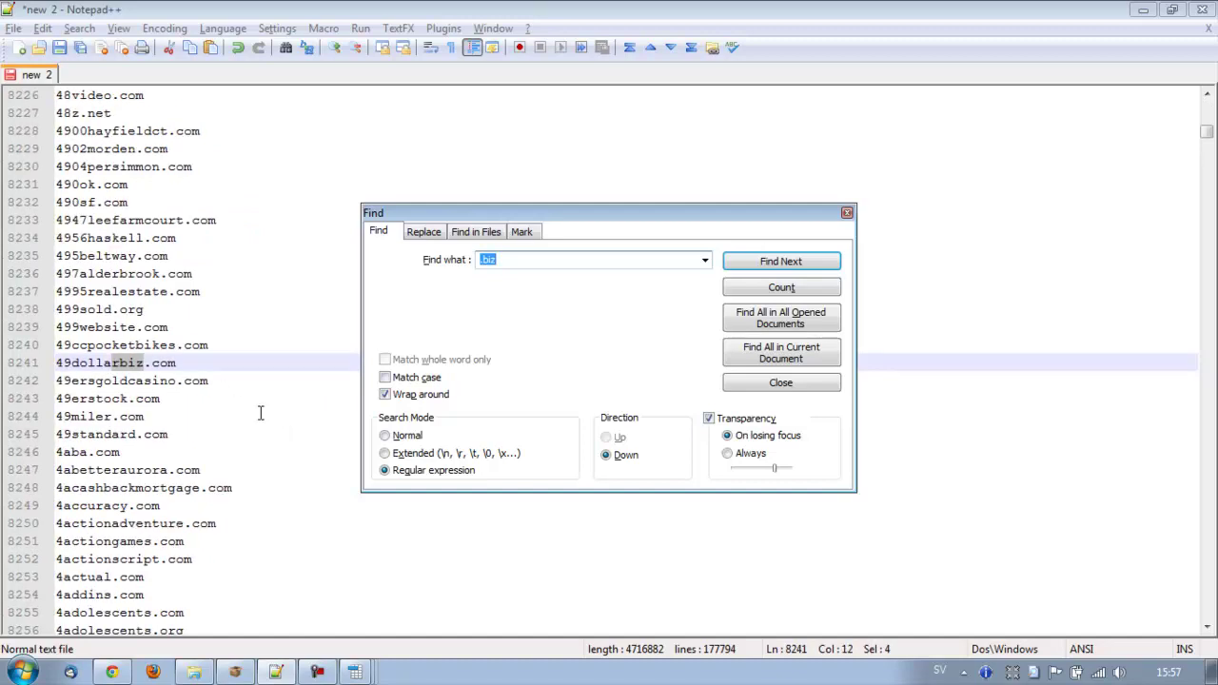
pyautogui.click(385, 435)
pyautogui.click(775, 265)
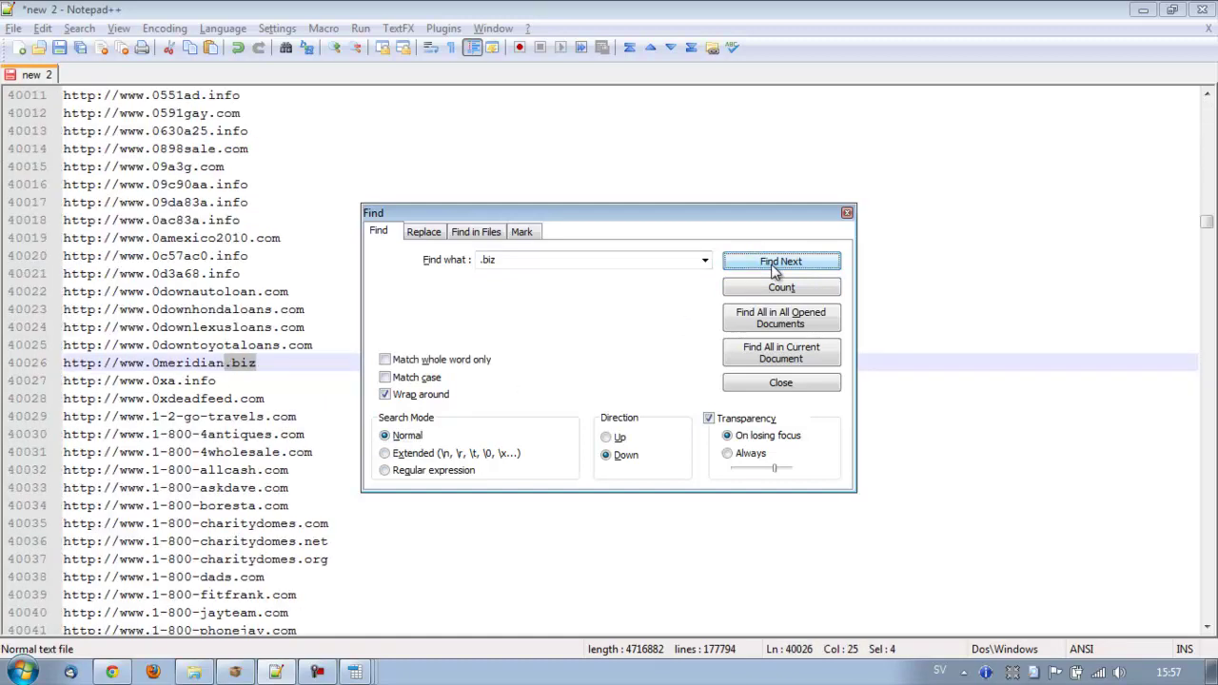
pyautogui.click(294, 362)
pyautogui.doubleClick(239, 362)
pyautogui.click(239, 398)
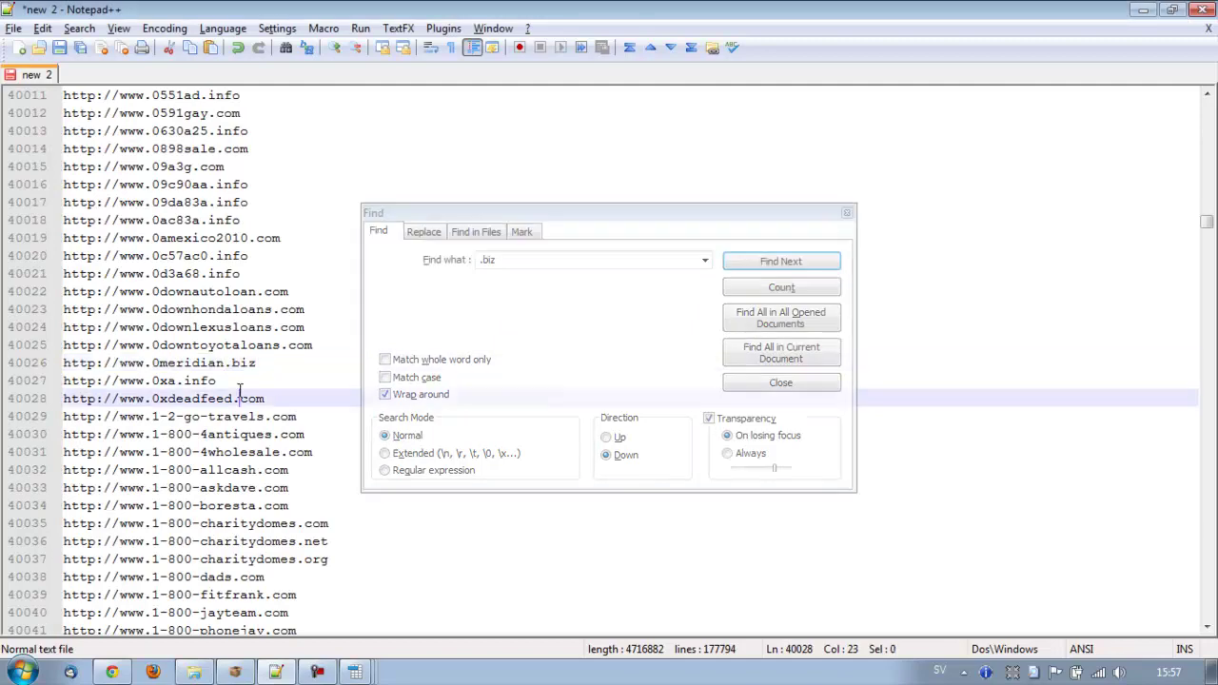
pyautogui.moveTo(239, 398); pyautogui.dragTo(198, 382)
pyautogui.click(358, 485)
pyautogui.scroll(-1, 371, 504)
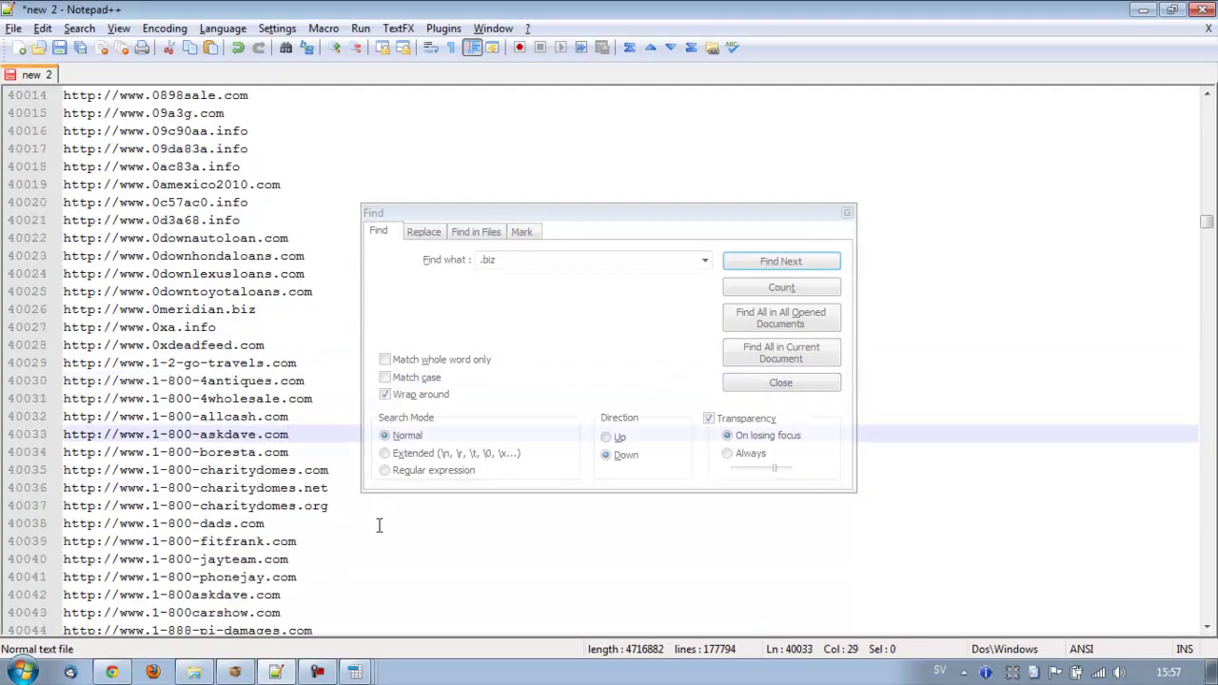
pyautogui.scroll(-3, 379, 525)
pyautogui.scroll(-3, 372, 589)
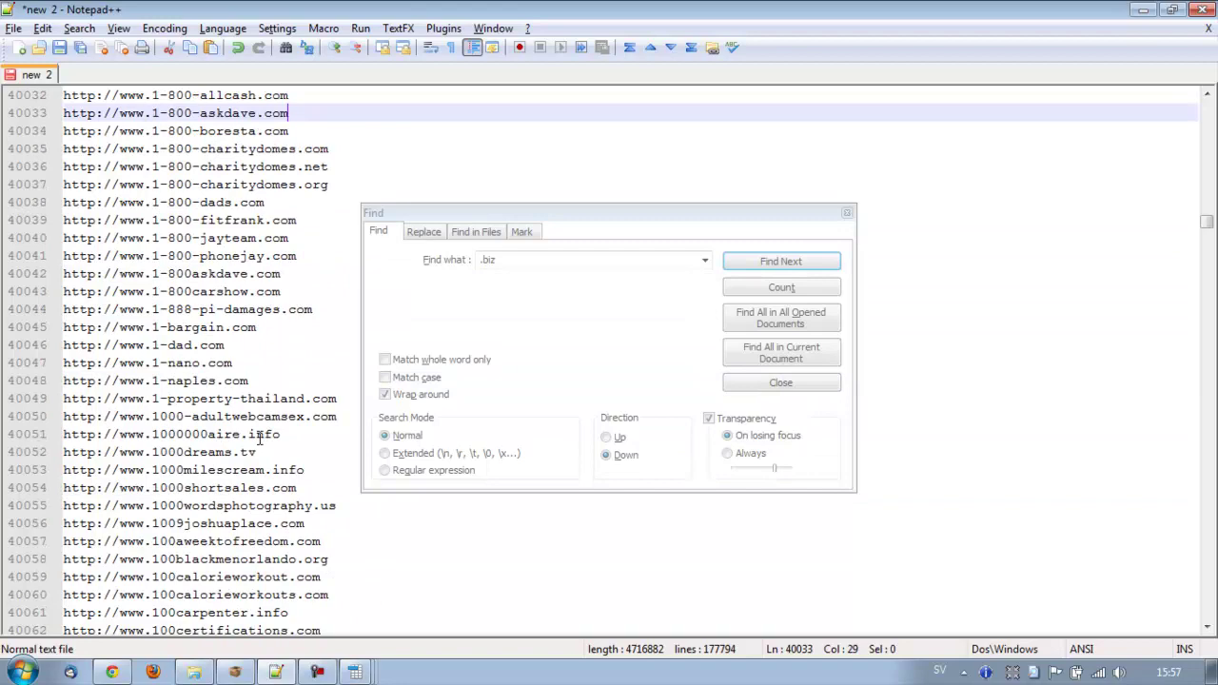
pyautogui.moveTo(257, 452); pyautogui.dragTo(231, 452)
pyautogui.click(395, 573)
pyautogui.scroll(-9, 395, 573)
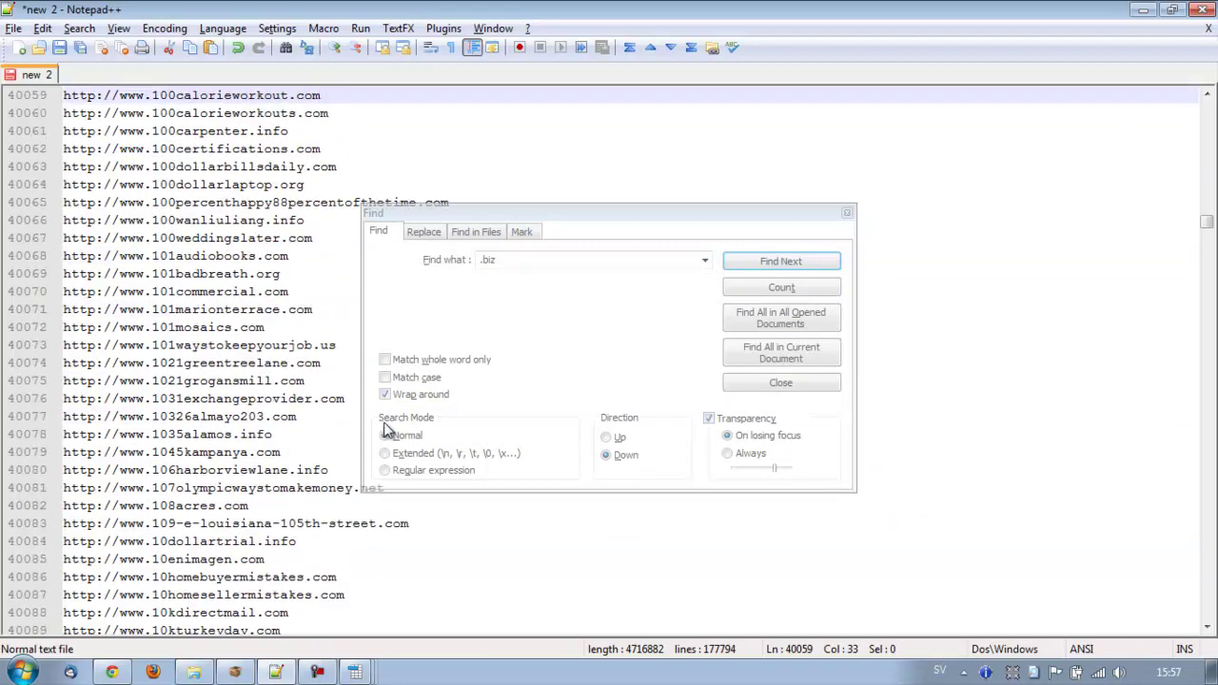
pyautogui.click(522, 263)
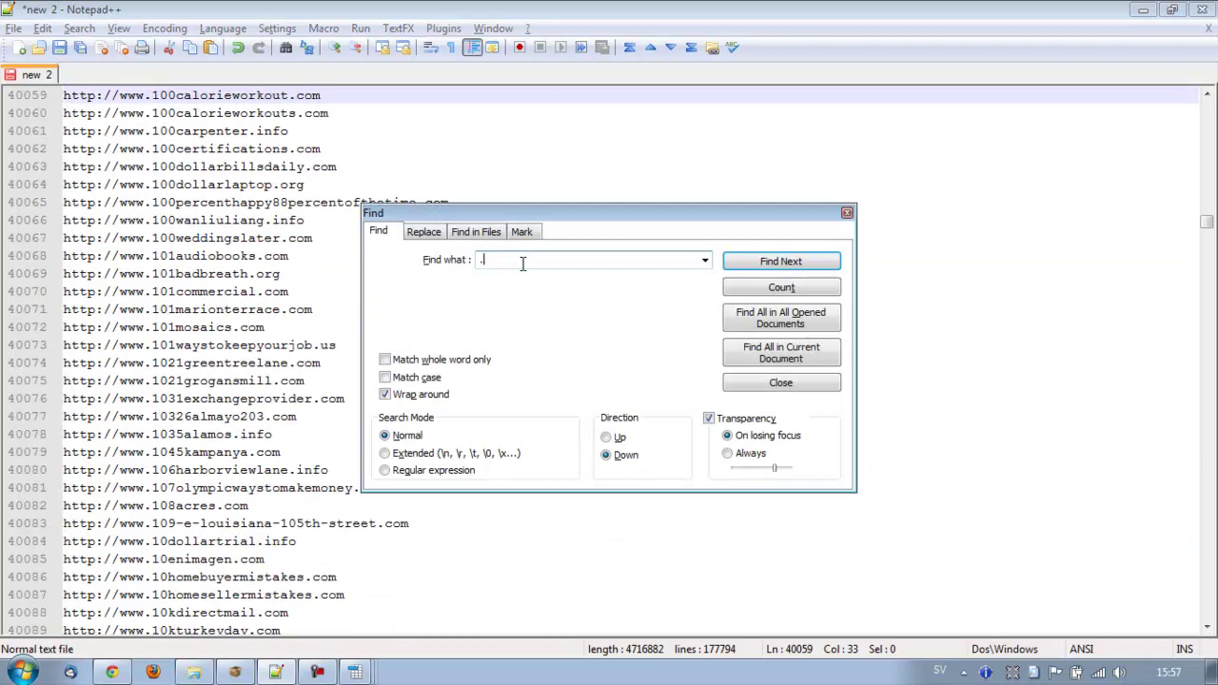
pyautogui.write('us')
pyautogui.press('Return')
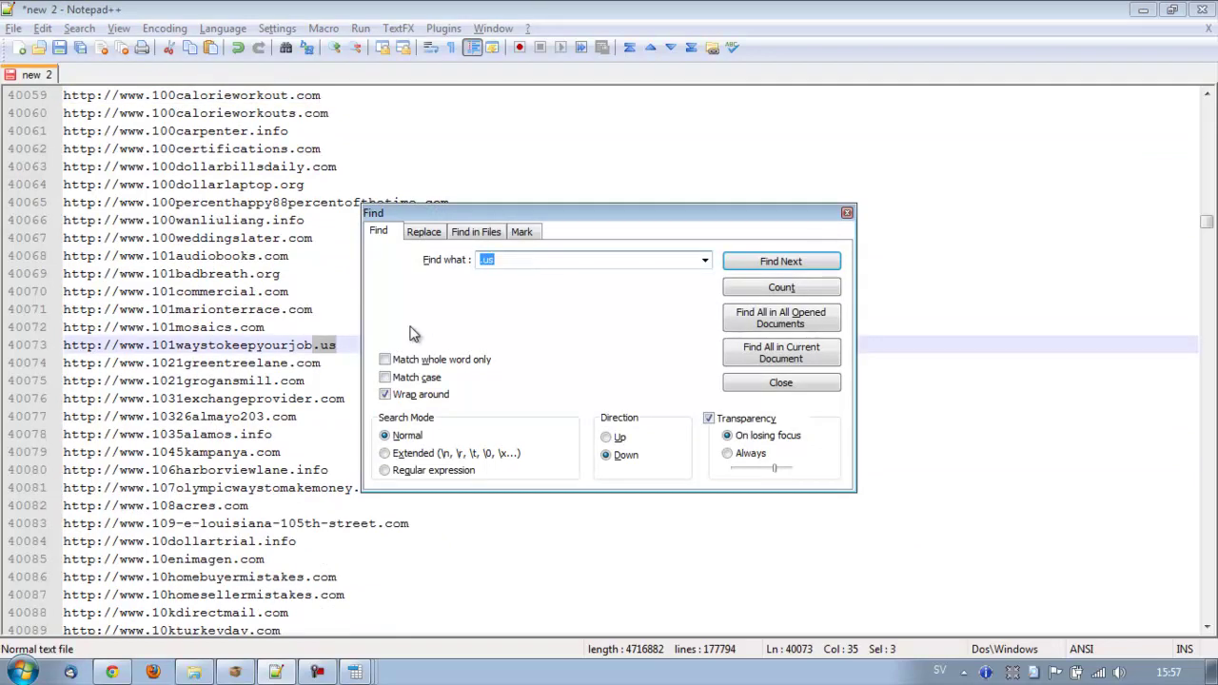
pyautogui.moveTo(365, 347); pyautogui.dragTo(60, 349)
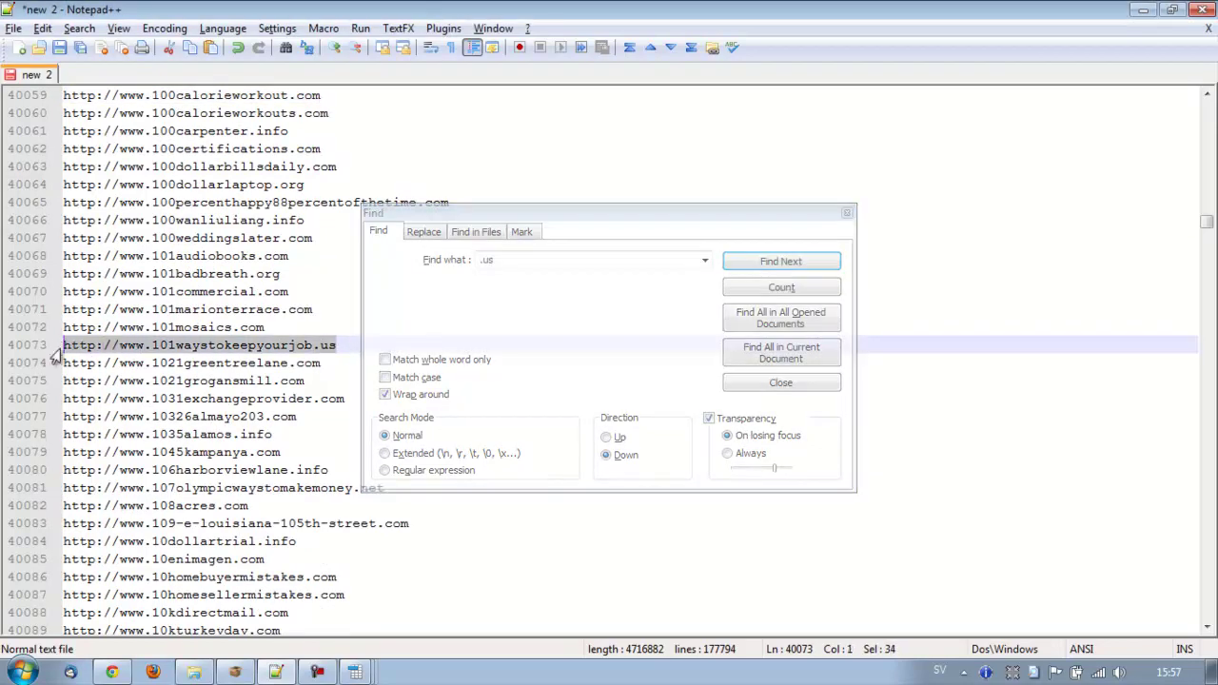
pyautogui.click(355, 344)
pyautogui.moveTo(356, 345); pyautogui.dragTo(57, 343)
pyautogui.click(115, 256)
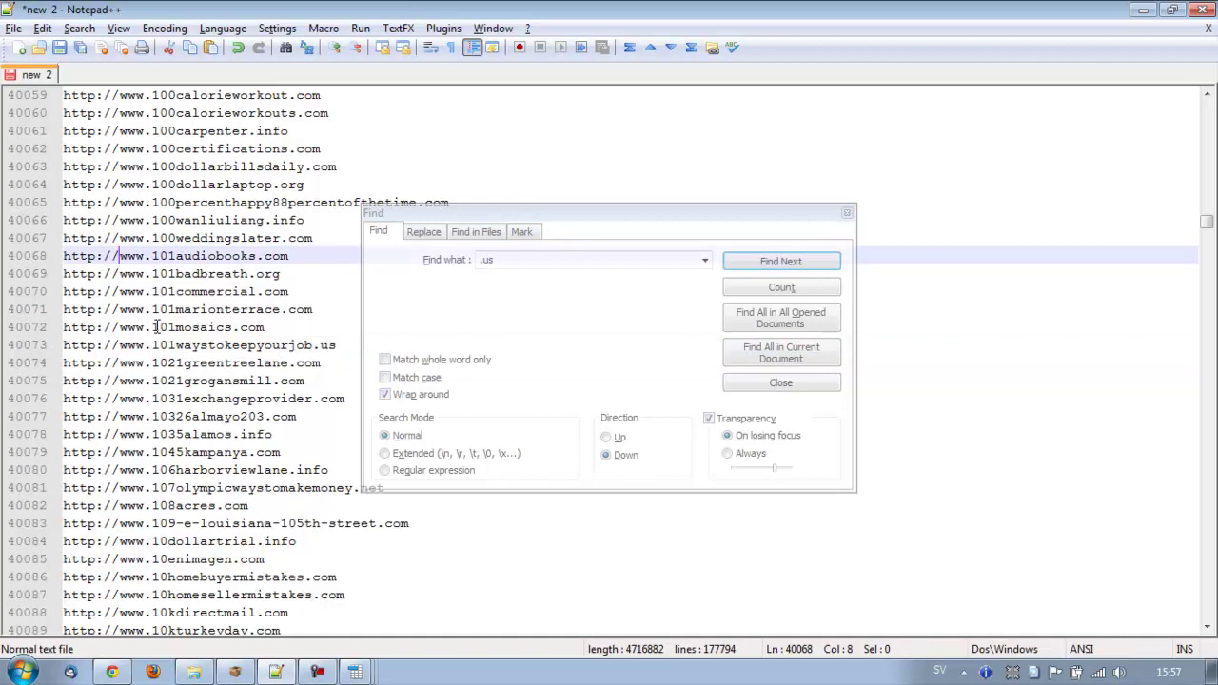
pyautogui.moveTo(157, 326); pyautogui.dragTo(60, 325)
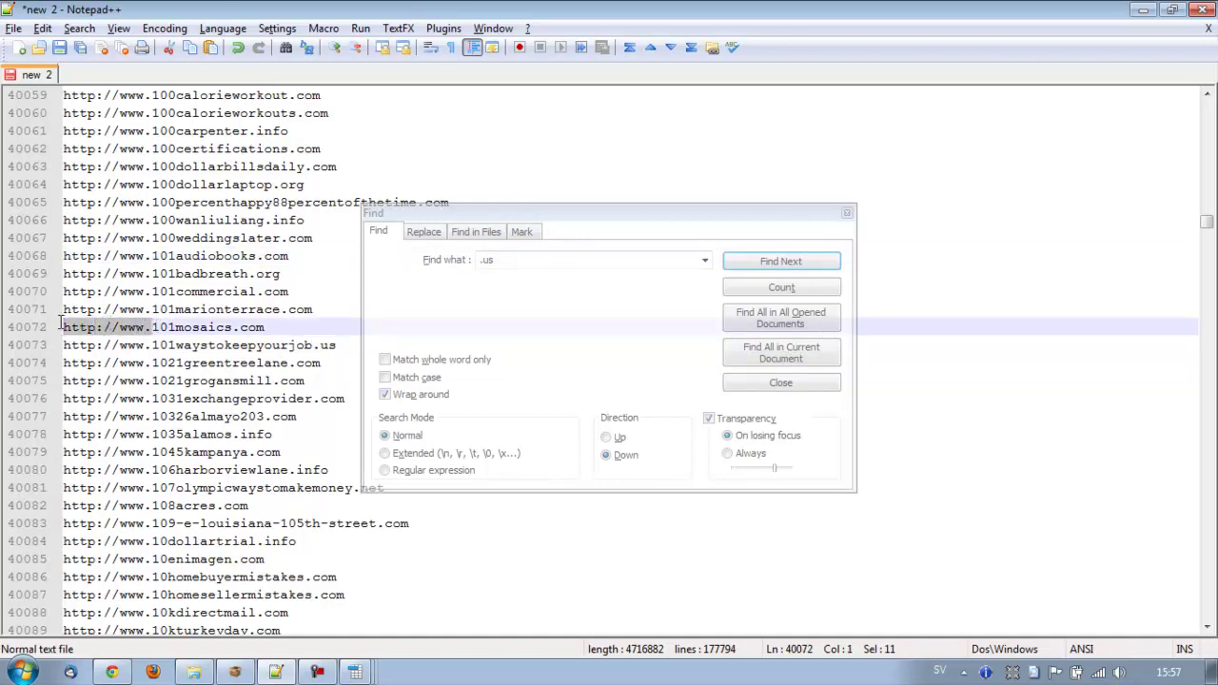
pyautogui.moveTo(1206, 226); pyautogui.dragTo(1210, 84)
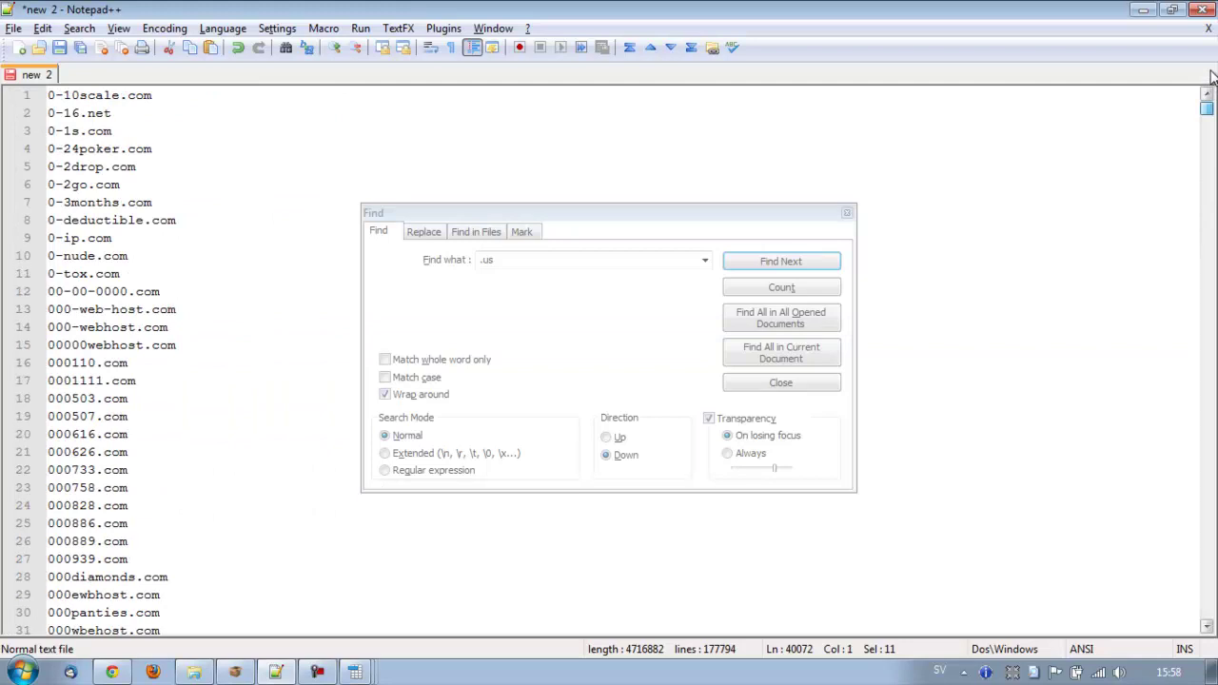
pyautogui.click(136, 345)
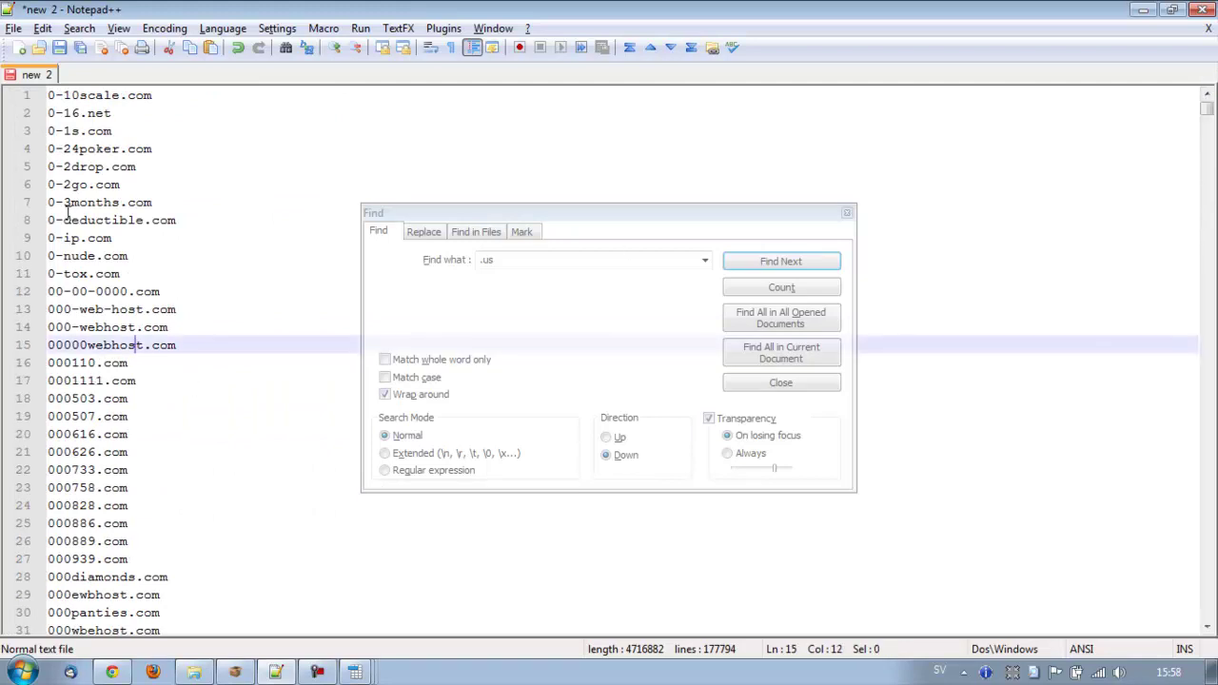
pyautogui.moveTo(45, 95); pyautogui.dragTo(152, 95)
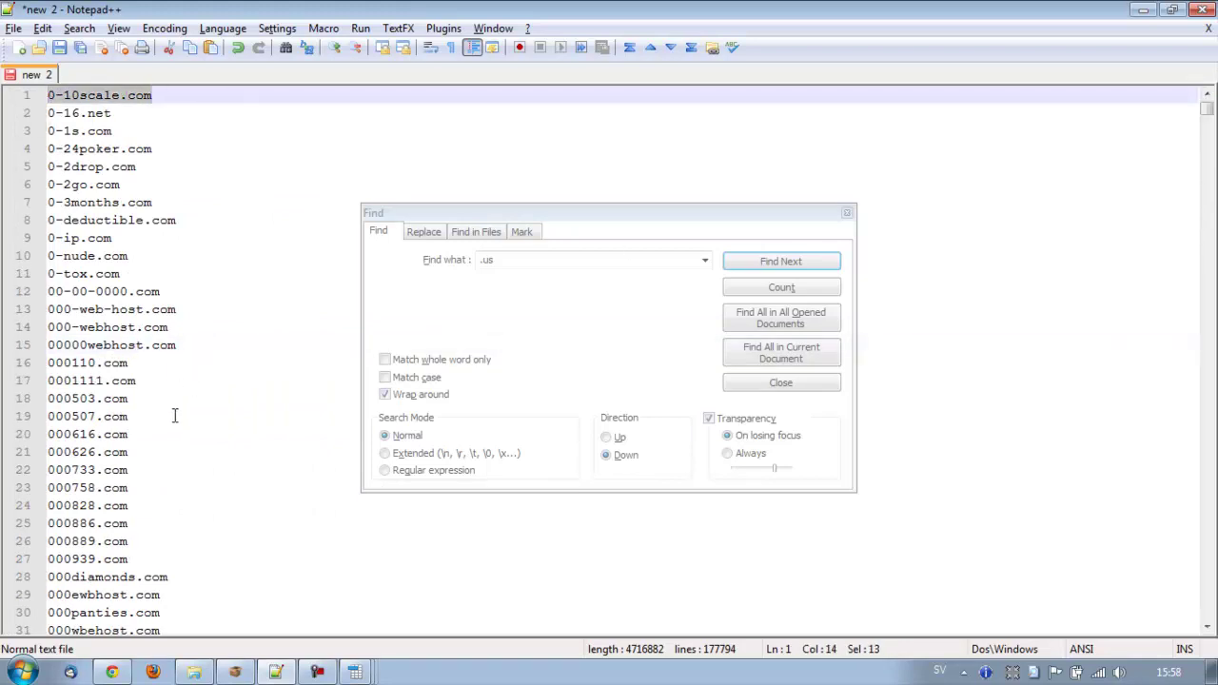
pyautogui.moveTo(1206, 108); pyautogui.dragTo(1207, 247)
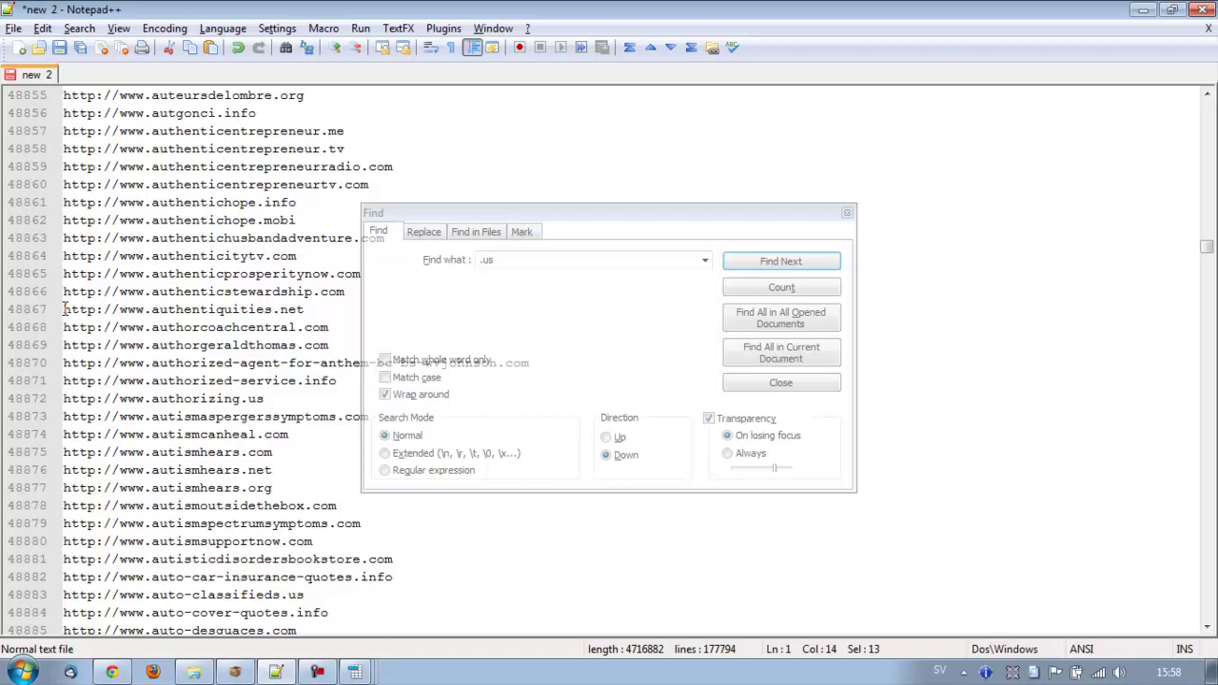
pyautogui.moveTo(64, 309); pyautogui.dragTo(149, 309)
pyautogui.hotkey('ctrl', 'c')
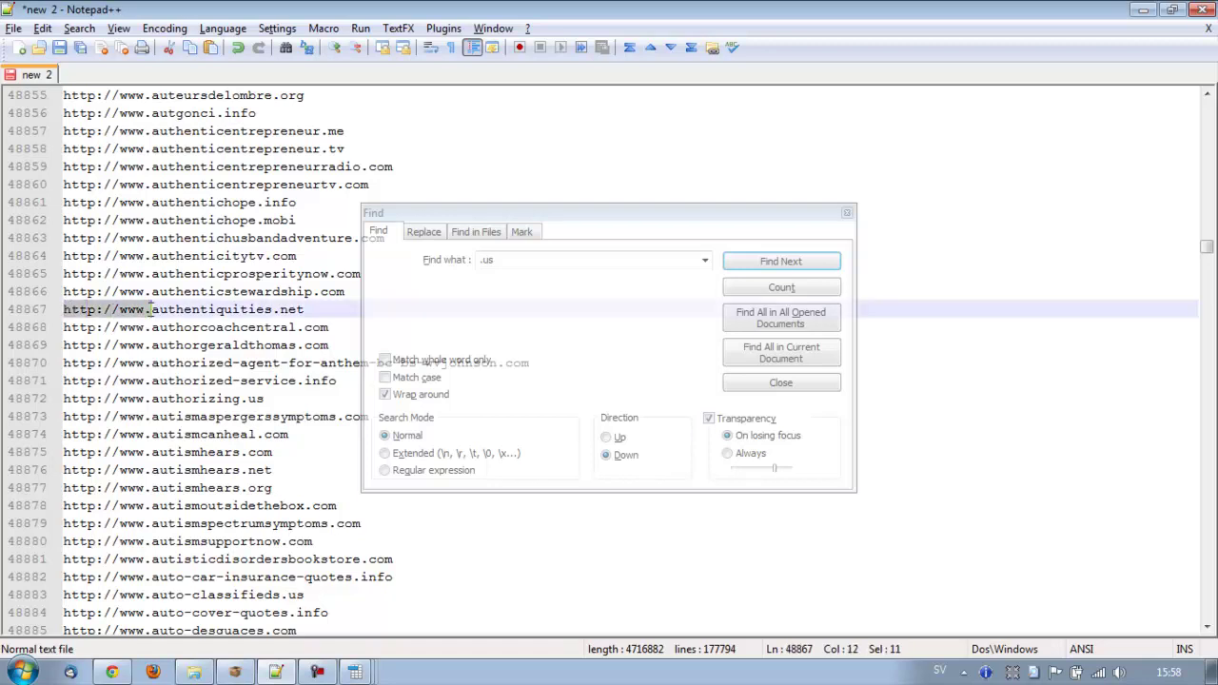
pyautogui.click(513, 259)
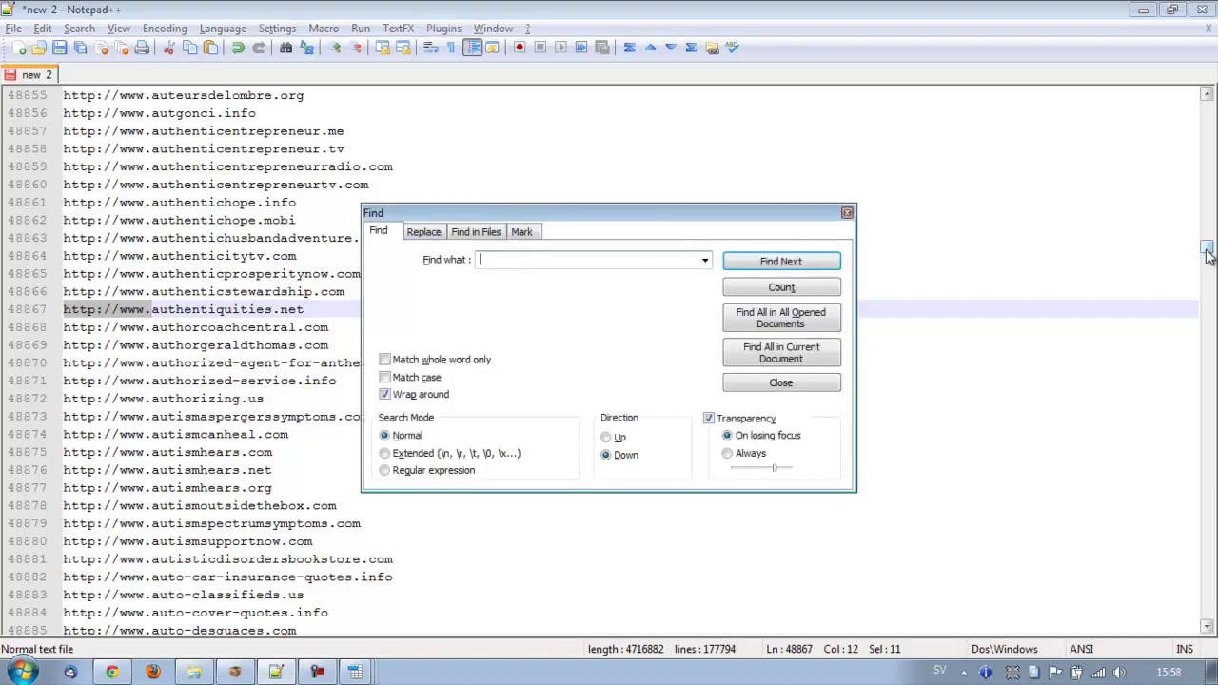
pyautogui.moveTo(1206, 249); pyautogui.dragTo(1206, 103)
pyautogui.click(170, 158)
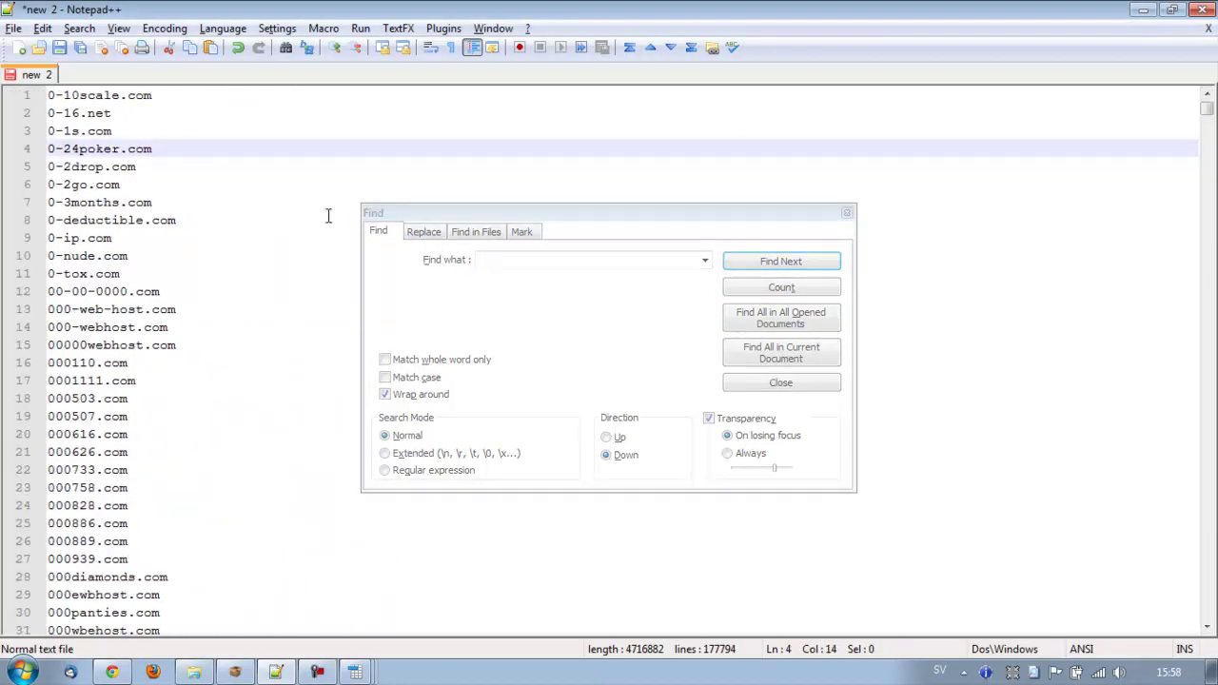
pyautogui.click(430, 232)
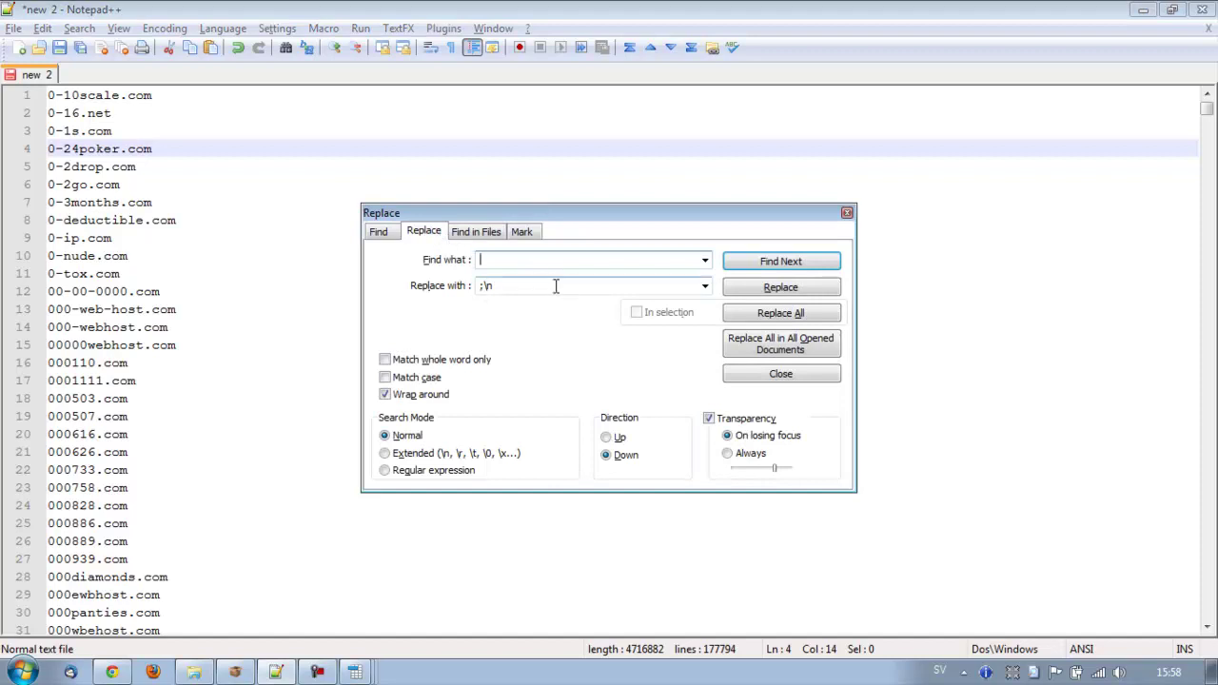
pyautogui.hotkey('ctrl', 'v')
pyautogui.press('Tab')
pyautogui.press('BackSpace')
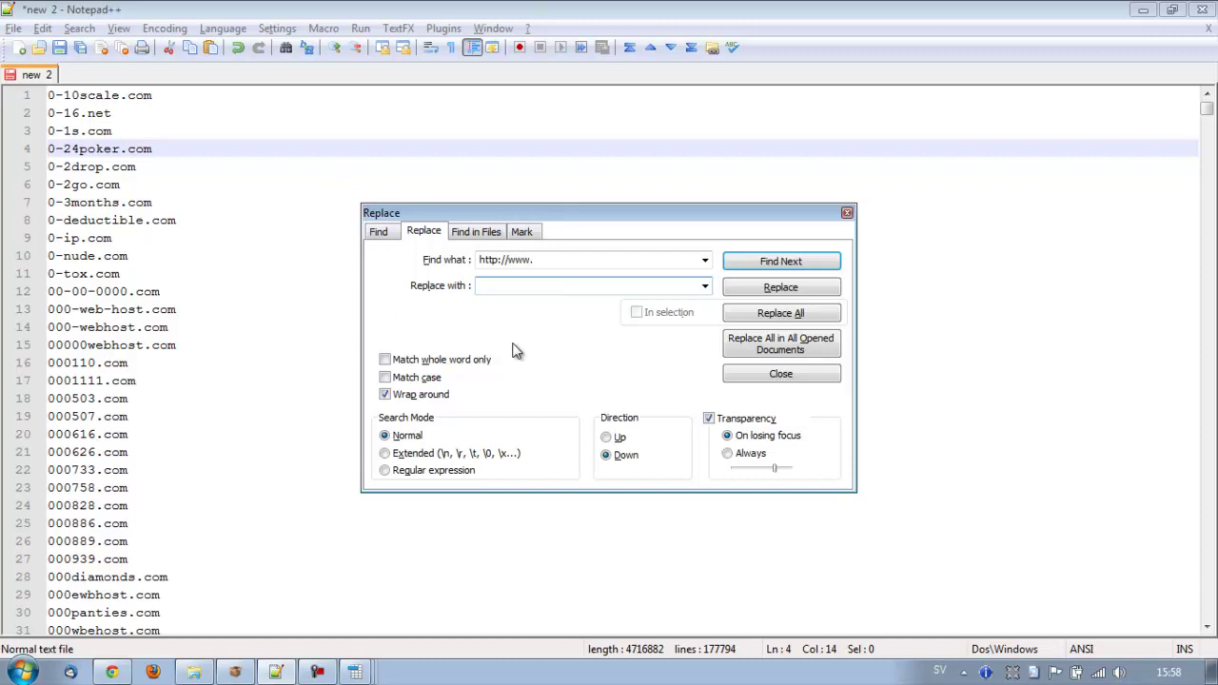
pyautogui.click(809, 318)
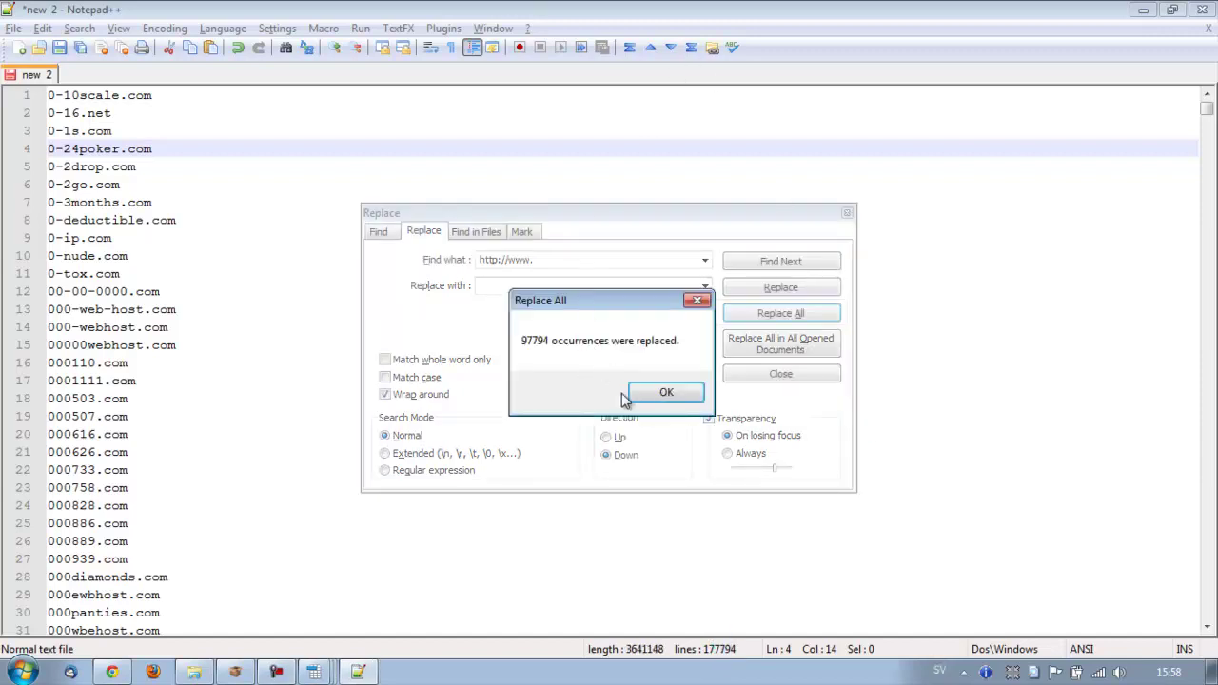
pyautogui.click(647, 394)
# Sort all lines of the list case sensitively in ascending order with TextFX, outputting only unique lines.
pyautogui.click(255, 186)
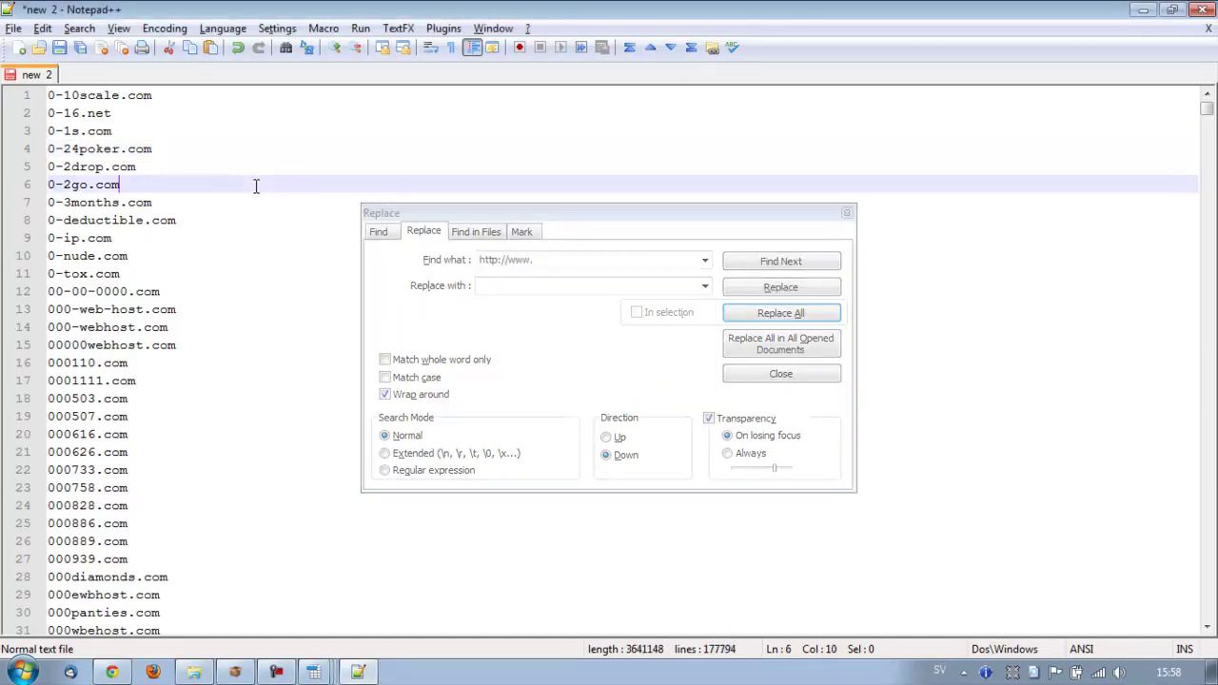
pyautogui.hotkey('ctrl', 'a')
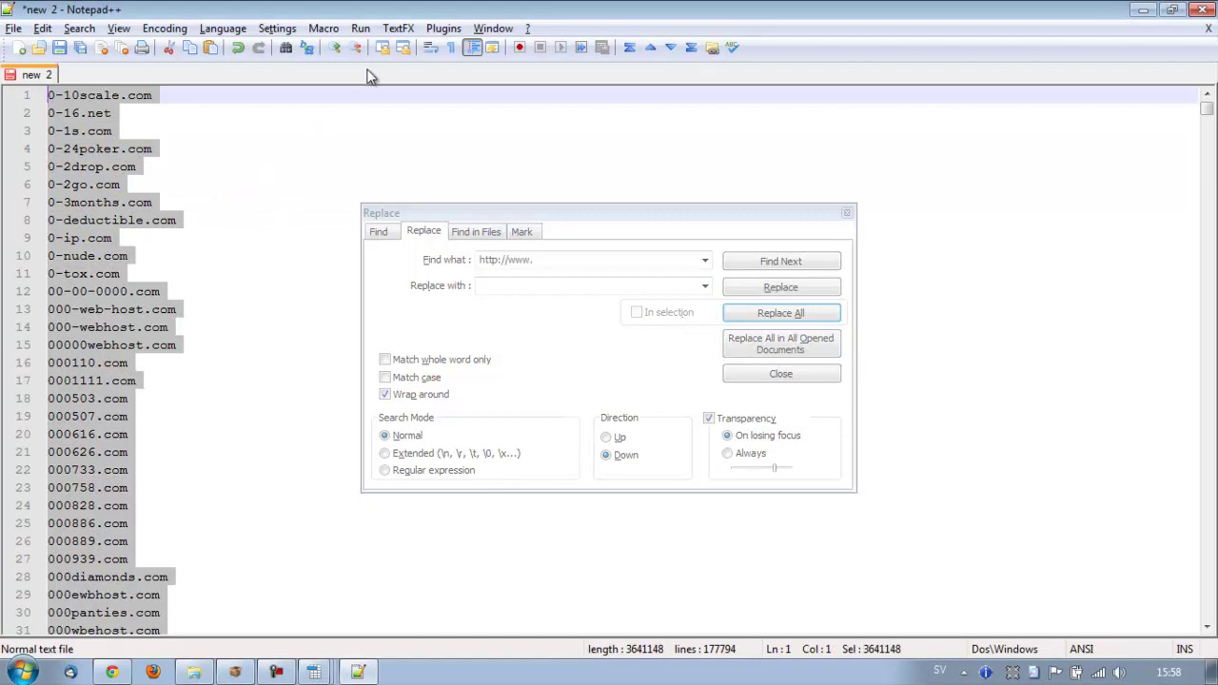
pyautogui.click(397, 28)
pyautogui.moveTo(493, 163)
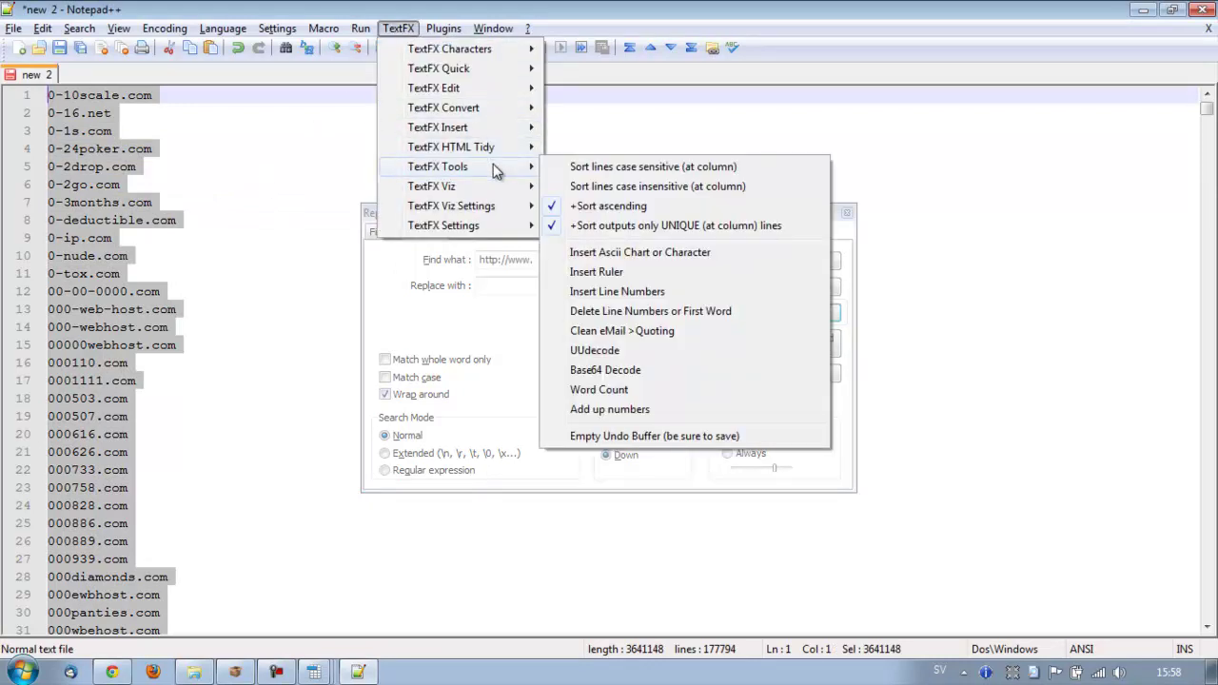
pyautogui.click(610, 171)
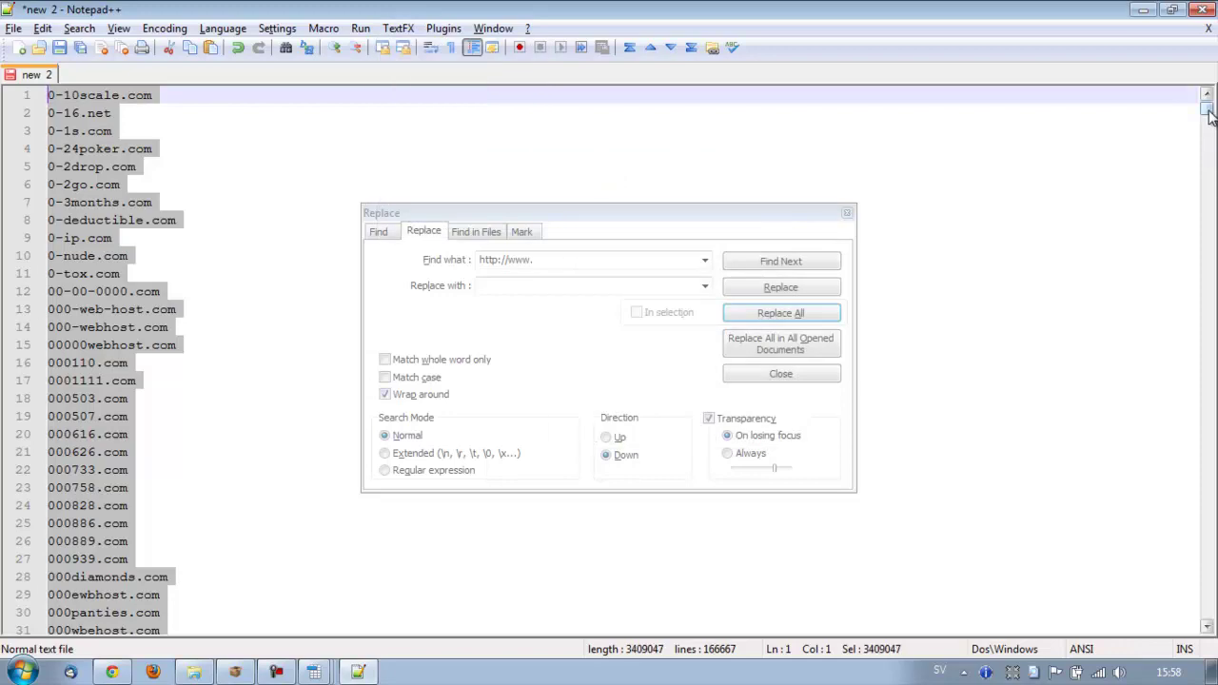
pyautogui.moveTo(1208, 114)
pyautogui.mouseDown()
pyautogui.moveTo(1209, 163)
pyautogui.moveTo(1206, 95)
pyautogui.mouseUp()
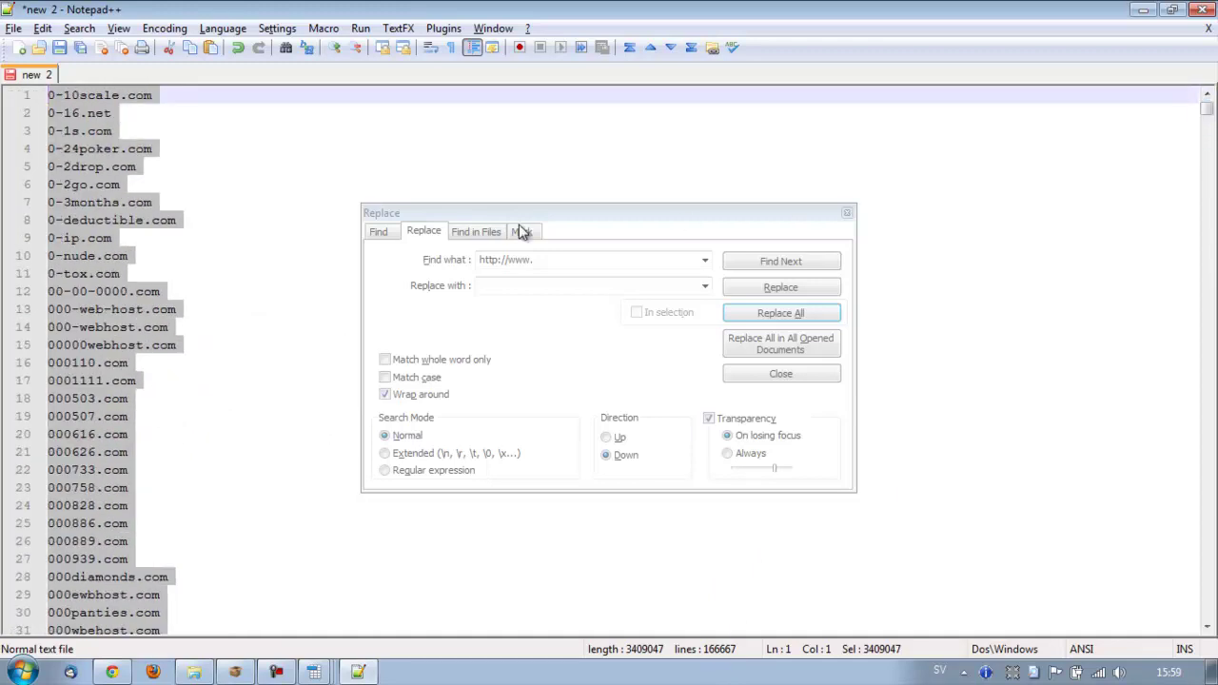
# Reuse the earlier search pattern .*[.]biz for replacing and switch the search mode to Regular expression.
pyautogui.click(252, 221)
pyautogui.click(561, 274)
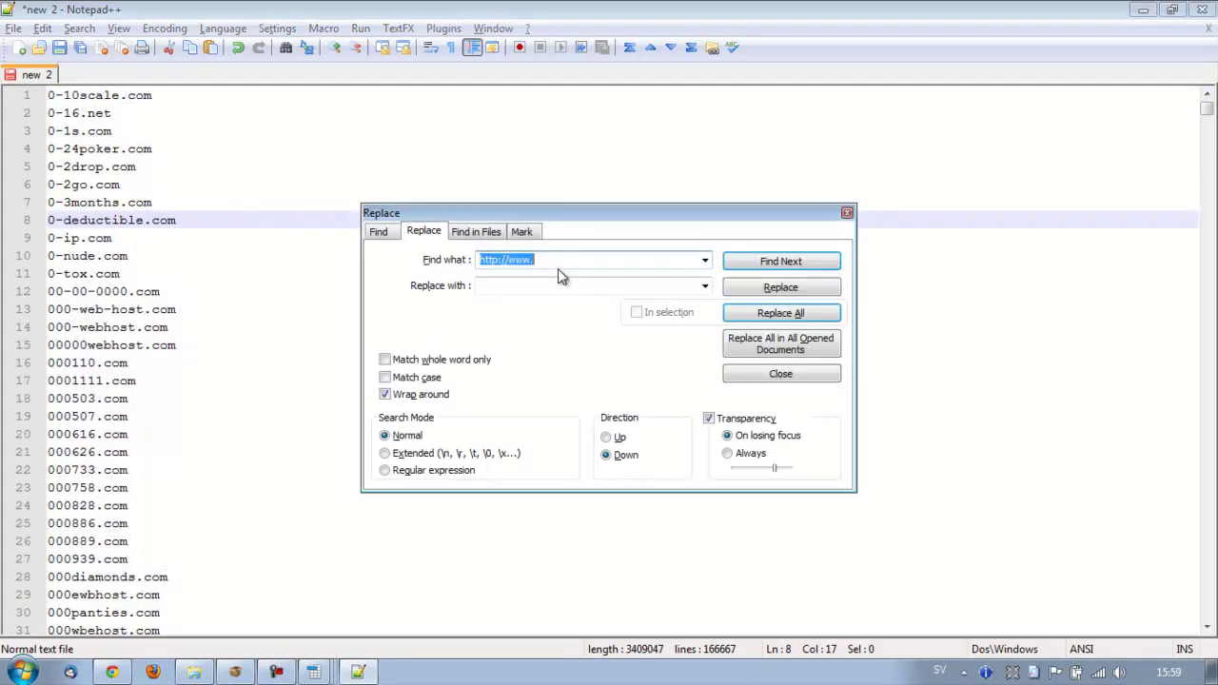
pyautogui.press('BackSpace')
pyautogui.click(704, 260)
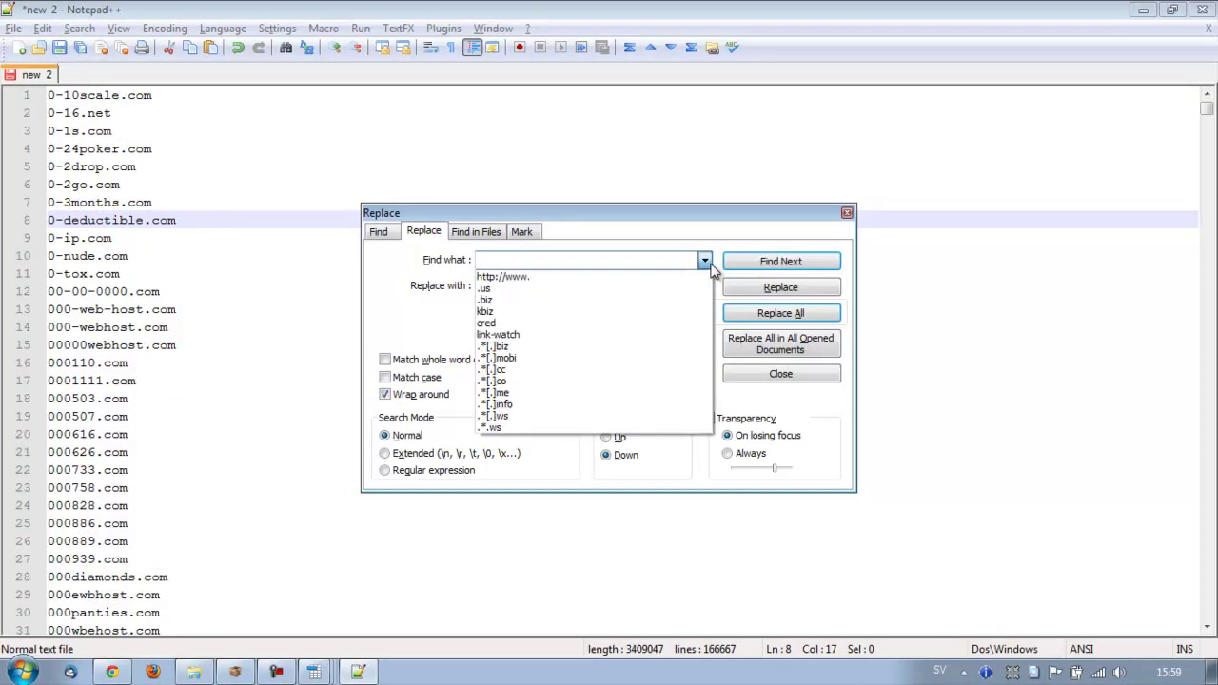
pyautogui.click(683, 350)
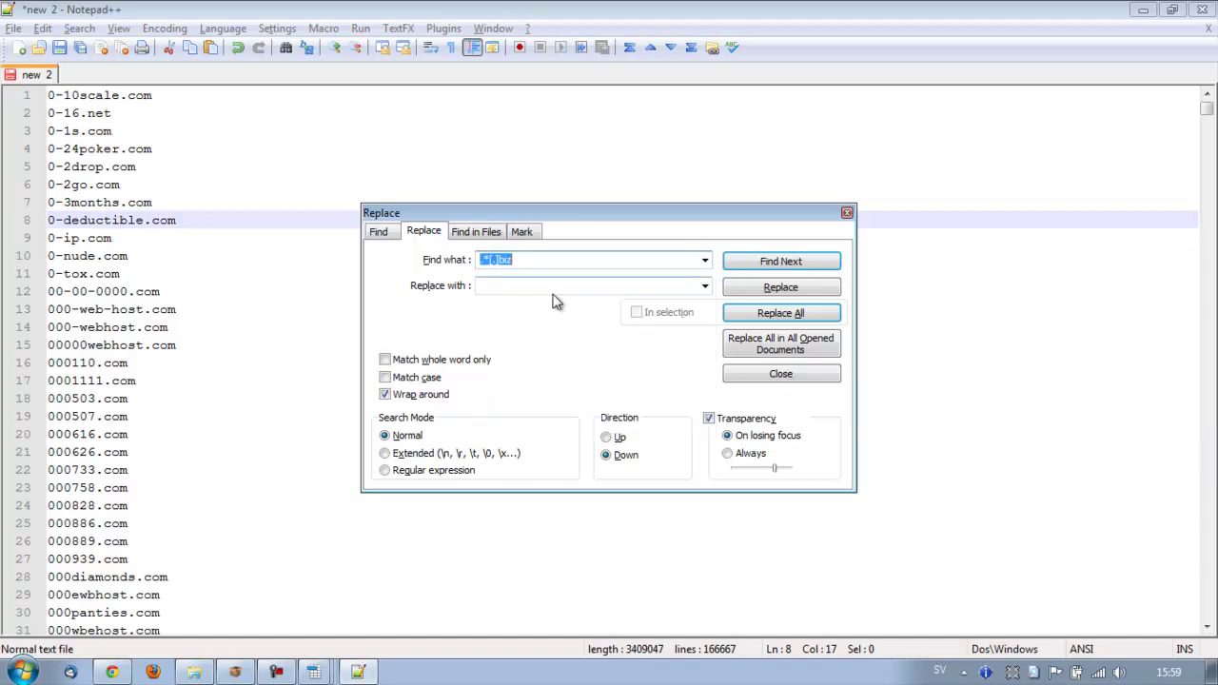
pyautogui.moveTo(505, 211); pyautogui.dragTo(500, 128)
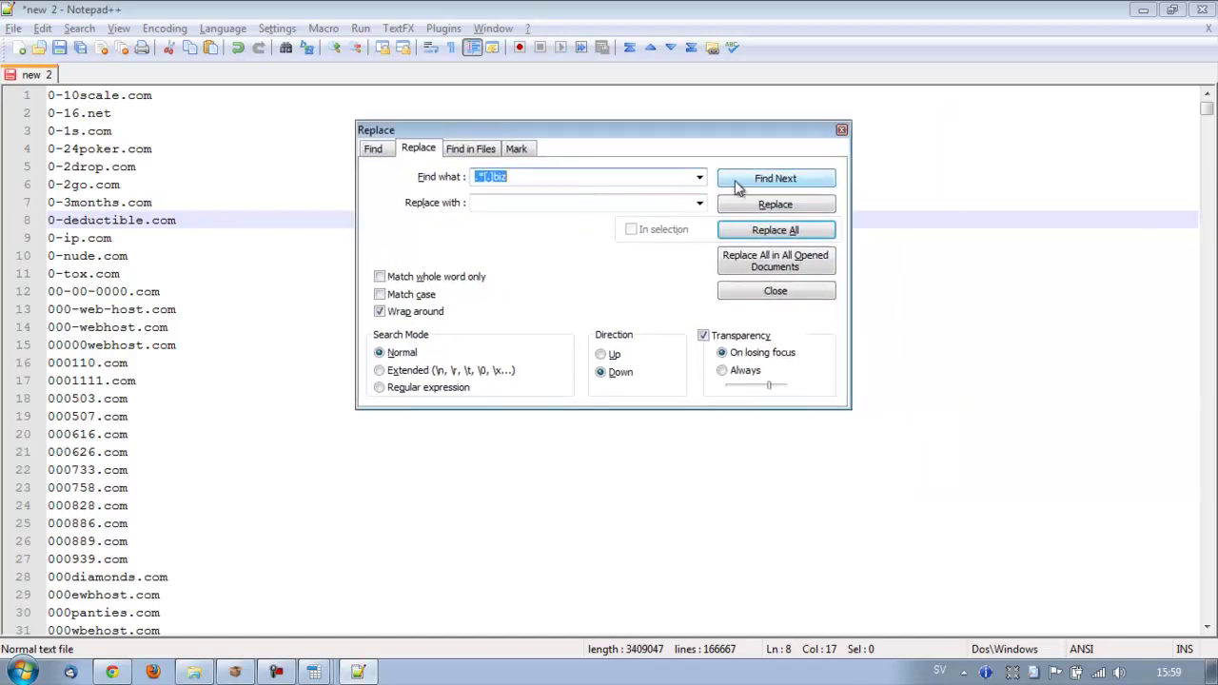
pyautogui.click(381, 387)
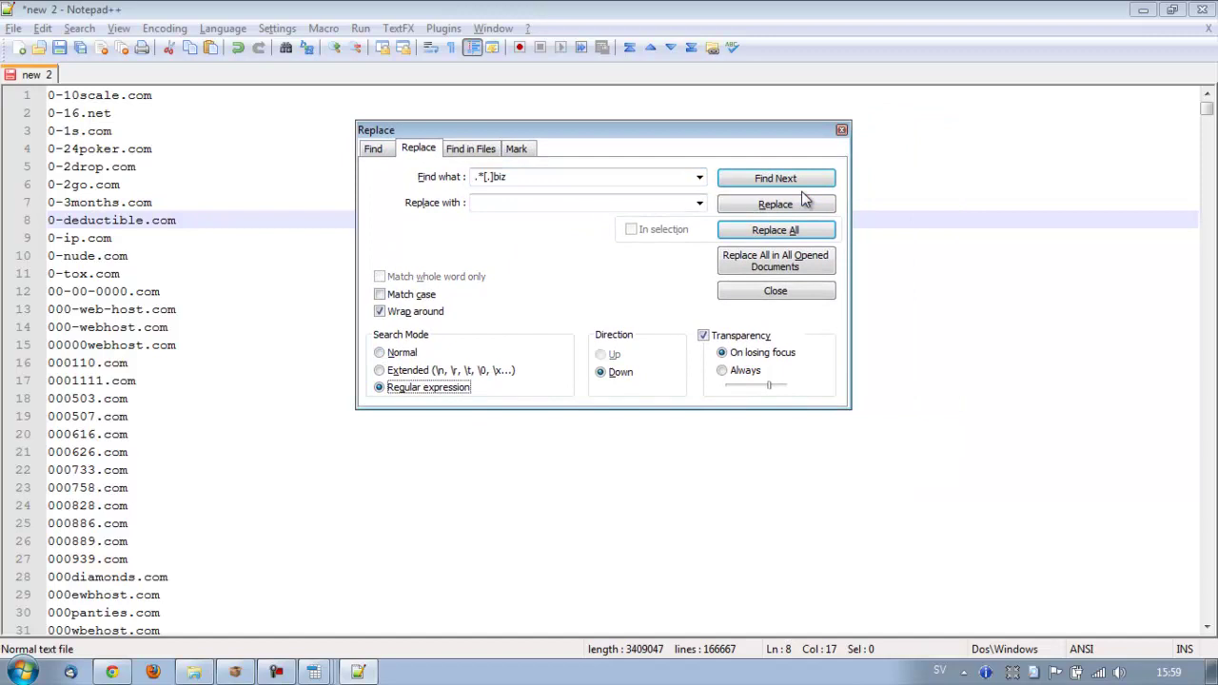
# Re-enter the biz ending of the pattern .*[.]biz and find its next match in the list.
pyautogui.click(580, 181)
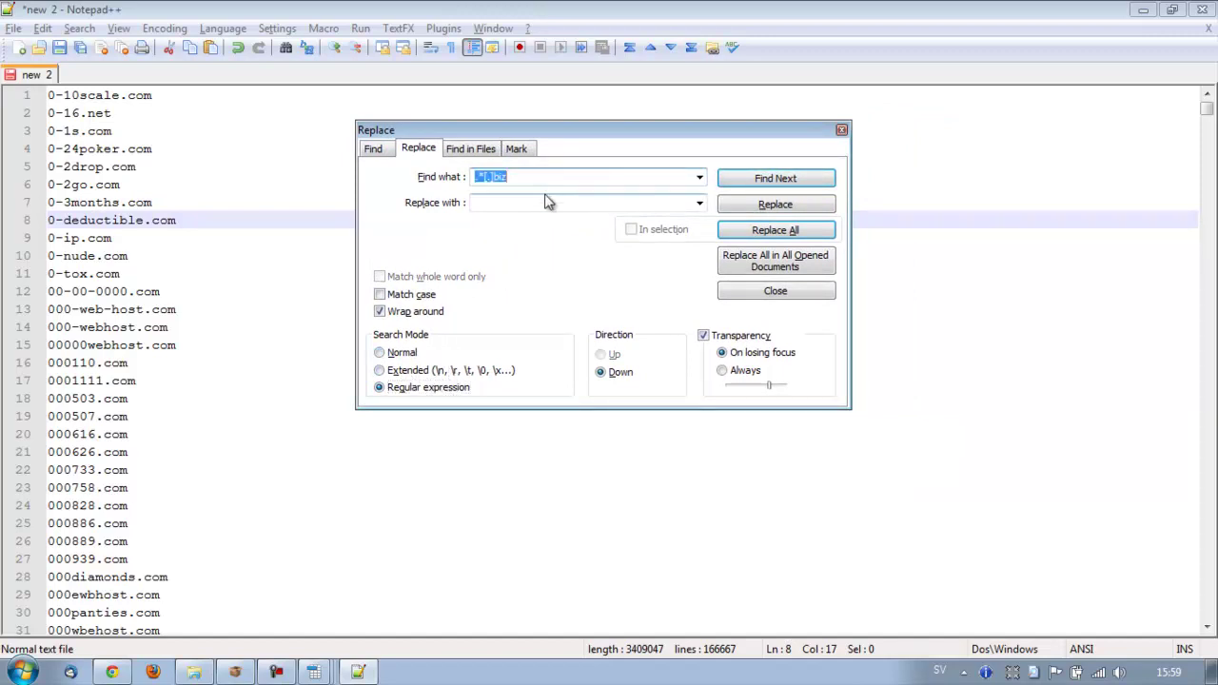
pyautogui.moveTo(565, 182); pyautogui.dragTo(440, 176)
pyautogui.click(521, 178)
pyautogui.click(480, 177)
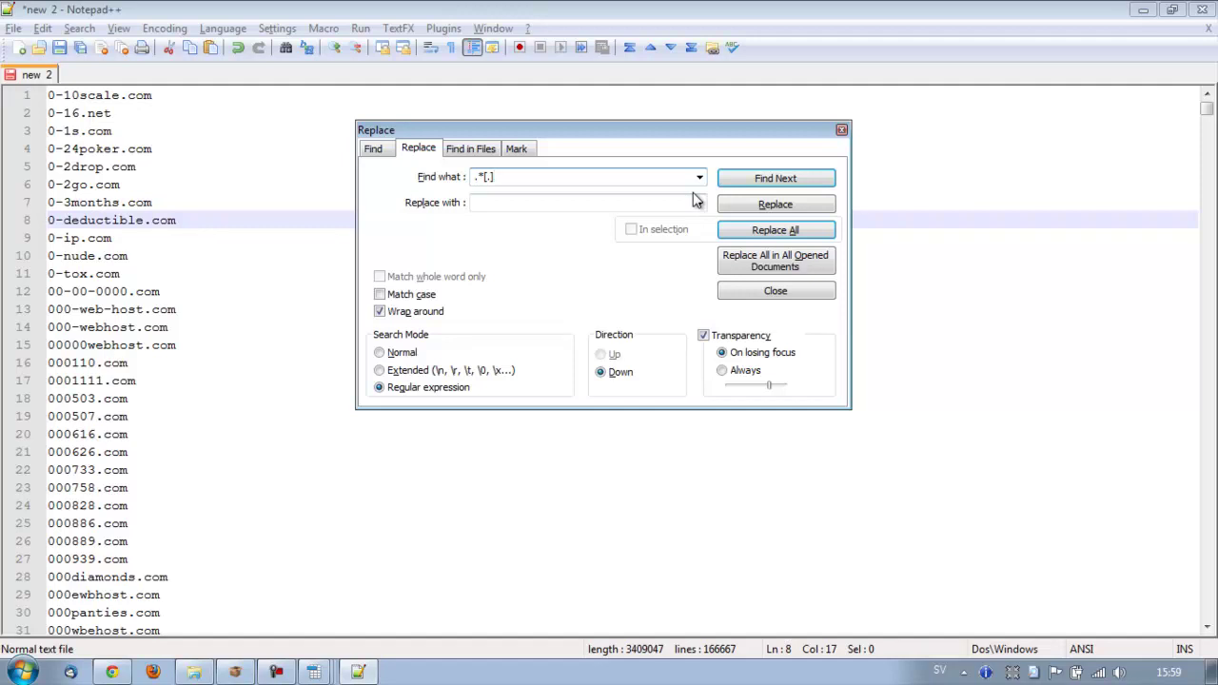
pyautogui.click(771, 181)
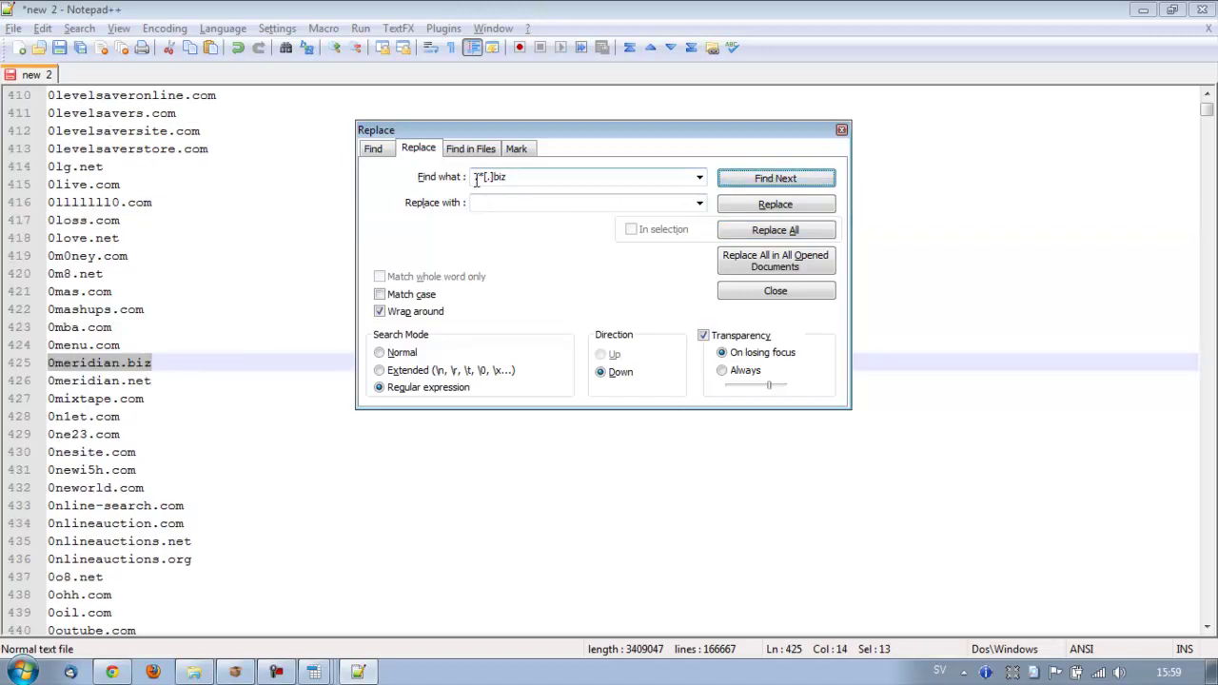
# Blank out all .biz domains by replacing every match of .*[.]biz with nothing.
pyautogui.click(476, 218)
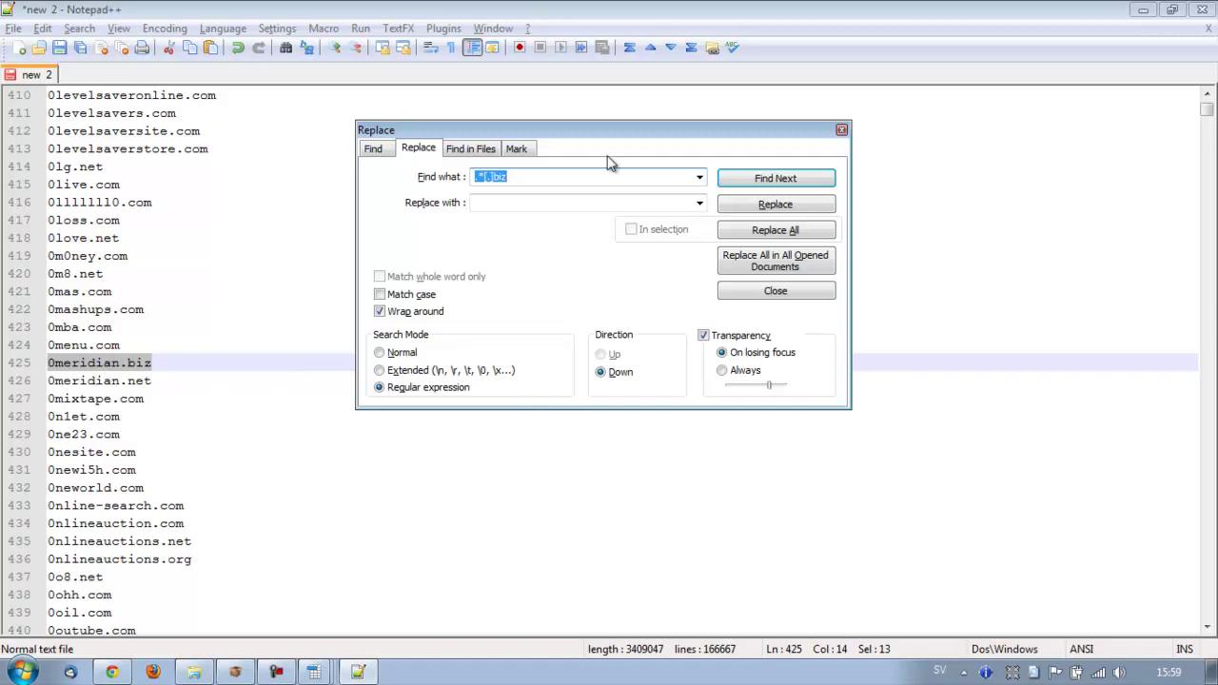
pyautogui.click(778, 232)
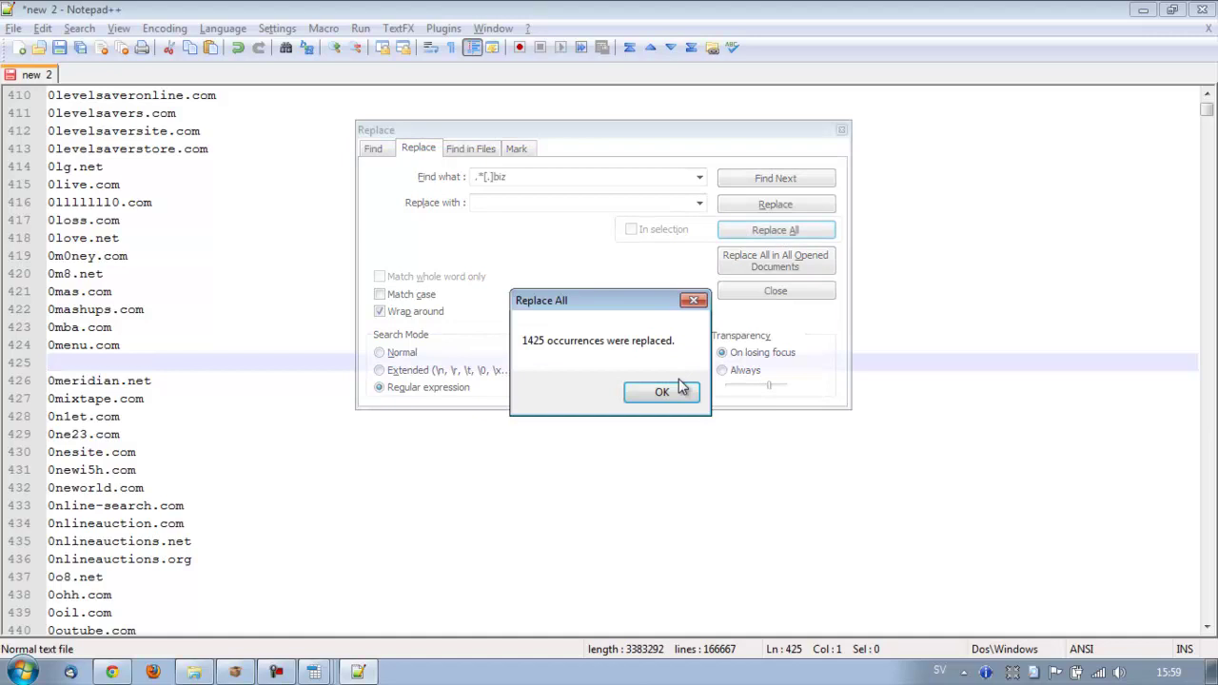
pyautogui.click(704, 391)
# Change the pattern to .*[.]us and replace all its matches with nothing.
pyautogui.click(556, 175)
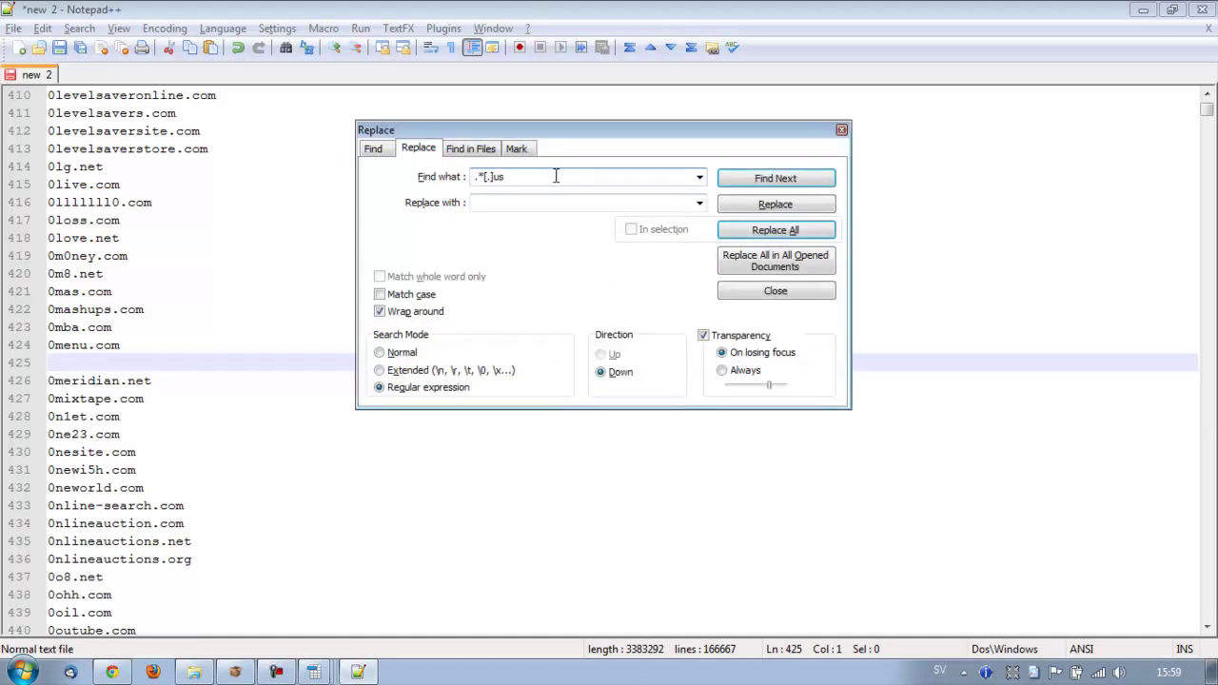
pyautogui.click(776, 240)
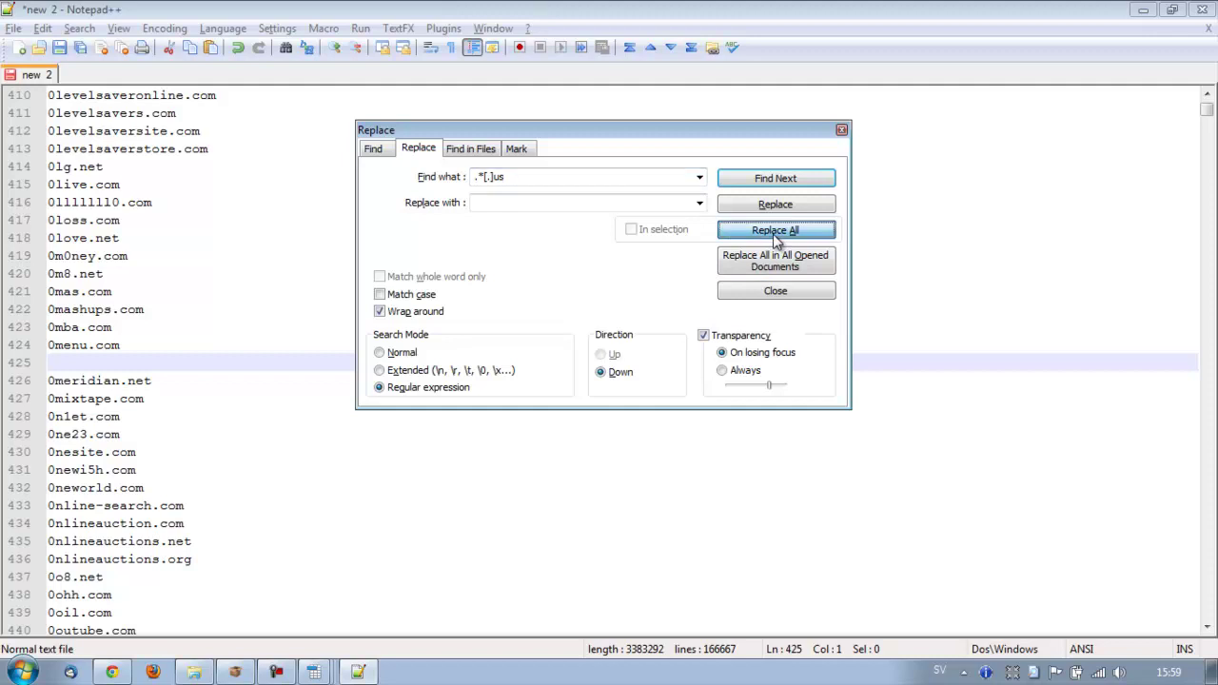
pyautogui.click(655, 392)
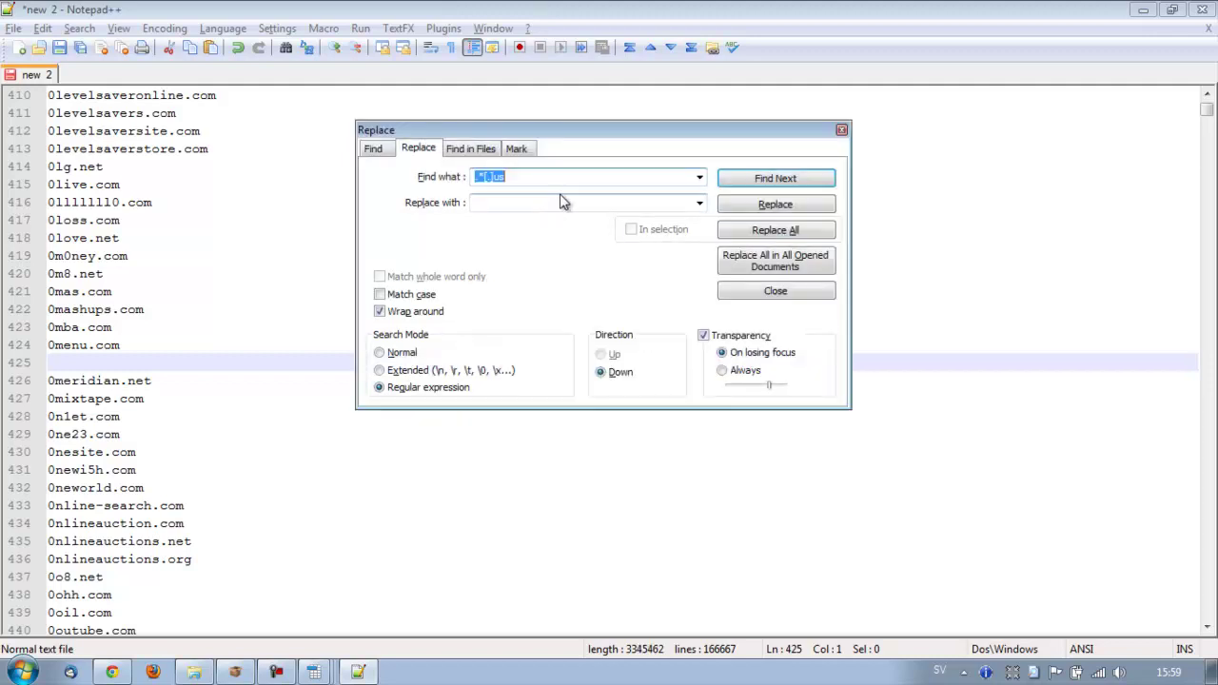
# Change the pattern to .*[.]info and replace all its matches with nothing.
pyautogui.click(575, 181)
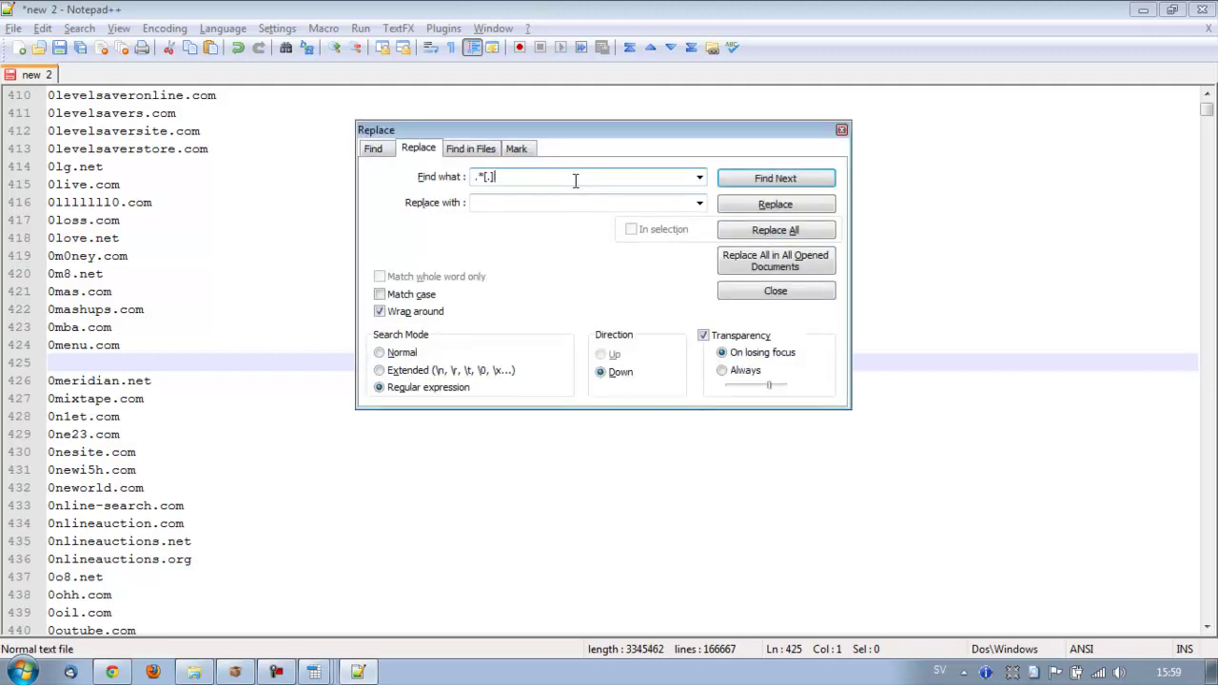
pyautogui.click(748, 229)
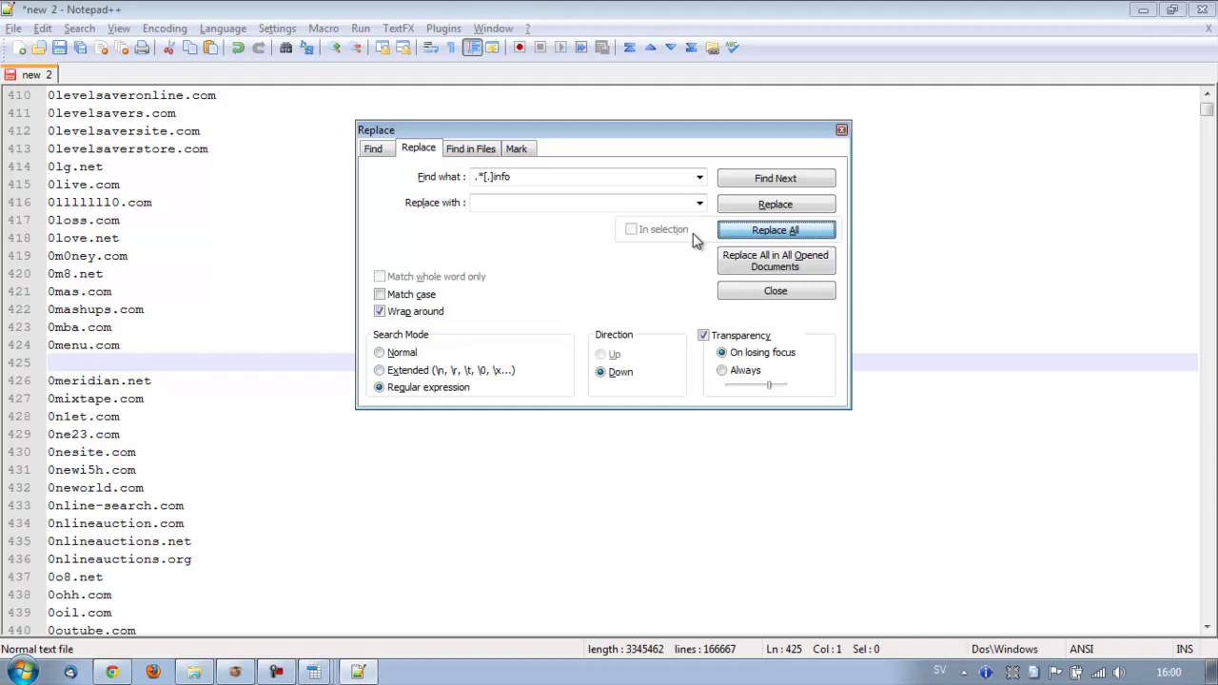
pyautogui.click(663, 391)
# Change the pattern to .*[.]tv and replace all its matches with nothing.
pyautogui.click(545, 174)
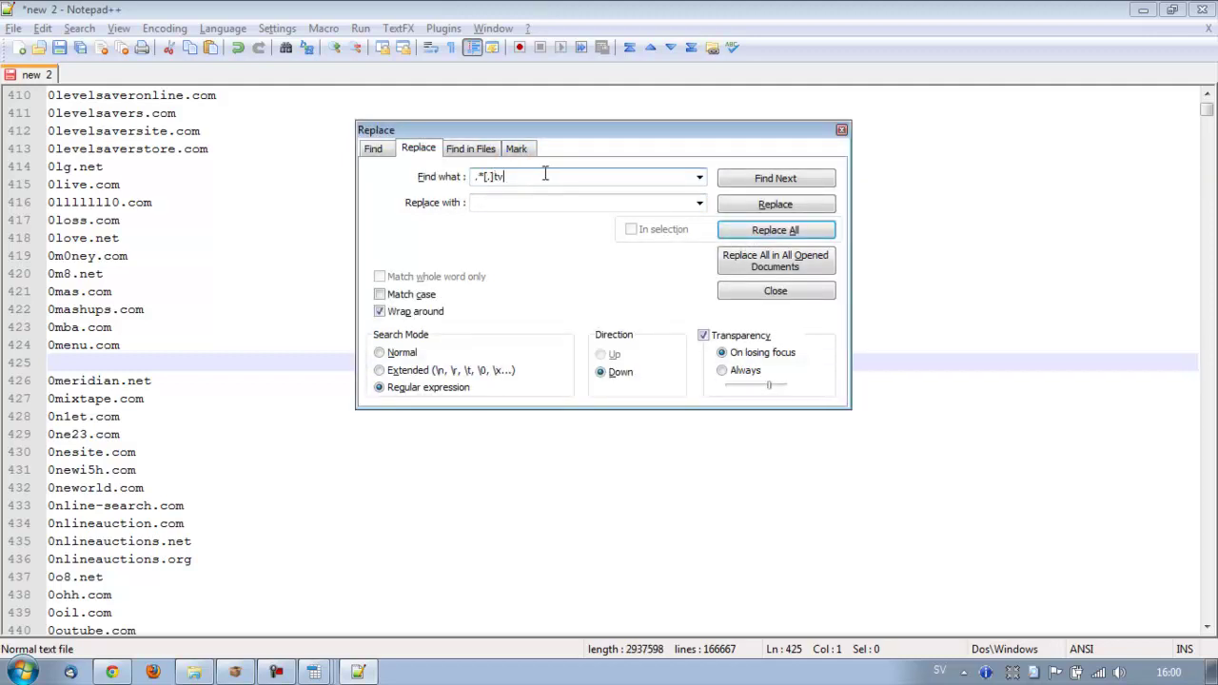
pyautogui.click(775, 233)
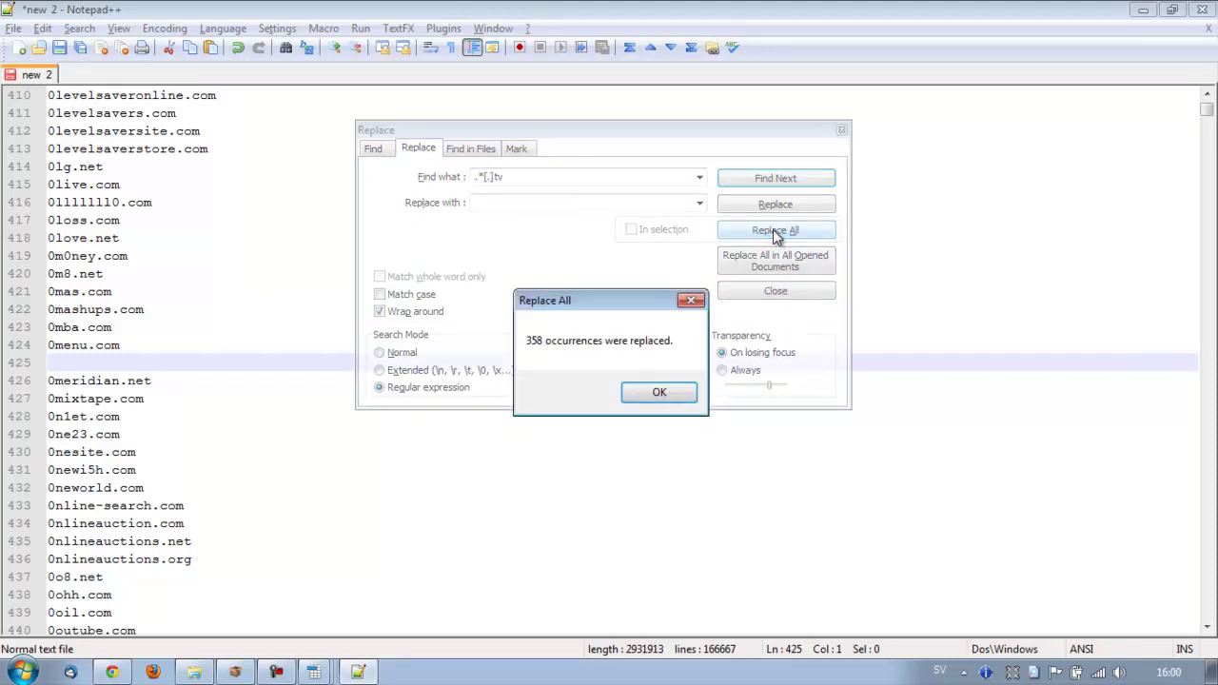
pyautogui.press('Return')
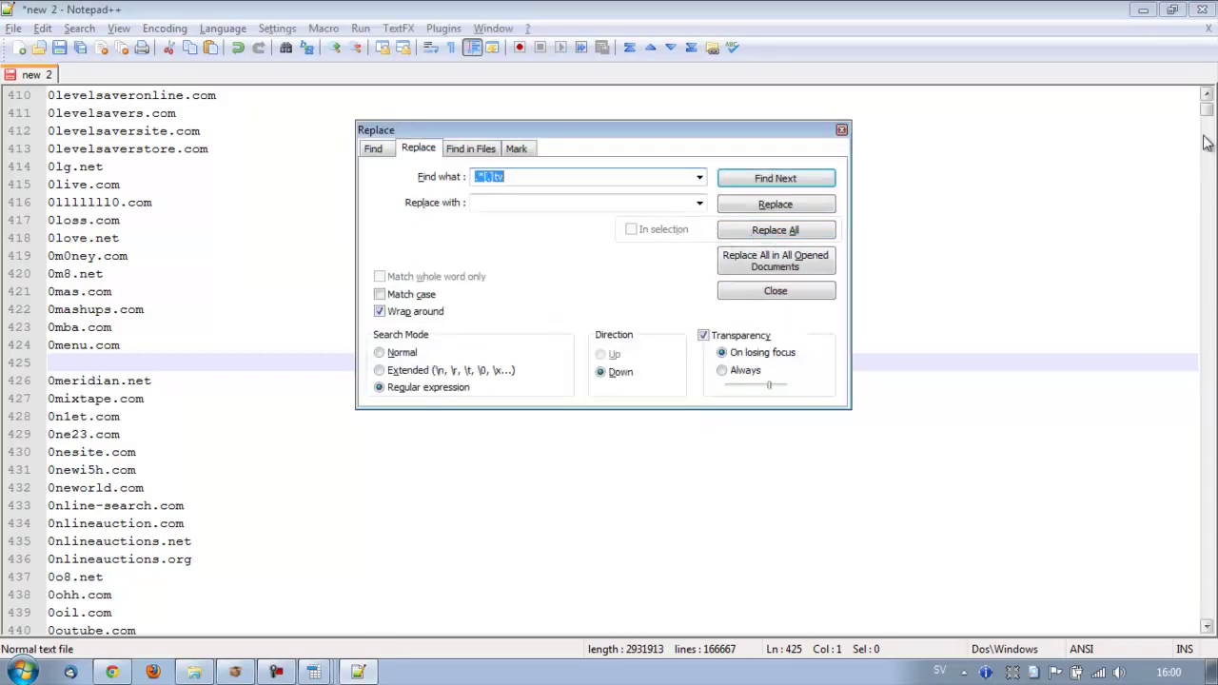
# Check the list around the emptied lines, change the pattern to .*[.]mobi and replace all its matches with nothing.
pyautogui.moveTo(1207, 110); pyautogui.dragTo(1207, 312)
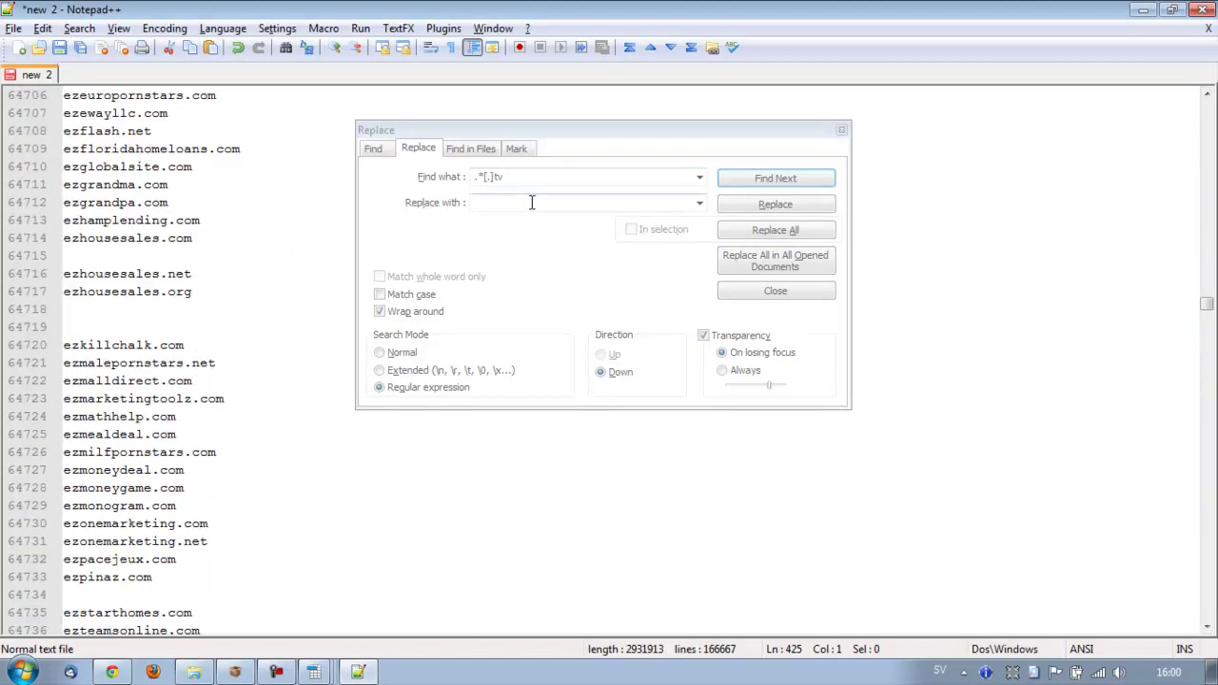
pyautogui.click(552, 176)
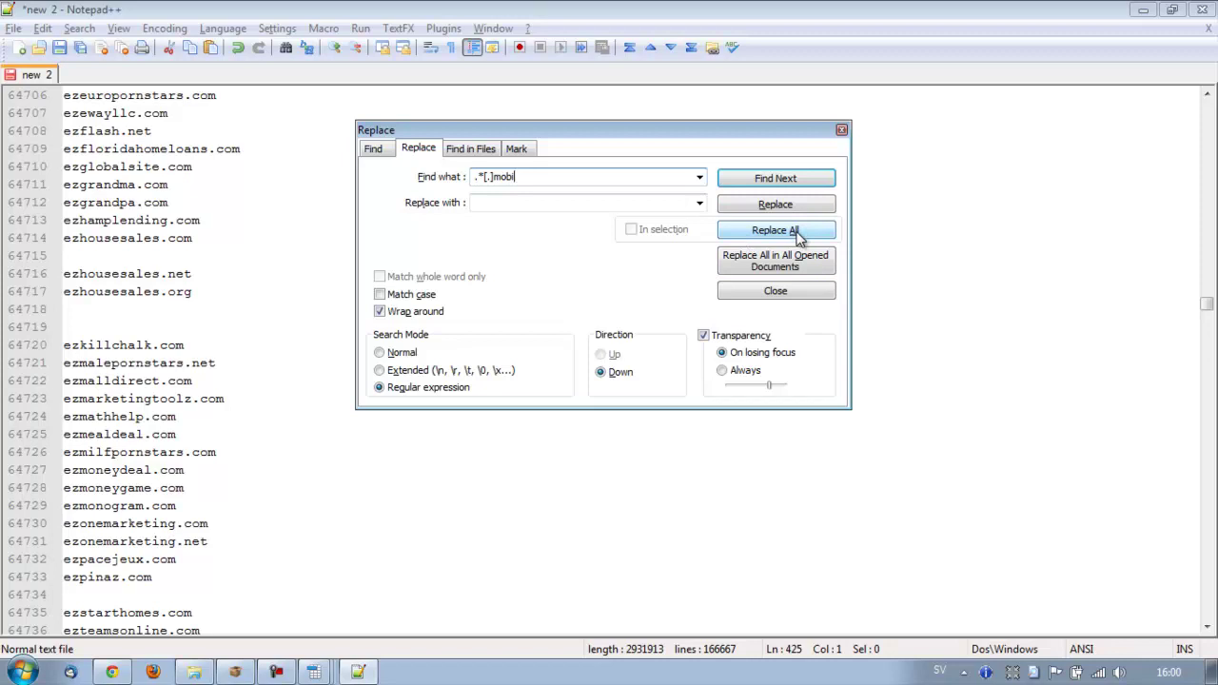
pyautogui.click(795, 232)
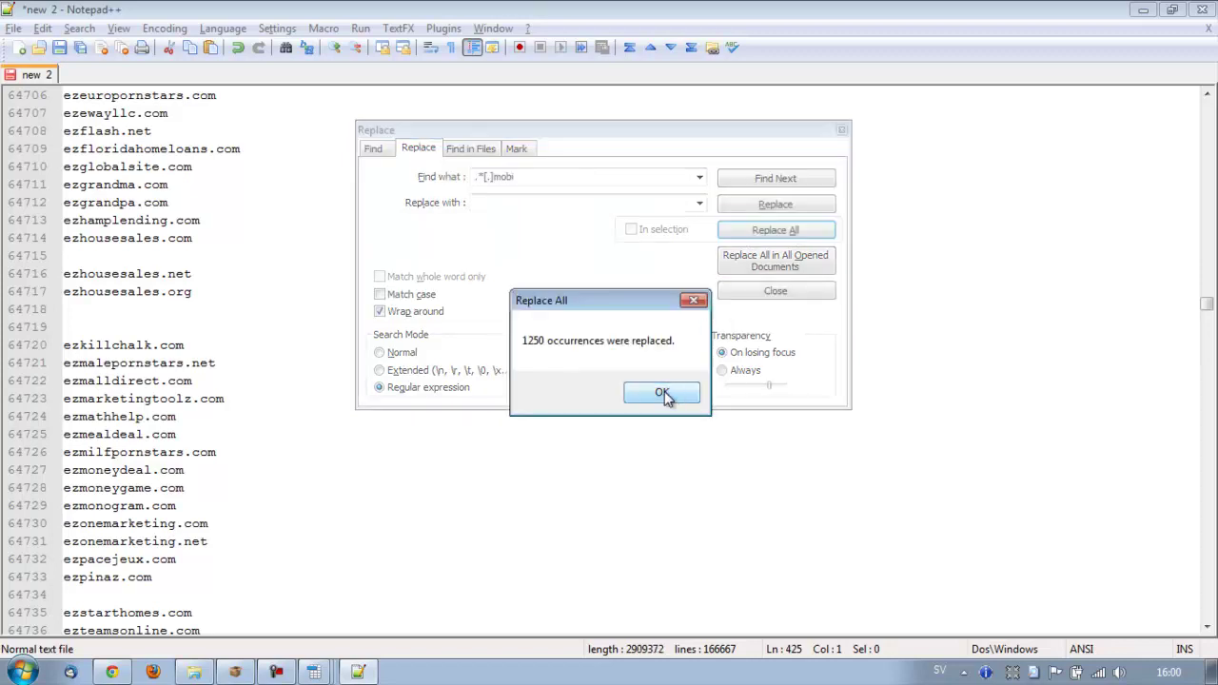
pyautogui.click(661, 393)
# Sort all lines of the domain list case-sensitively in ascending order, outputting only unique lines.
pyautogui.click(223, 381)
pyautogui.hotkey('ctrl', 'a')
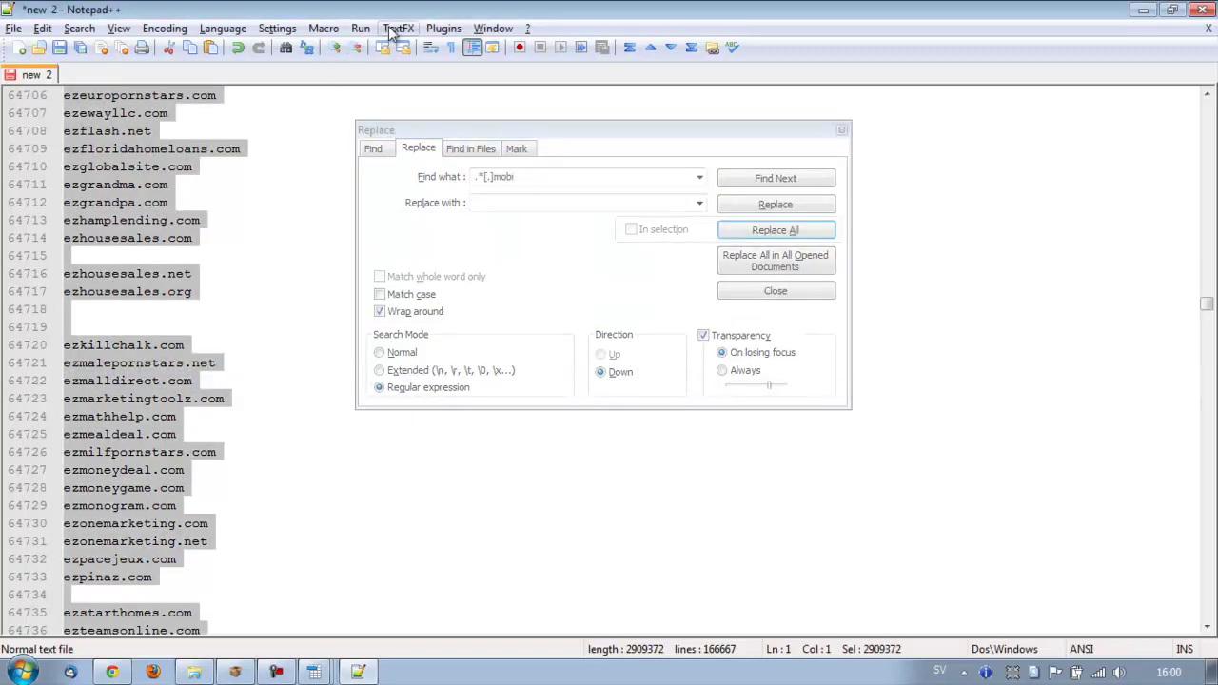
pyautogui.click(395, 29)
pyautogui.moveTo(520, 175)
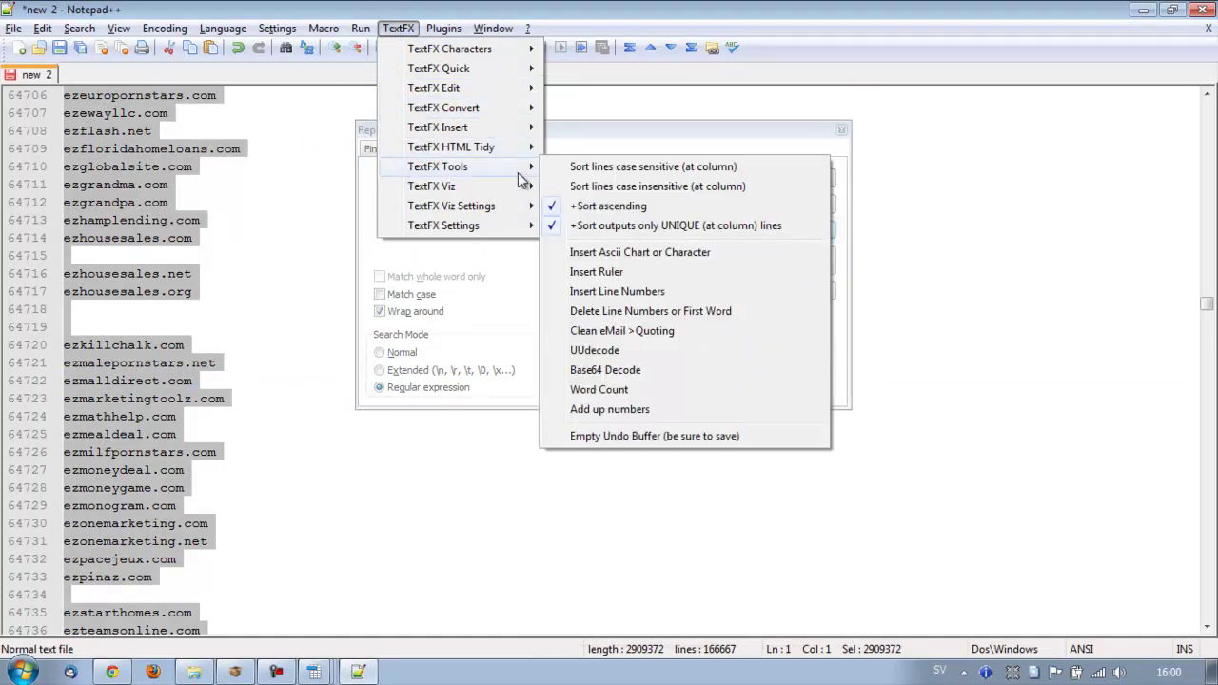
pyautogui.click(577, 169)
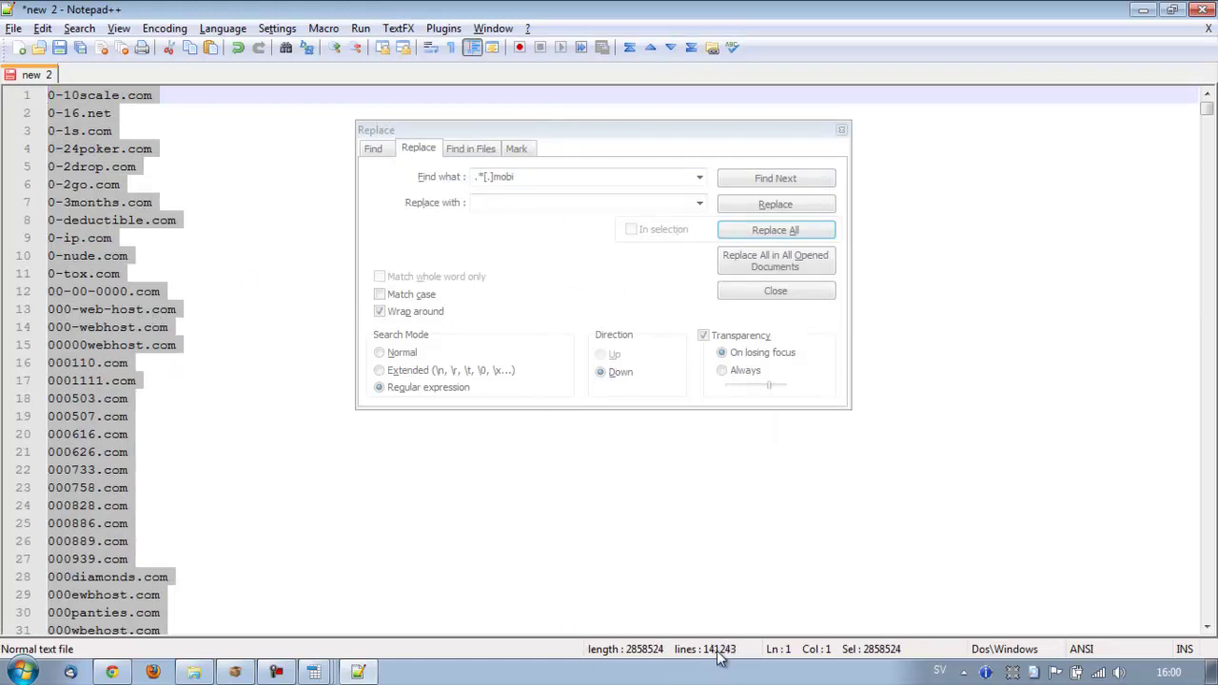
# Copy the whole sorted domain list, switch to ScrapeBox and append it from the clipboard to the harvested URLs.
pyautogui.rightClick(105, 276)
pyautogui.click(153, 305)
pyautogui.click(235, 671)
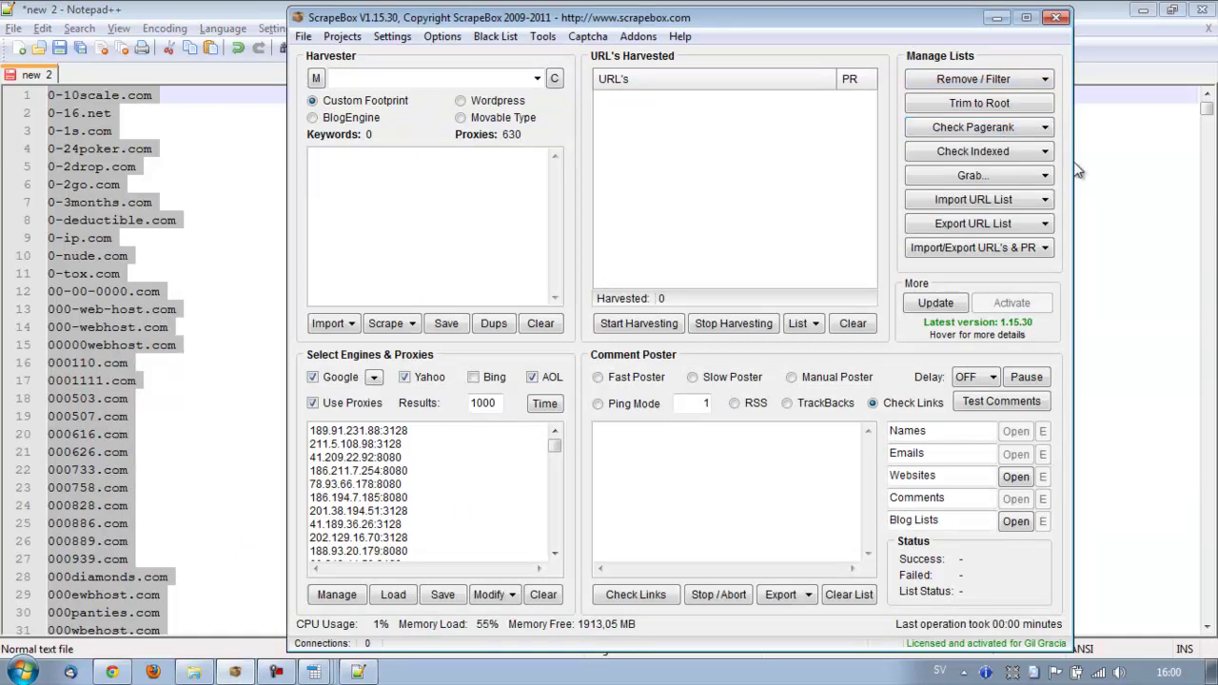
pyautogui.click(679, 37)
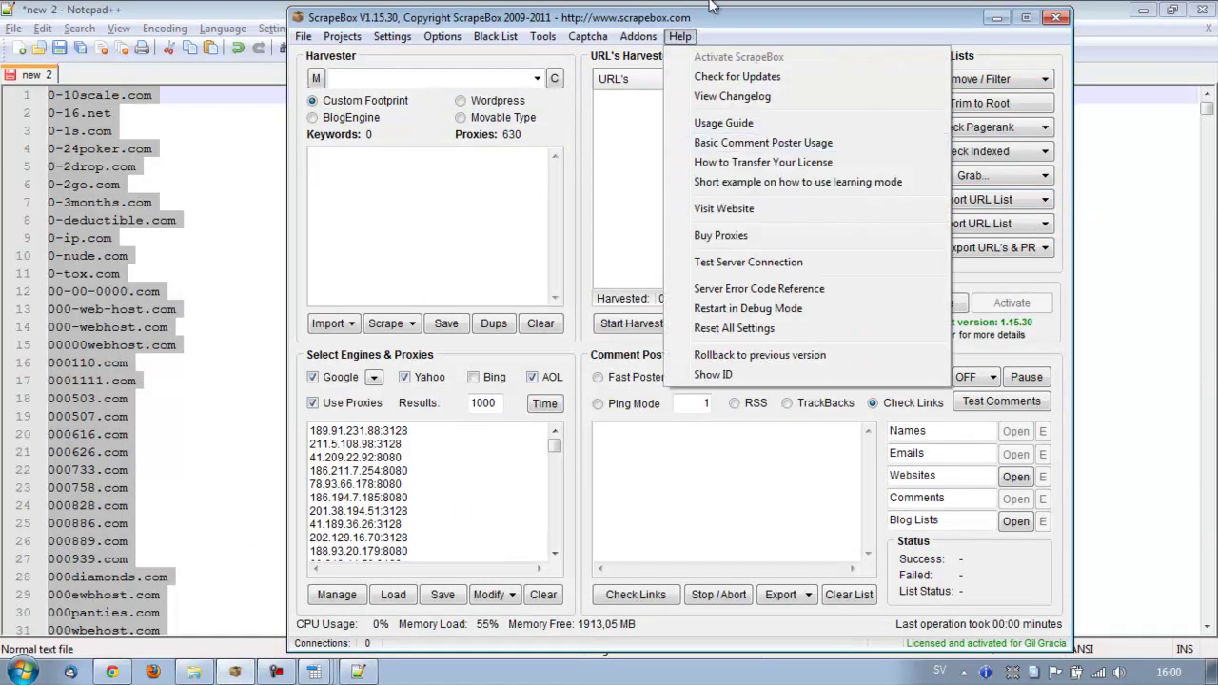
pyautogui.moveTo(744, 19); pyautogui.dragTo(829, 43)
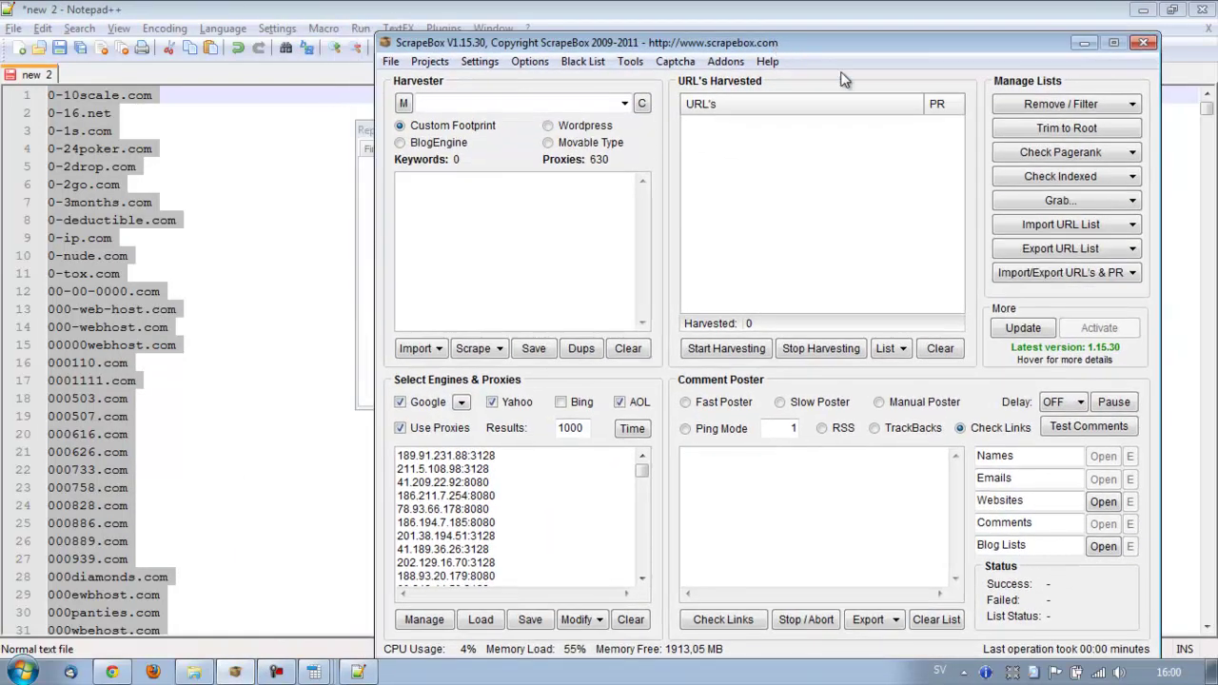
pyautogui.click(1108, 227)
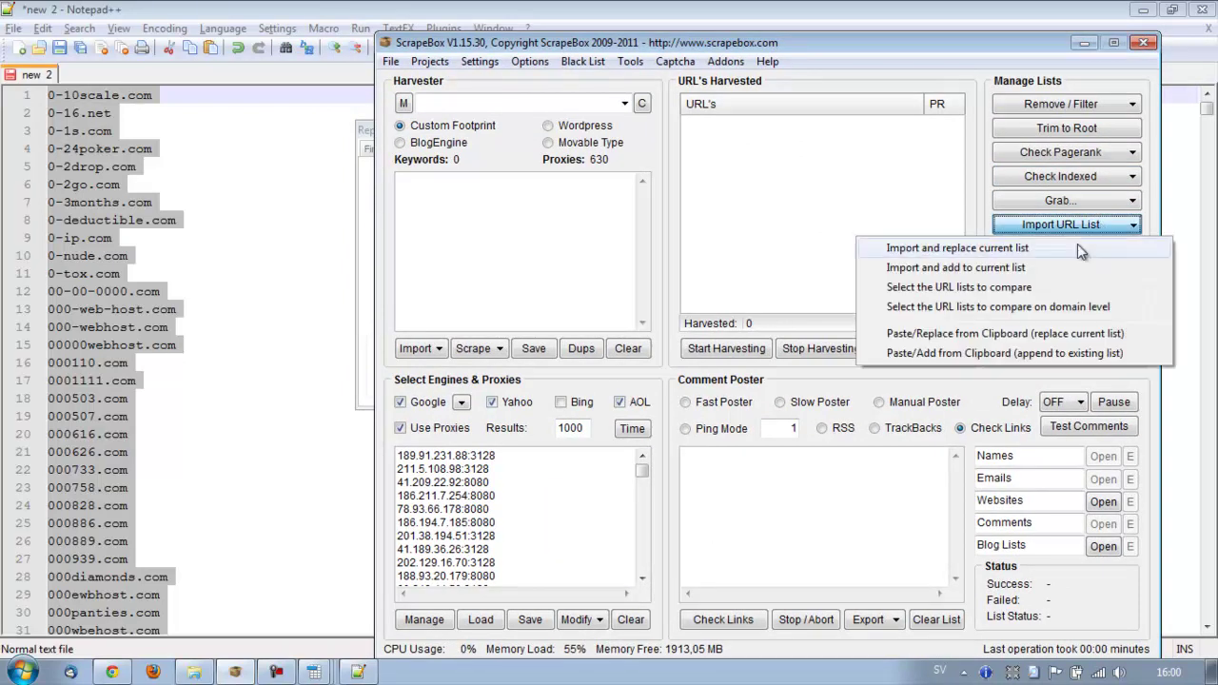
pyautogui.click(1016, 354)
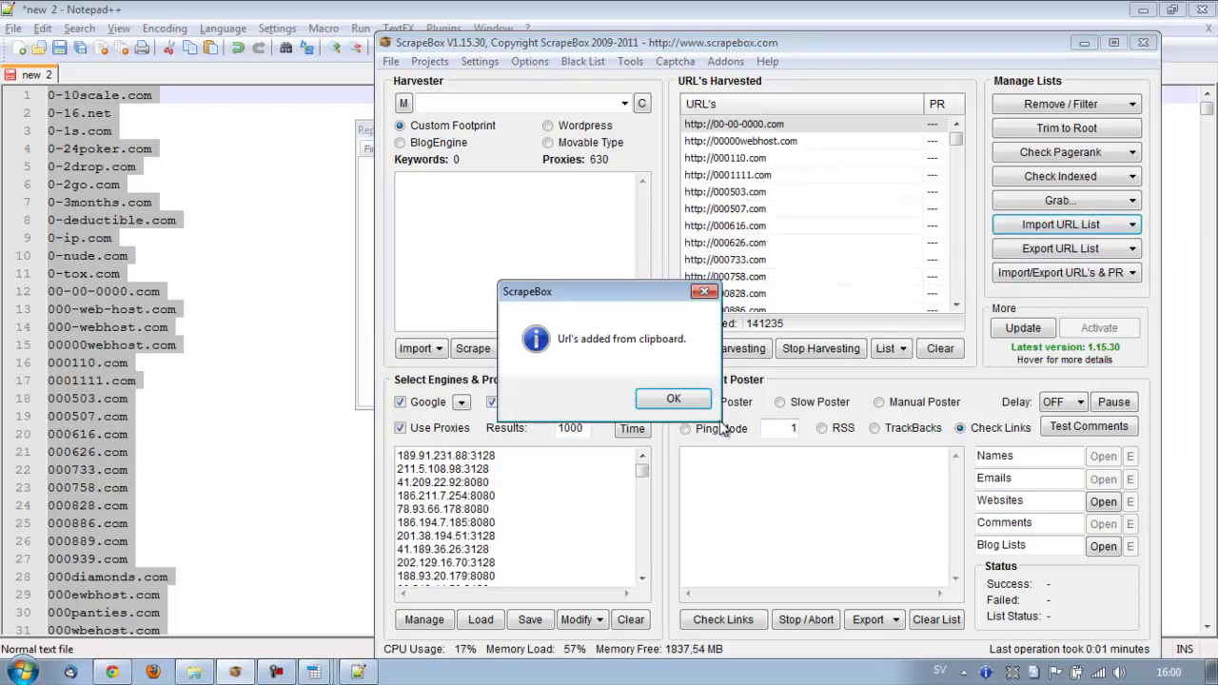
pyautogui.click(677, 399)
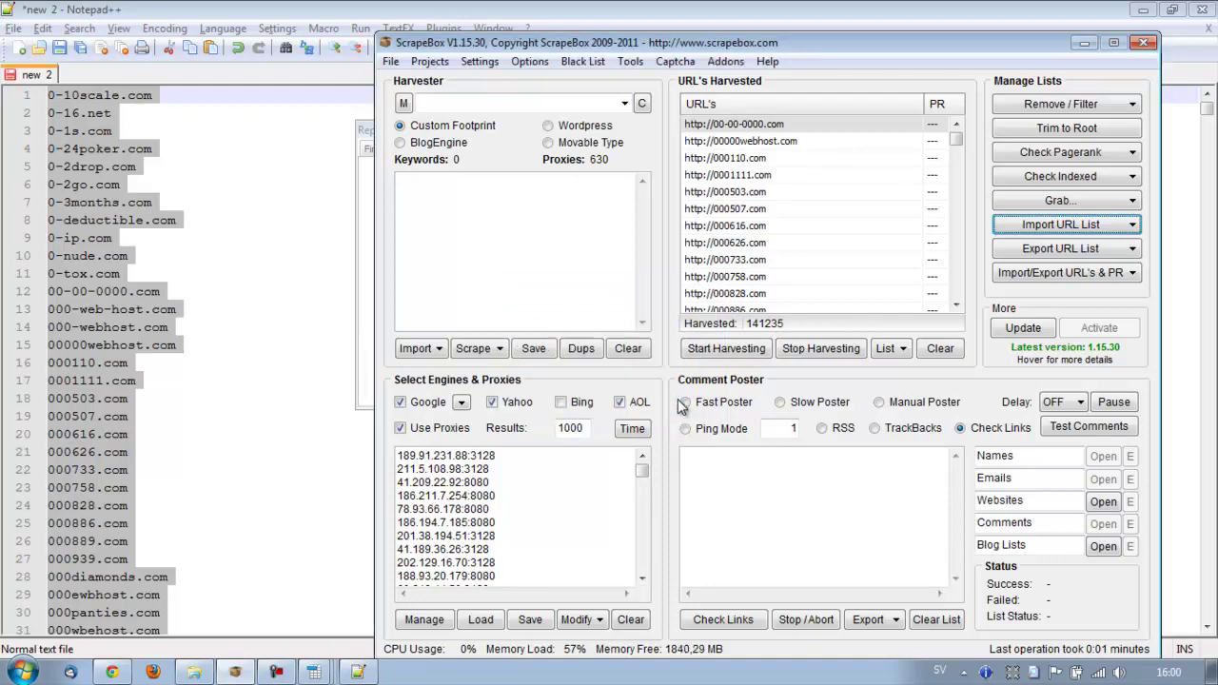
# Look over the loaded proxy list and run the domain PageRank check on the harvested URLs.
pyautogui.moveTo(848, 52); pyautogui.dragTo(530, 47)
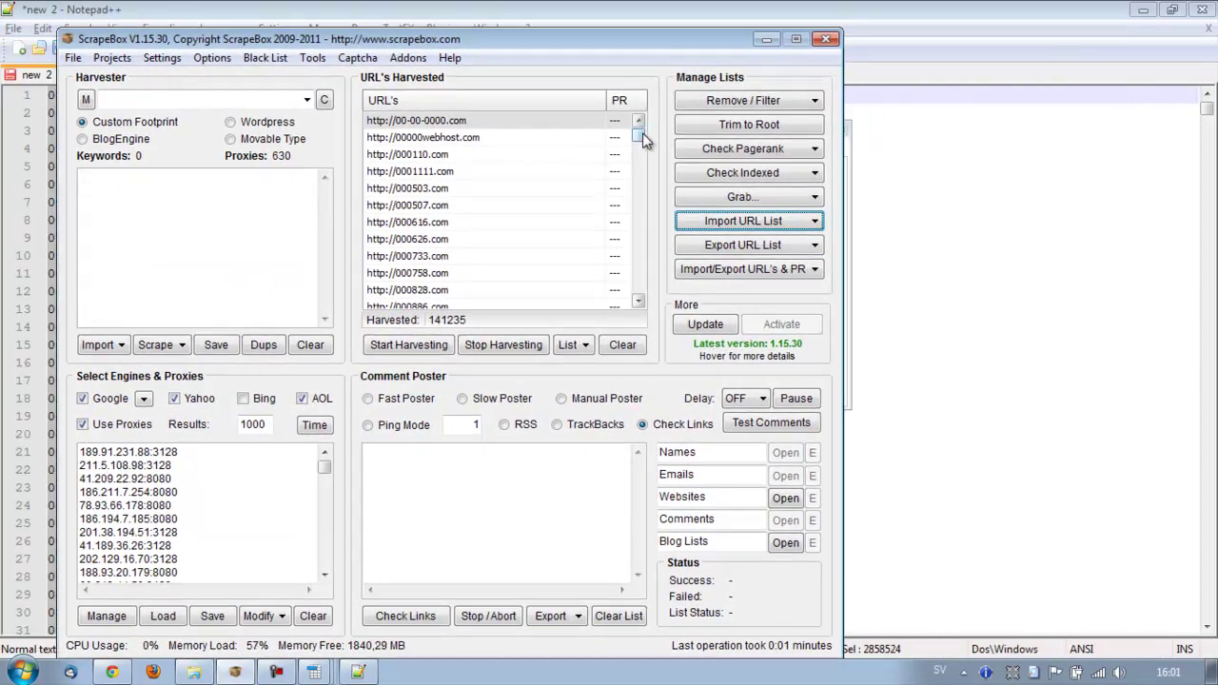
pyautogui.moveTo(84, 454); pyautogui.dragTo(149, 596)
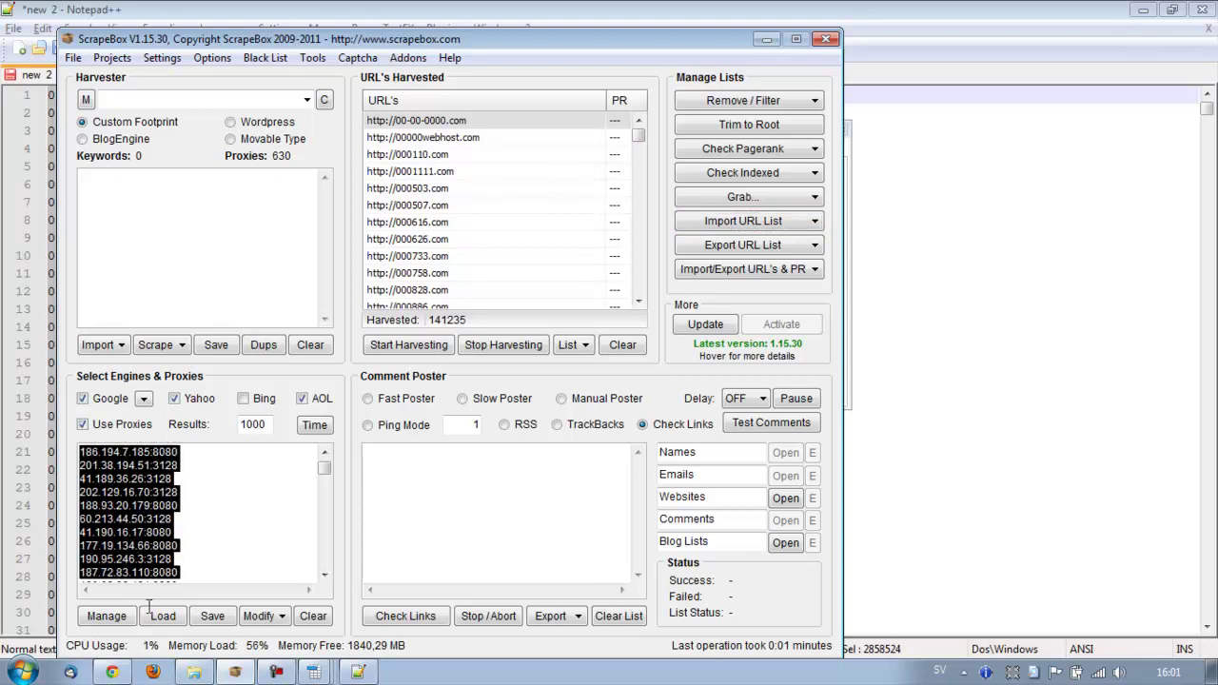
pyautogui.moveTo(323, 467); pyautogui.dragTo(323, 540)
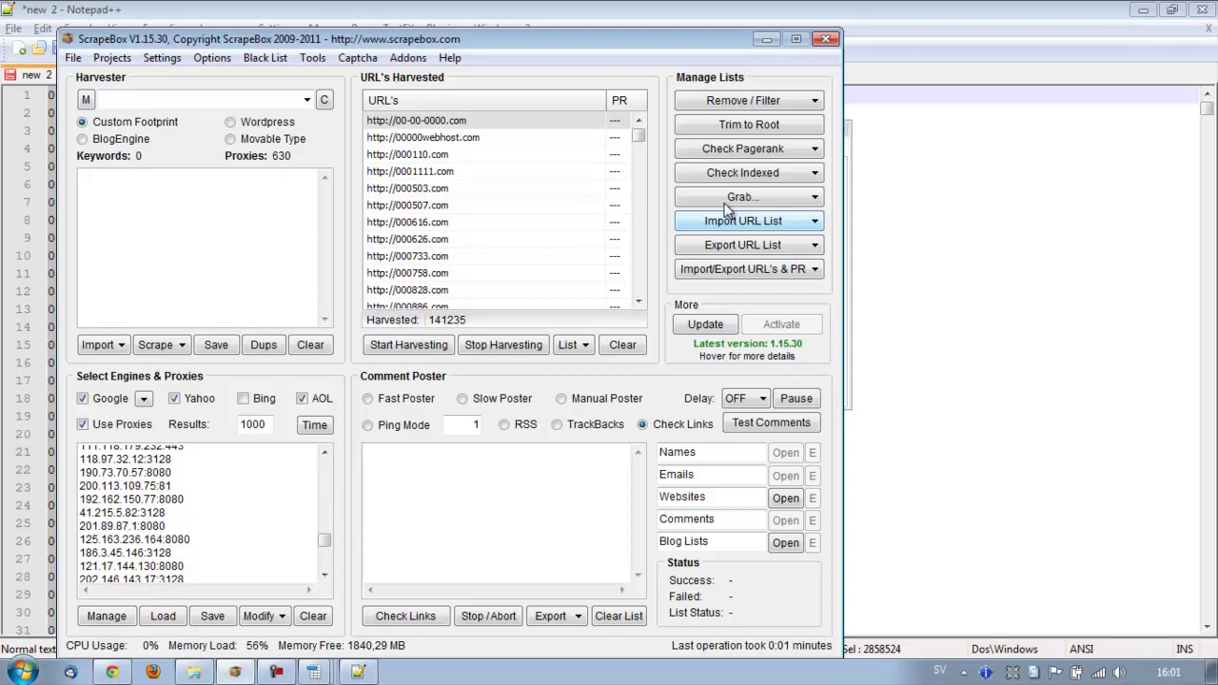
pyautogui.click(752, 155)
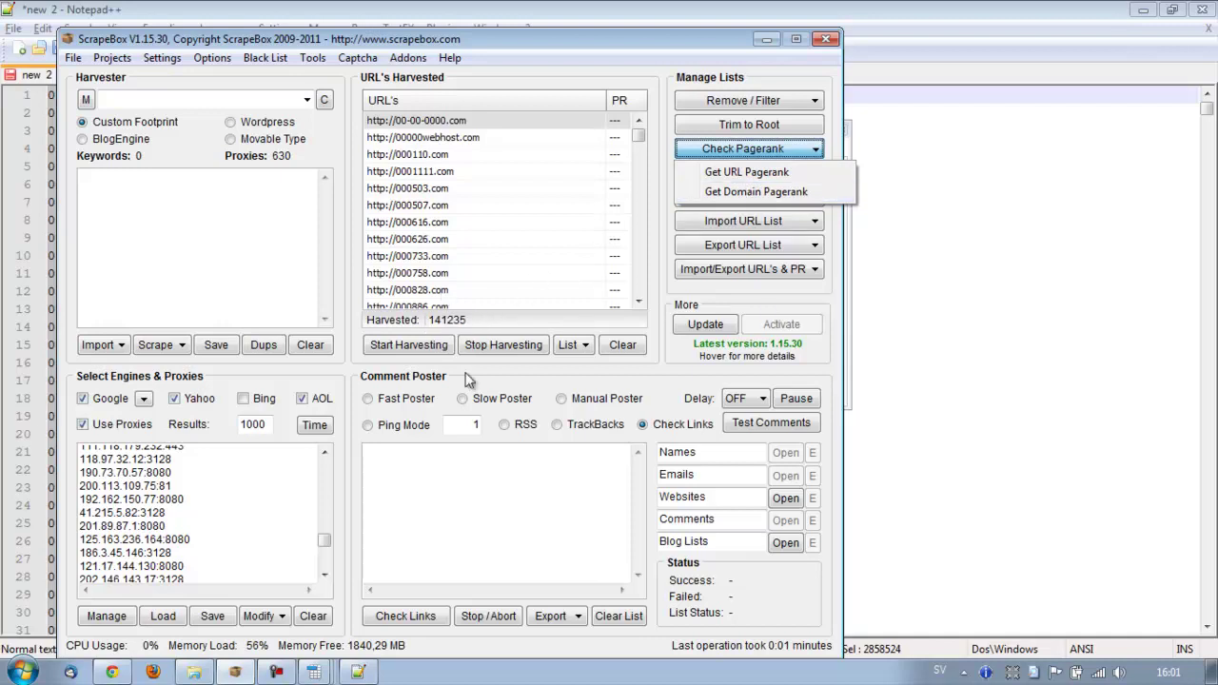
pyautogui.moveTo(331, 675)
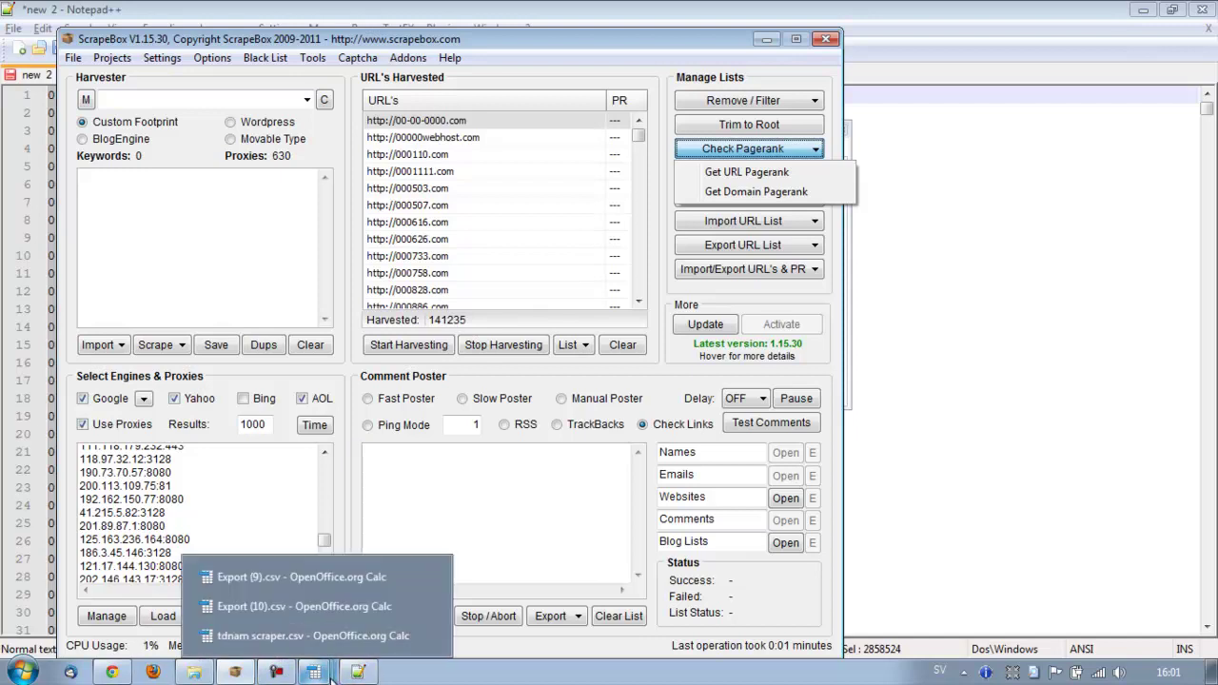
pyautogui.moveTo(285, 675)
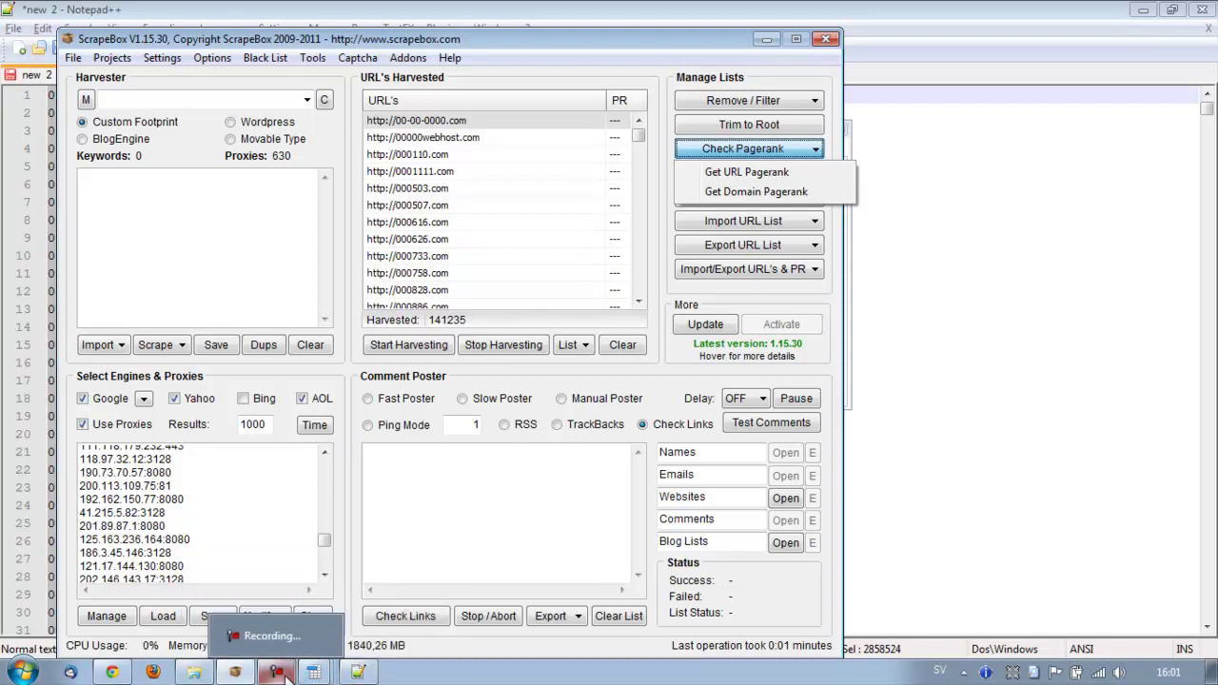
pyautogui.click(764, 192)
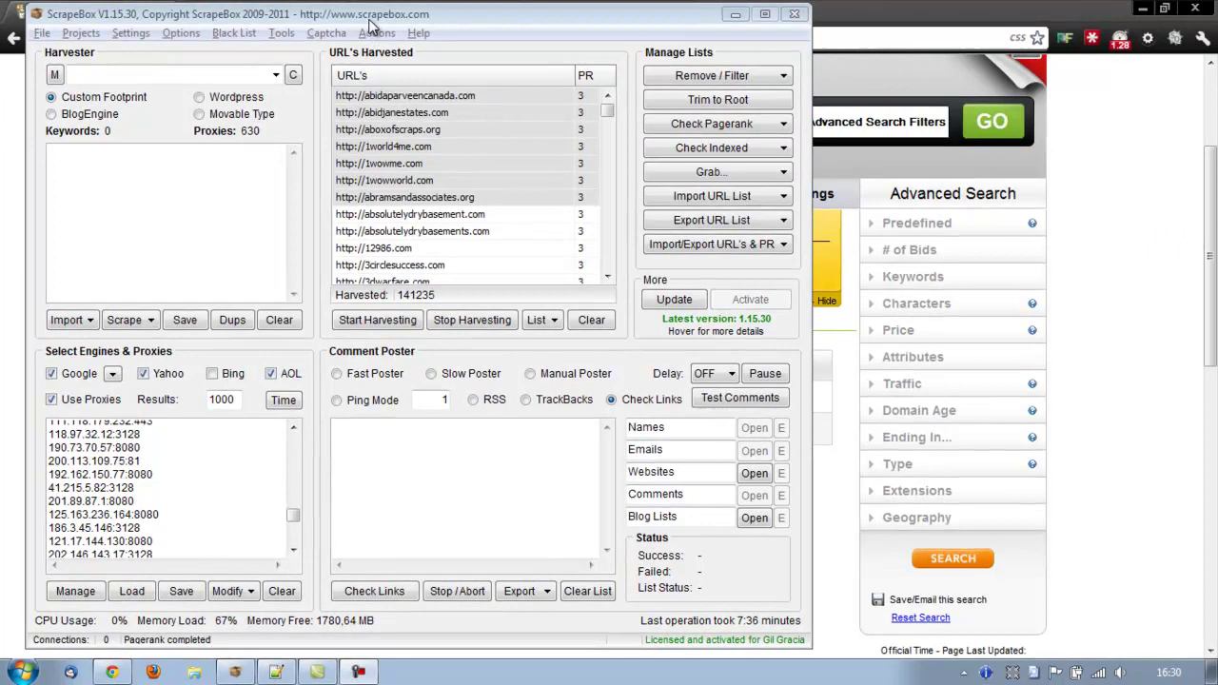
# Sort the harvested URLs by PR with the highest values first.
pyautogui.moveTo(370, 19); pyautogui.dragTo(442, 26)
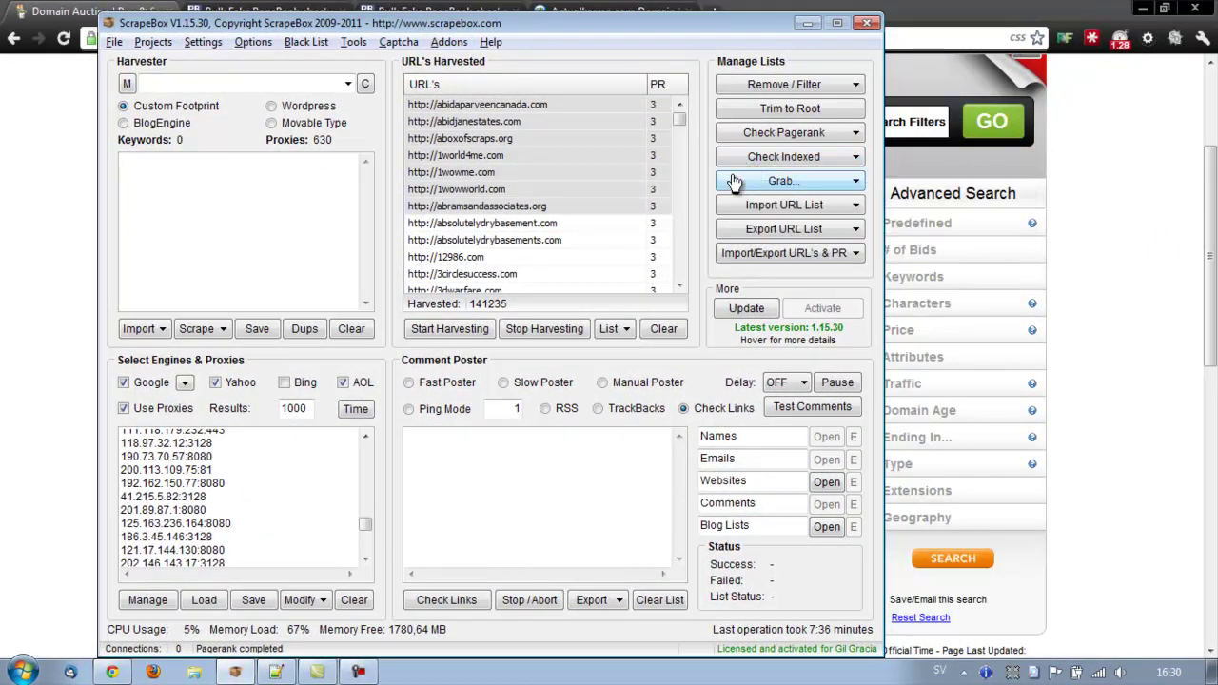
pyautogui.moveTo(681, 130); pyautogui.dragTo(680, 109)
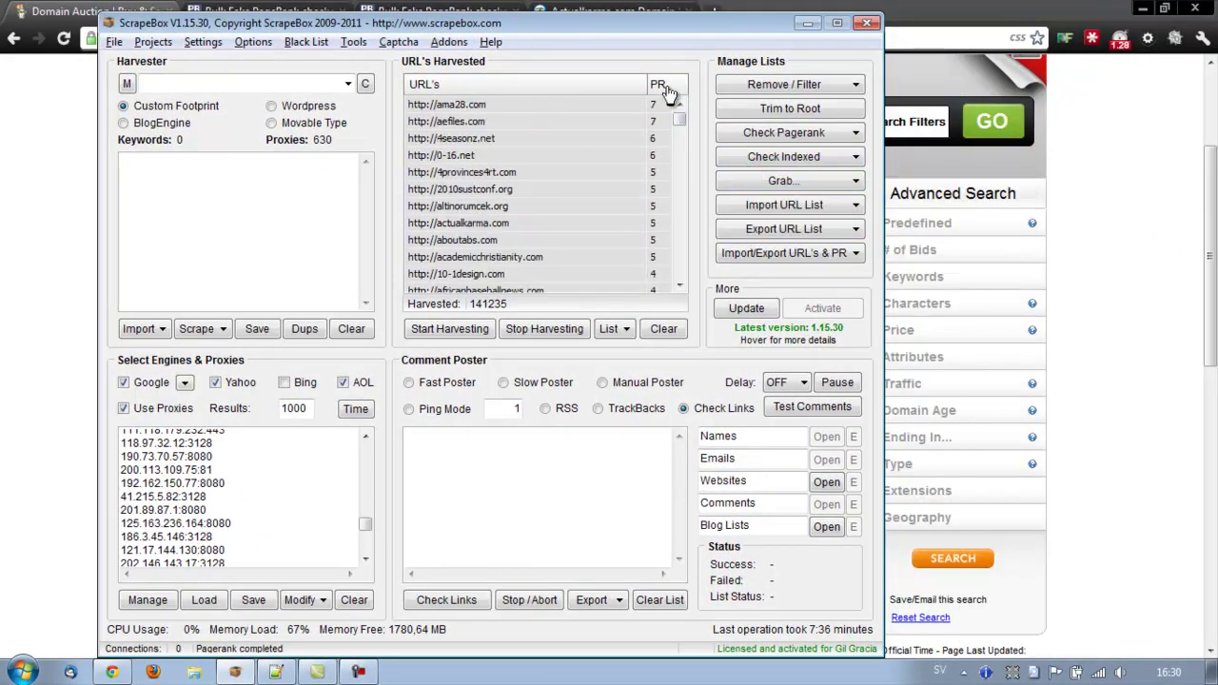
pyautogui.click(660, 86)
pyautogui.click(668, 88)
pyautogui.moveTo(681, 127); pyautogui.dragTo(681, 120)
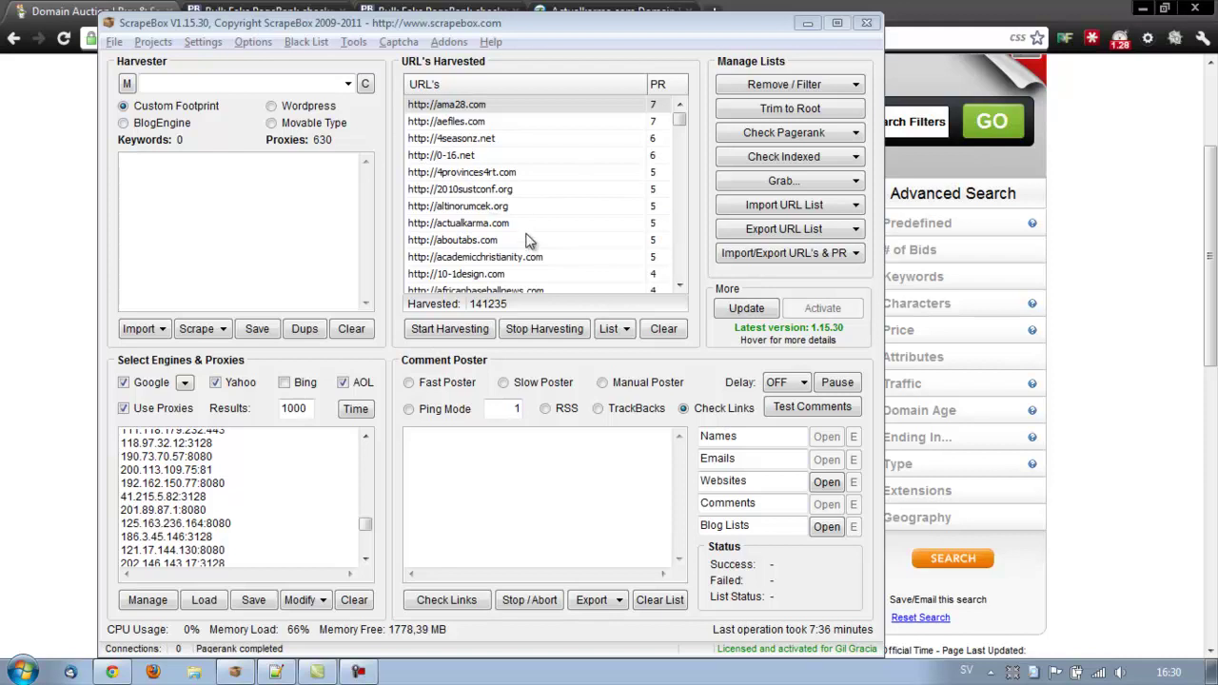
# Look through the available addons, select the URLs from ama28.com to academicchristianity.com and examine the lower-ranked ones.
pyautogui.click(449, 42)
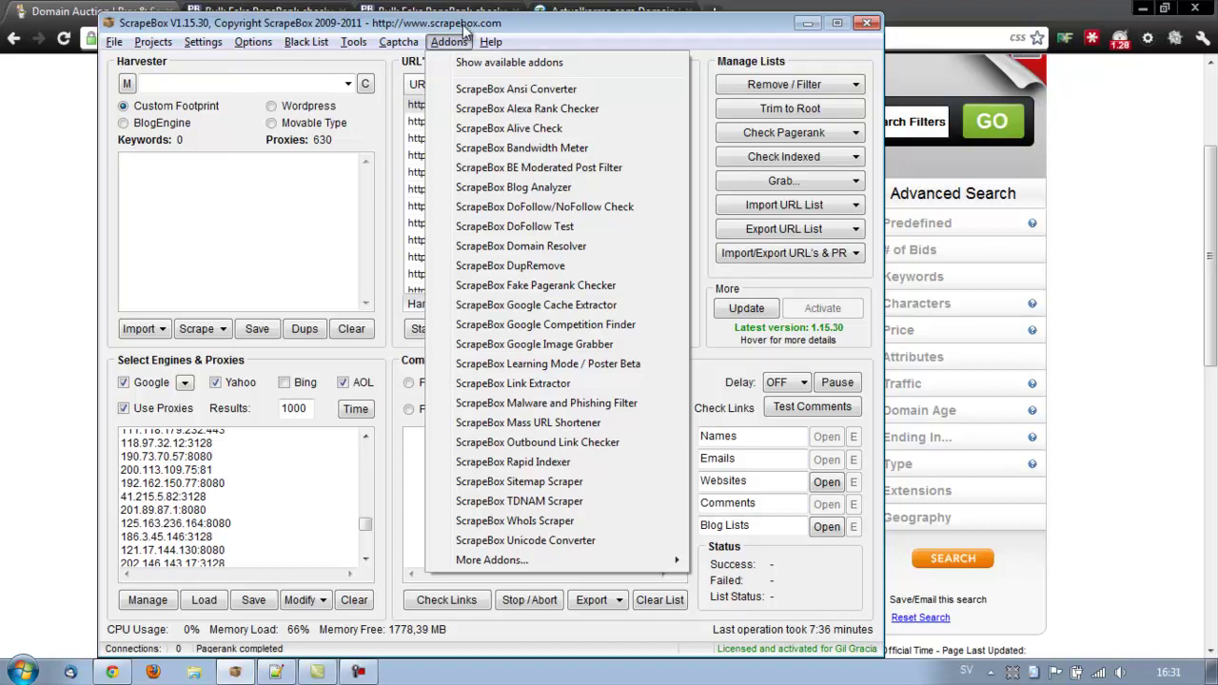
pyautogui.click(462, 29)
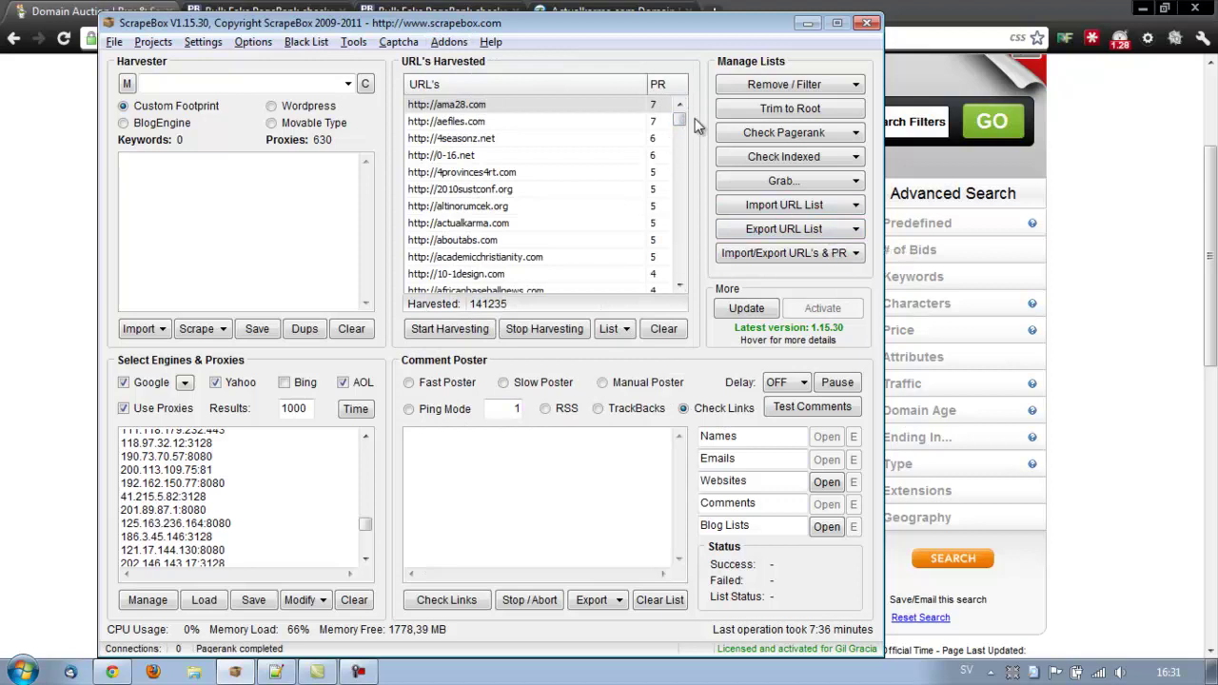
pyautogui.keyDown('shift'); pyautogui.click(561, 257); pyautogui.keyUp('shift')
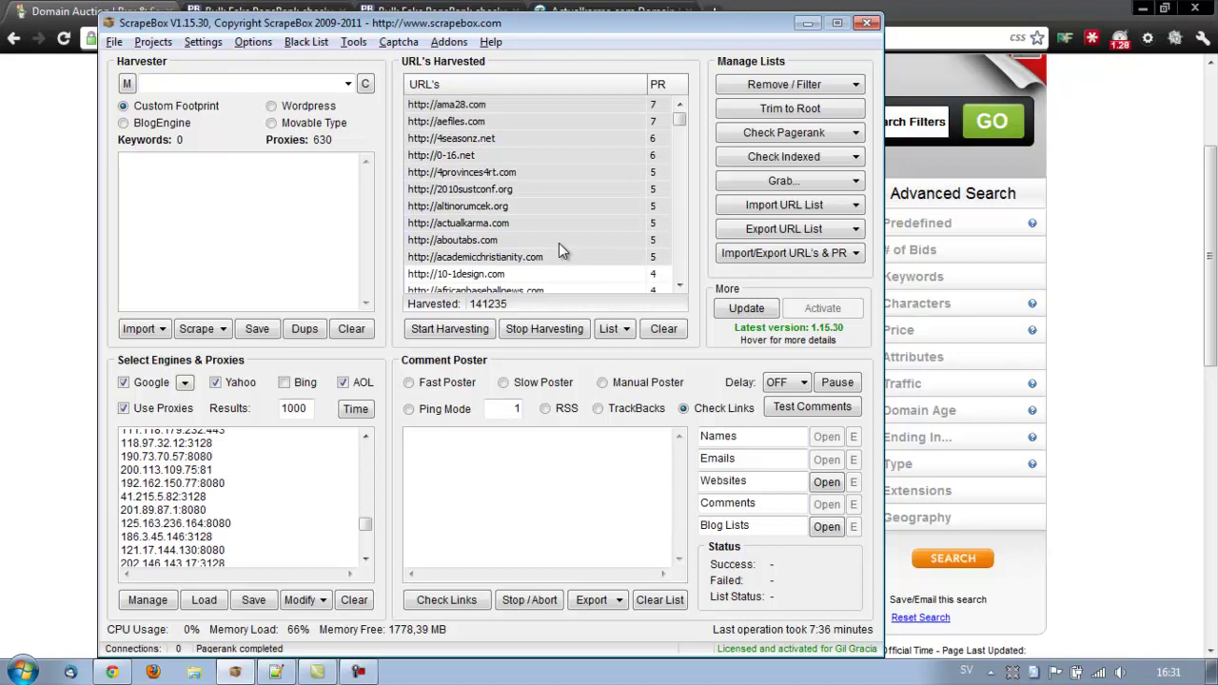
pyautogui.press('Delete')
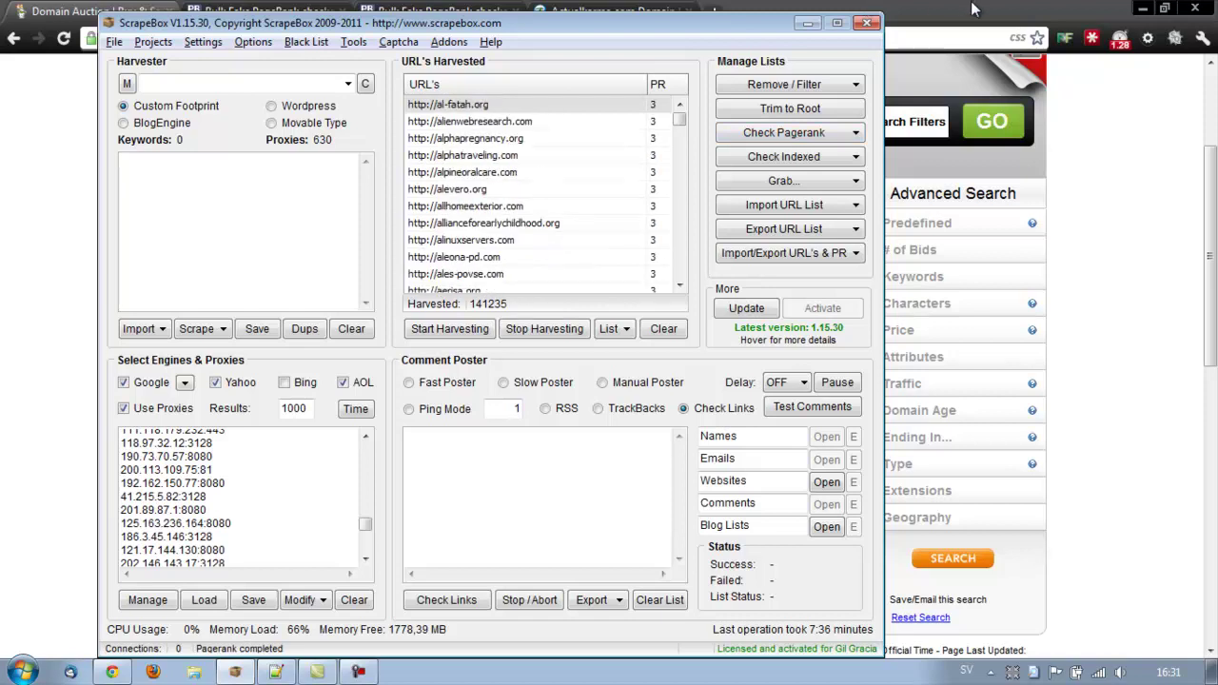
# Switch to the browser's Fake PageRank Checker site and read its service overview and Bulk Fake PageRank Checker Guide.
pyautogui.click(807, 22)
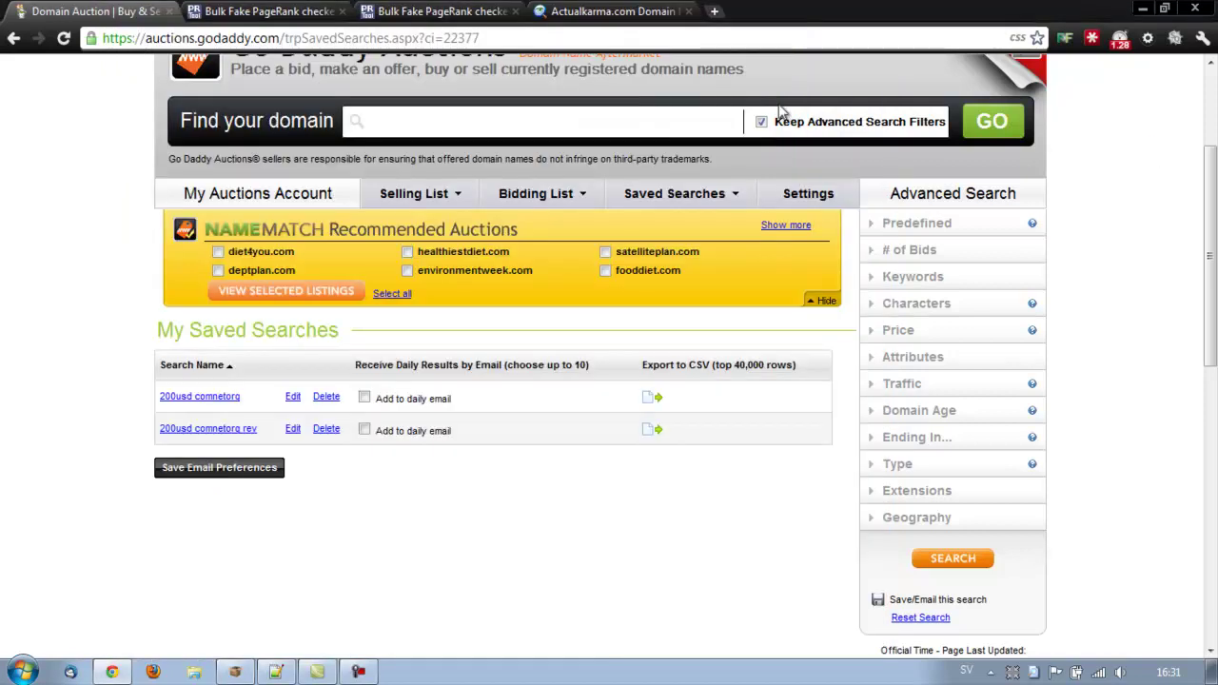
pyautogui.click(266, 10)
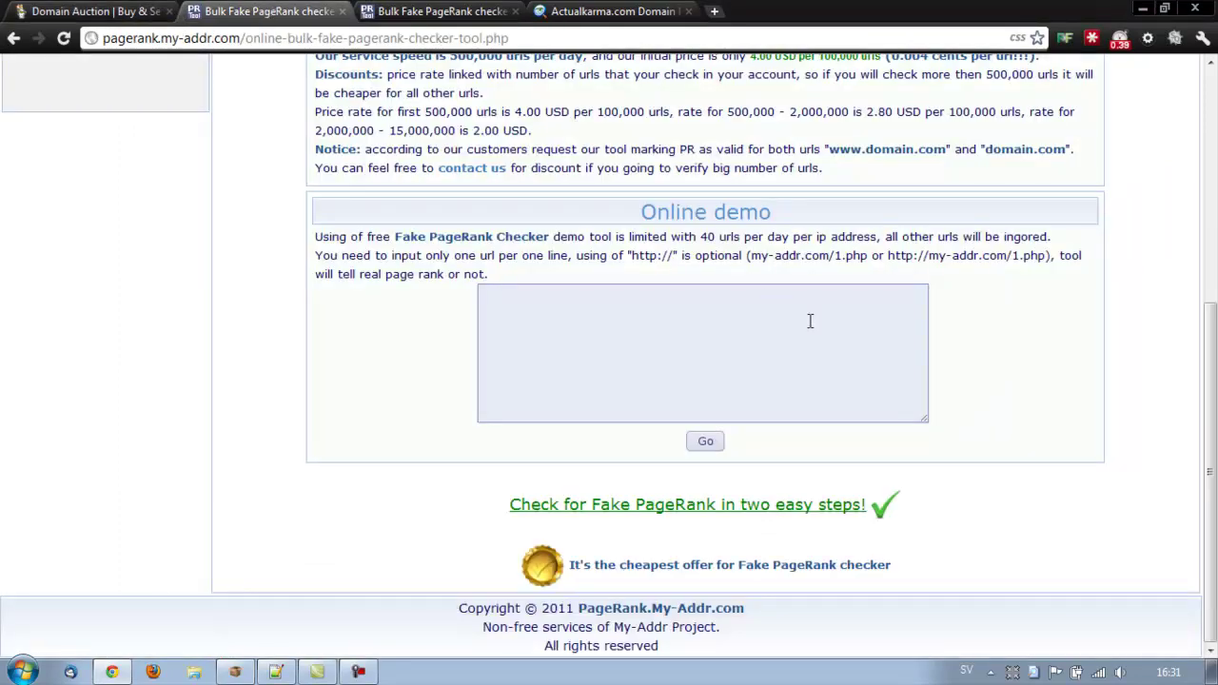
pyautogui.moveTo(1212, 423); pyautogui.dragTo(1214, 195)
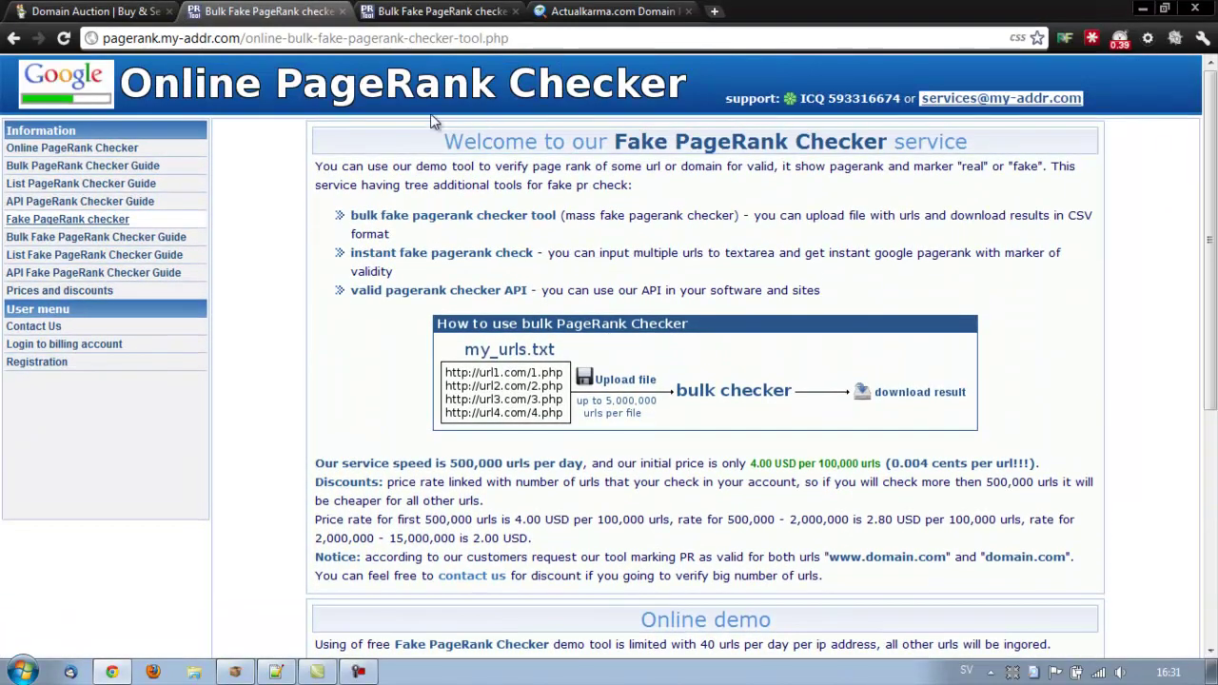
pyautogui.click(84, 247)
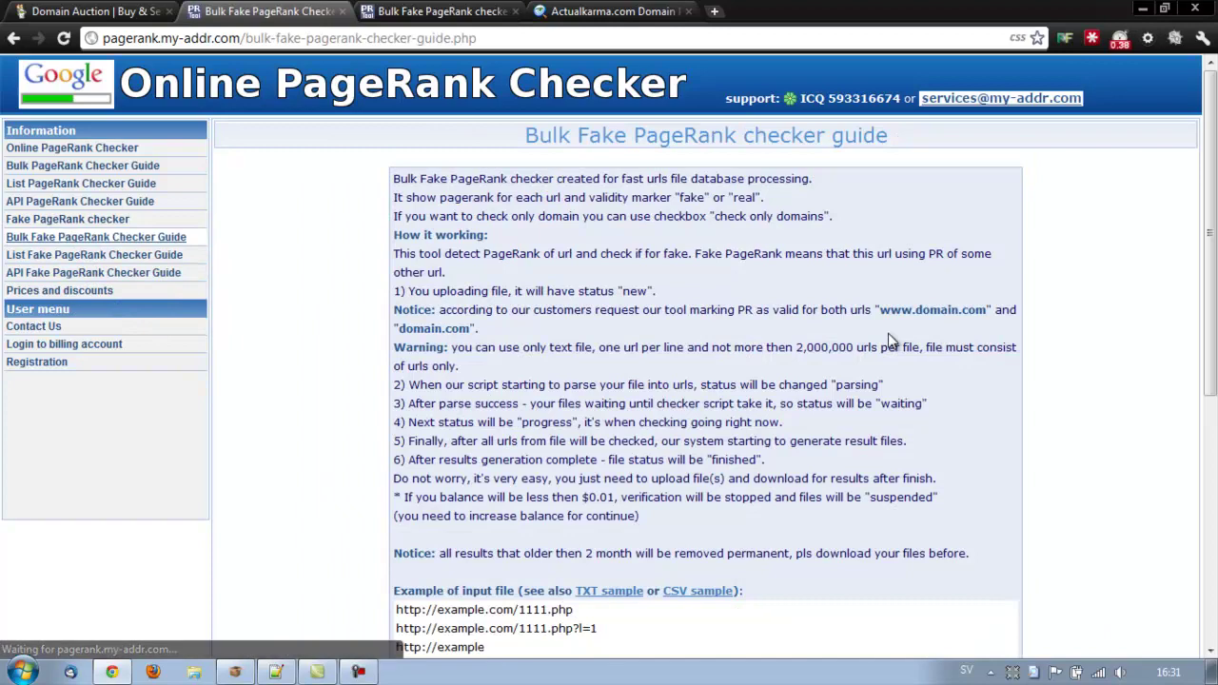
pyautogui.scroll(-4, 885, 335)
pyautogui.scroll(5, 885, 338)
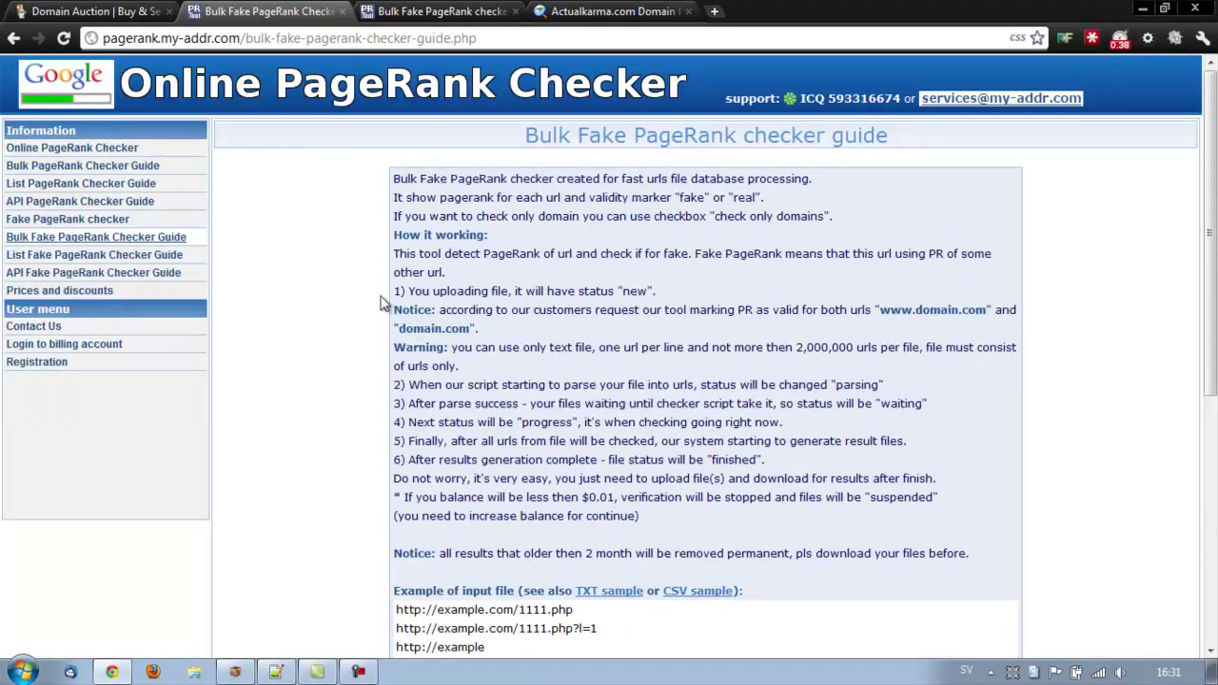
# Return to the Fake PageRank checker page and examine the Online demo's usage limits and URL input box.
pyautogui.click(111, 226)
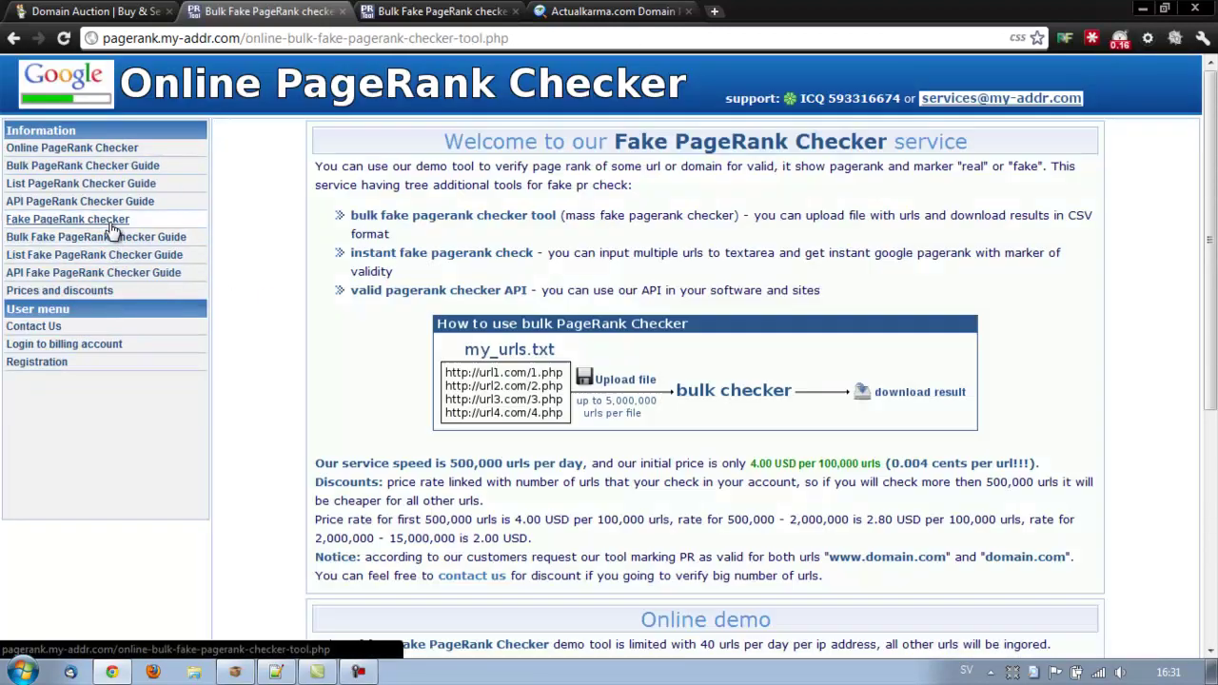
pyautogui.scroll(-10, 752, 346)
pyautogui.click(648, 330)
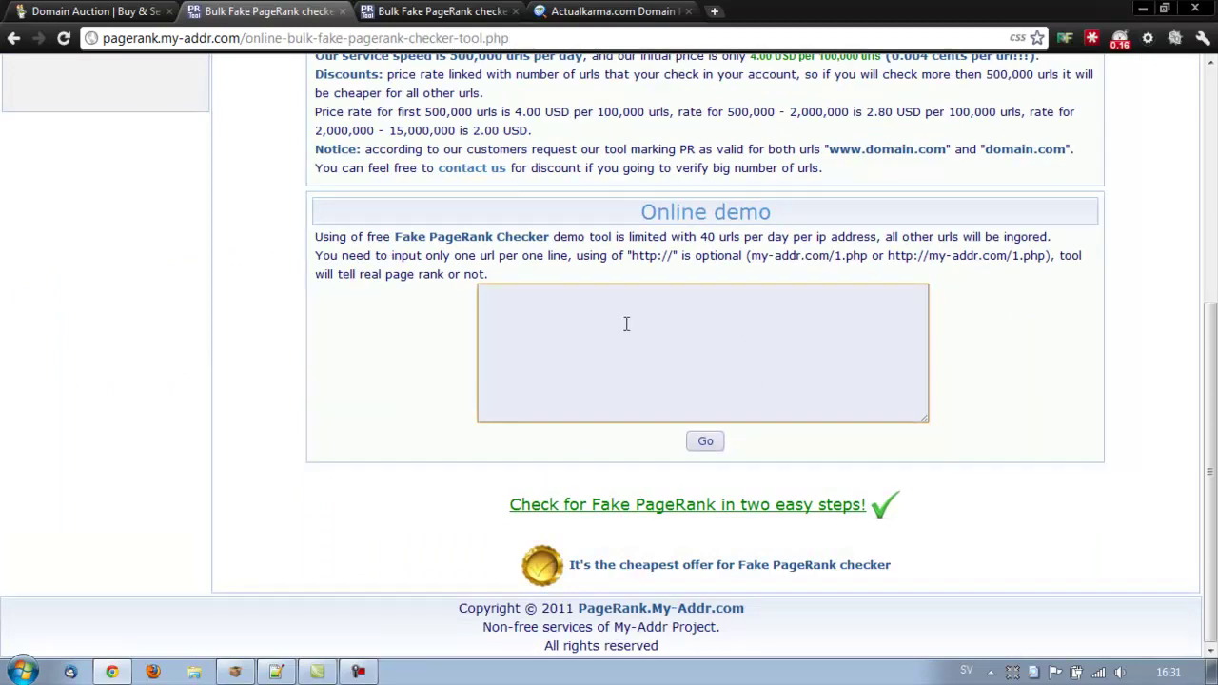
pyautogui.moveTo(670, 236); pyautogui.dragTo(789, 255)
pyautogui.click(616, 271)
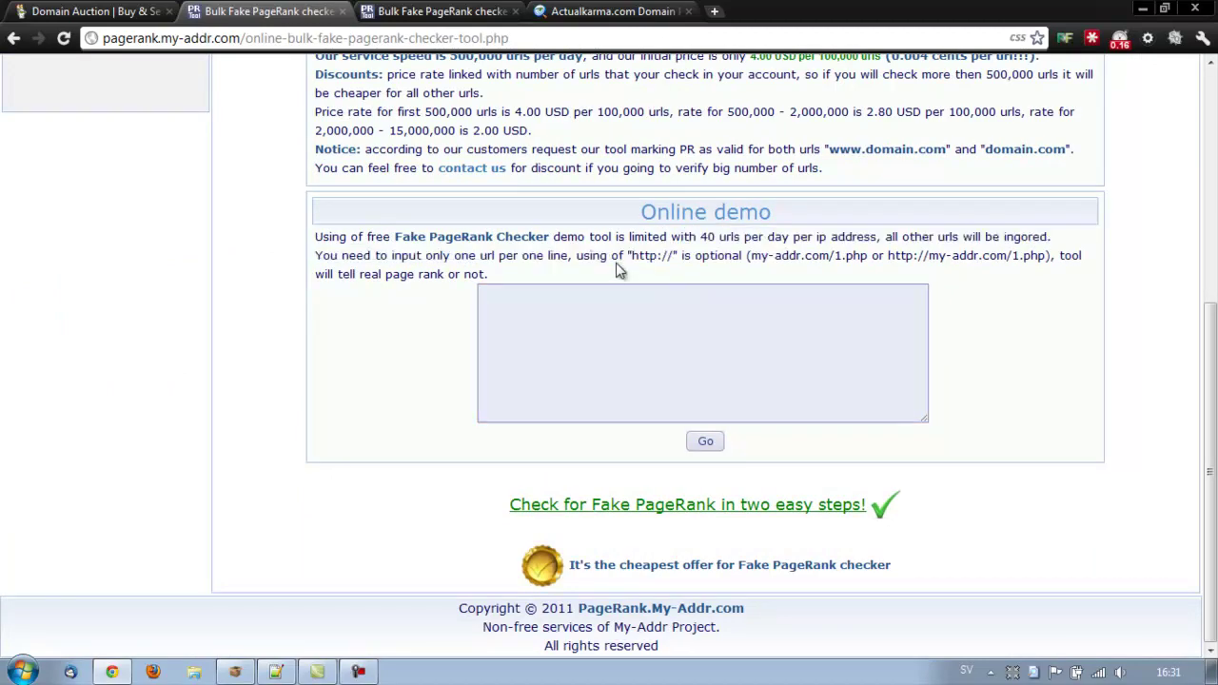
pyautogui.click(568, 331)
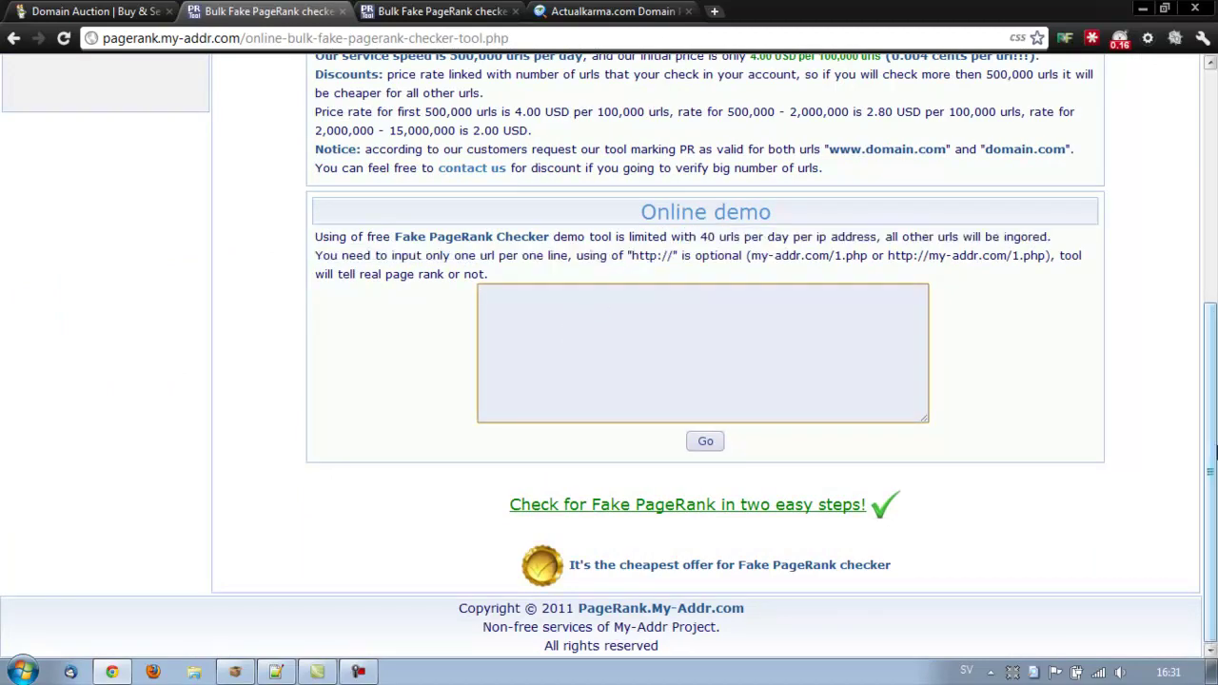
# Review the checker's service speed, pricing per 100,000 URLs and volume discounts above the Online demo.
pyautogui.scroll(3, 1145, 254)
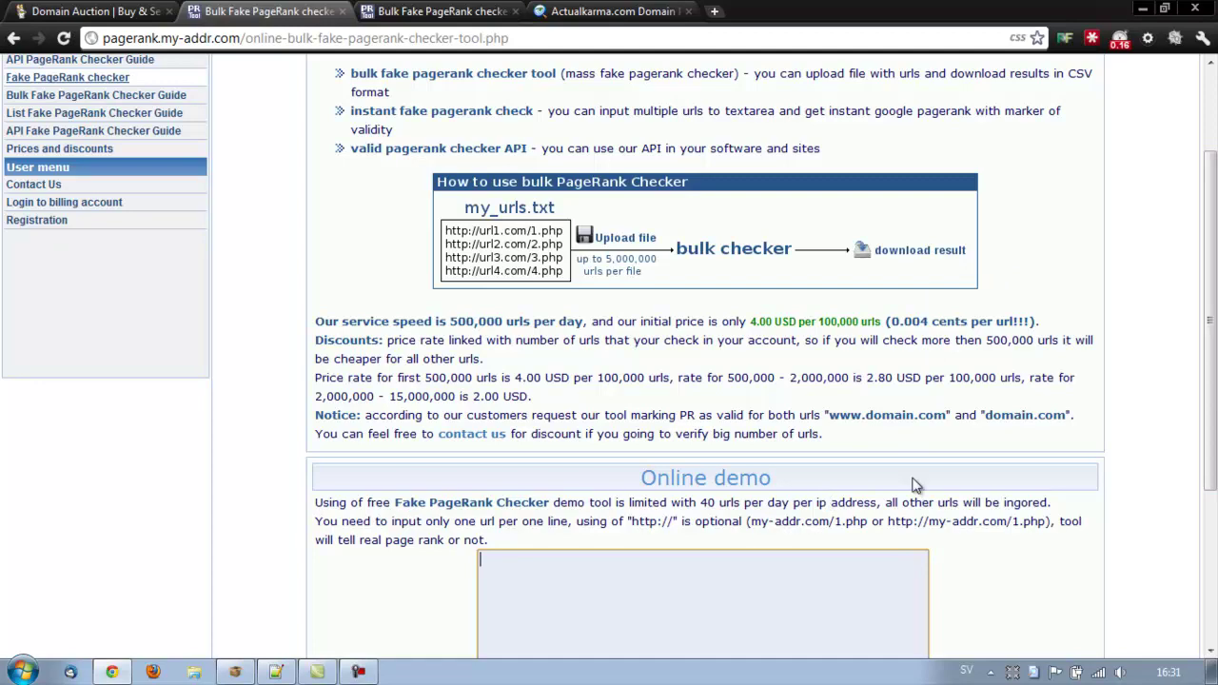
pyautogui.scroll(2, 824, 501)
pyautogui.scroll(-2, 824, 501)
pyautogui.scroll(-1, 1214, 376)
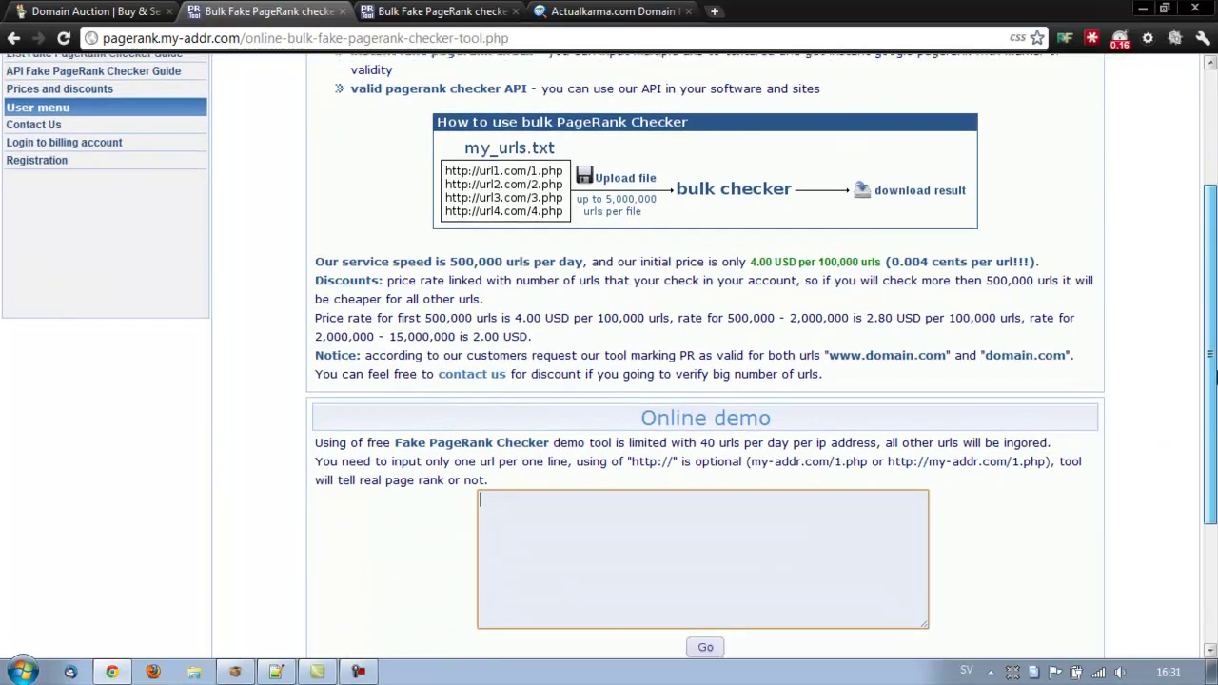
pyautogui.scroll(1, 749, 329)
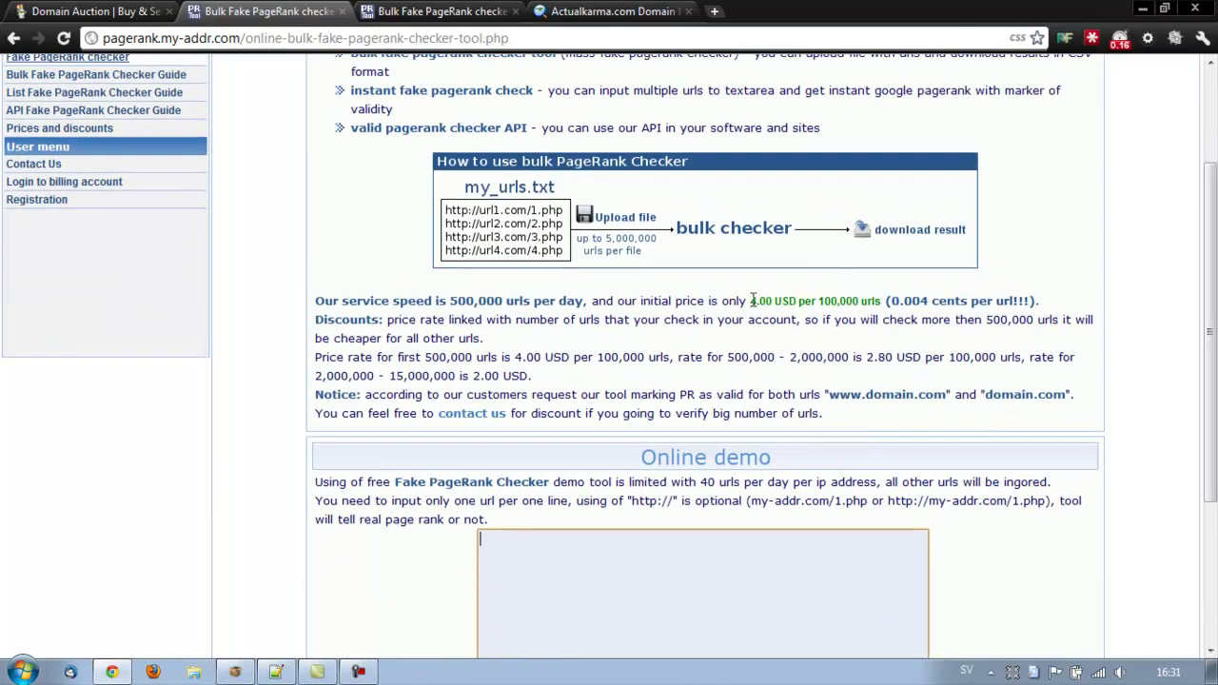
# Review the fake PageRank checker's price per 100,000 URLs, service overview and Online demo input box.
pyautogui.moveTo(751, 301); pyautogui.dragTo(820, 302)
pyautogui.click(768, 303)
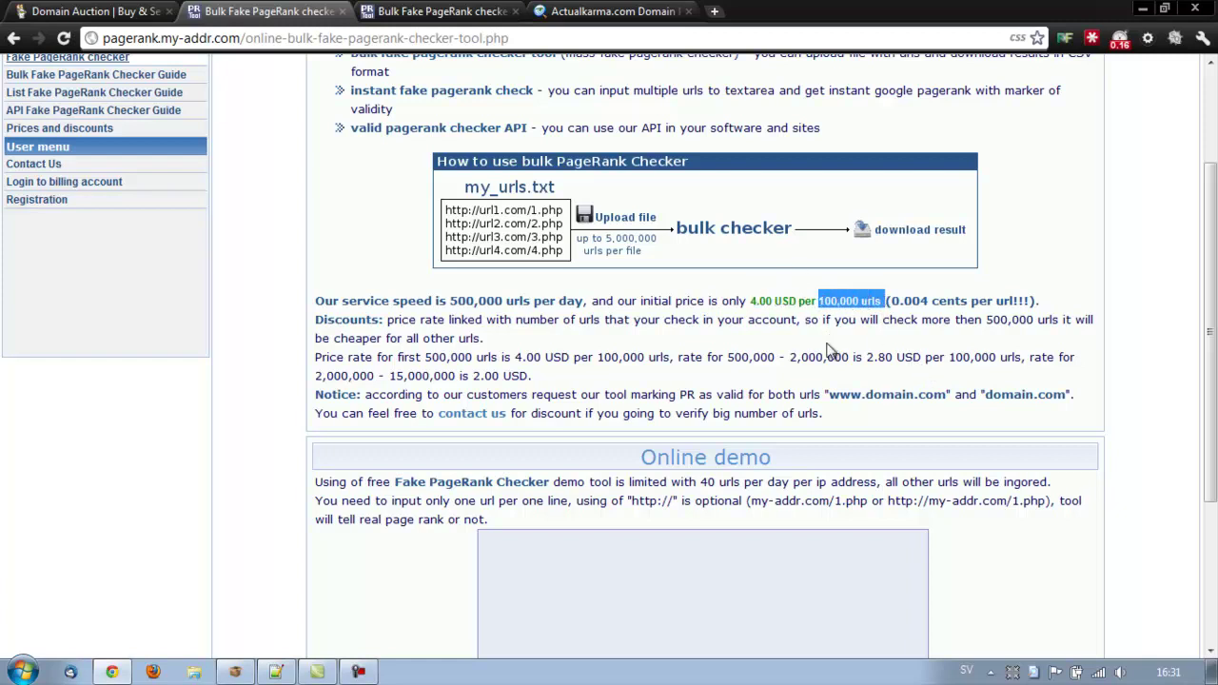
pyautogui.scroll(3, 696, 303)
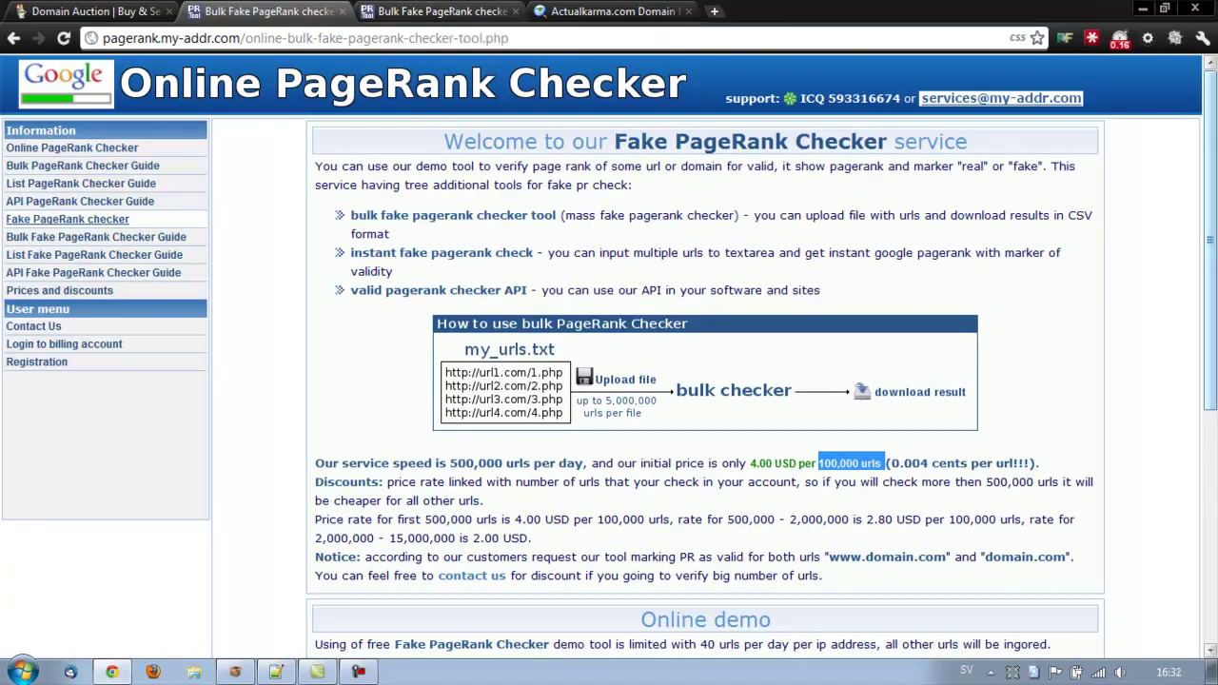
pyautogui.scroll(-4, 647, 437)
pyautogui.click(646, 443)
pyautogui.moveTo(1211, 292); pyautogui.dragTo(1213, 228)
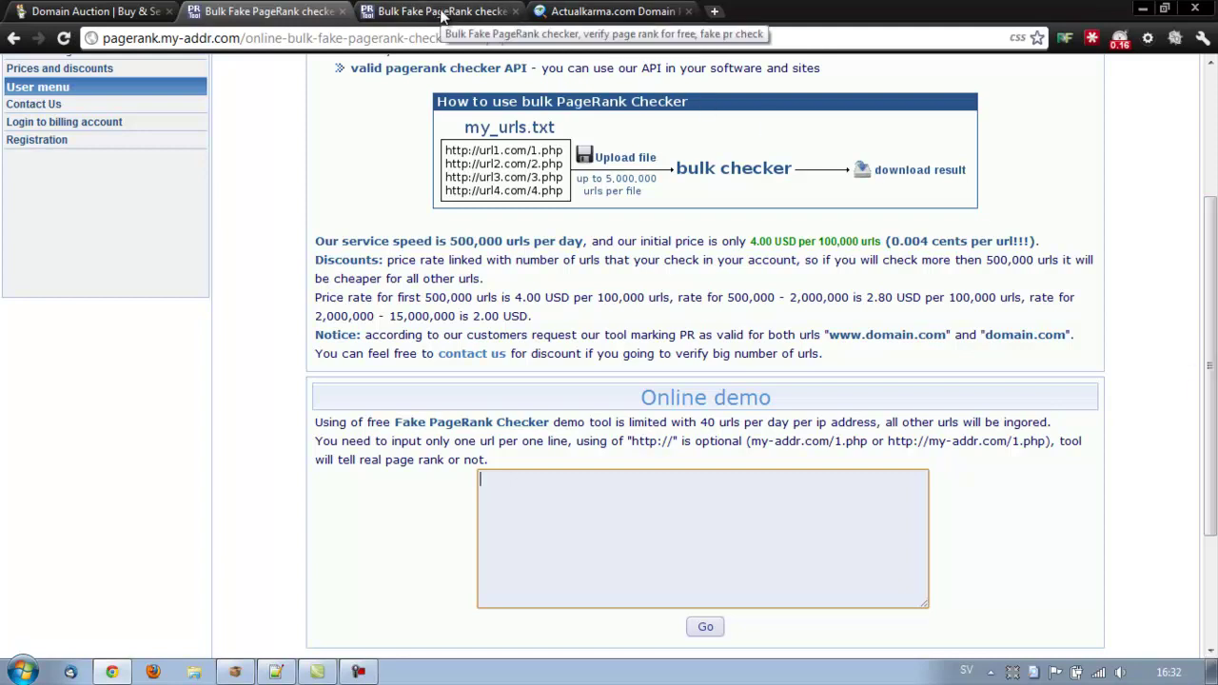
# Open the PageRank checker results page and examine the real or fake markers of the PageRank 7 and 6 domains.
pyautogui.click(466, 23)
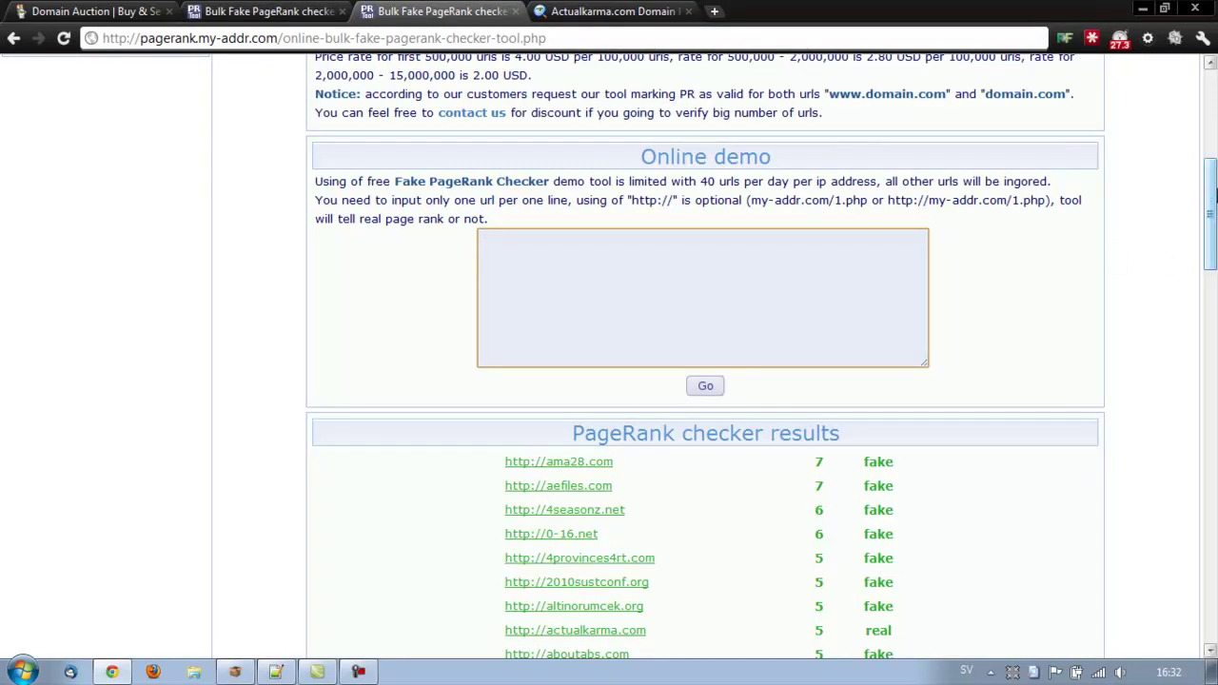
pyautogui.moveTo(1214, 193)
pyautogui.mouseDown()
pyautogui.moveTo(1214, 214)
pyautogui.moveTo(1214, 174)
pyautogui.moveTo(1214, 204)
pyautogui.mouseUp()
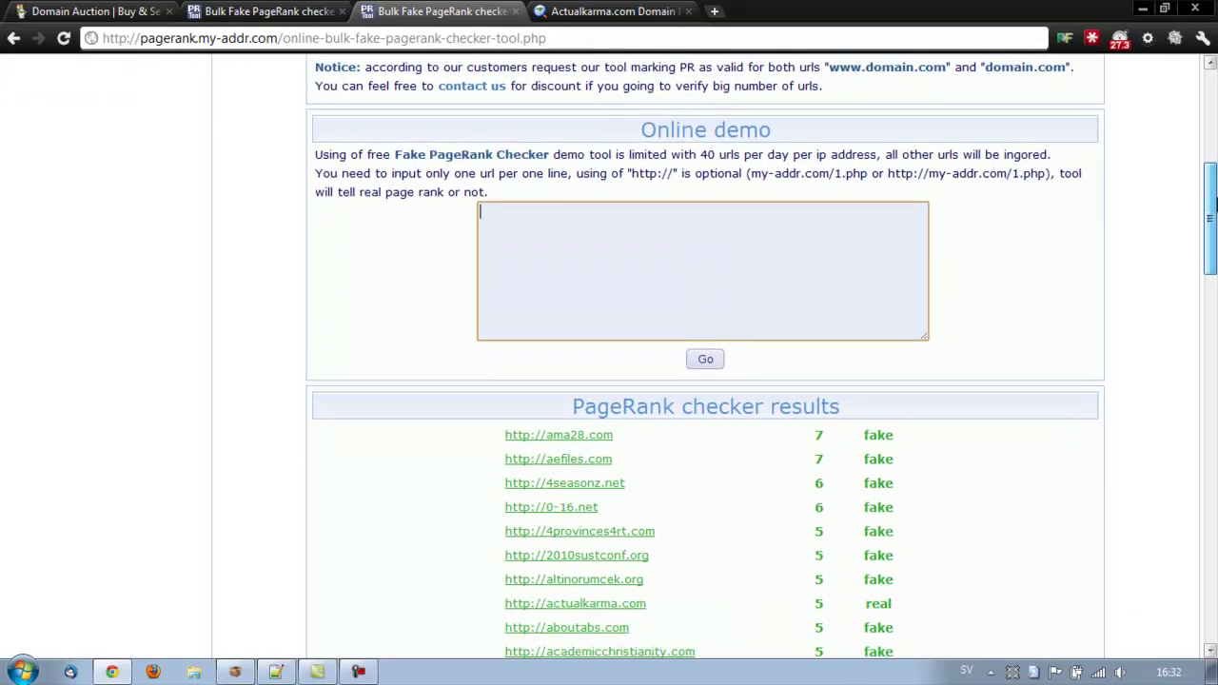
pyautogui.scroll(-3, 967, 217)
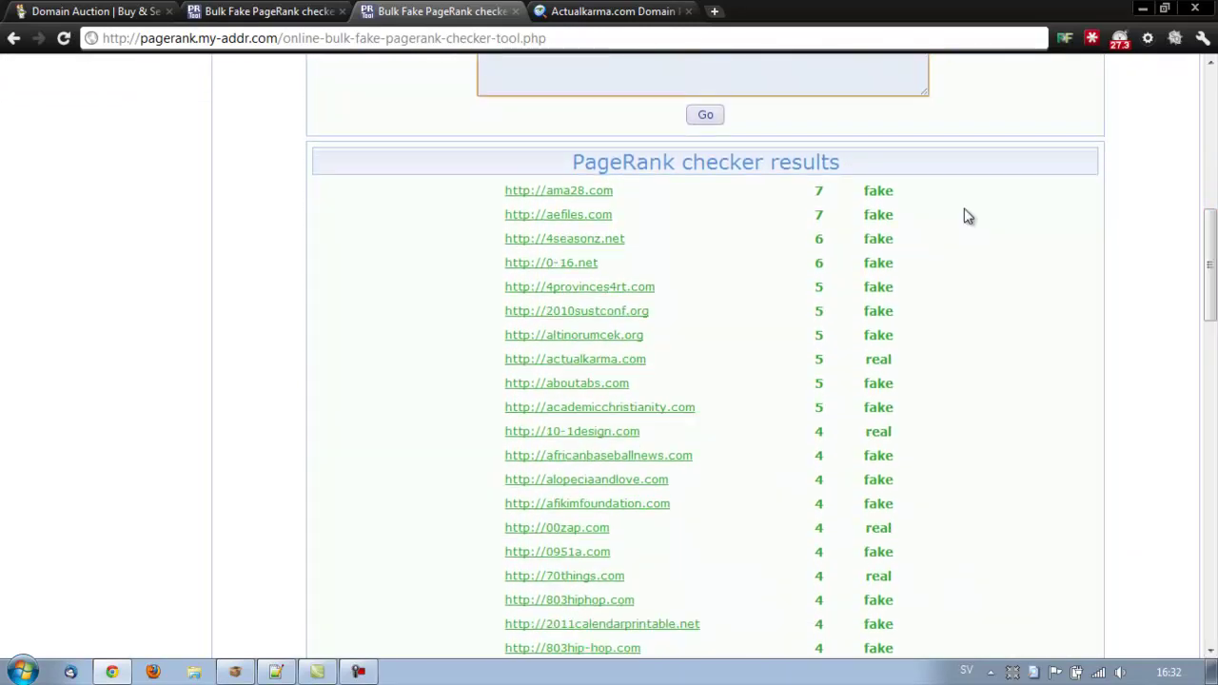
pyautogui.moveTo(796, 190); pyautogui.dragTo(904, 217)
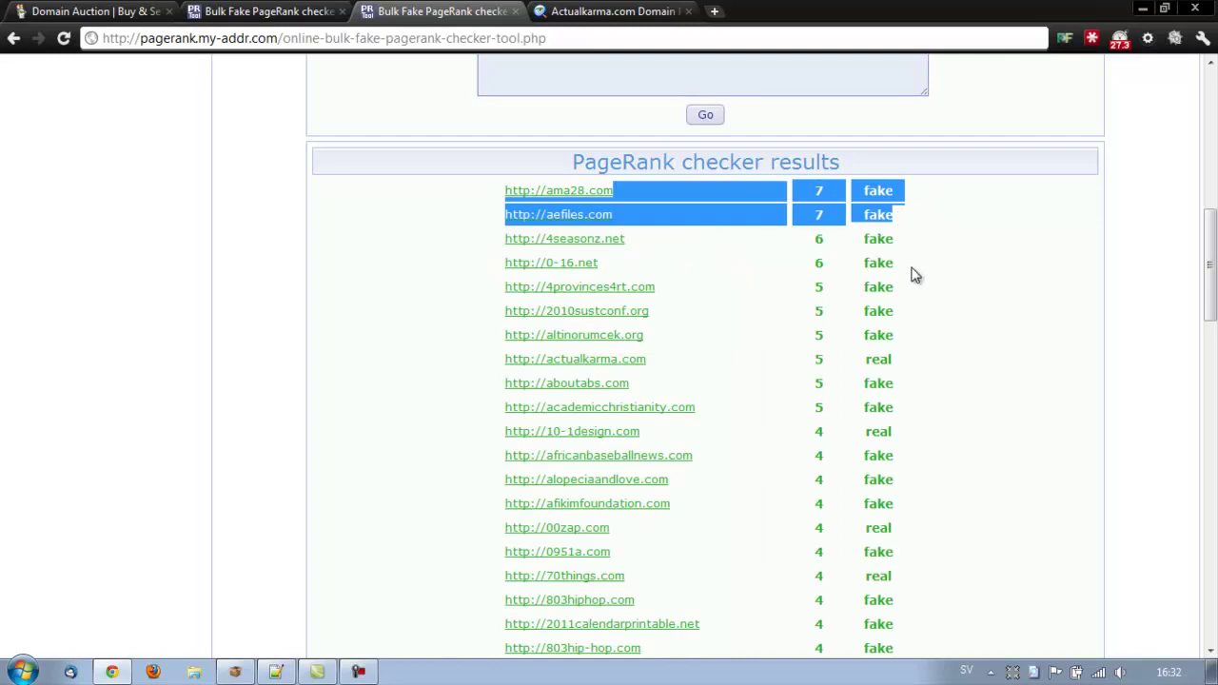
pyautogui.moveTo(913, 274); pyautogui.dragTo(846, 265)
pyautogui.doubleClick(818, 262)
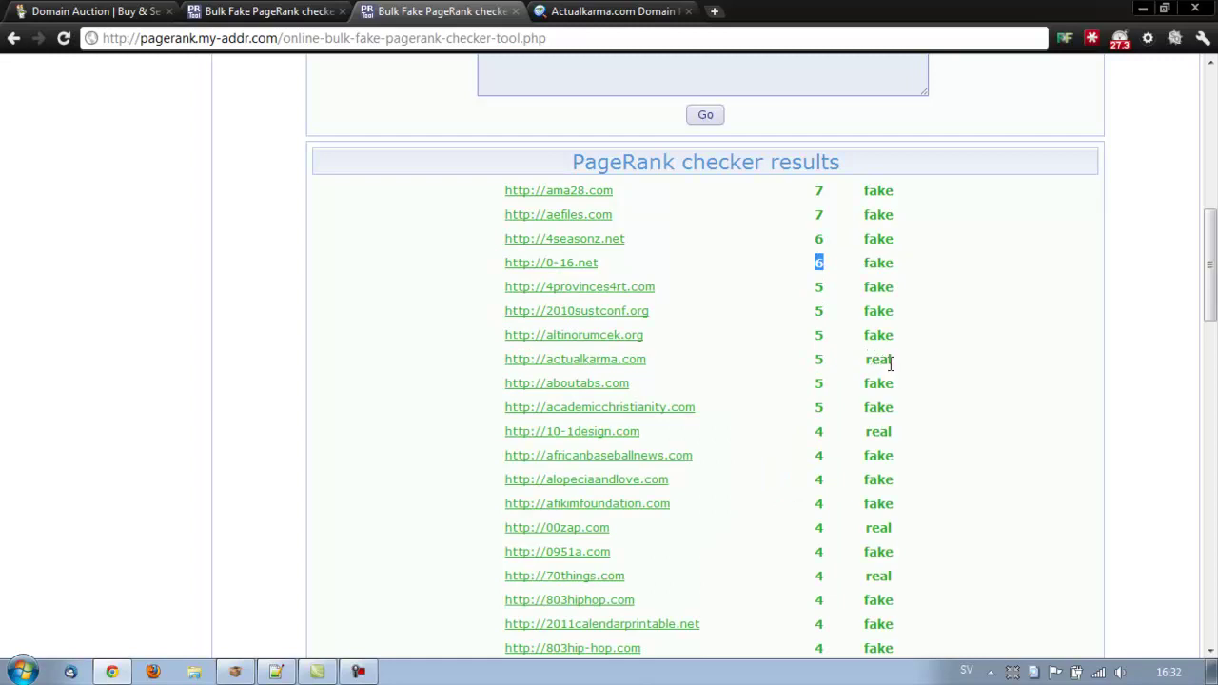
# Copy the actualkarma.com URL from the results and examine that domain's PageRank validity report on cekPR.com.
pyautogui.moveTo(891, 360); pyautogui.dragTo(613, 368)
pyautogui.tripleClick(626, 360)
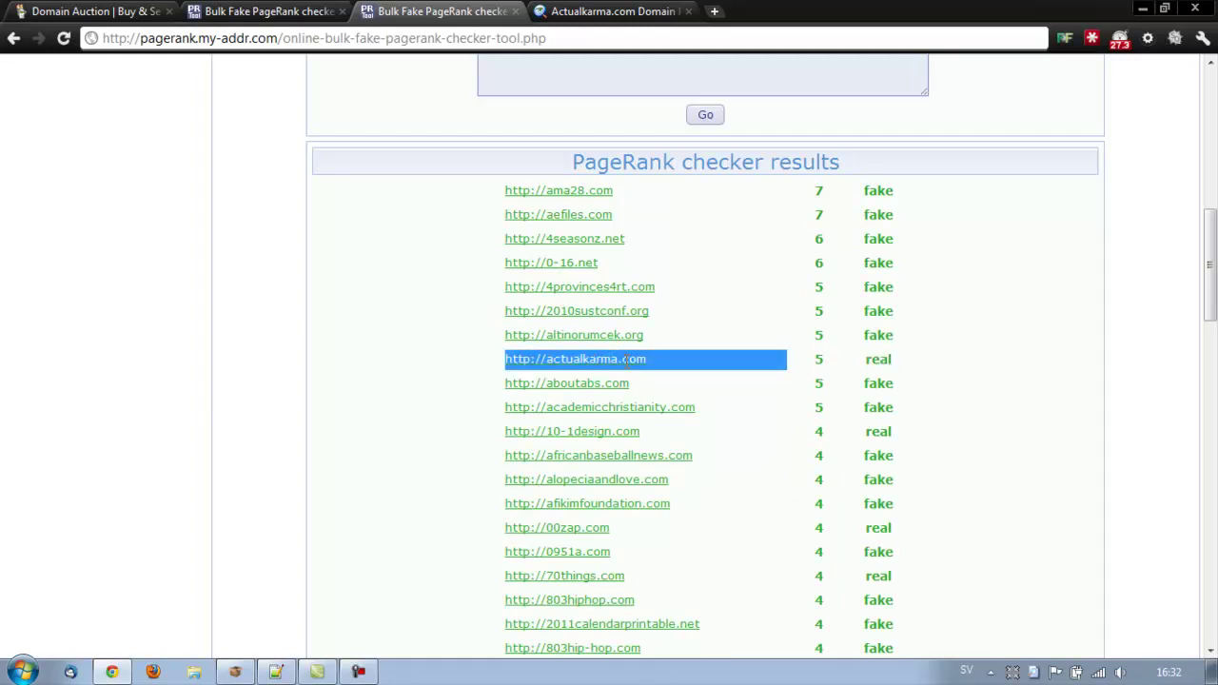
pyautogui.rightClick(627, 360)
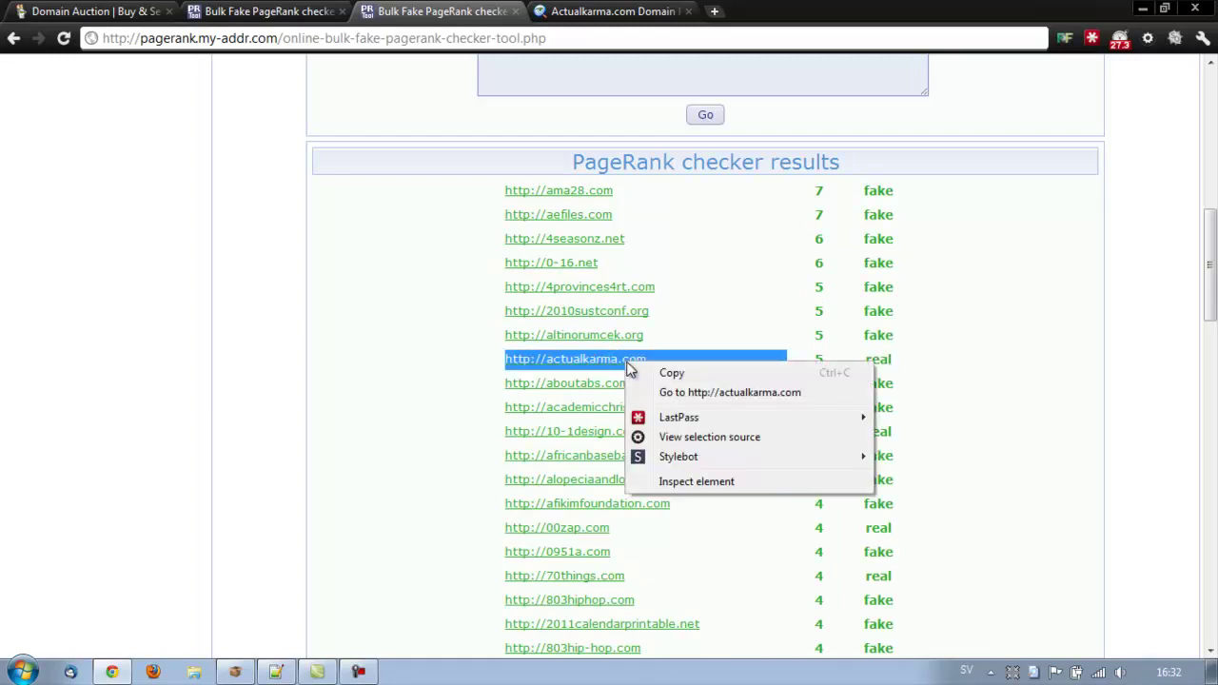
pyautogui.click(655, 380)
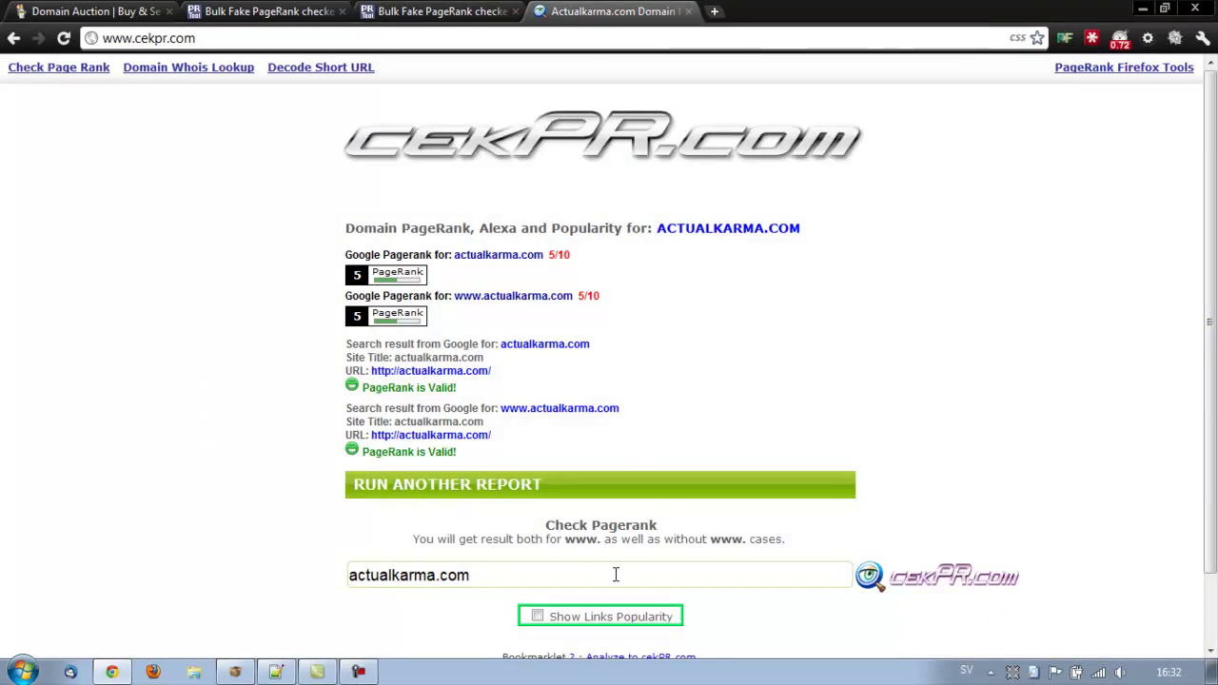
pyautogui.tripleClick(615, 576)
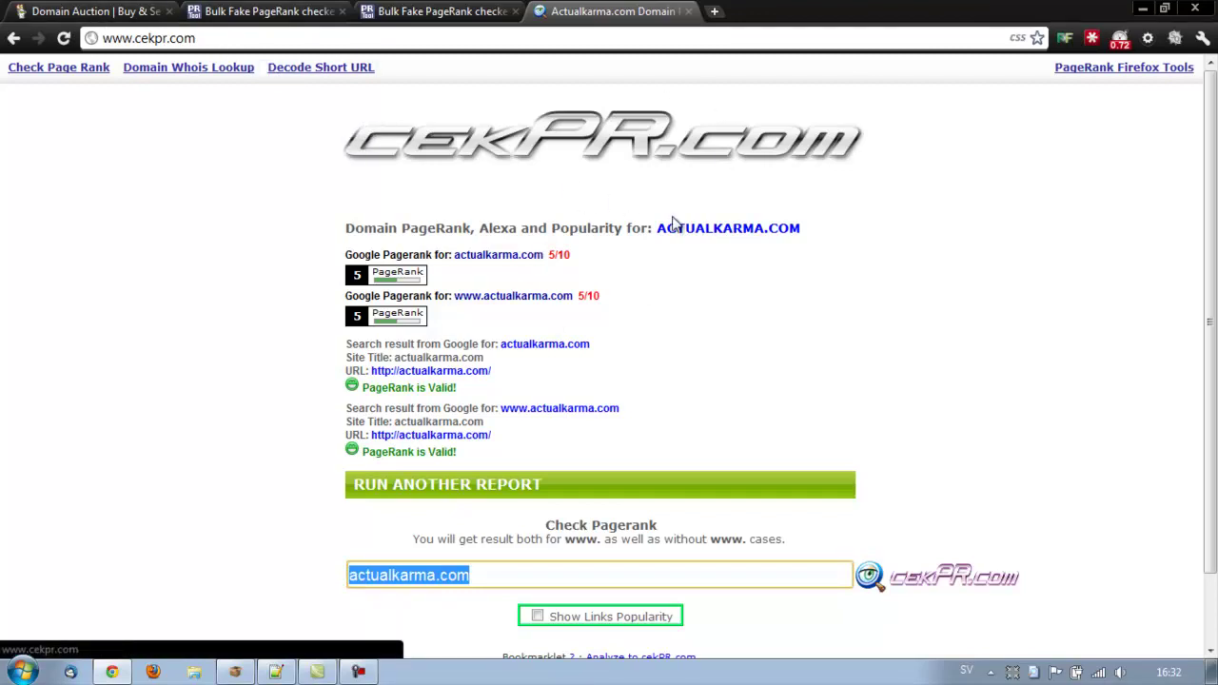
pyautogui.moveTo(334, 248); pyautogui.dragTo(508, 405)
pyautogui.click(740, 433)
pyautogui.rightClick(505, 411)
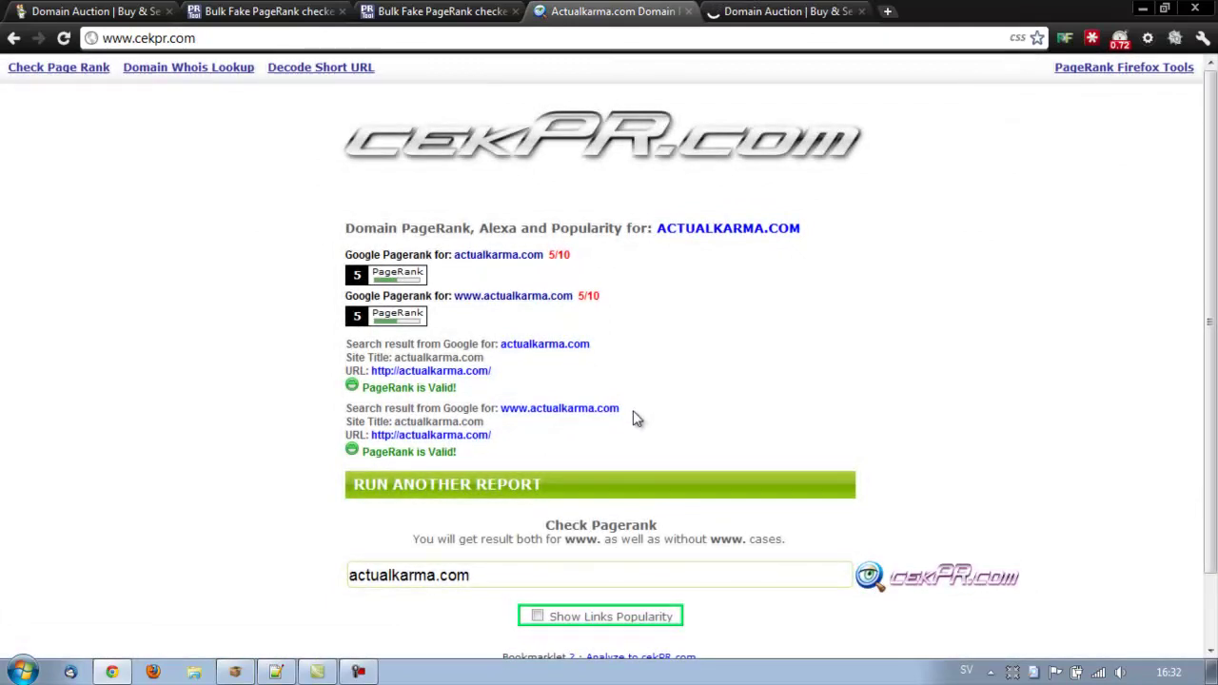
# Copy actualkarma.com from the cekPR report and search Go Daddy Auctions for it.
pyautogui.moveTo(625, 411); pyautogui.dragTo(541, 409)
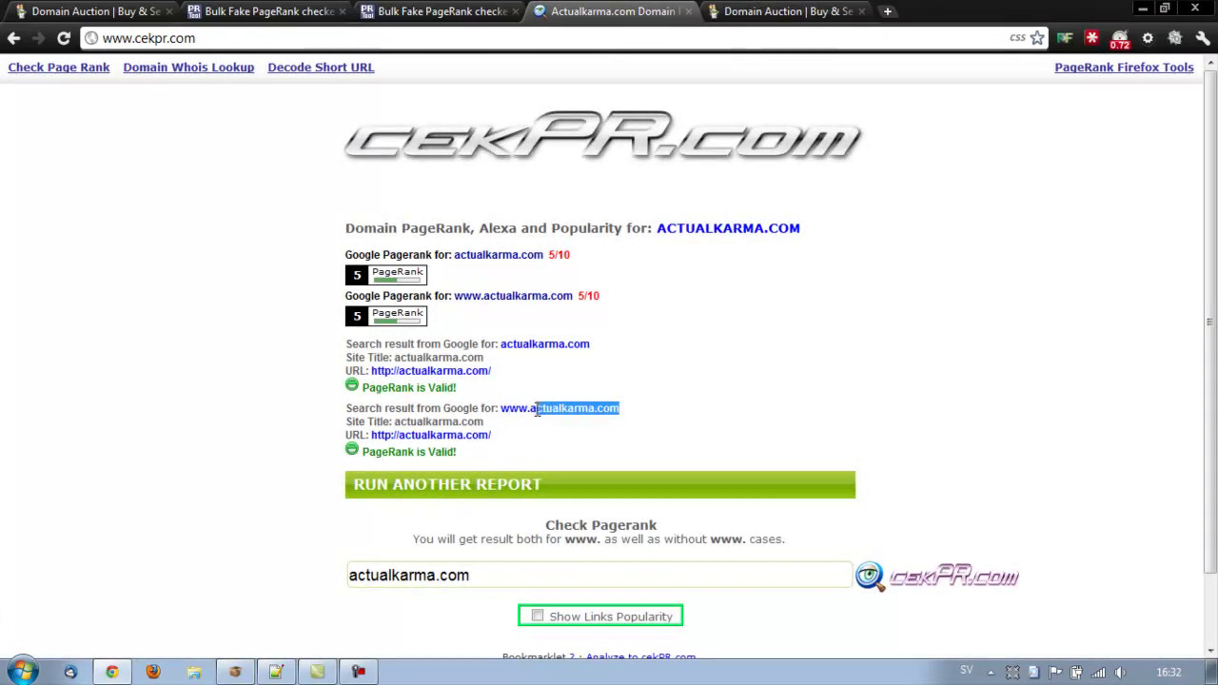
pyautogui.rightClick(539, 411)
pyautogui.click(576, 421)
pyautogui.hotkey('ctrl', 'Tab')
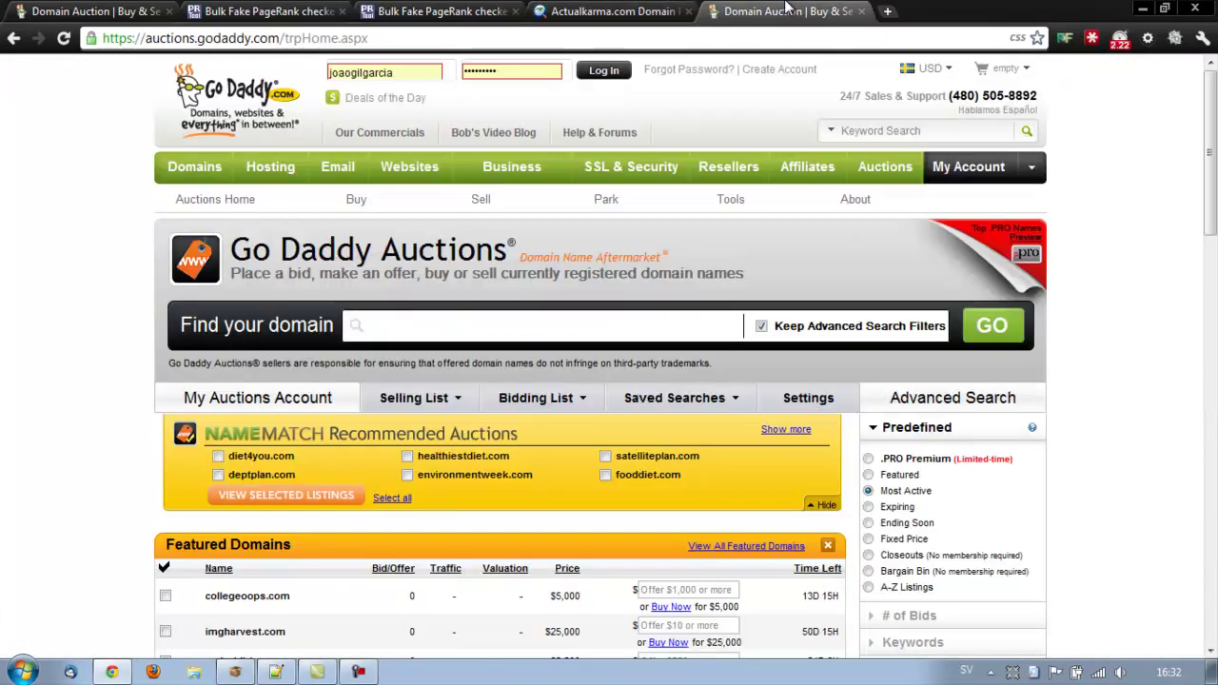
pyautogui.click(572, 325)
pyautogui.hotkey('ctrl', 'v')
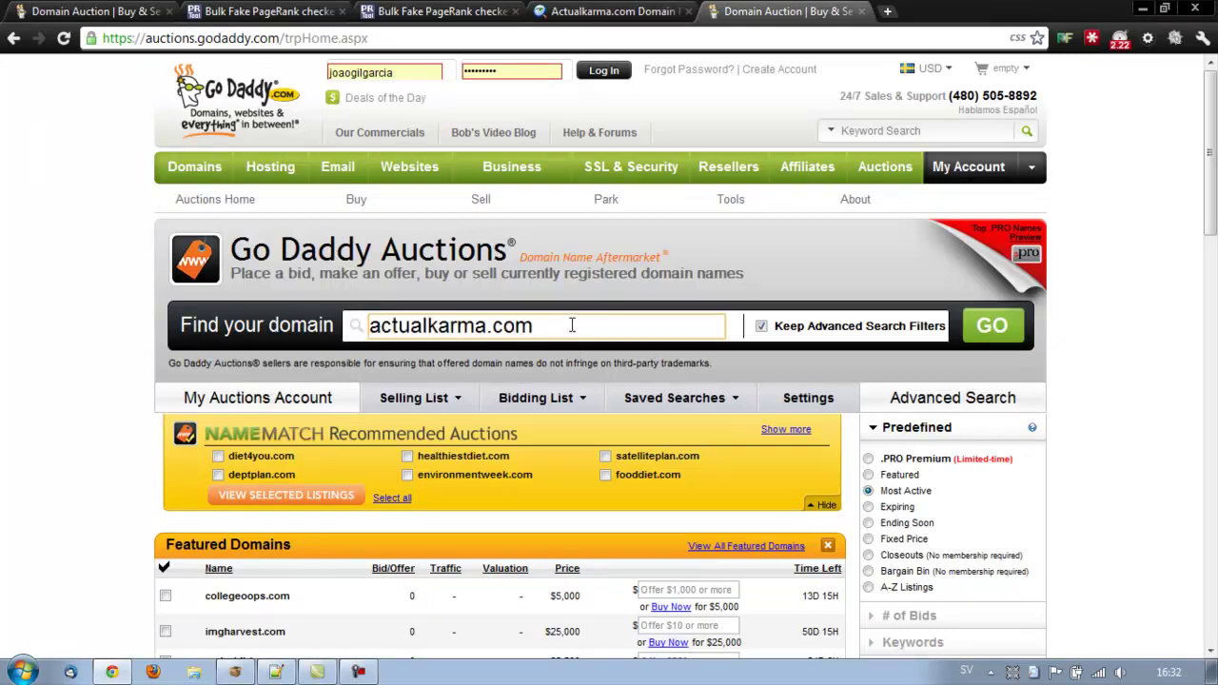
pyautogui.press('Return')
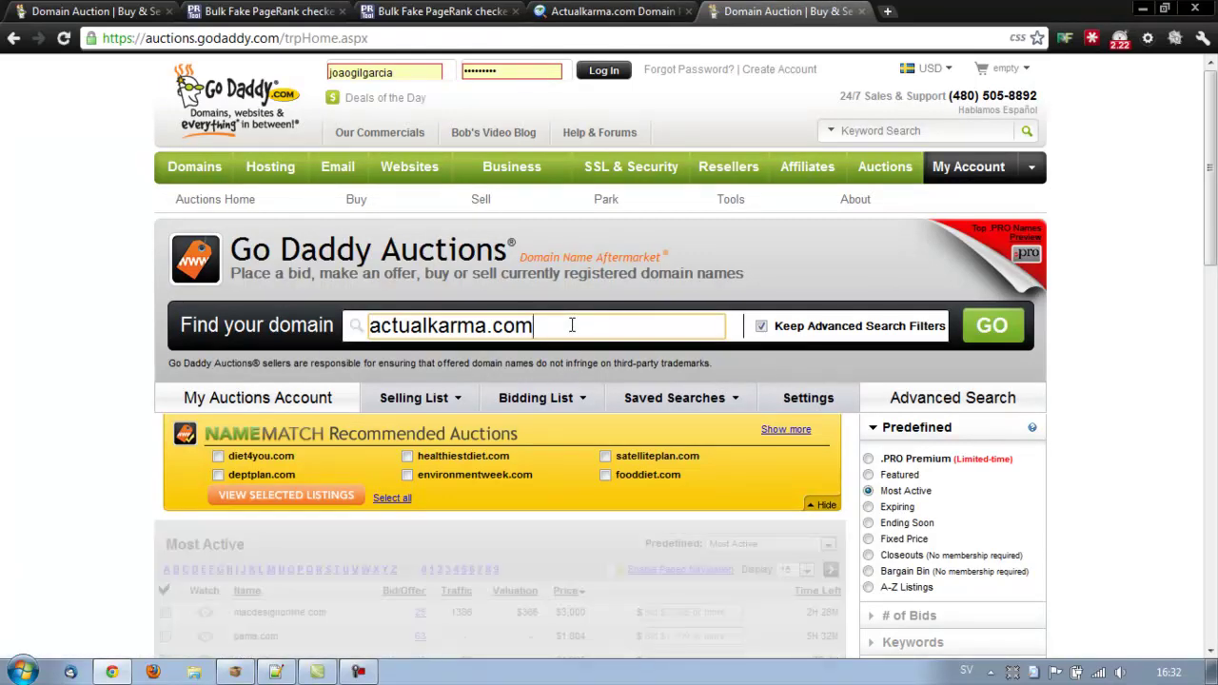
# Examine the actualkarma.com auction listing and the alternative extensions offered below it.
pyautogui.scroll(-2, 578, 402)
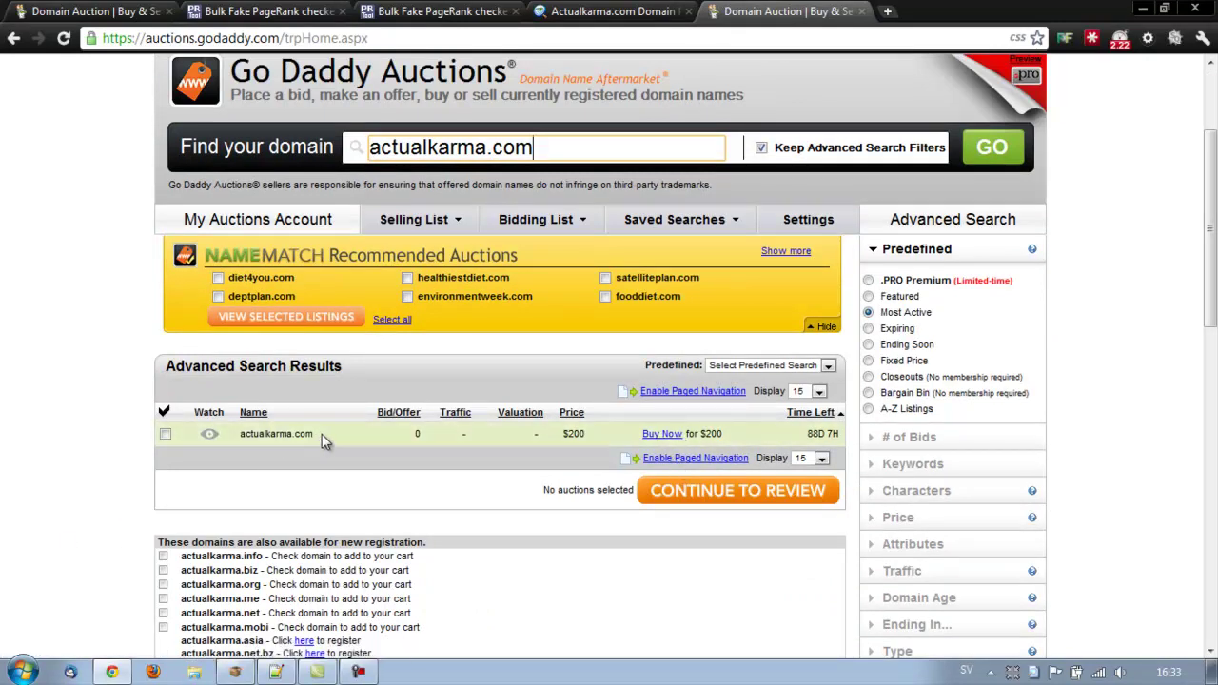
pyautogui.moveTo(322, 434); pyautogui.dragTo(243, 435)
pyautogui.scroll(-2, 565, 650)
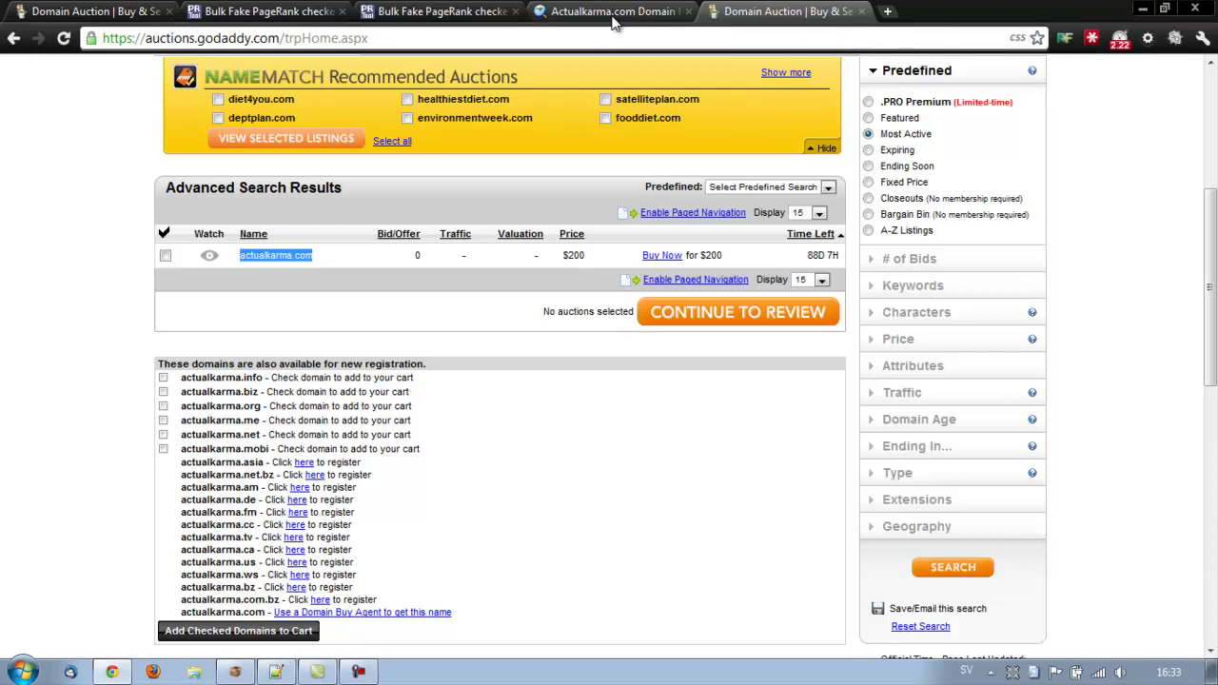
# Return to the PageRank checker results and examine the PageRank 4 domains marked real, from 10-1design.com to 52jf.com.
pyautogui.click(613, 23)
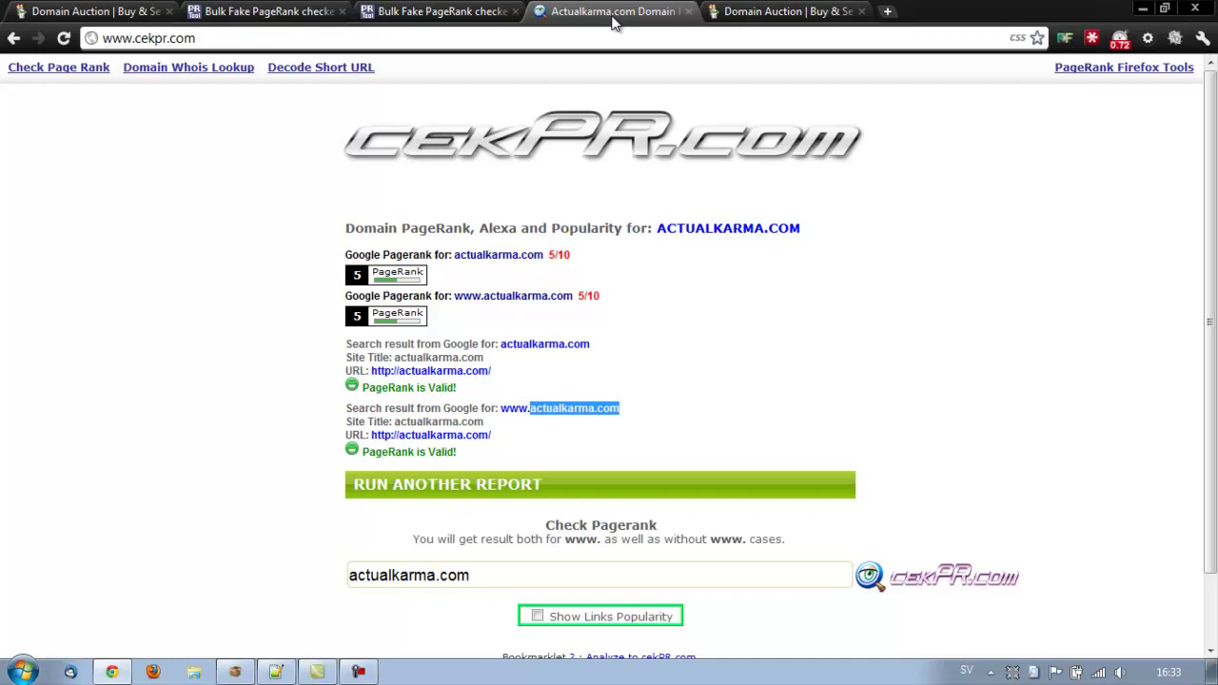
pyautogui.click(445, 11)
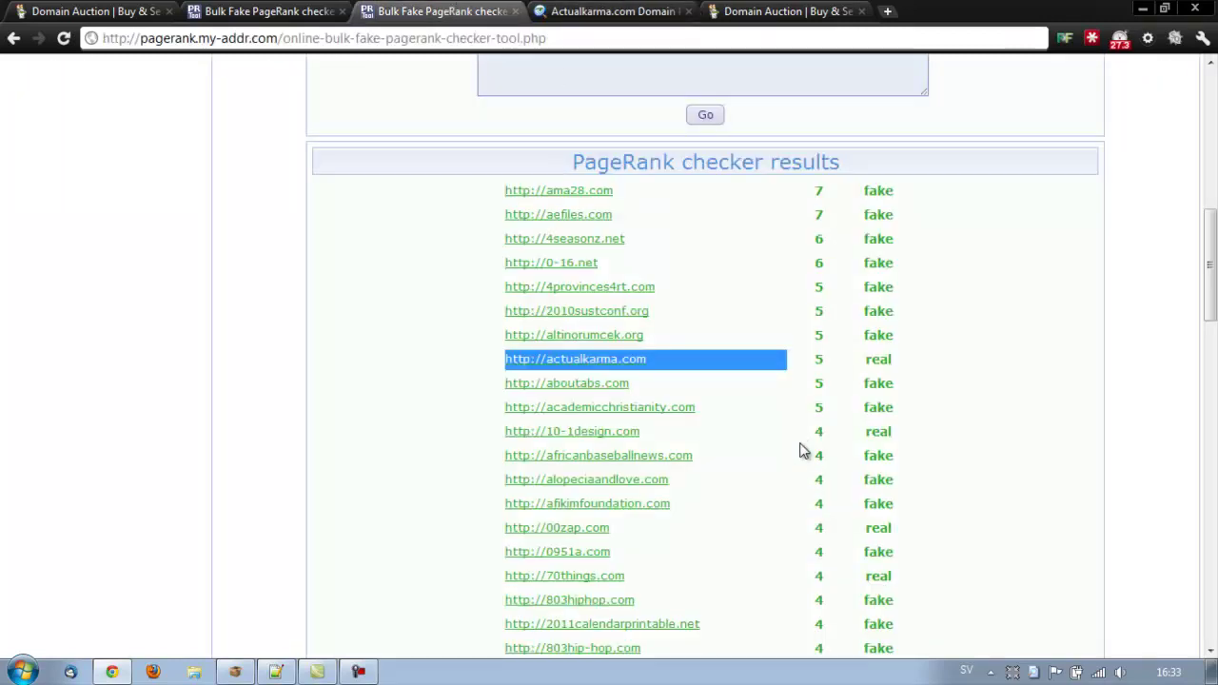
pyautogui.click(769, 439)
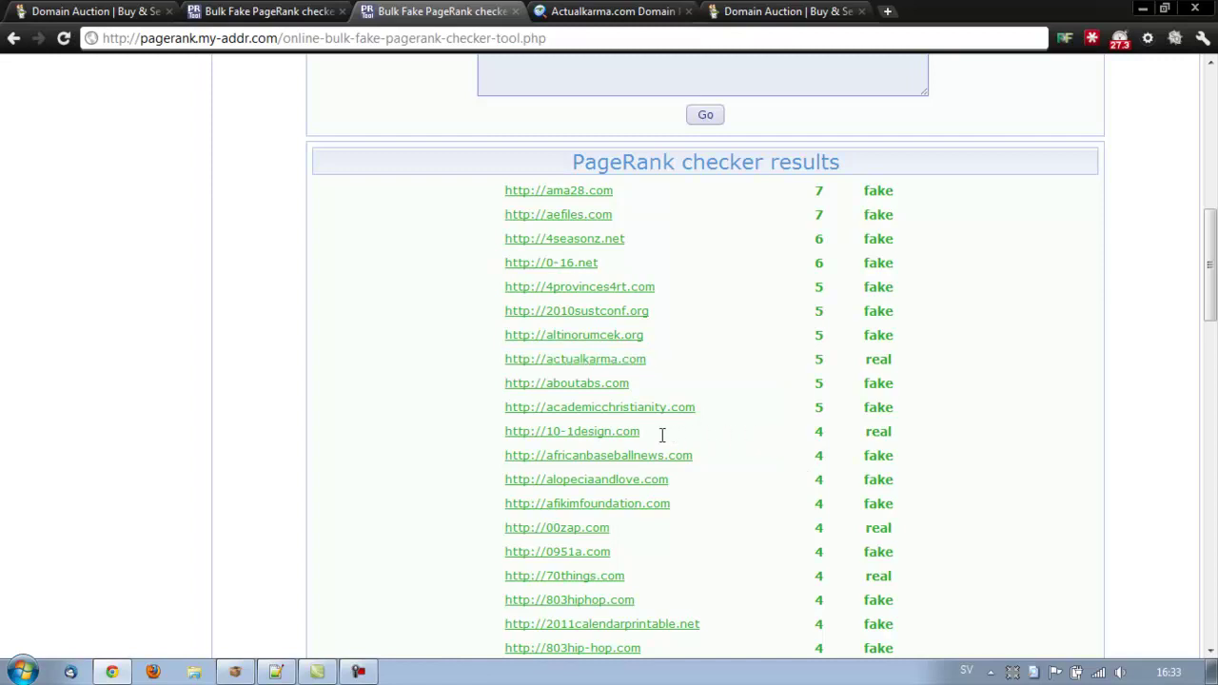
pyautogui.moveTo(662, 435); pyautogui.dragTo(510, 438)
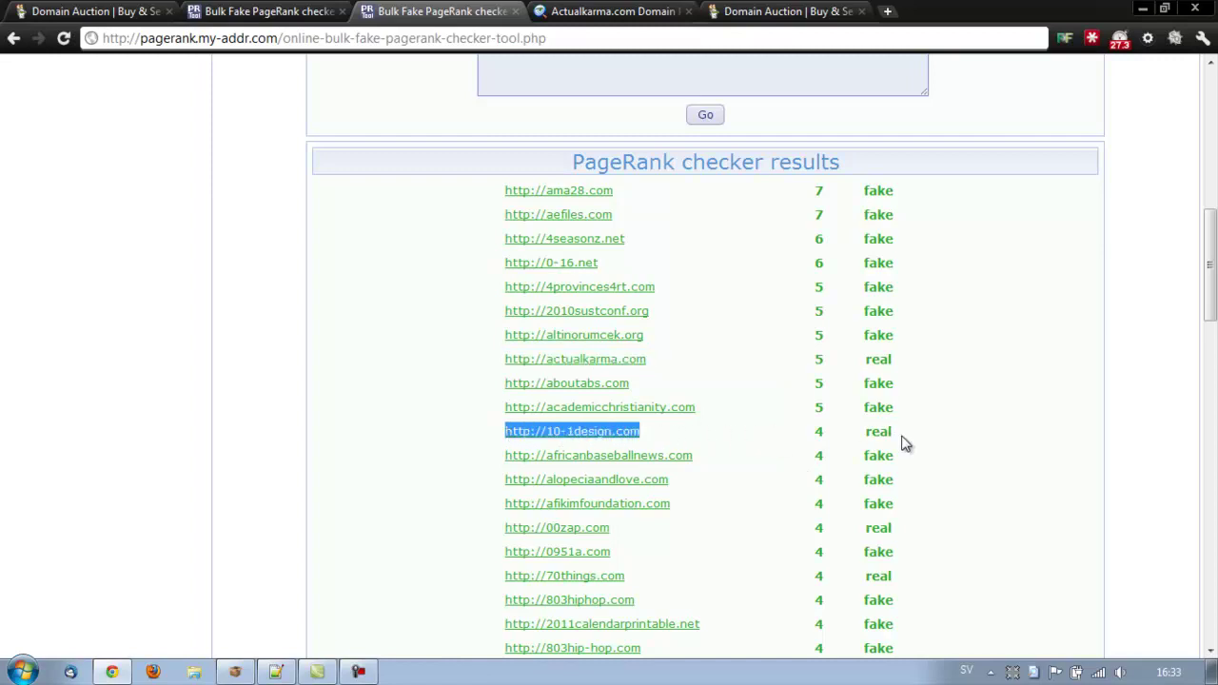
pyautogui.moveTo(902, 436); pyautogui.dragTo(802, 434)
pyautogui.scroll(-2, 840, 448)
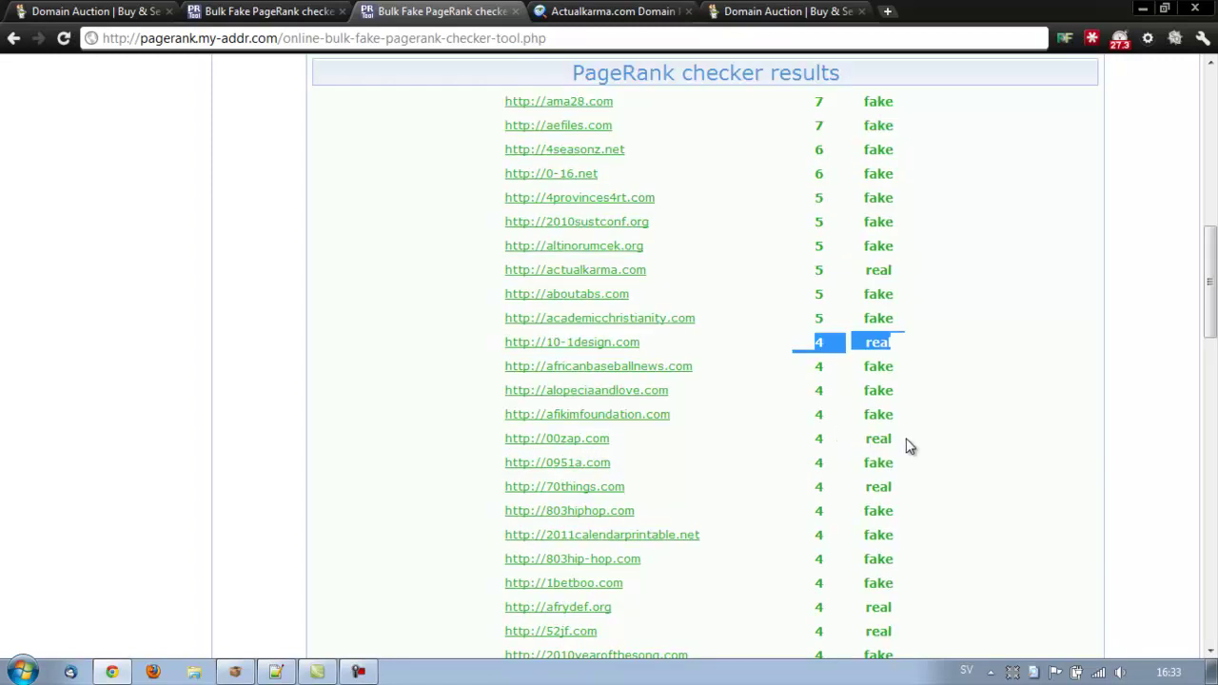
pyautogui.moveTo(905, 444); pyautogui.dragTo(685, 444)
pyautogui.scroll(-4, 713, 454)
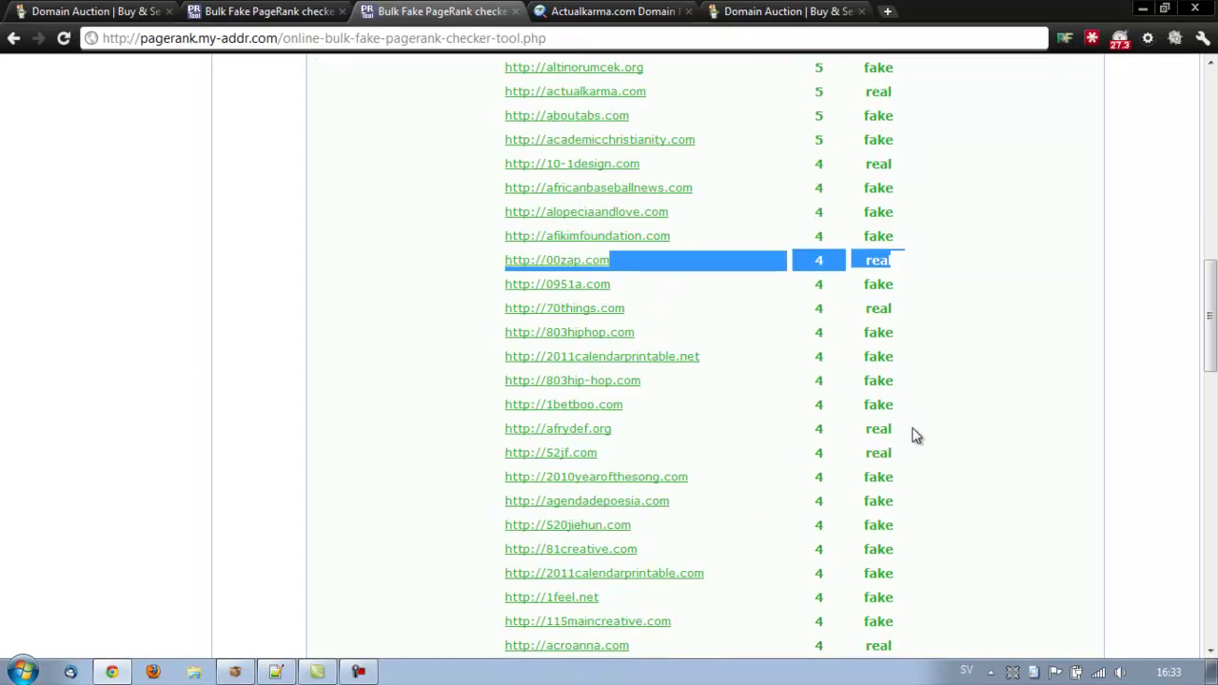
pyautogui.moveTo(899, 430); pyautogui.dragTo(720, 429)
pyautogui.moveTo(906, 462); pyautogui.dragTo(517, 451)
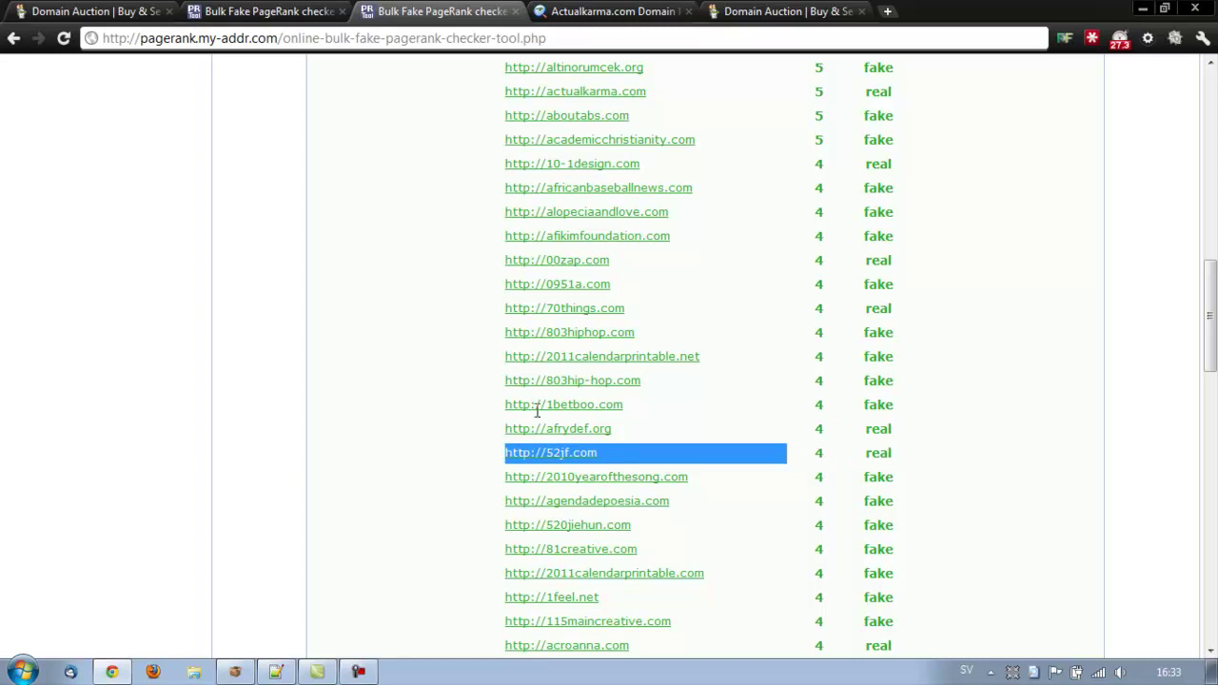
# Copy 52jf.com from the PageRank checker results and search Go Daddy Auctions for it.
pyautogui.click(761, 14)
pyautogui.click(438, 10)
pyautogui.moveTo(618, 460); pyautogui.dragTo(544, 457)
pyautogui.hotkey('ctrl', 'c')
pyautogui.click(746, 9)
pyautogui.click(554, 236)
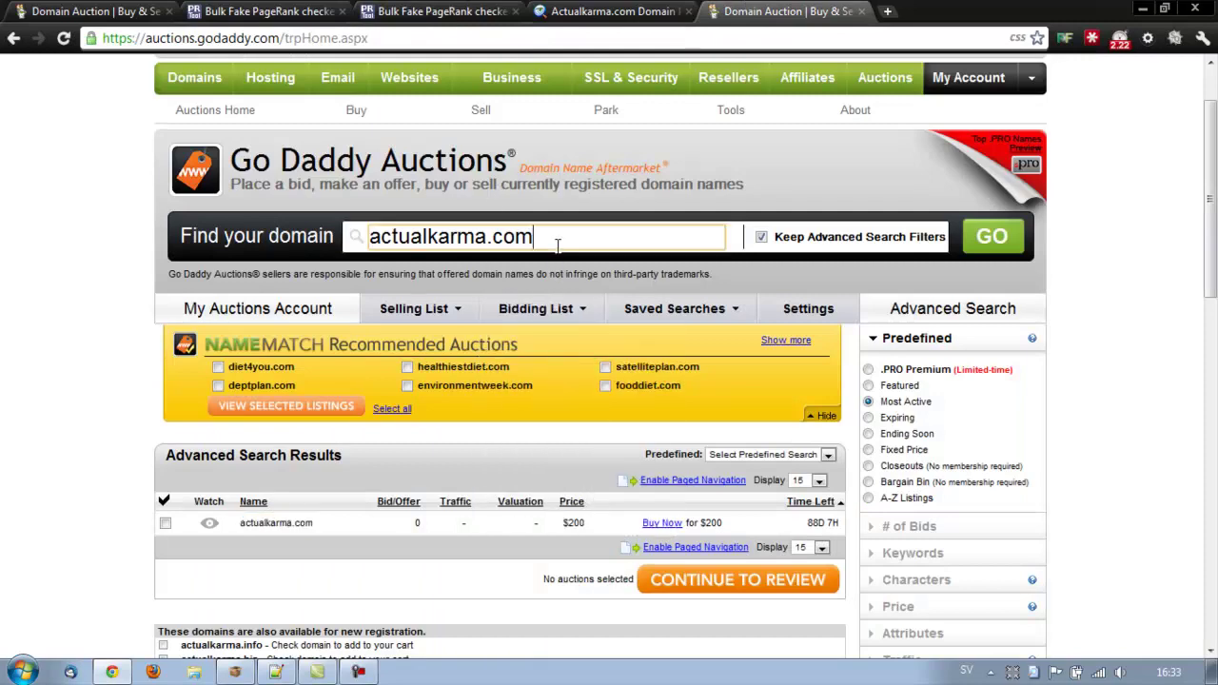
pyautogui.hotkey('ctrl', 'v')
pyautogui.press('Return')
pyautogui.scroll(-1, 702, 361)
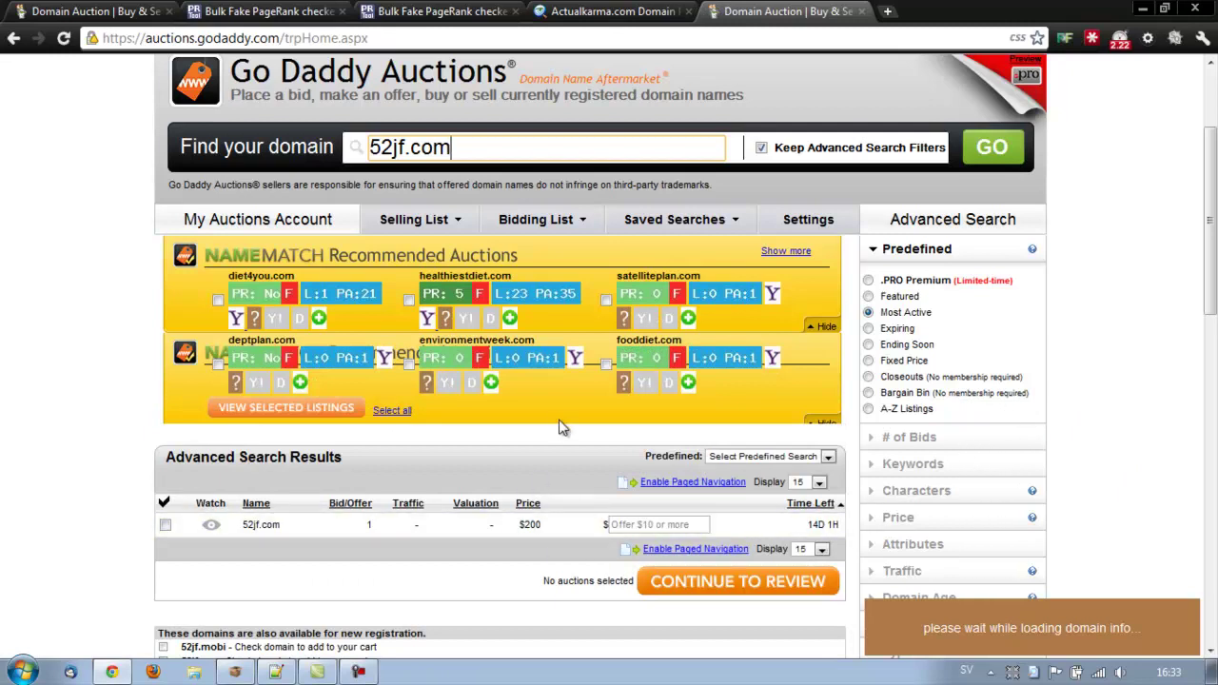
# Copy afrydef.org from the PageRank checker results and run a cekPR PageRank report on it.
pyautogui.click(442, 11)
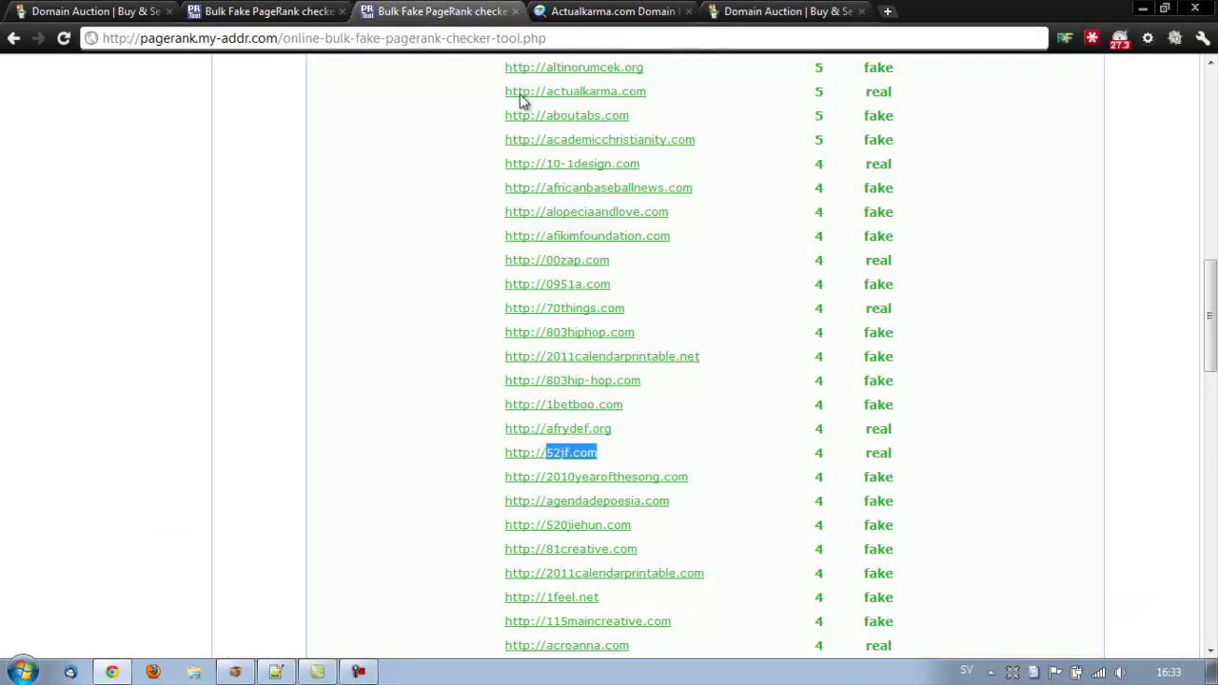
pyautogui.moveTo(615, 429); pyautogui.dragTo(545, 430)
pyautogui.hotkey('ctrl', 'c')
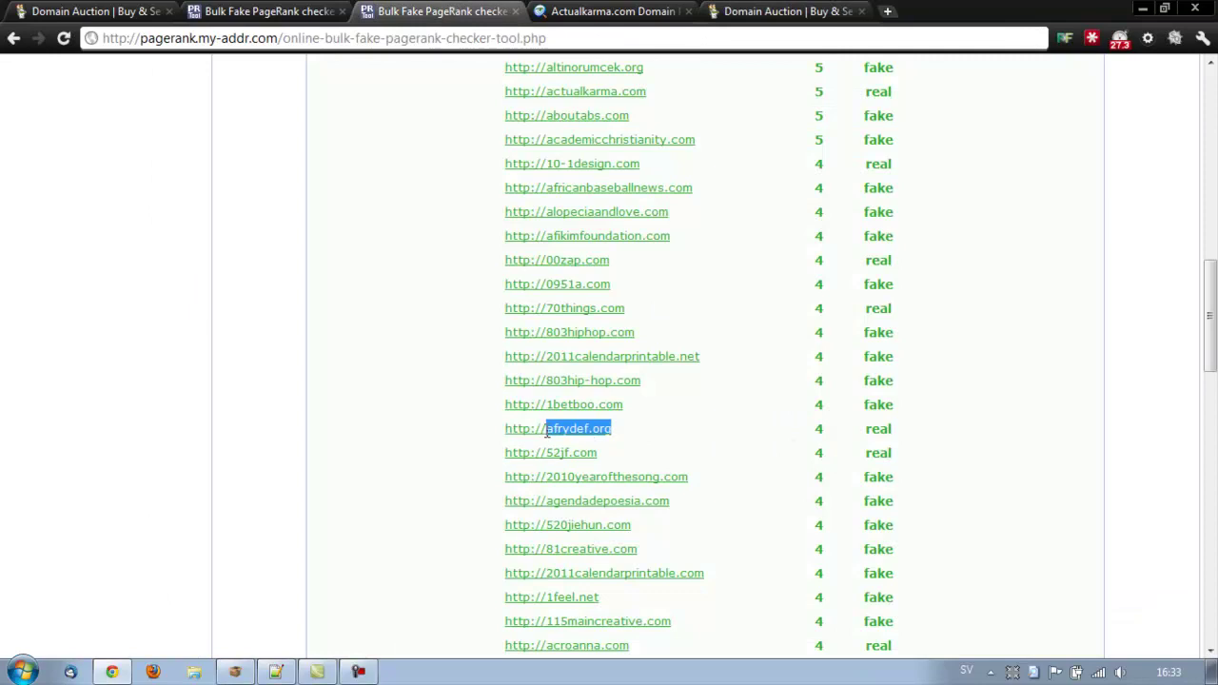
pyautogui.hotkey('ctrl', 'Tab')
pyautogui.tripleClick(522, 585)
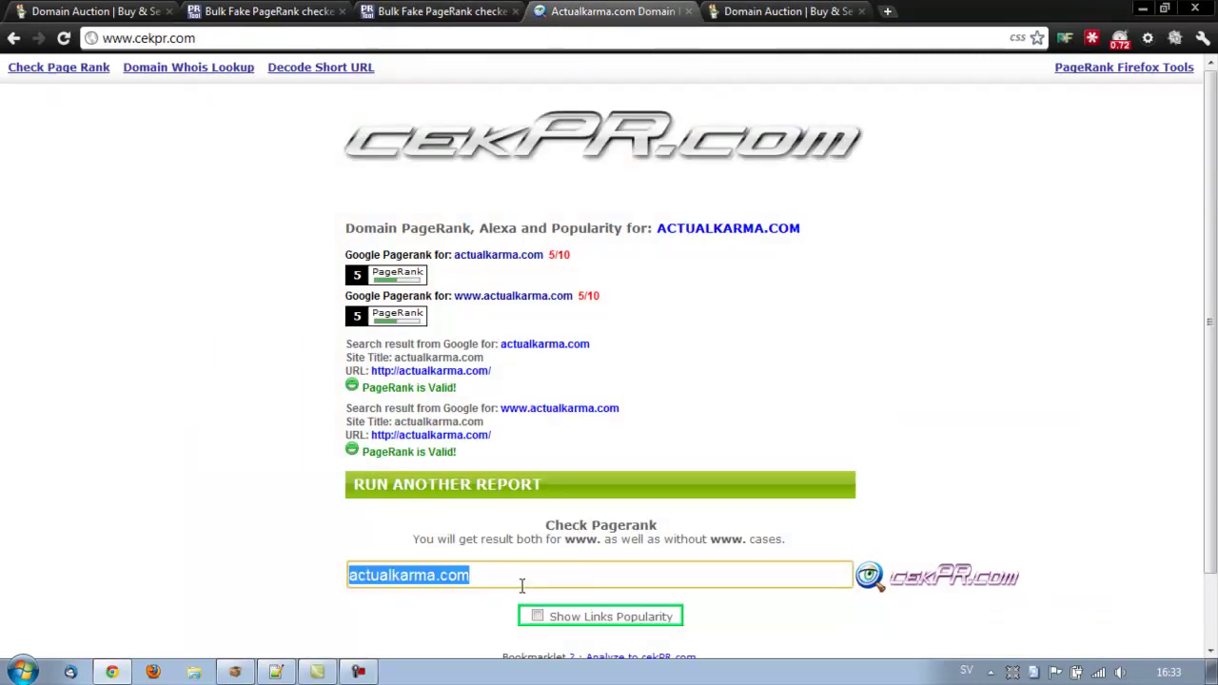
pyautogui.hotkey('ctrl', 'v')
pyautogui.press('Return')
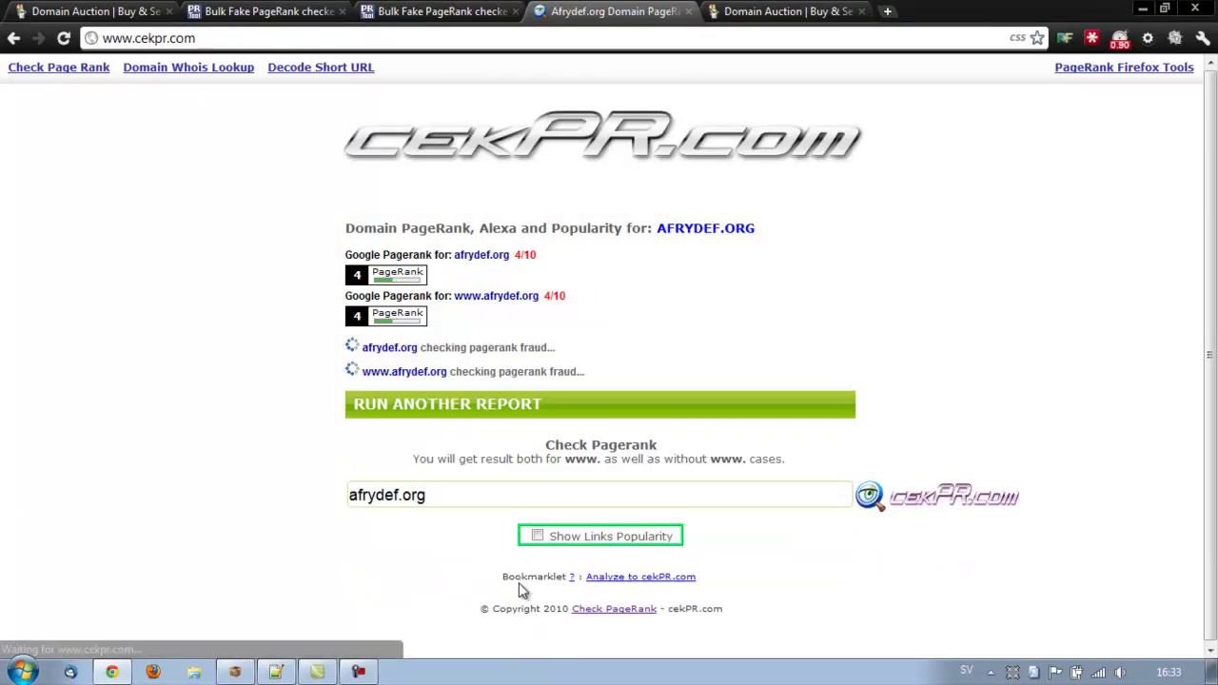
# Search Go Daddy Auctions for afrydef.org.
pyautogui.click(761, 12)
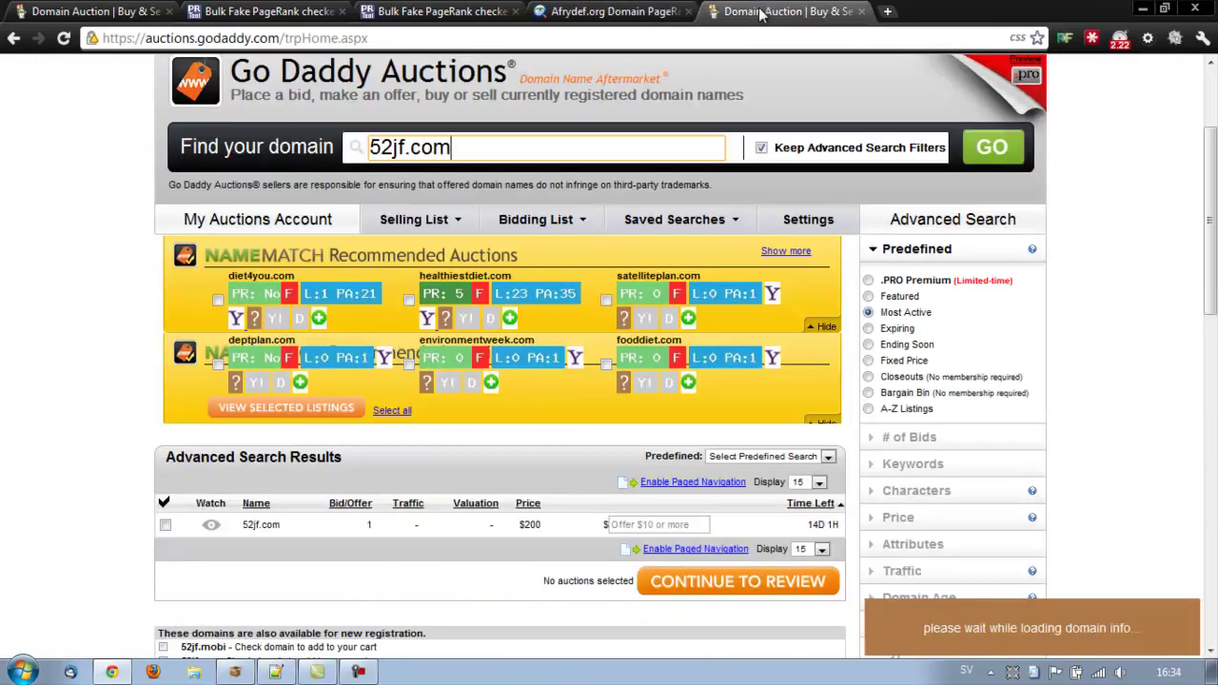
pyautogui.tripleClick(611, 155)
pyautogui.hotkey('ctrl', 'v')
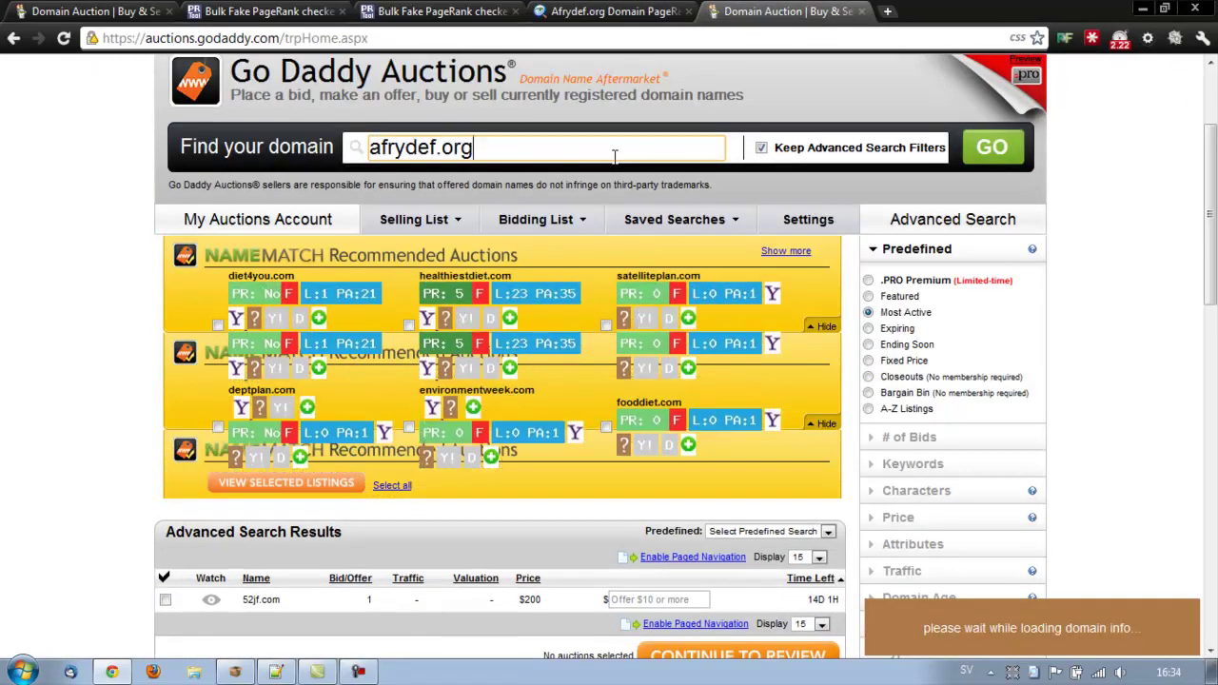
pyautogui.press('Return')
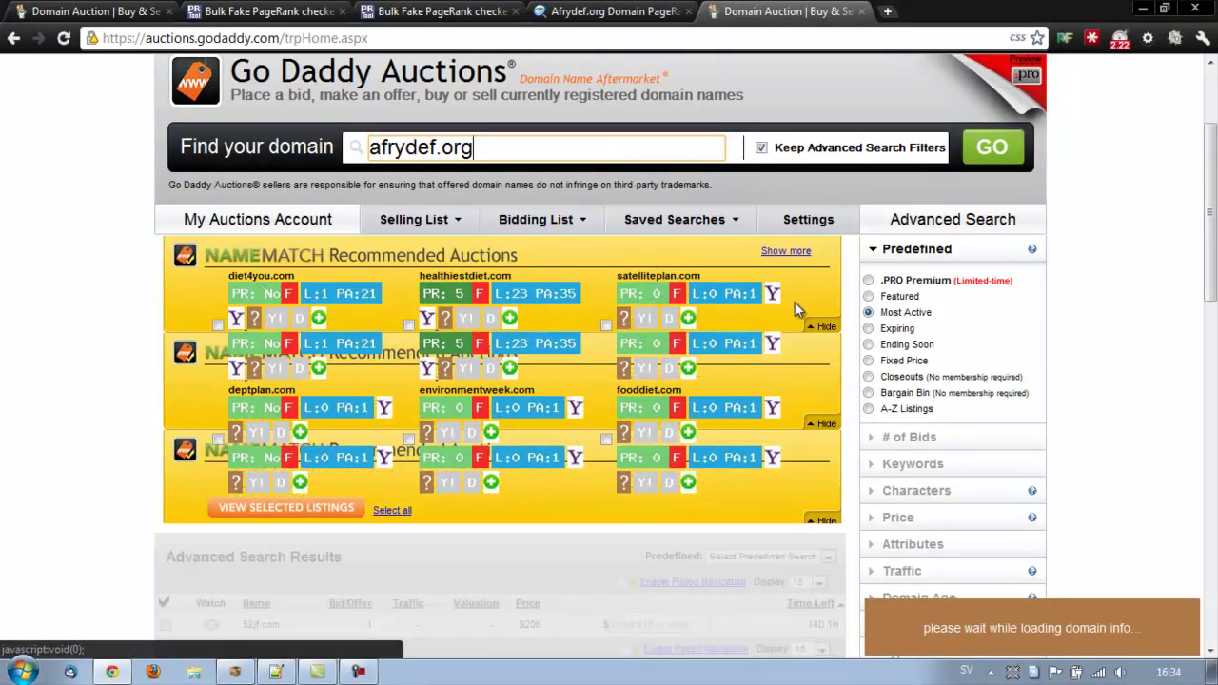
# View the afrydef.org auction listing, then return to the PageRank checker results and look through the PageRank 4 domains marked real.
pyautogui.scroll(-2, 794, 302)
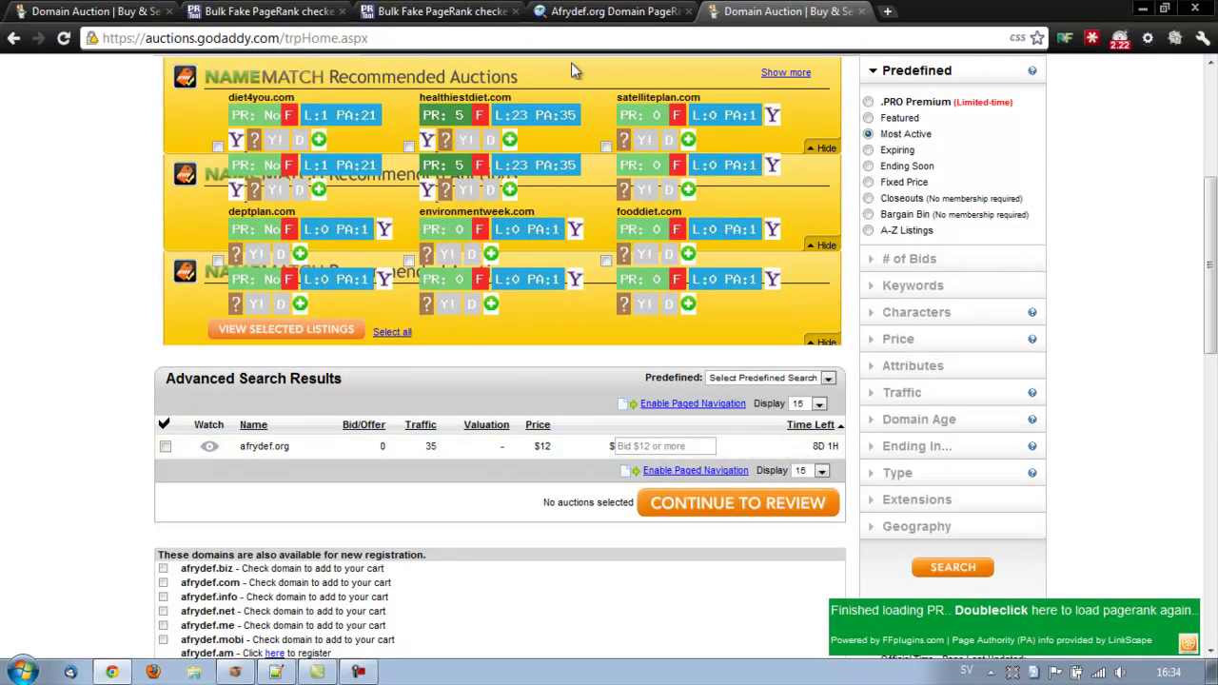
pyautogui.click(466, 12)
pyautogui.scroll(-5, 756, 471)
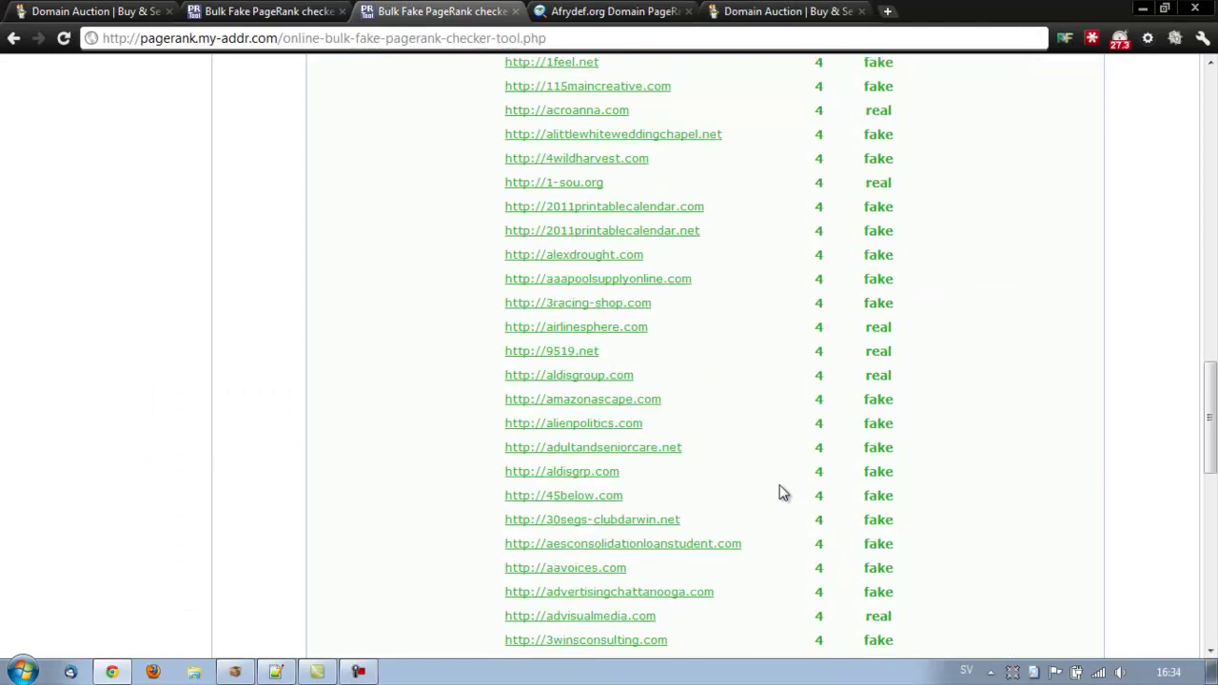
pyautogui.scroll(-8, 777, 485)
pyautogui.scroll(6, 772, 482)
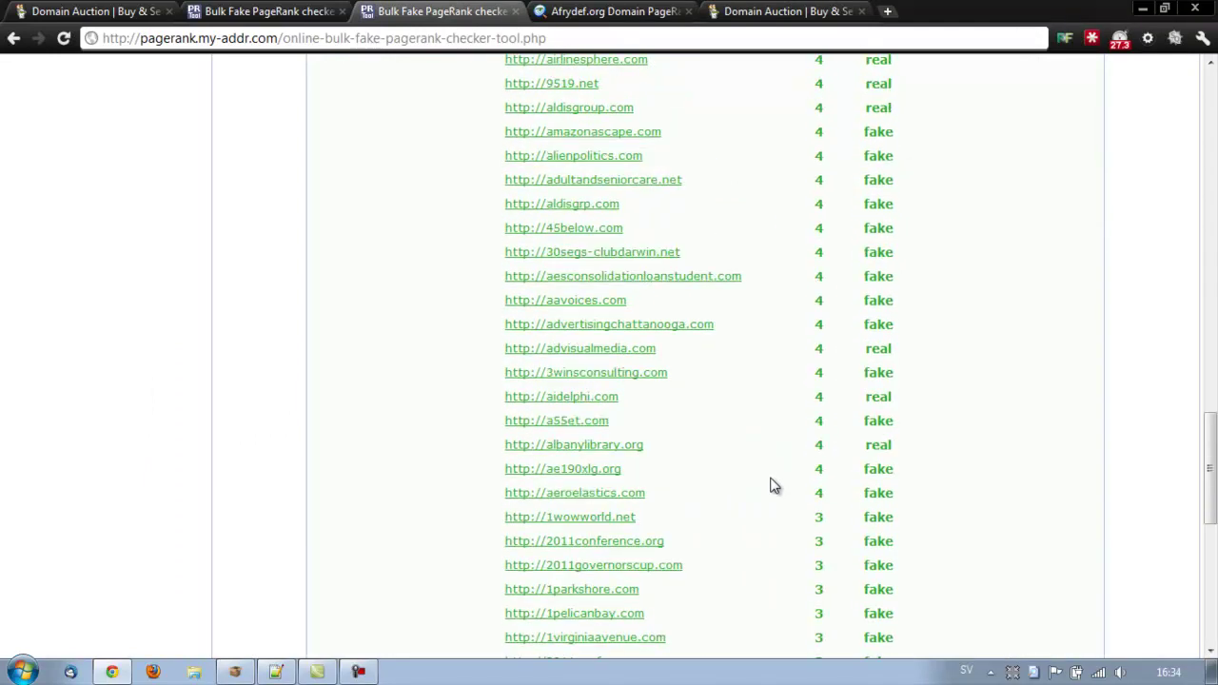
pyautogui.scroll(7, 772, 486)
pyautogui.scroll(7, 772, 485)
pyautogui.scroll(-4, 773, 485)
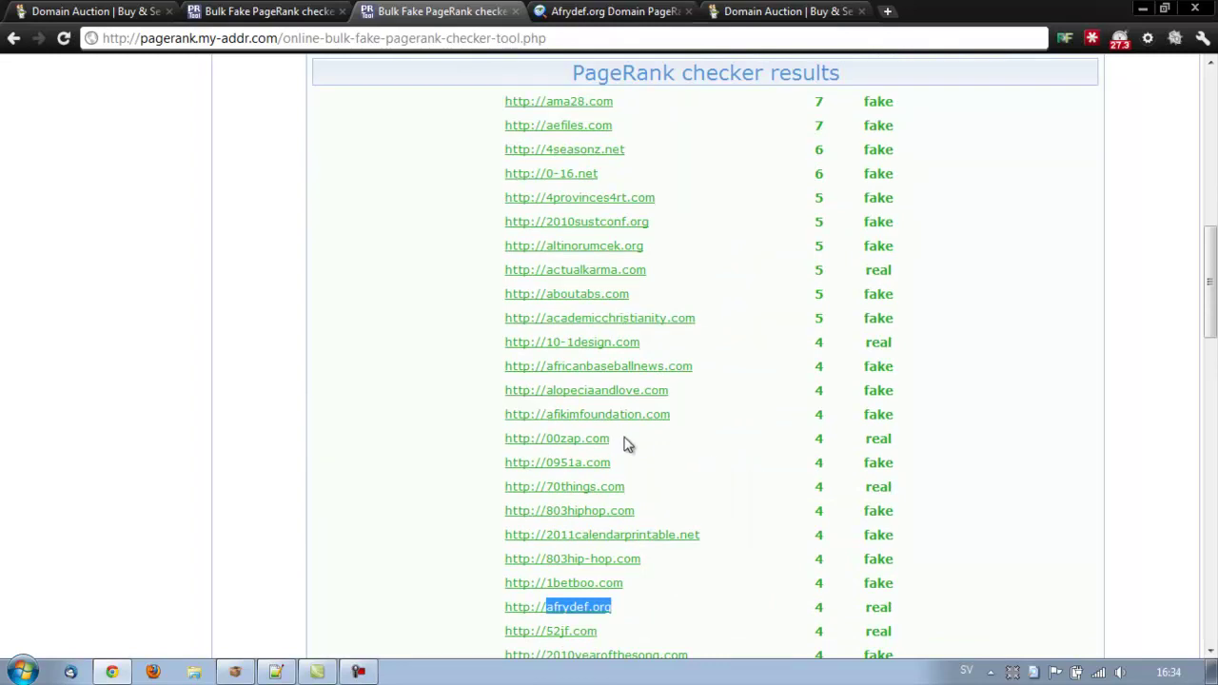
# Copy 70things.com from the PageRank checker results and search Go Daddy Auctions for it.
pyautogui.moveTo(623, 440); pyautogui.dragTo(556, 439)
pyautogui.moveTo(625, 486); pyautogui.dragTo(537, 488)
pyautogui.hotkey('ctrl', 'c')
pyautogui.hotkey('ctrl', 'Tab')
pyautogui.hotkey('ctrl', 'Tab')
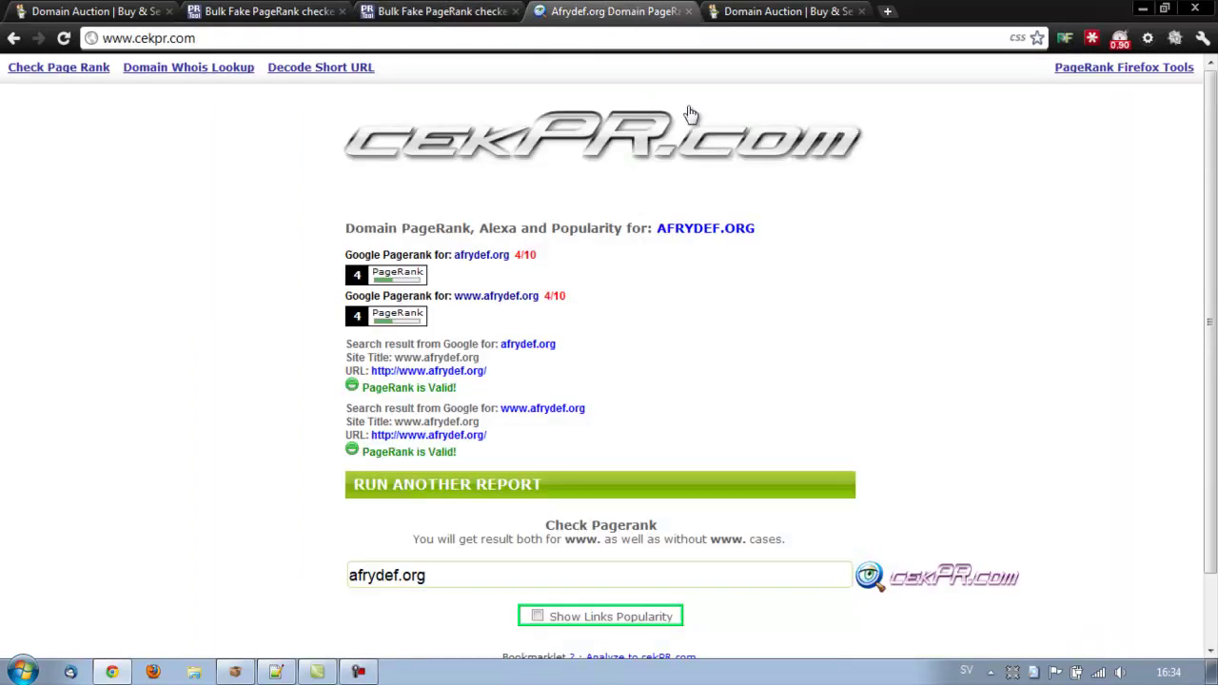
pyautogui.scroll(1, 830, 209)
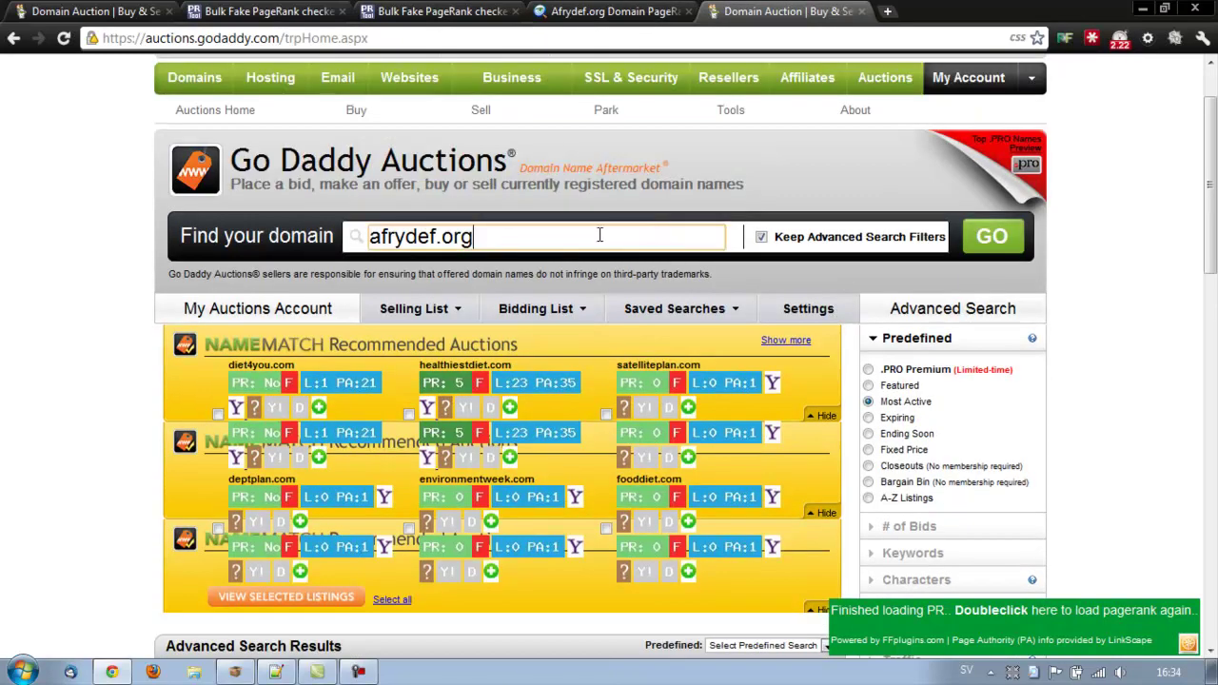
pyautogui.moveTo(598, 234); pyautogui.dragTo(353, 234)
pyautogui.hotkey('ctrl', 'v')
pyautogui.press('Return')
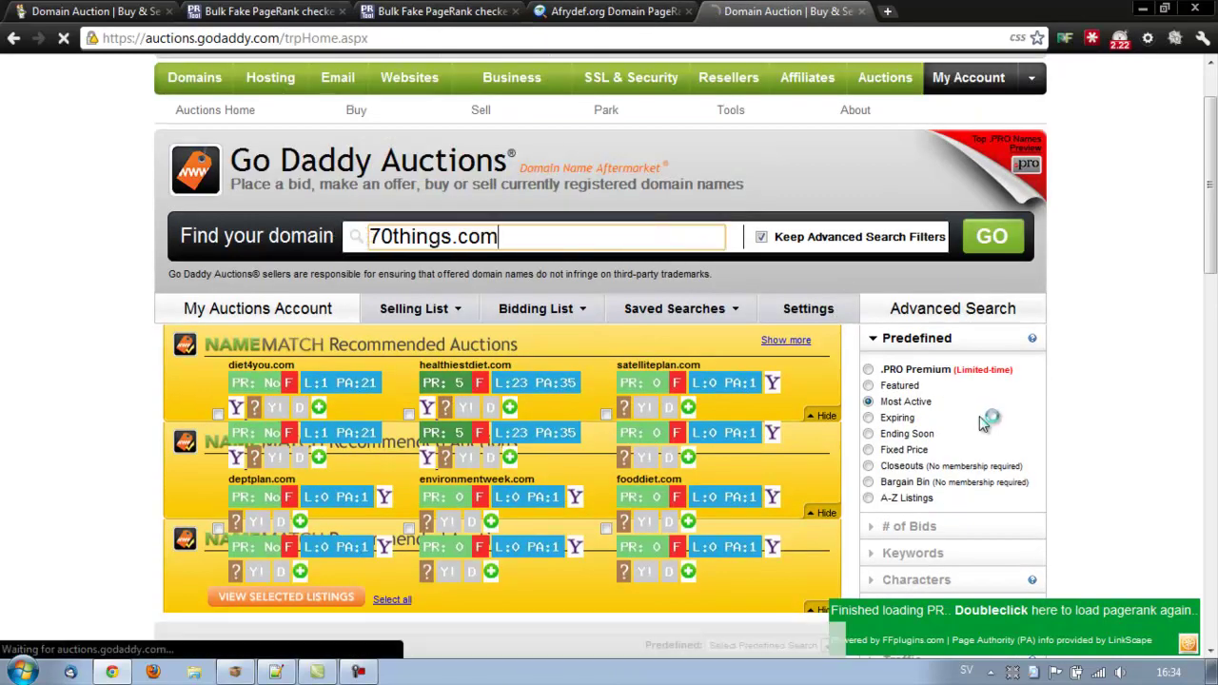
pyautogui.scroll(-3, 979, 415)
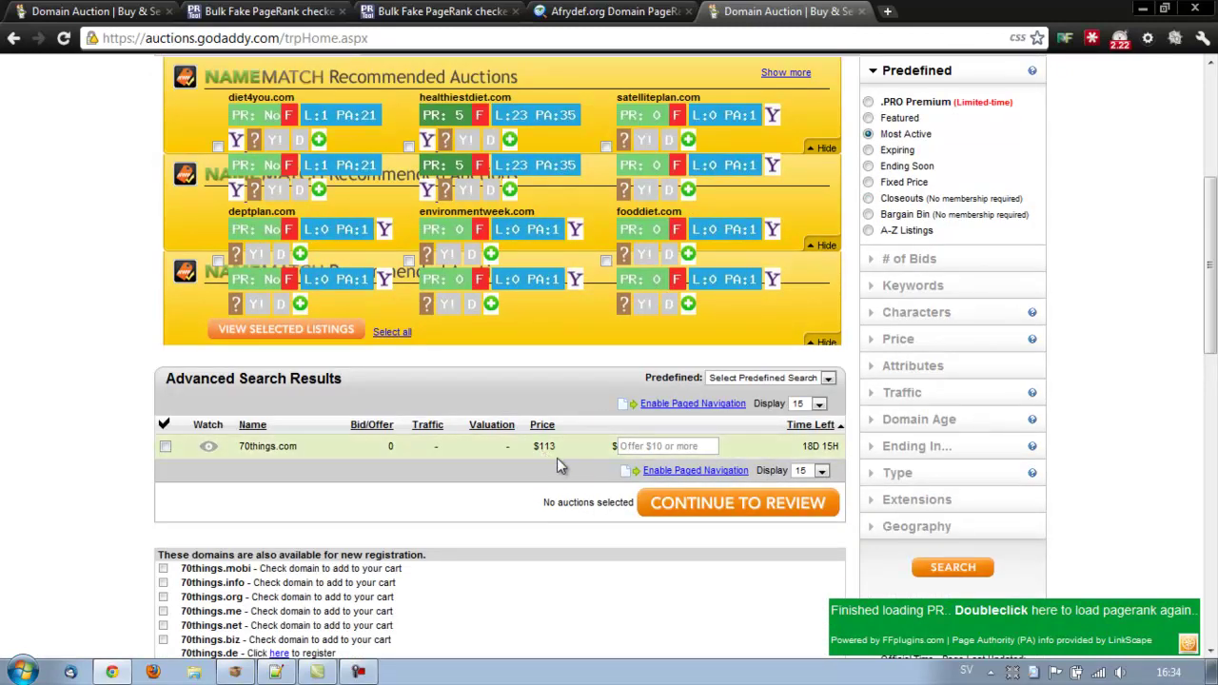
# Examine the asking price and the offer field of the 70things.com listing.
pyautogui.moveTo(573, 449); pyautogui.dragTo(533, 447)
pyautogui.click(683, 445)
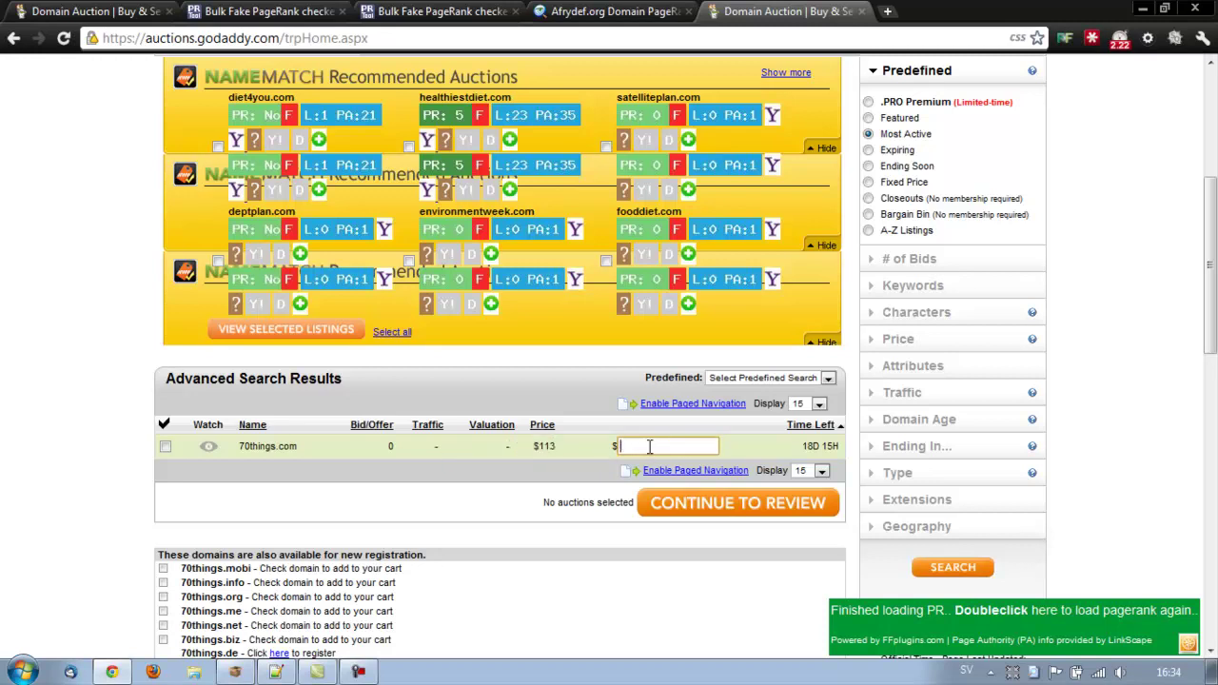
pyautogui.scroll(2, 551, 556)
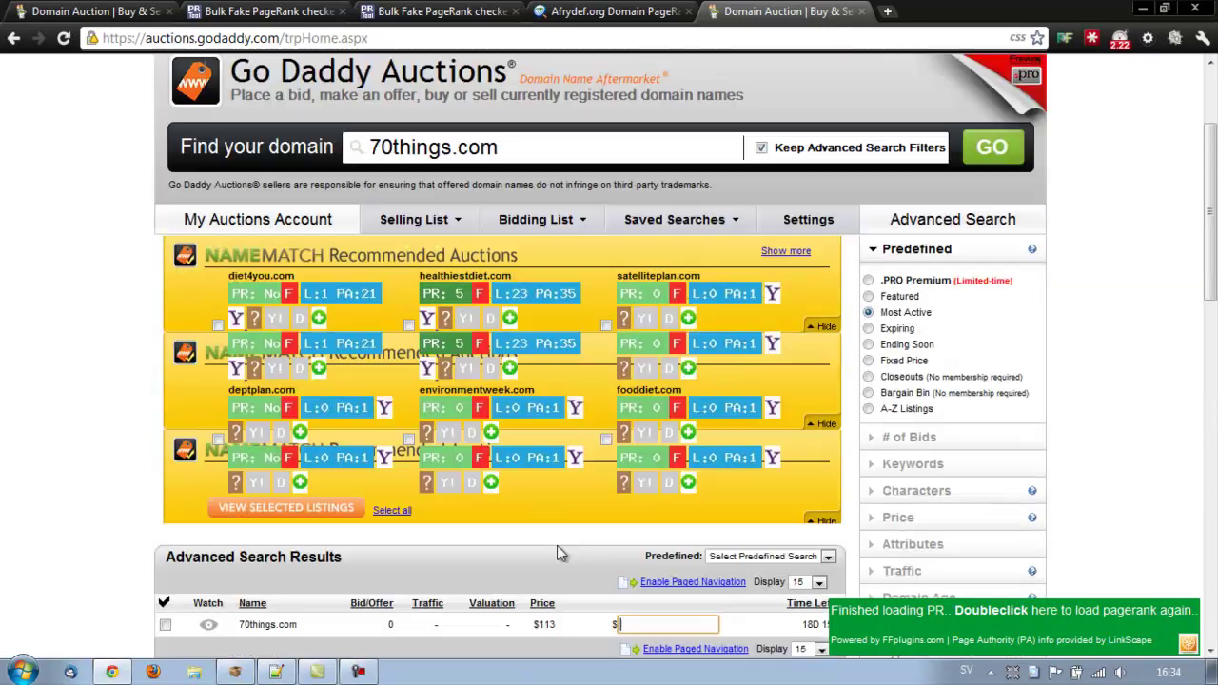
# Return to the PageRank checker results and copy 9519.net, a PageRank 4 domain marked real.
pyautogui.hotkey('ctrl', 'shift', 'Tab')
pyautogui.hotkey('ctrl', 'shift', 'Tab')
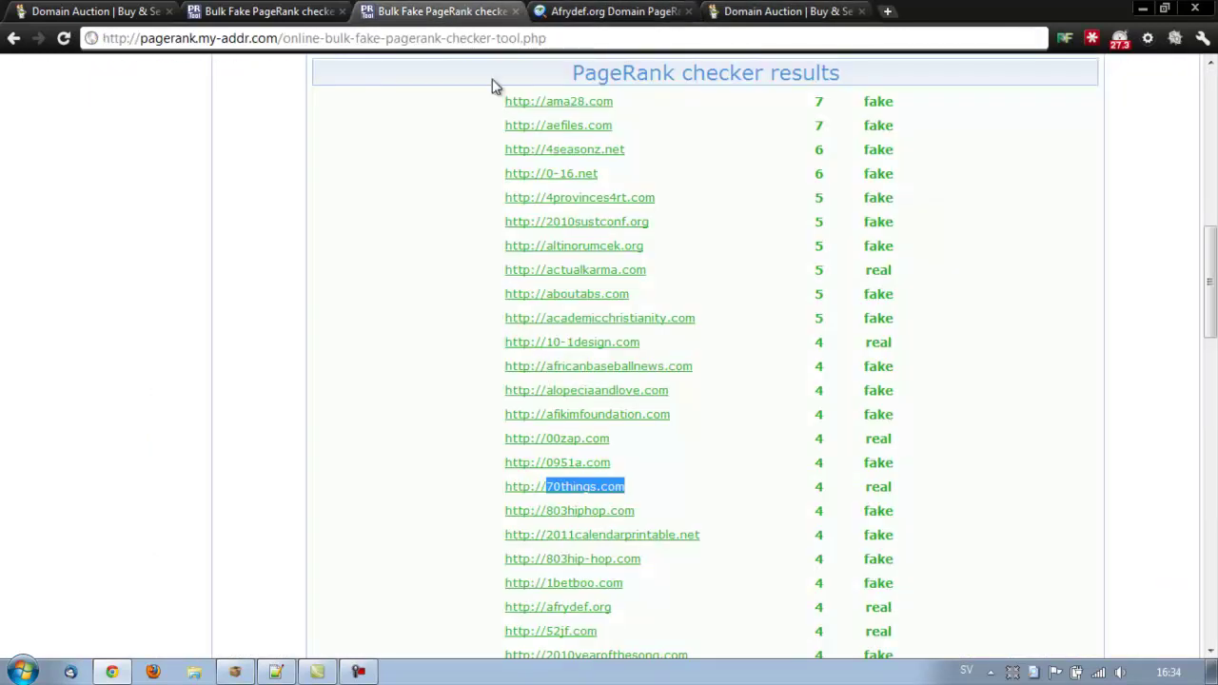
pyautogui.scroll(-2, 695, 374)
pyautogui.scroll(-4, 694, 377)
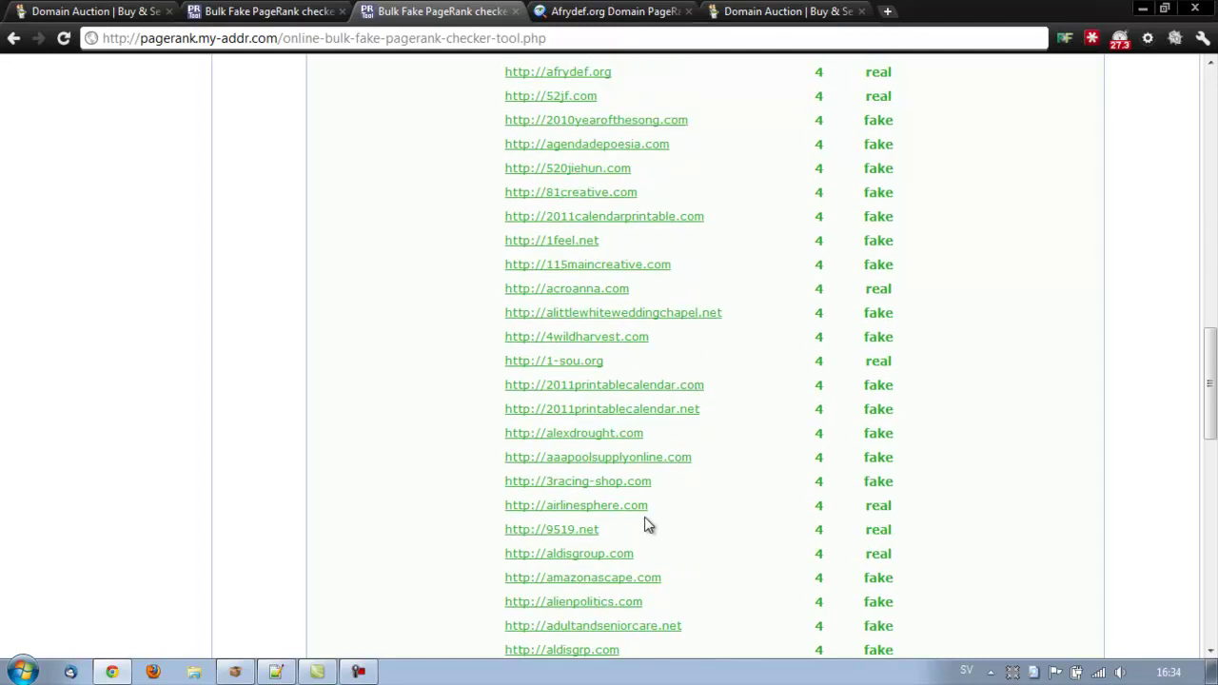
pyautogui.moveTo(609, 528); pyautogui.dragTo(543, 524)
pyautogui.hotkey('ctrl', 'c')
# Search Go Daddy Auctions for 9519.net and examine its price and offer field.
pyautogui.click(673, 11)
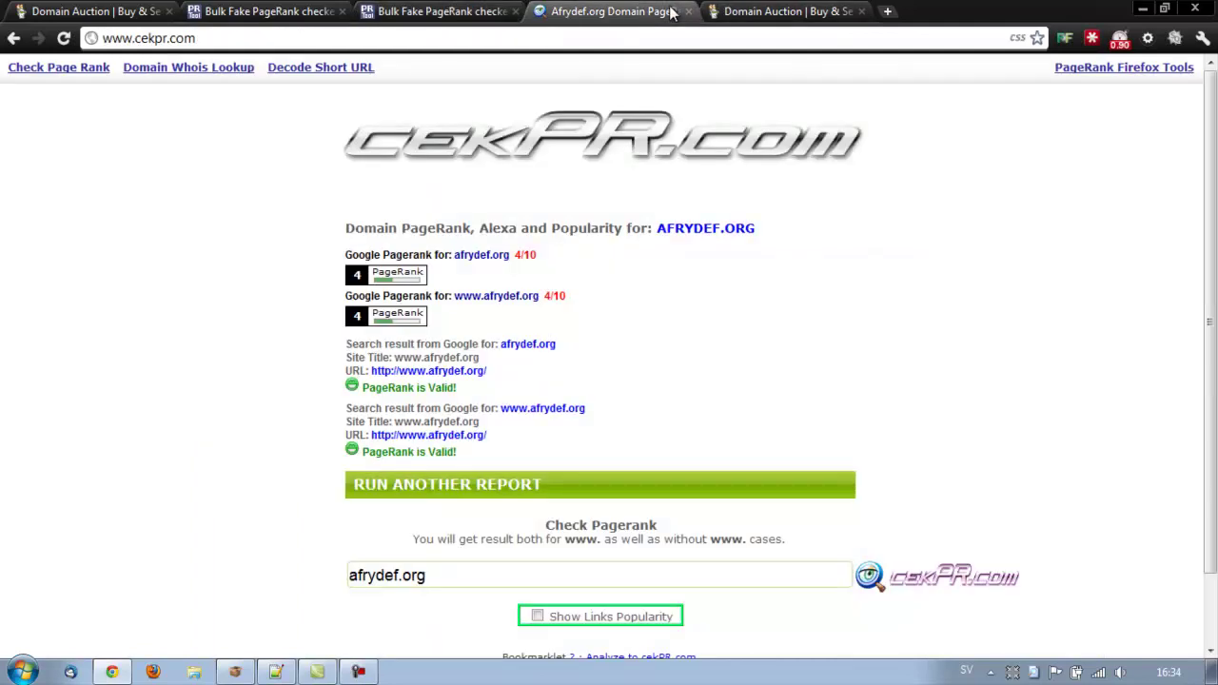
pyautogui.click(744, 8)
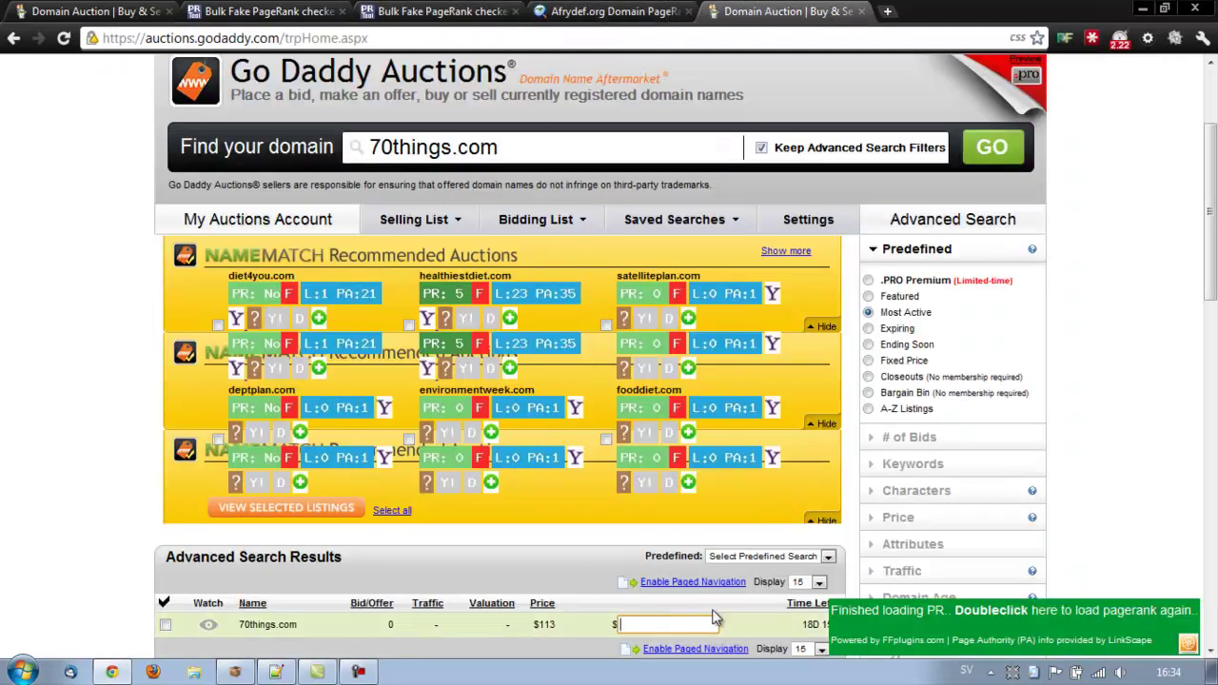
pyautogui.moveTo(582, 145); pyautogui.dragTo(351, 152)
pyautogui.hotkey('ctrl', 'v')
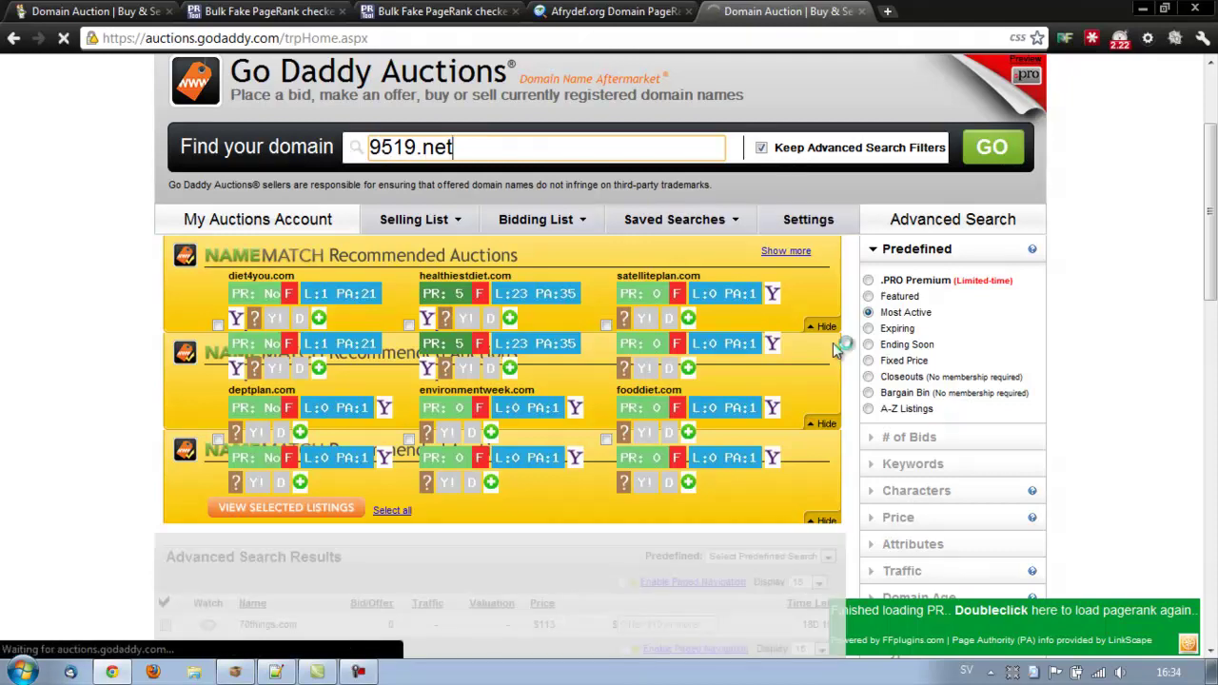
pyautogui.press('Return')
pyautogui.scroll(-3, 840, 362)
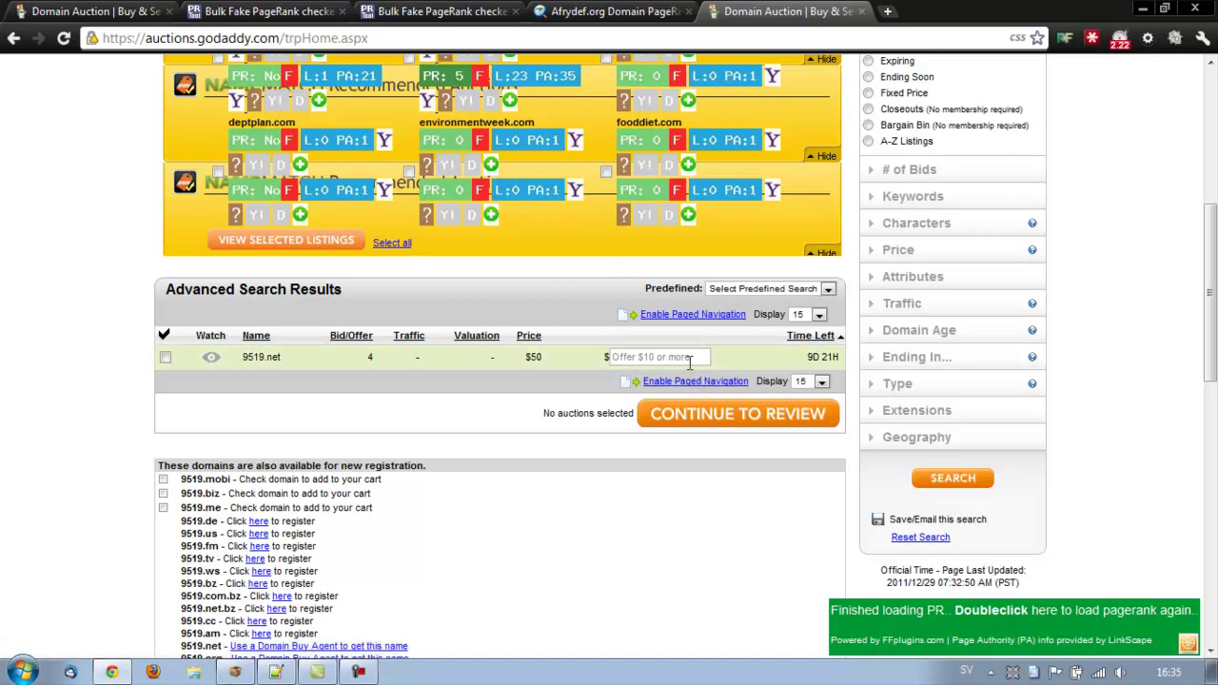
pyautogui.click(690, 359)
# Look through the rest of the PageRank 4 domains marked real in the checker results, down to albanylibrary.org.
pyautogui.scroll(-2, 632, 502)
pyautogui.scroll(5, 629, 285)
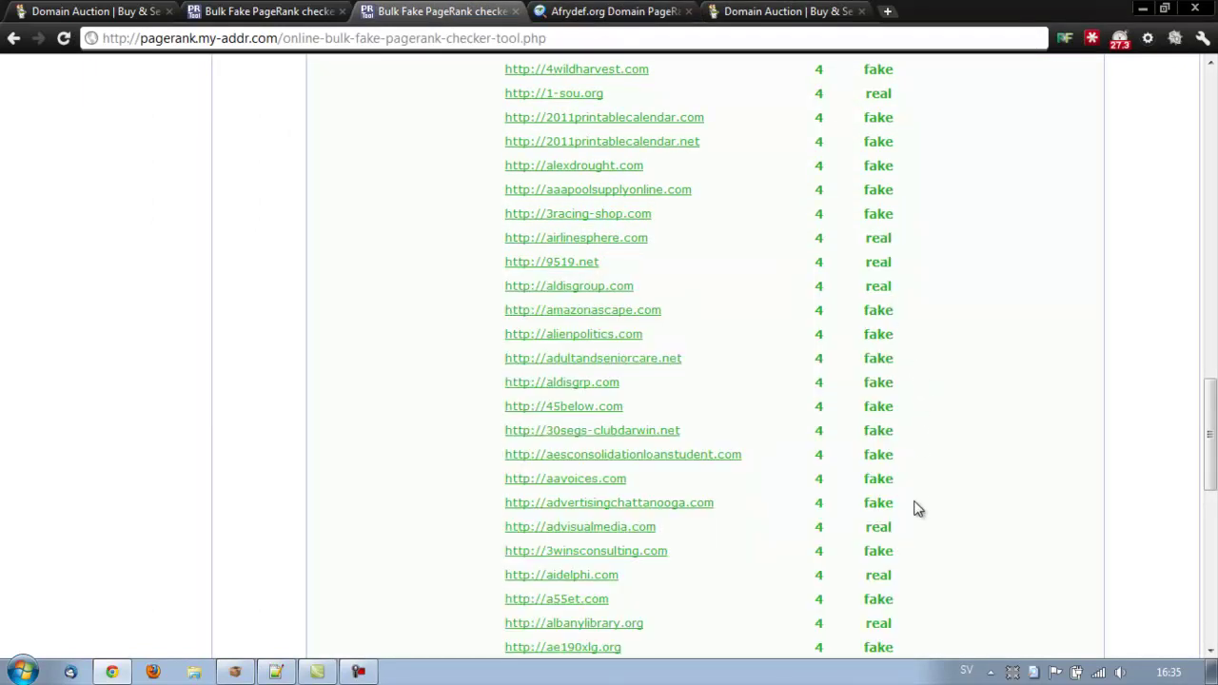
pyautogui.scroll(-3, 913, 508)
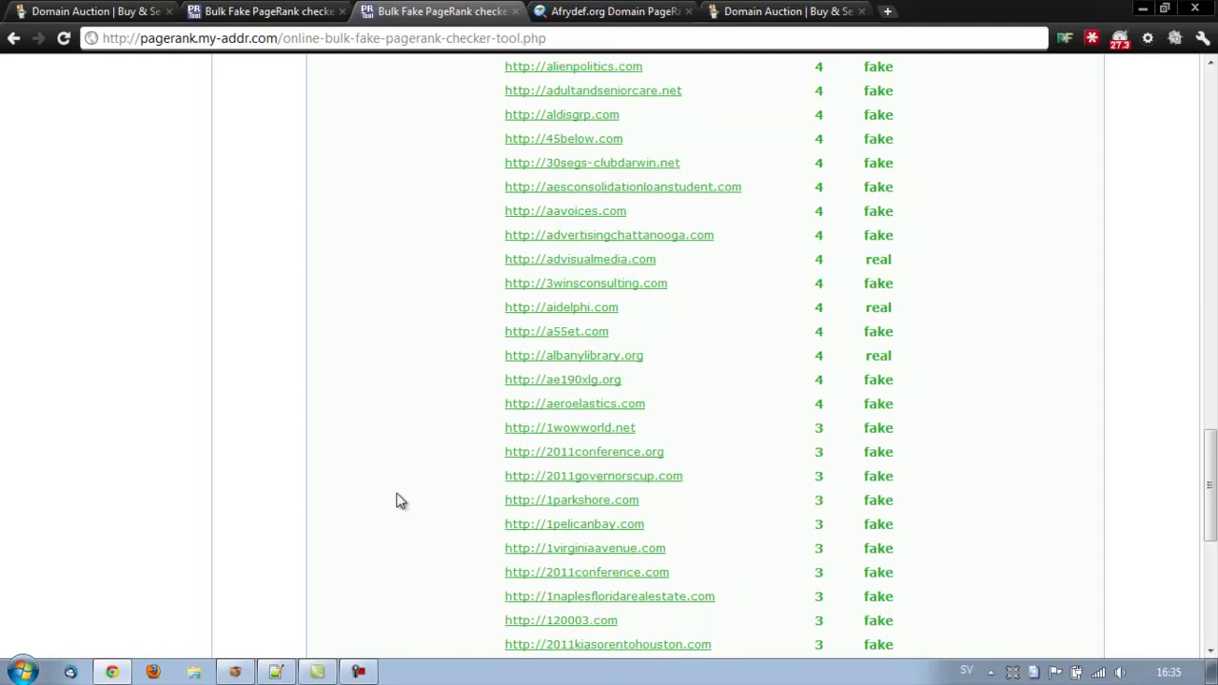
# Review the Fake PageRank Checker service page and return to the saved searches in Go Daddy Auctions.
pyautogui.click(273, 10)
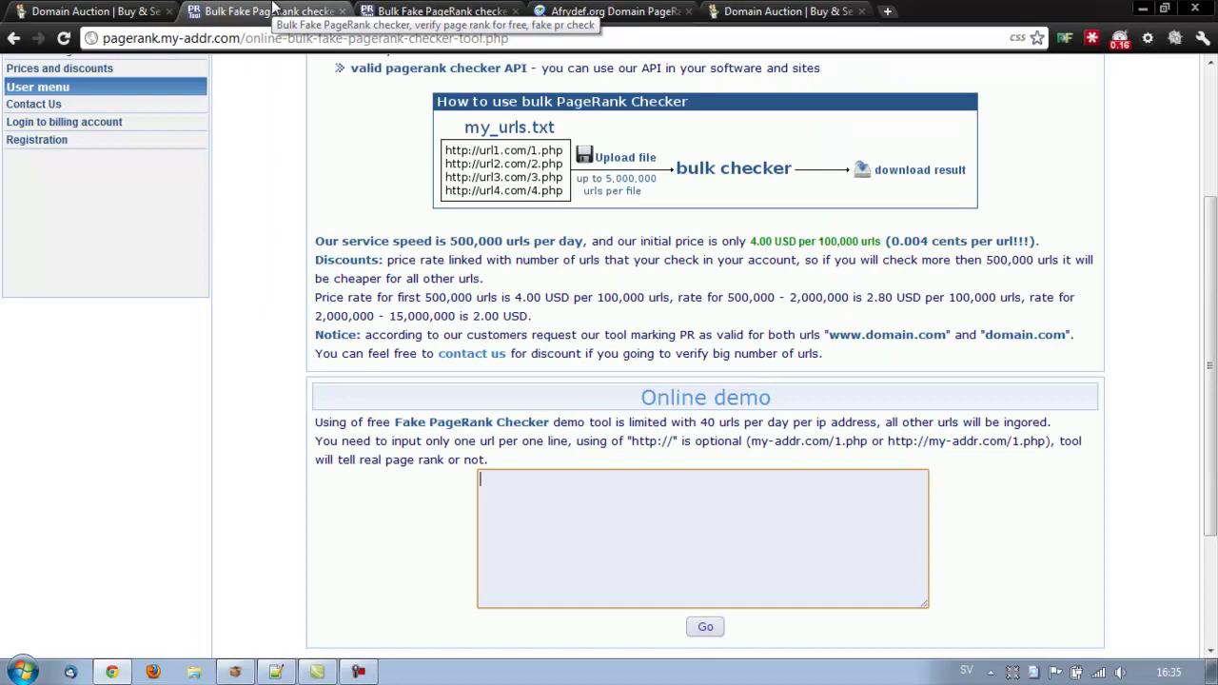
pyautogui.scroll(3, 651, 449)
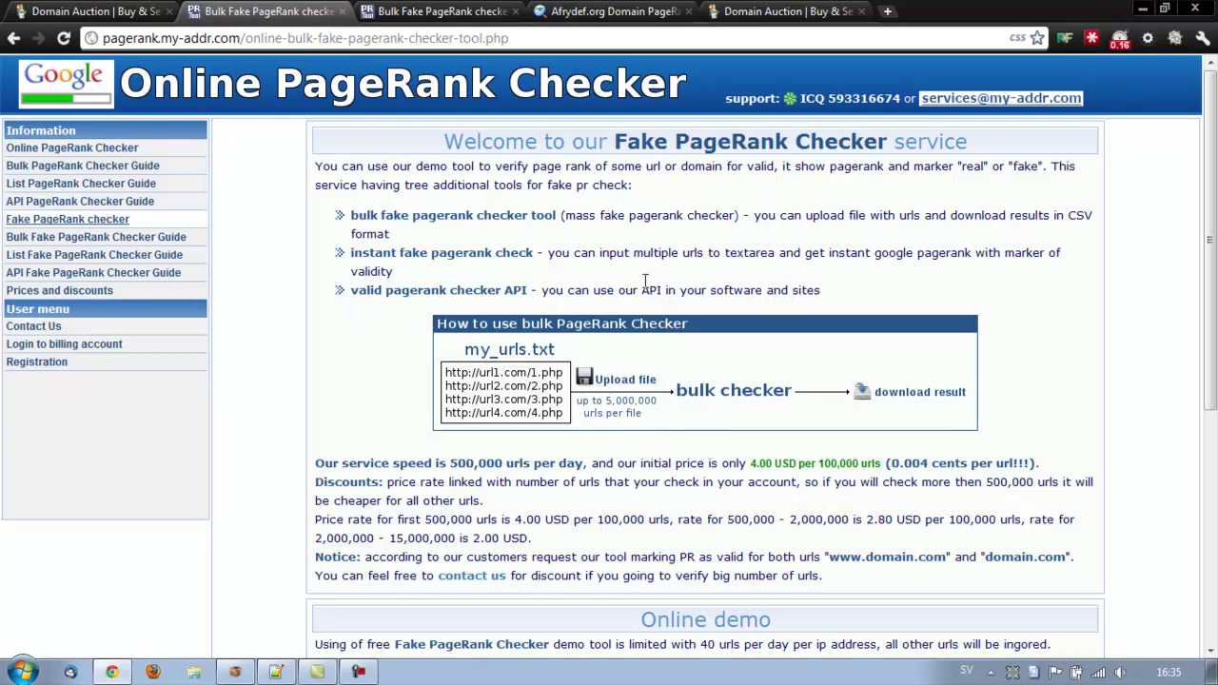
pyautogui.click(40, 7)
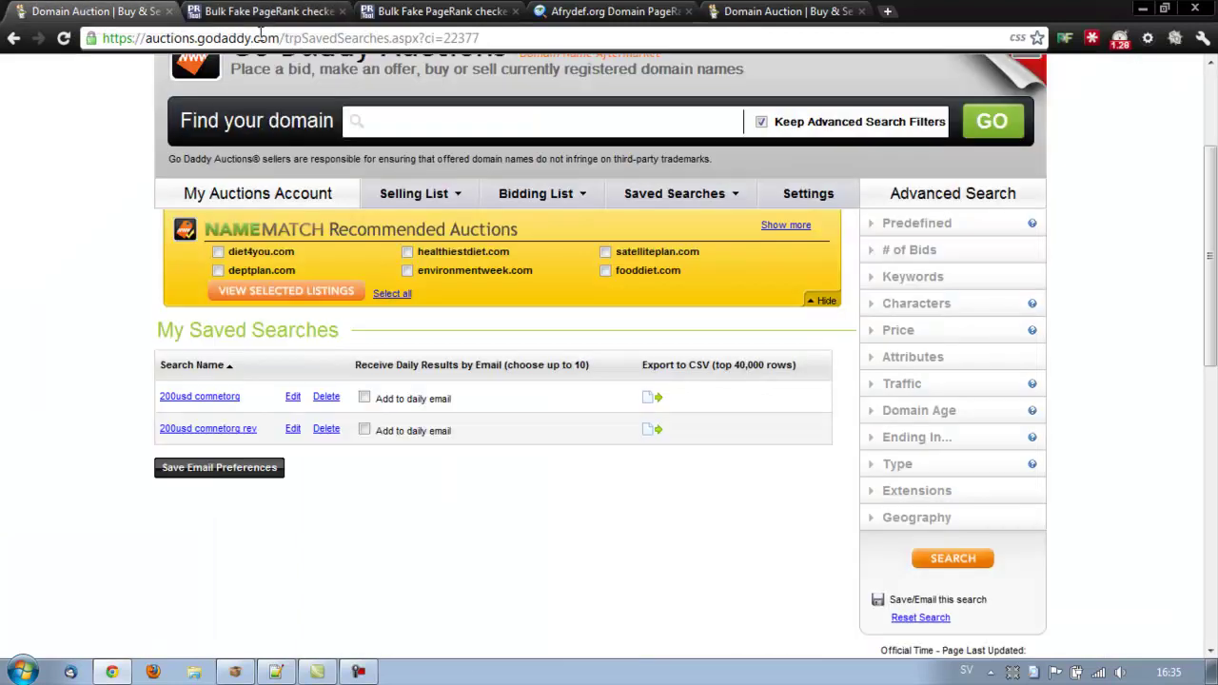